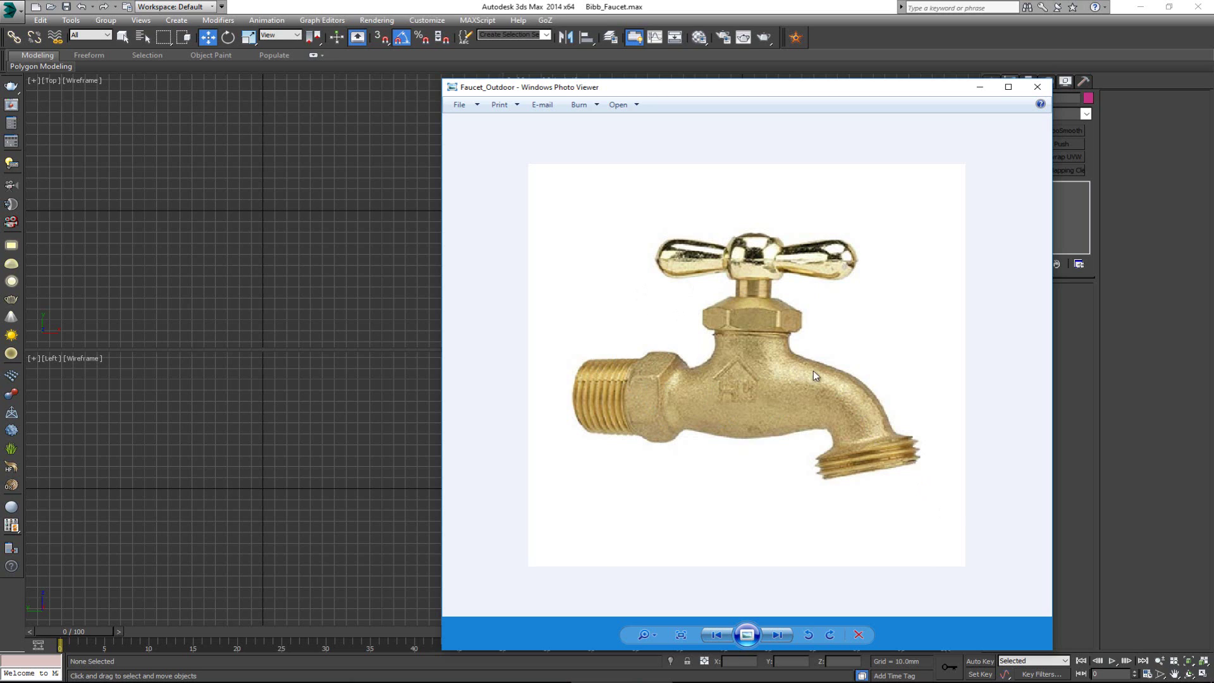
Examine the Bibb_Faucet reference photo in Windows Photo Viewer, and move its window away from the 3ds Max viewports
key("Left")
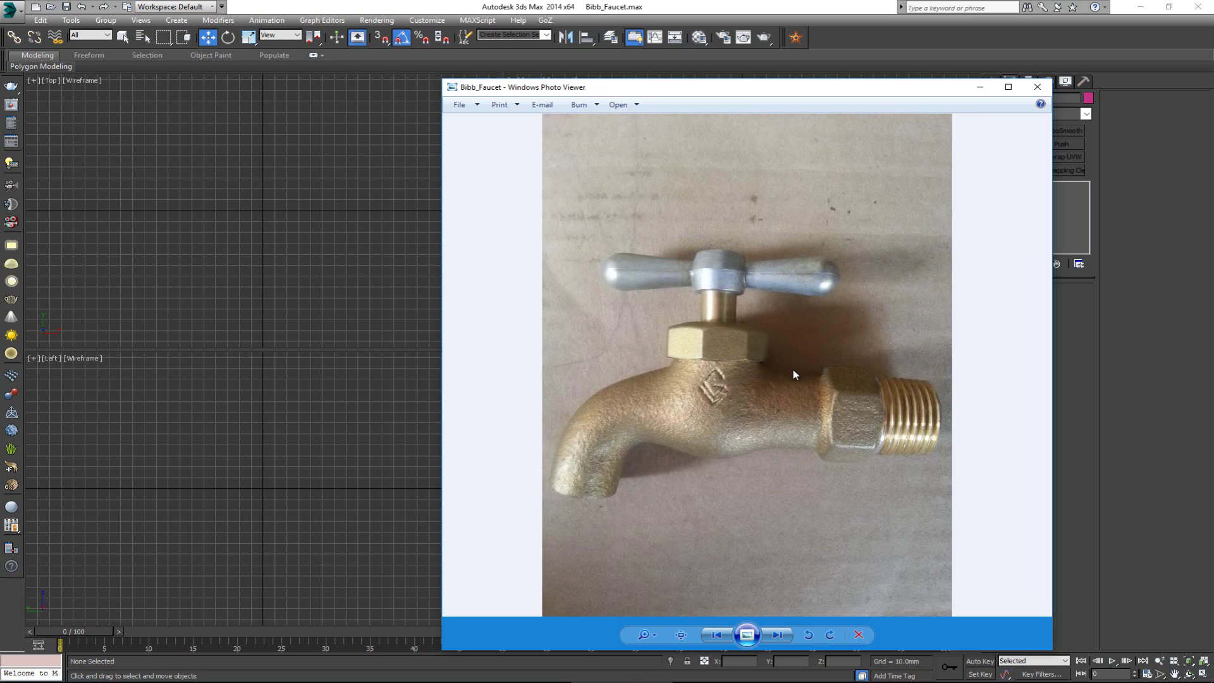
scroll(709, 418, "up", 2)
scroll(695, 416, "down", 1)
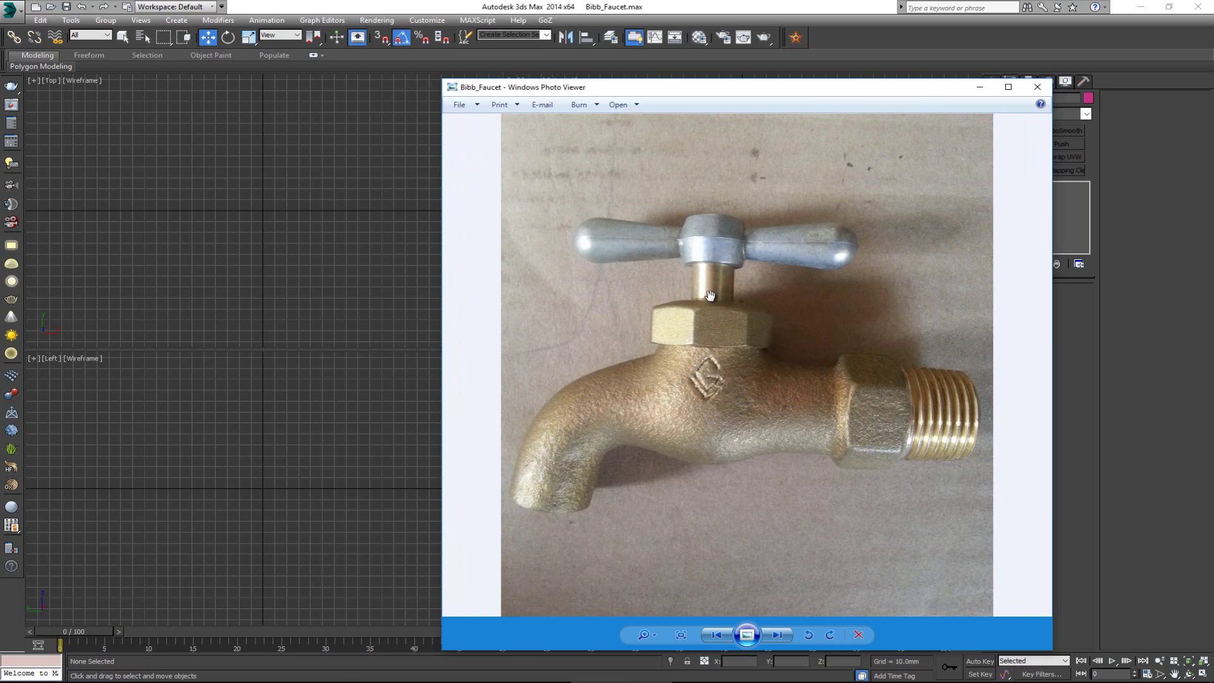
left_click_drag(779, 93, 0, 89)
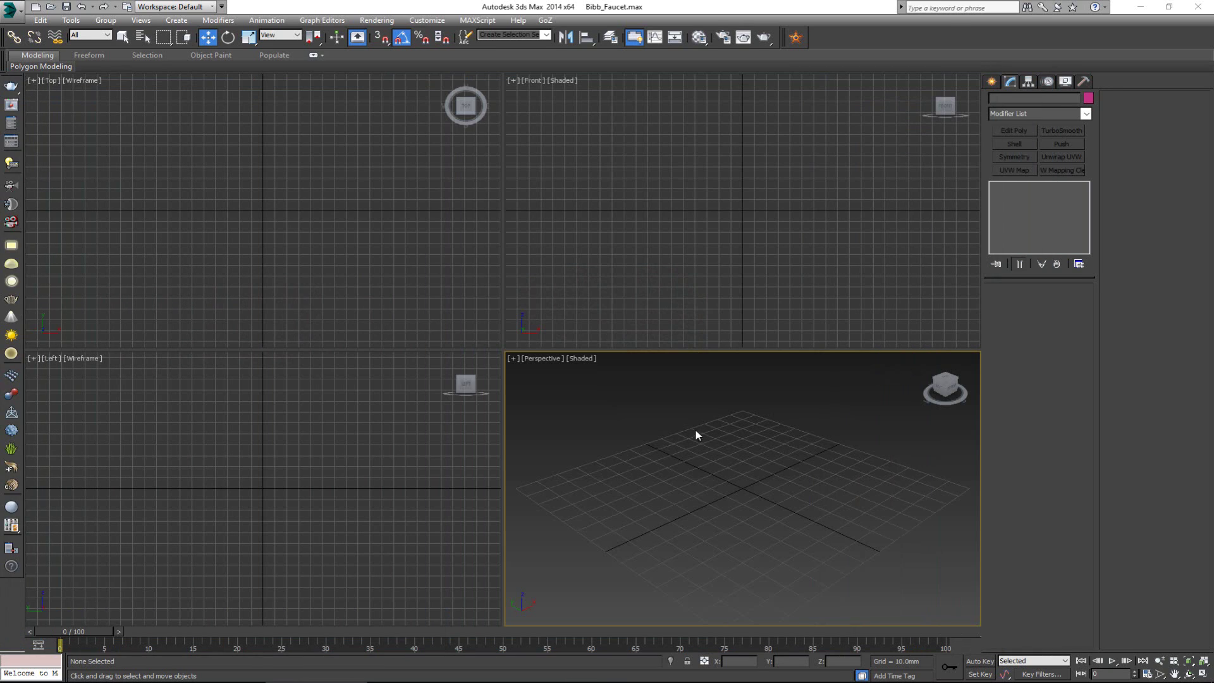
Unhide all objects to bring back the faucet reference plane, and turn off the grid in the Front view
right_click(711, 417)
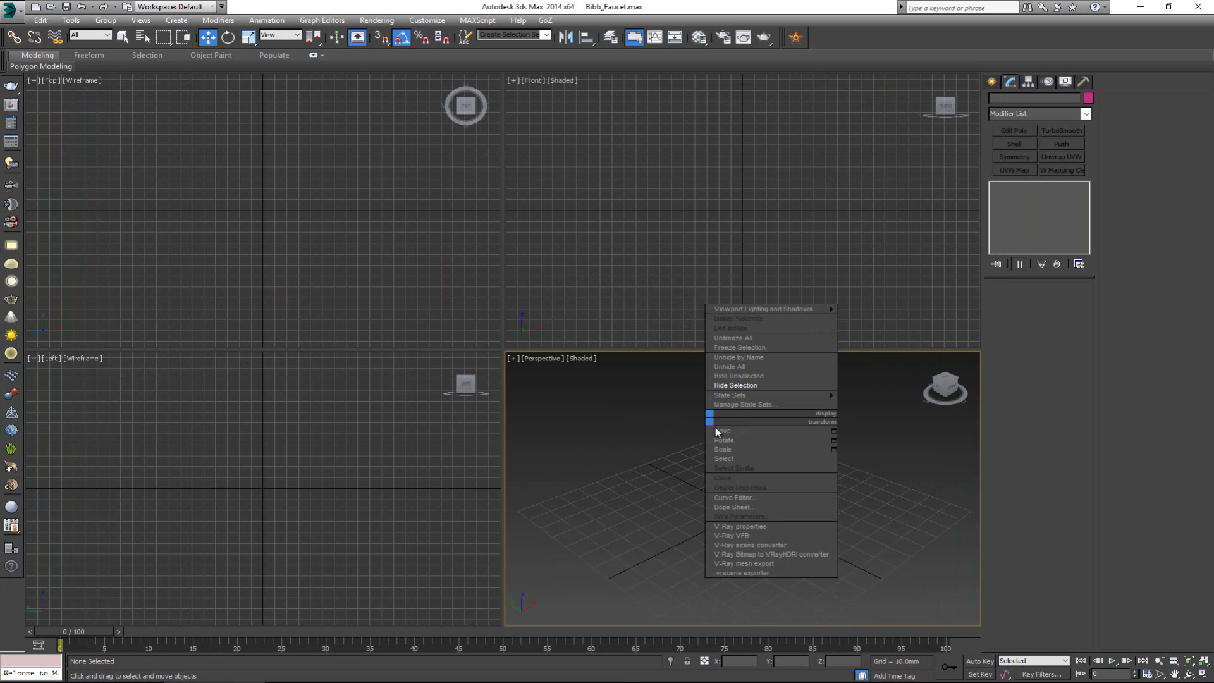
left_click(754, 366)
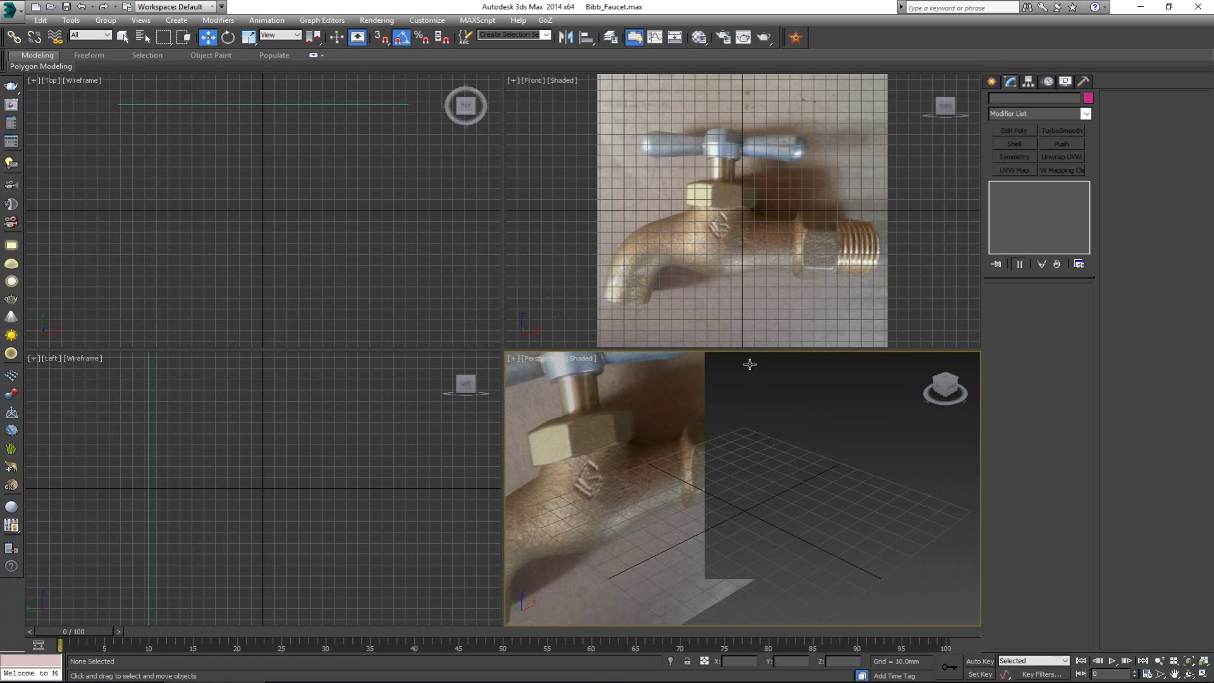
scroll(742, 210, "down", 3)
scroll(742, 210, "up", 3)
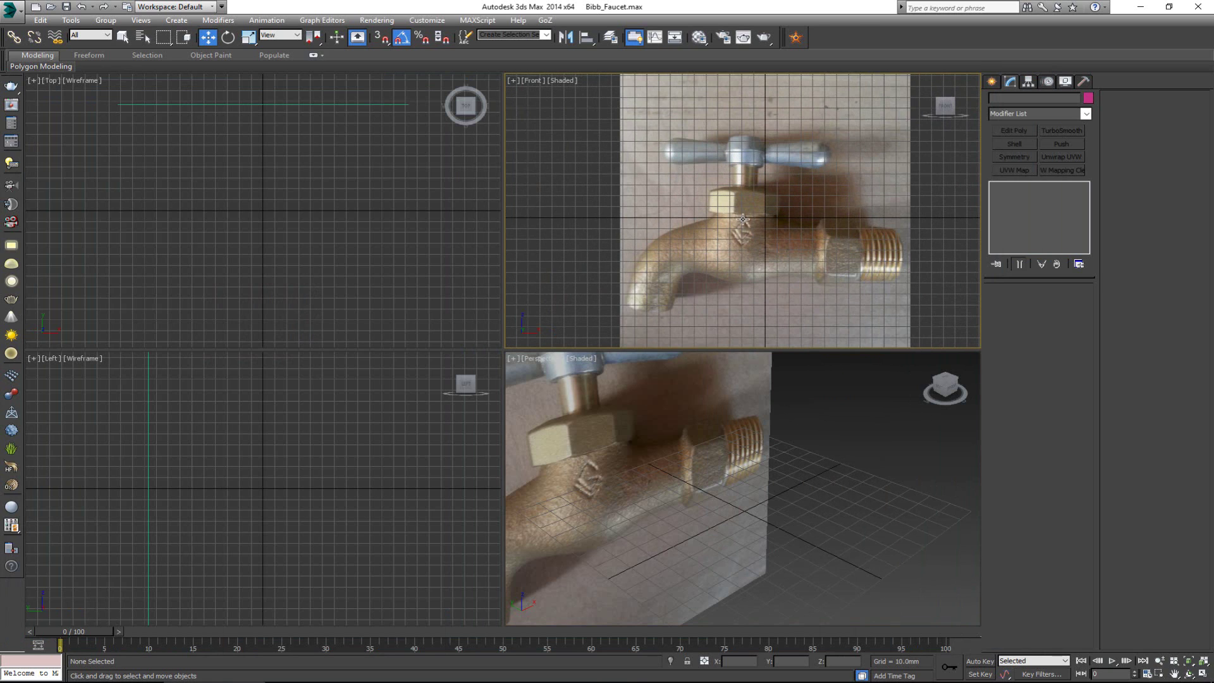
key("g")
Move the faucet reference plane back along the Y axis to about 118.7 mm, and deselect it
left_click(681, 450)
scroll(681, 449, "down", 4)
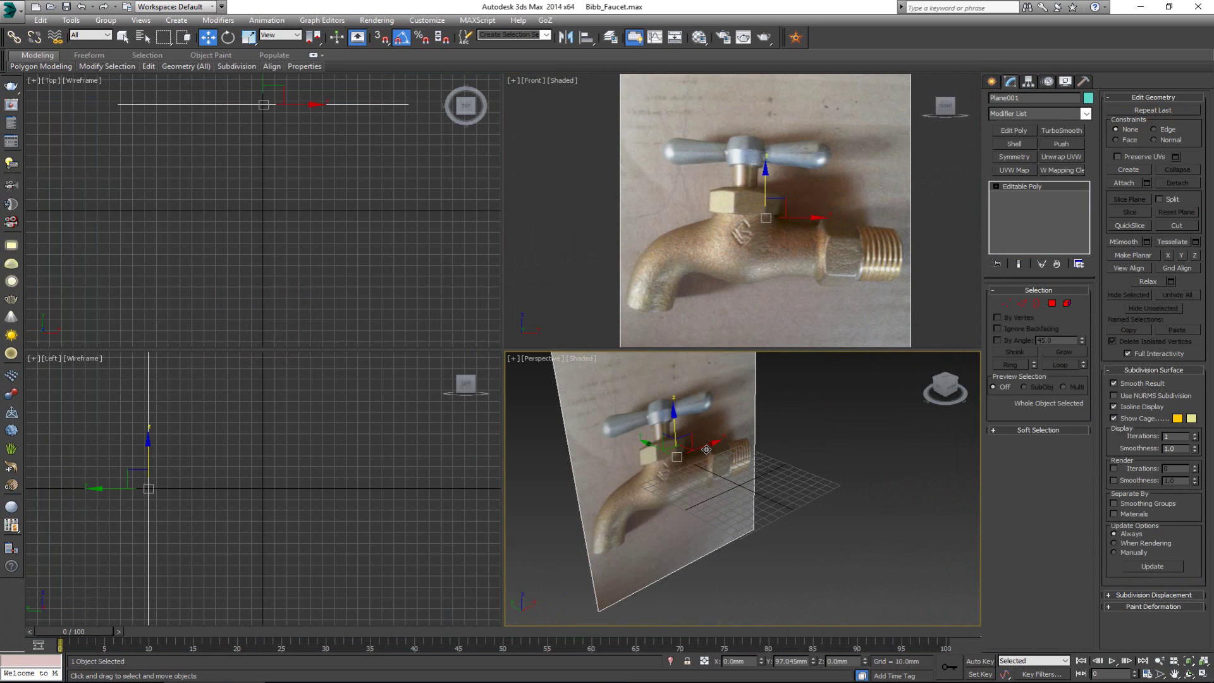
left_click_drag(645, 446, 629, 437)
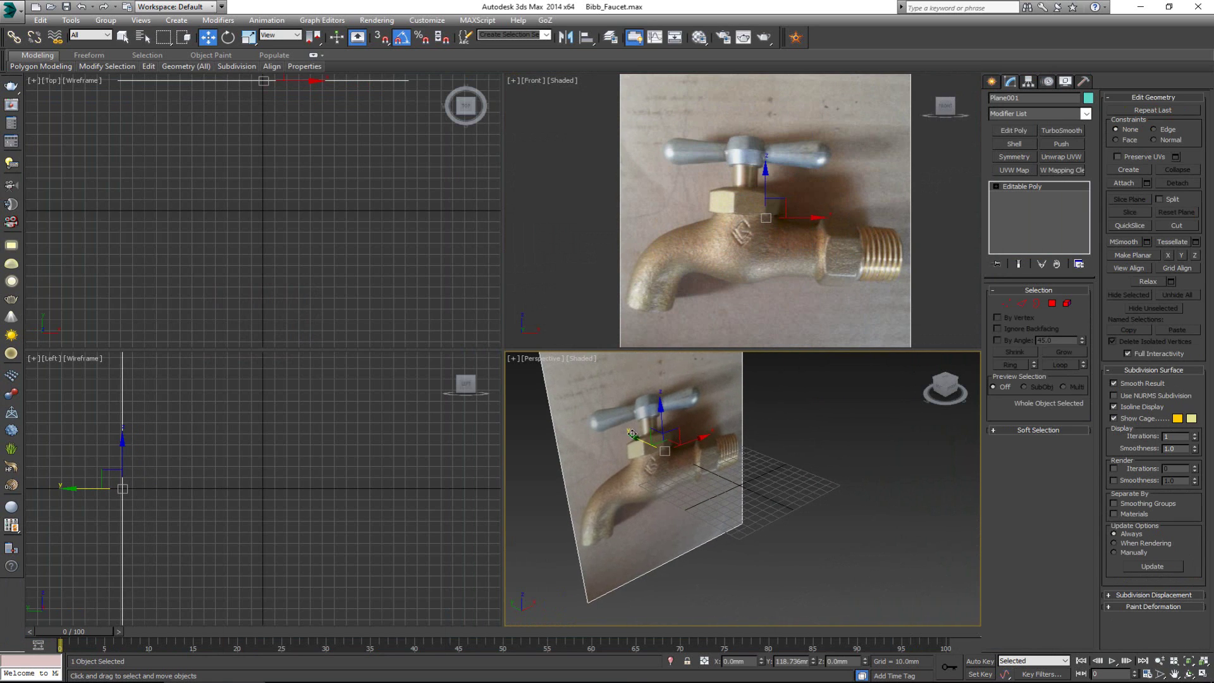
scroll(686, 473, "down", 1)
middle_click_drag(686, 472, 662, 467, "alt")
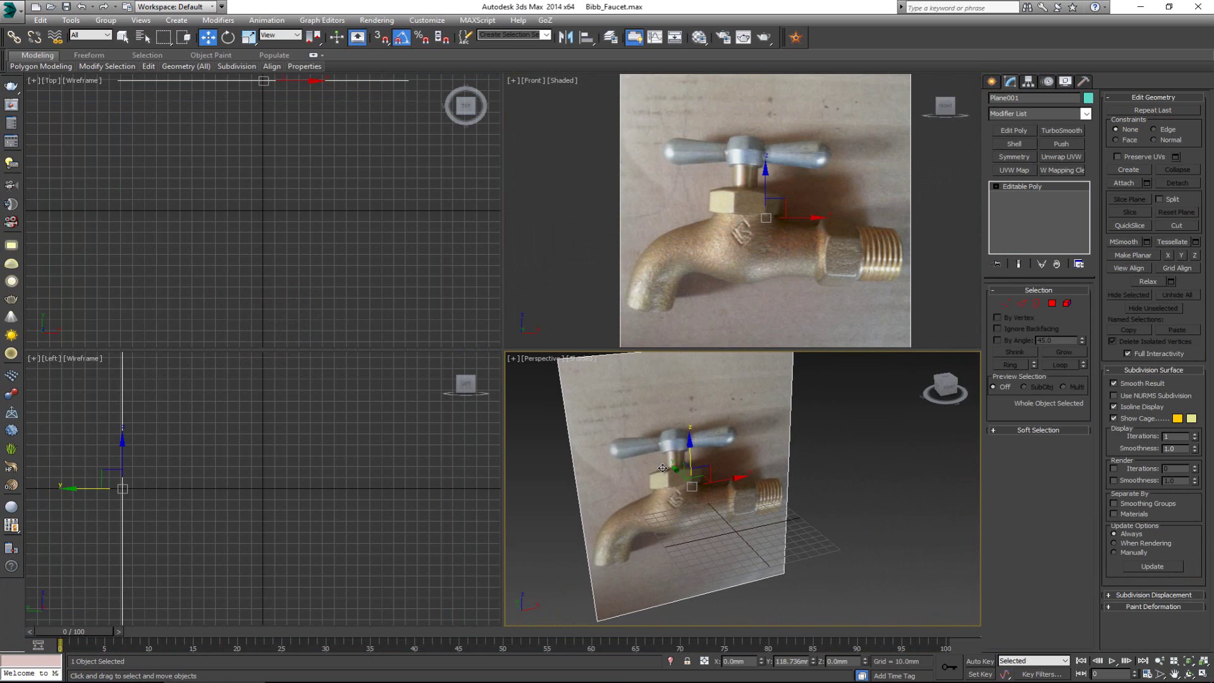
left_click(803, 454)
scroll(719, 480, "up", 3)
scroll(719, 479, "up", 2)
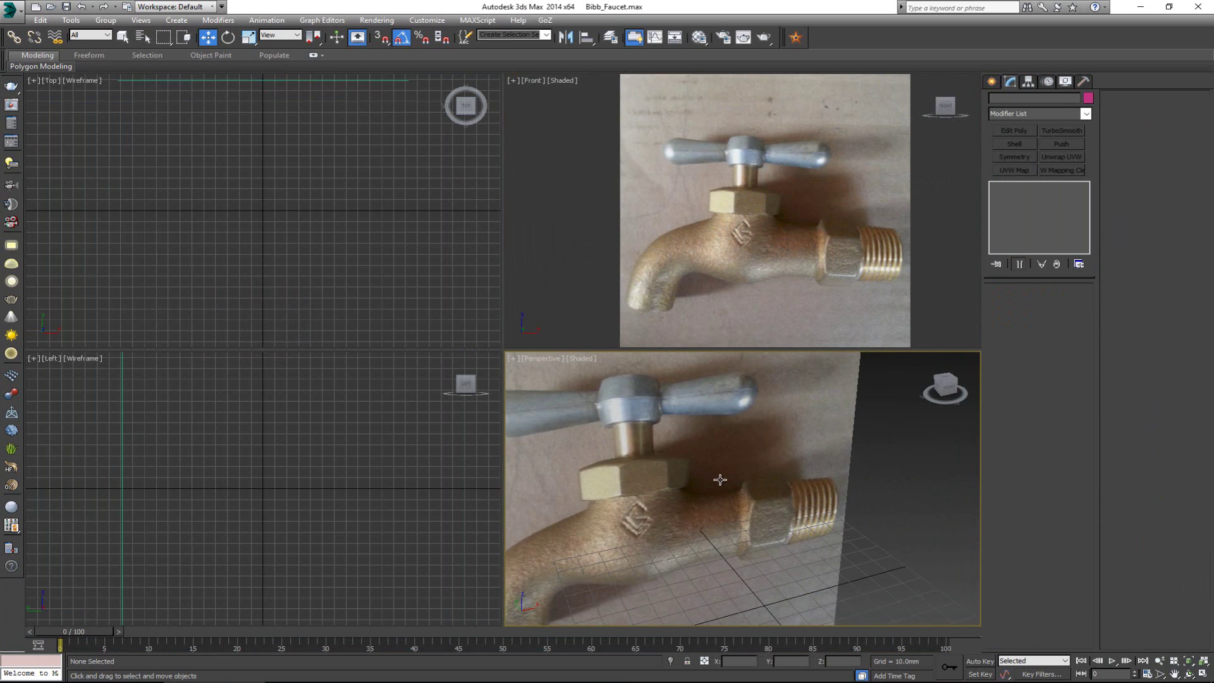
Maximize the Front view and freeze the faucet reference plane
middle_click_drag(751, 255, 776, 268)
key("alt+w")
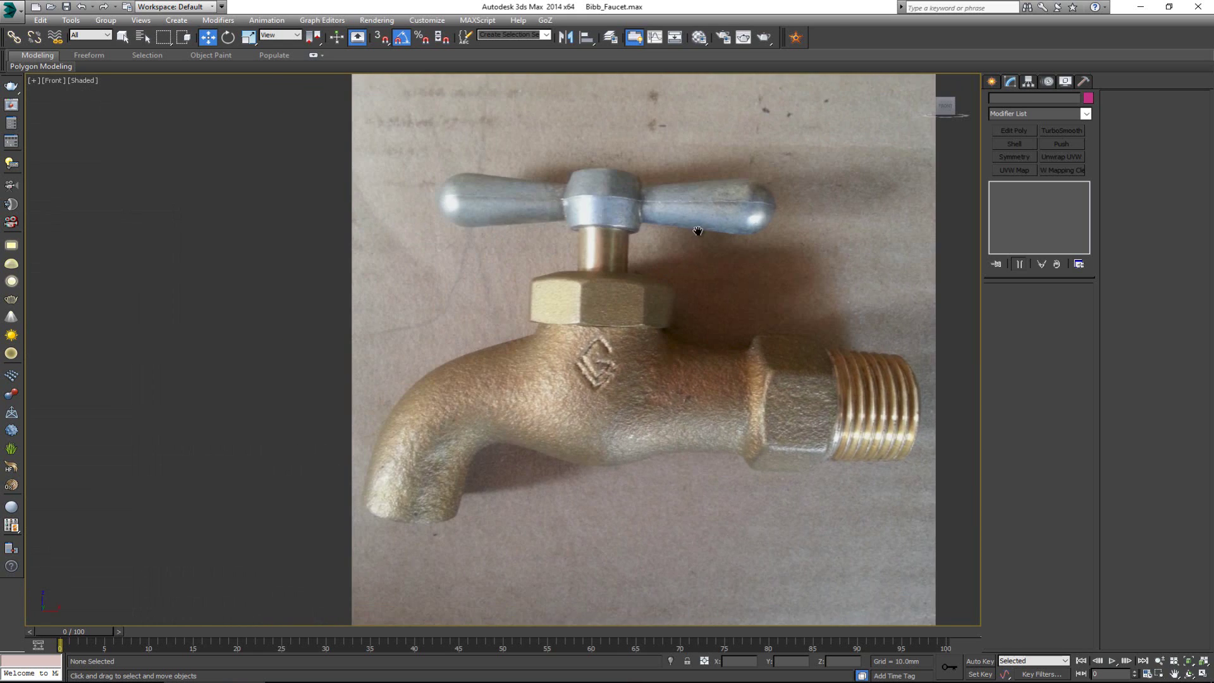
middle_click_drag(699, 230, 606, 292)
scroll(664, 259, "down", 2)
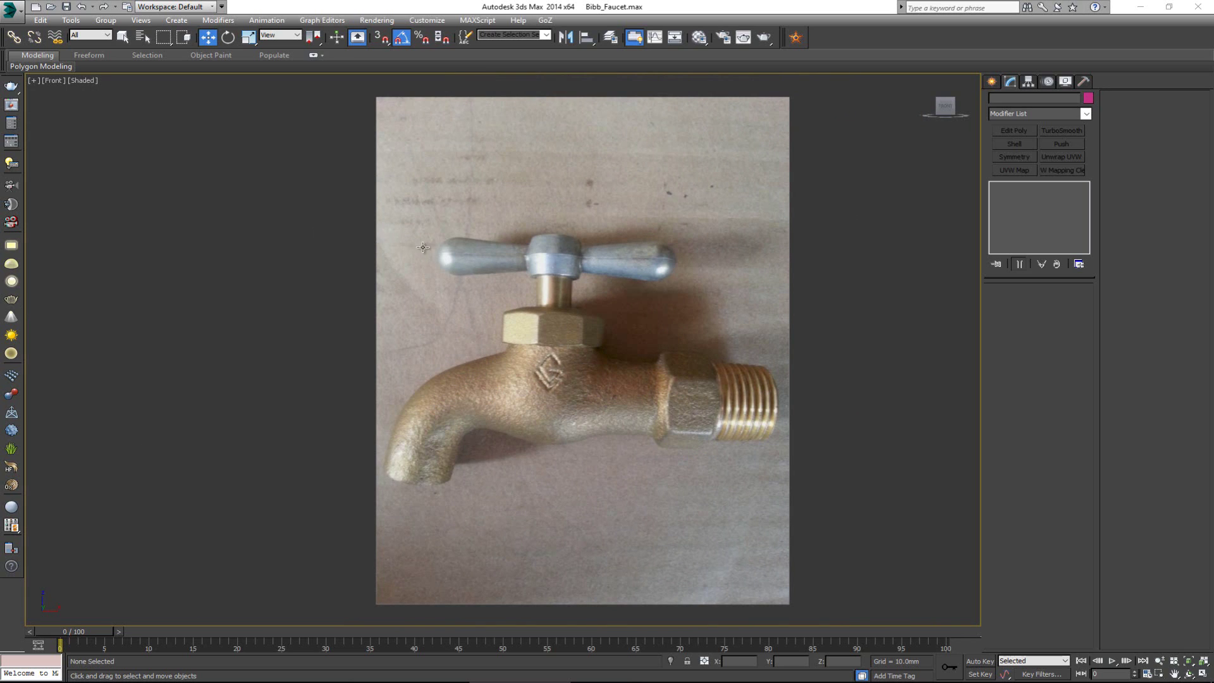
left_click(455, 258)
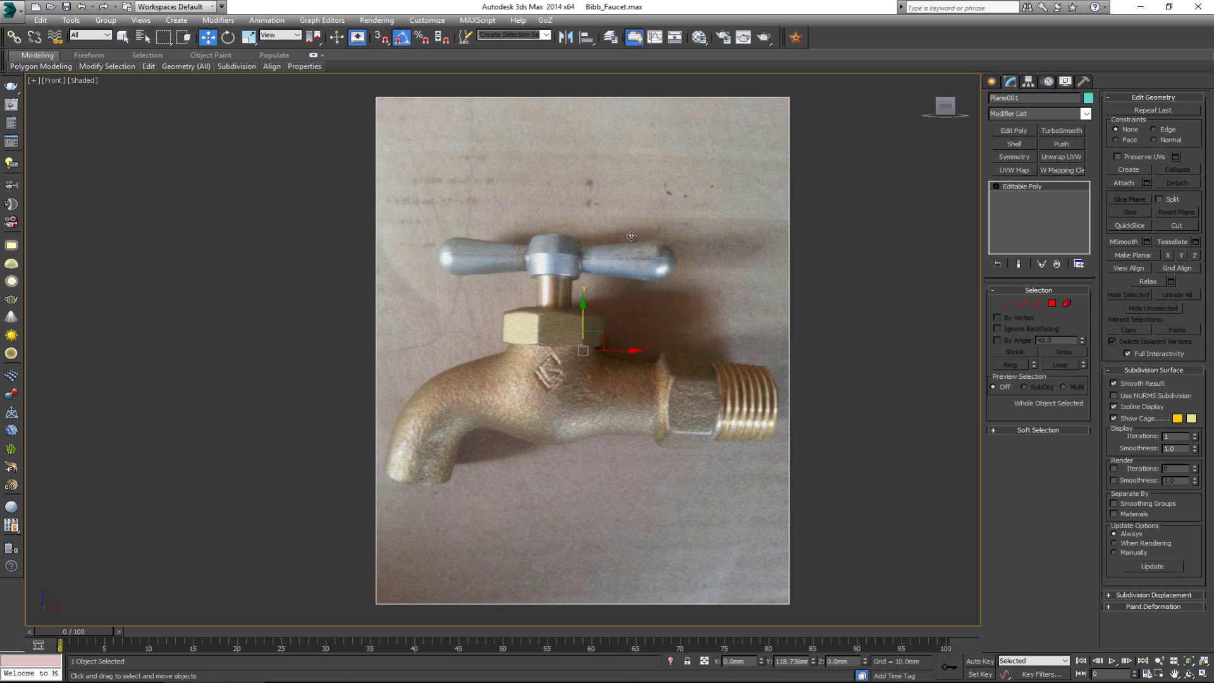
right_click(677, 204)
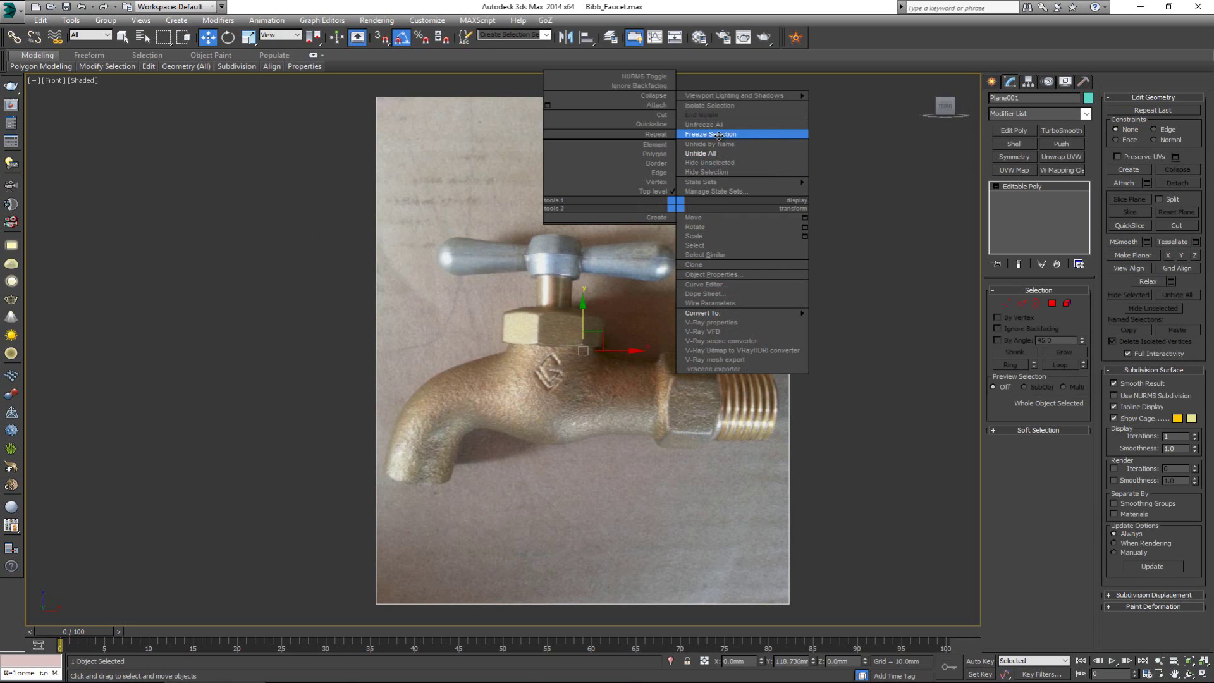
left_click(711, 134)
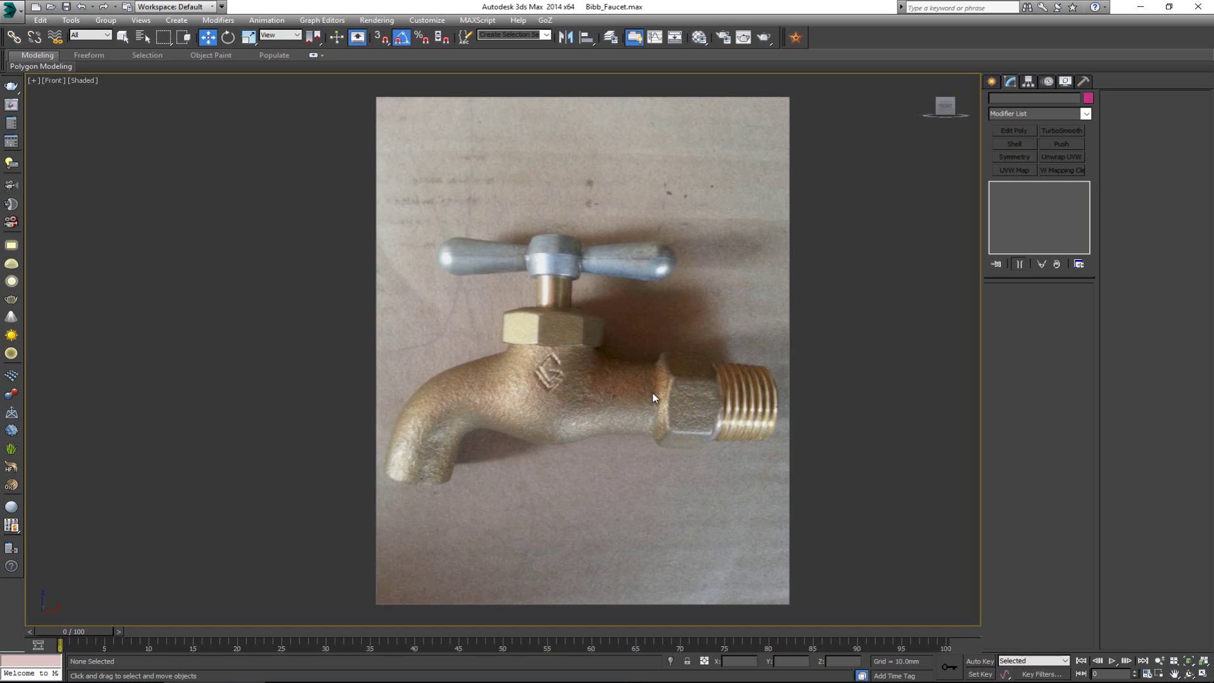
Create a cylinder of about 30.5 mm radius and 29.2 mm height centred on the hex nut beside the pipe thread
scroll(677, 410, "up", 3)
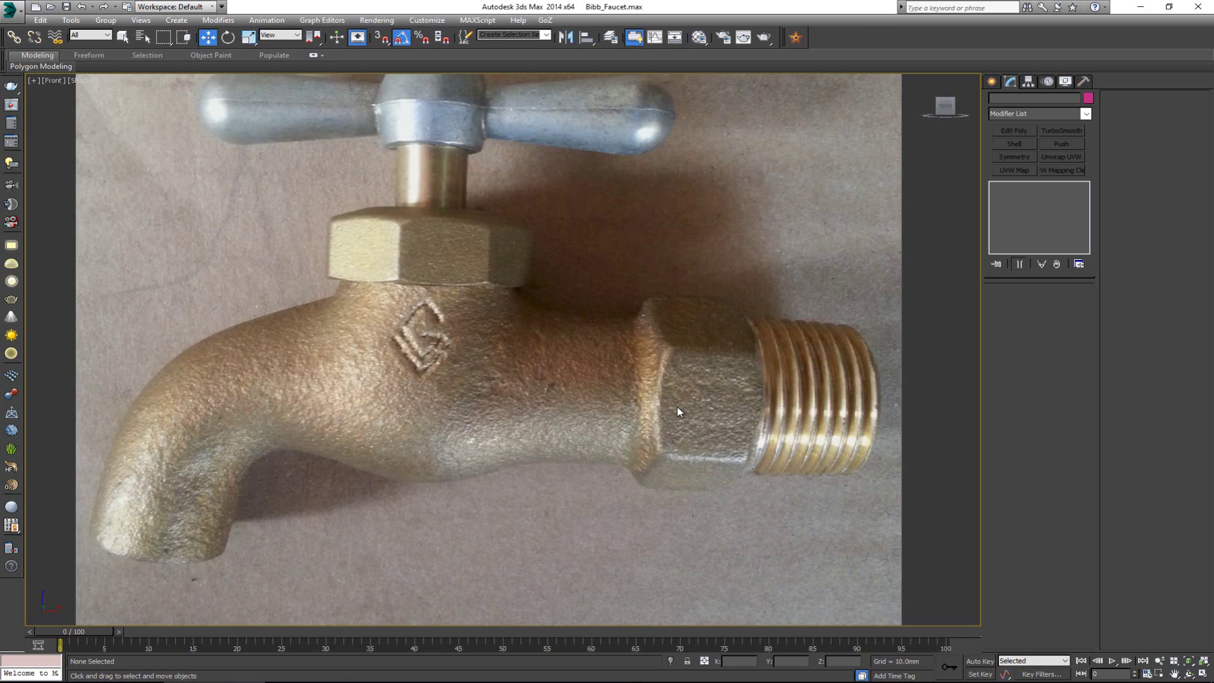
scroll(677, 411, "down", 2)
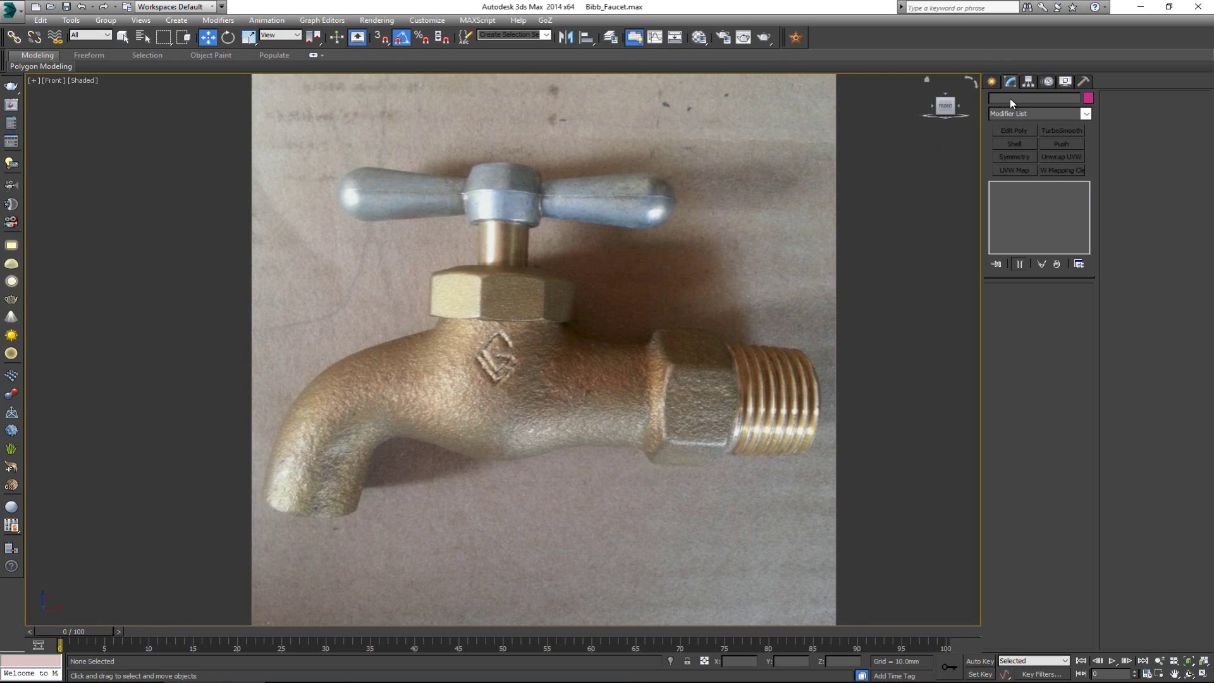
left_click(991, 82)
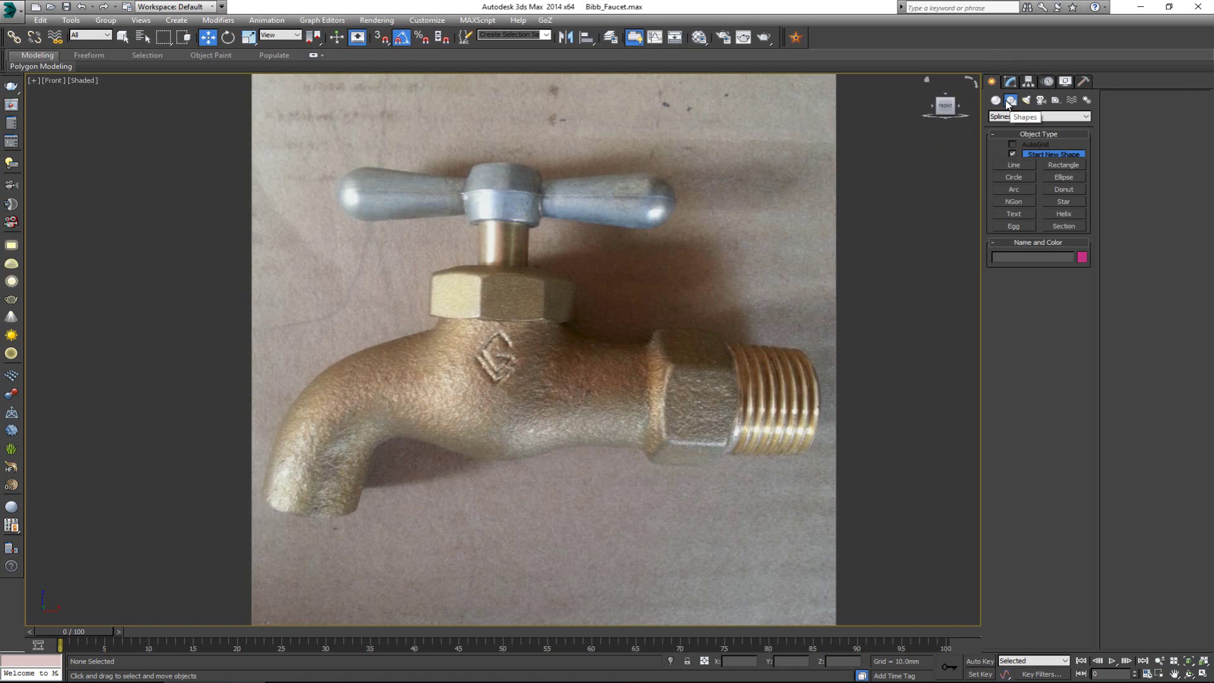
left_click(995, 100)
left_click(1014, 180)
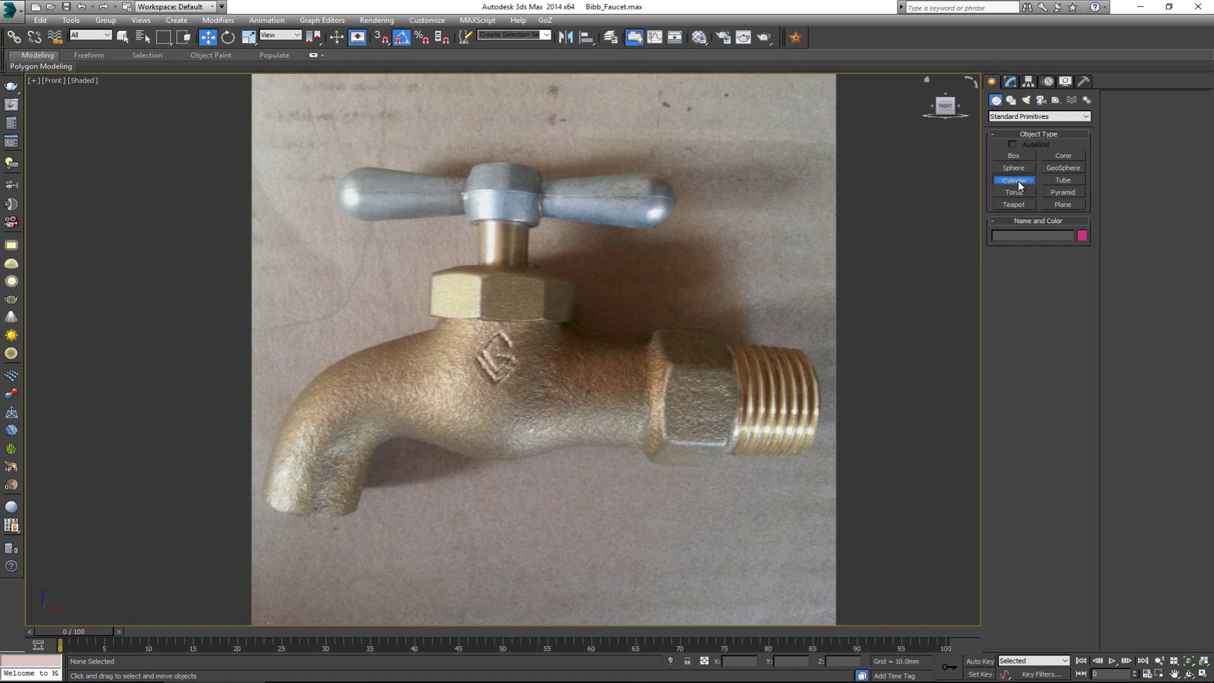
left_click_drag(679, 394, 701, 330)
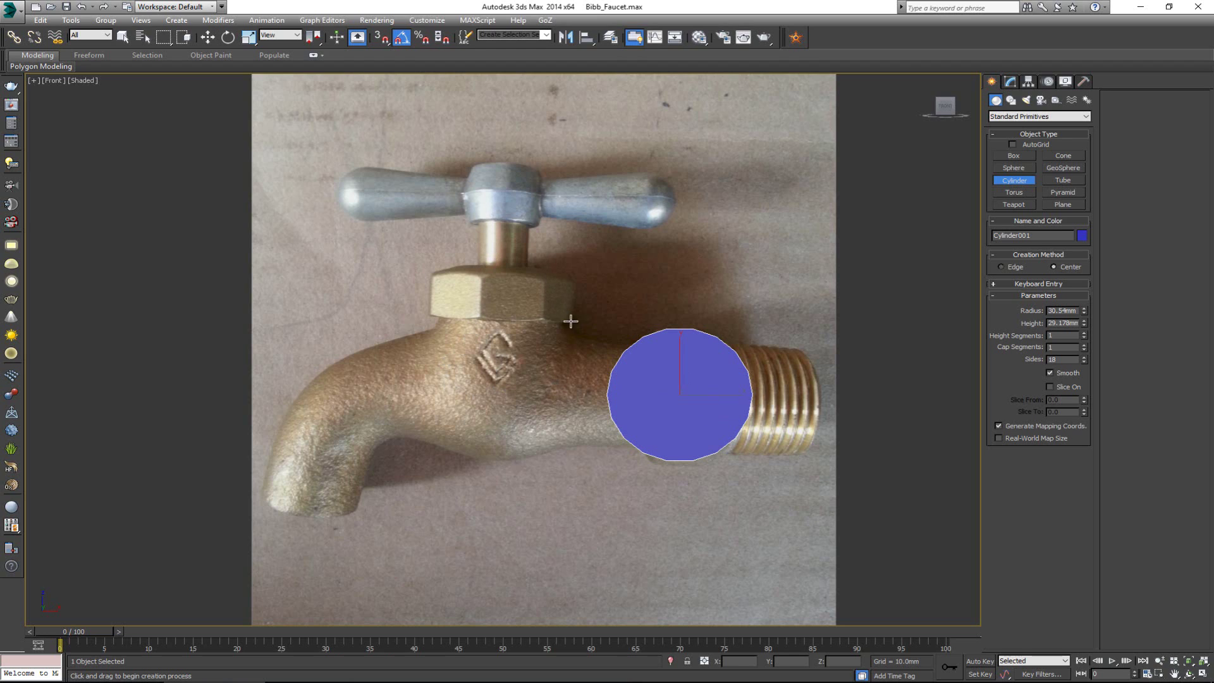
Rotate the cylinder so its axis runs along the pipe, and move it along X over the hex nut beside the thread
key("e")
left_click_drag(704, 396, 646, 395)
key("w")
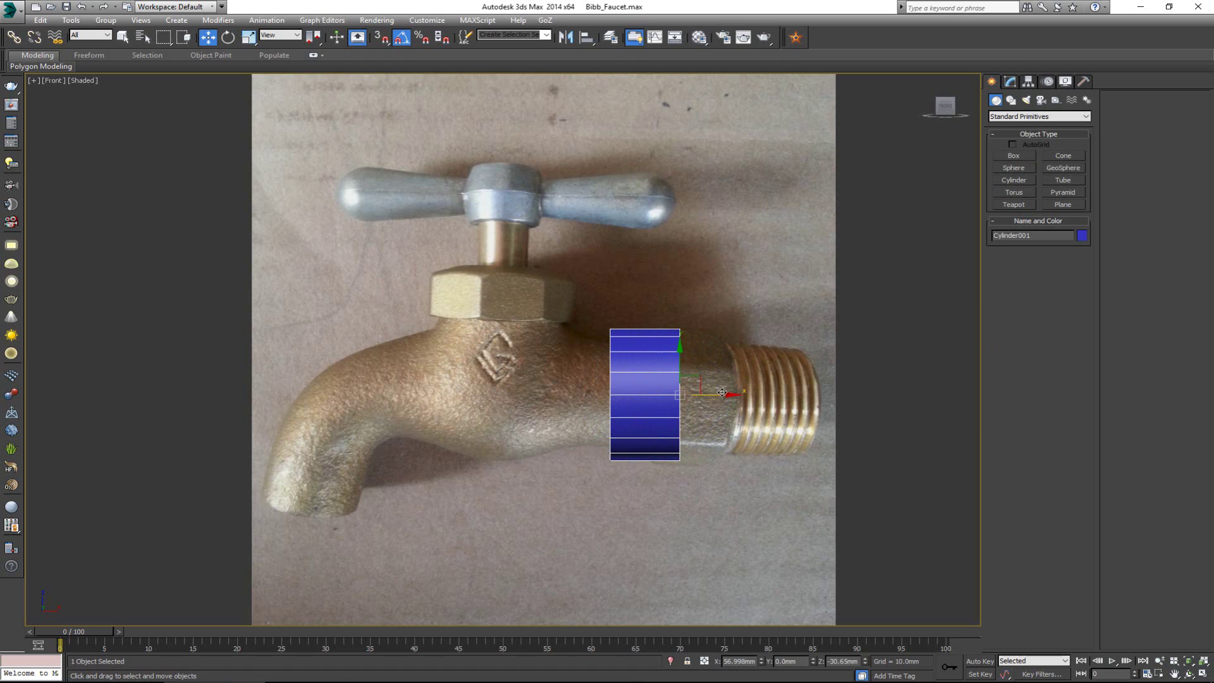
left_click_drag(738, 396, 788, 397)
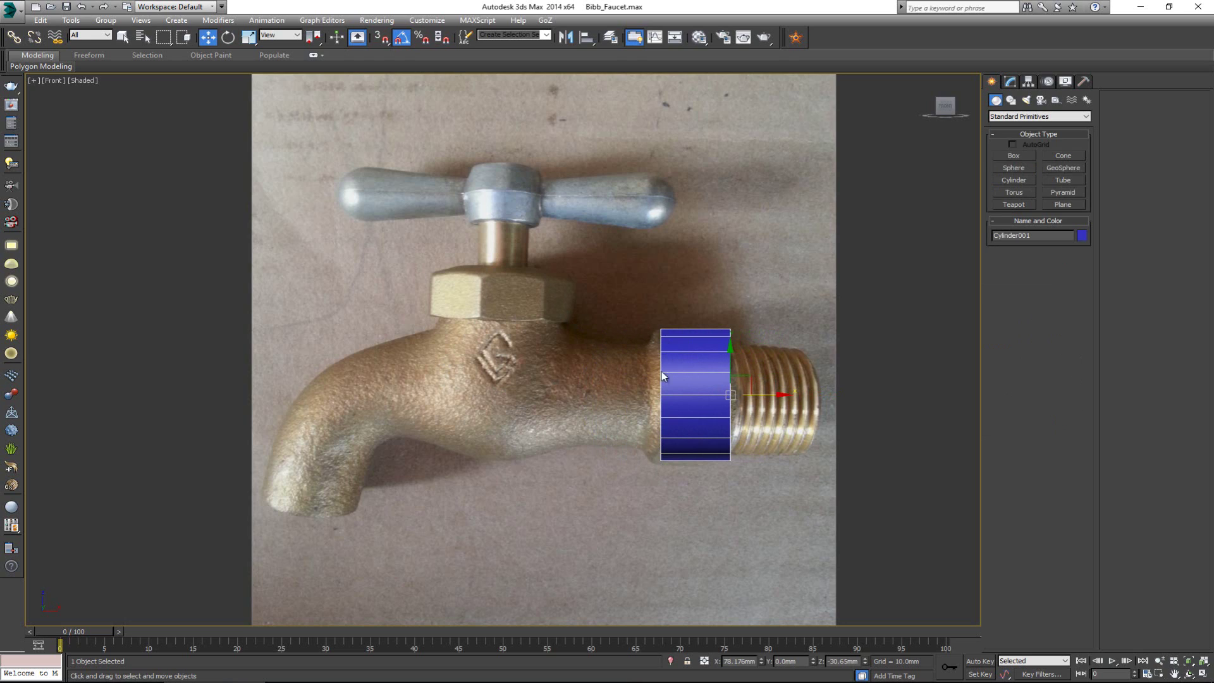
Set the cylinder to 6 sides, realign it over the hex nut in the photo, and set its radius to about 34.2 mm
left_click(1010, 81)
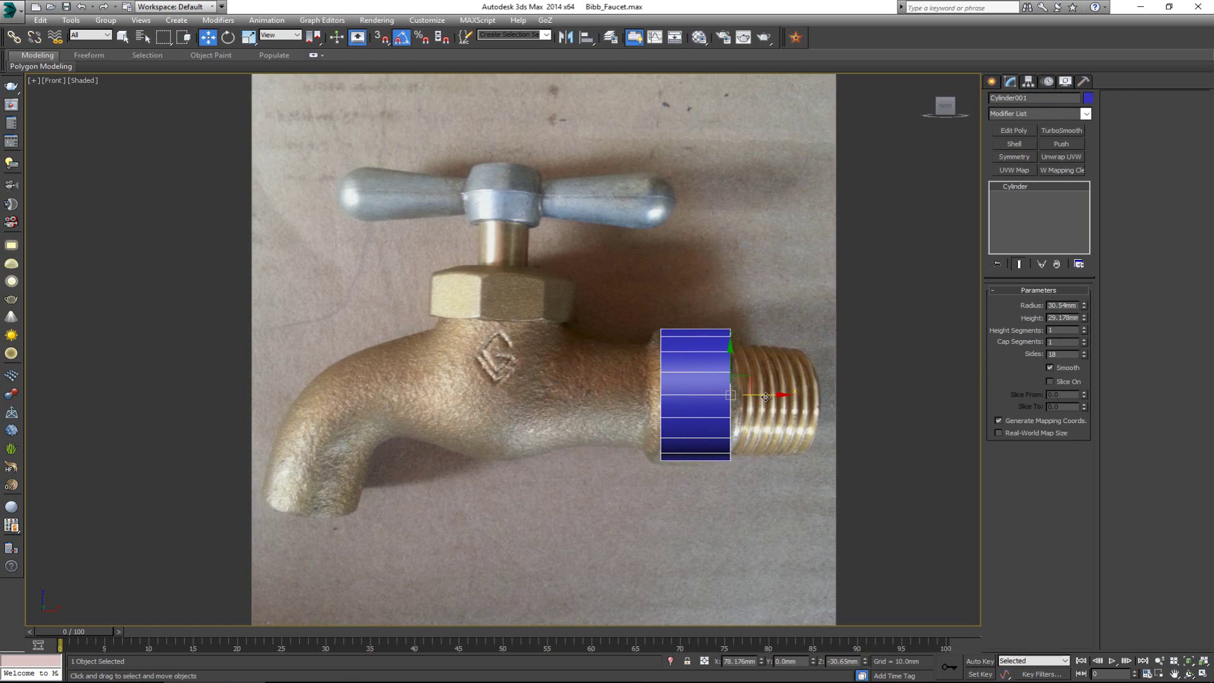
left_click_drag(678, 396, 733, 393)
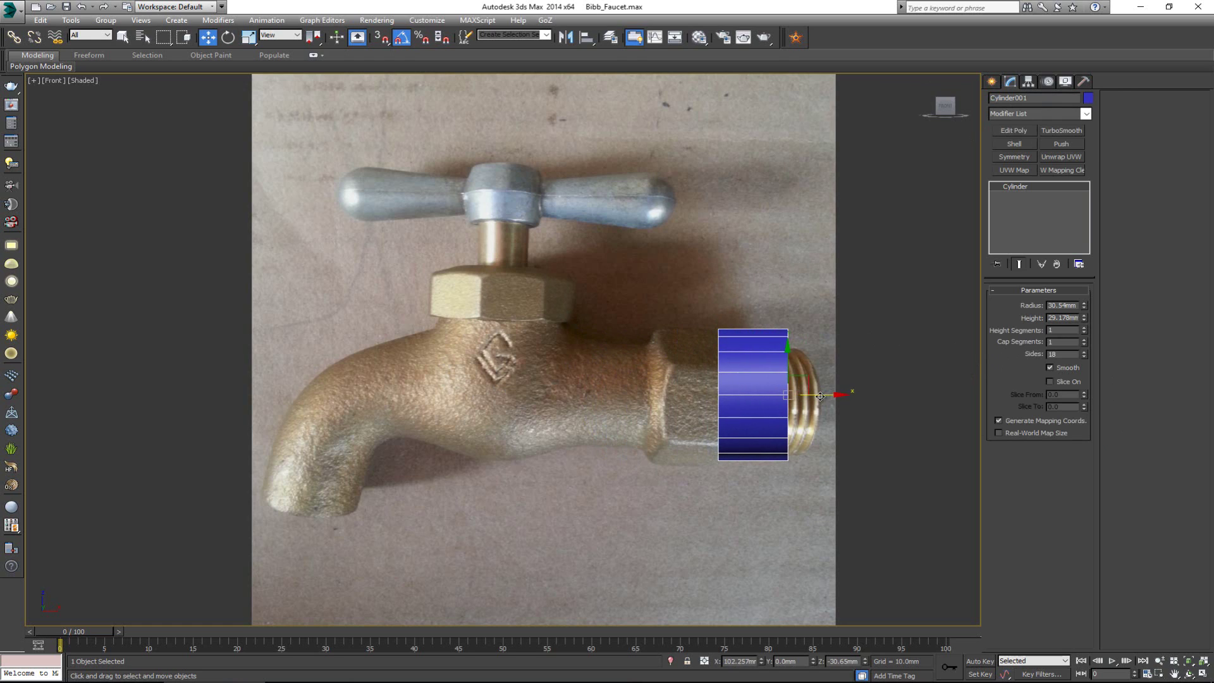
left_click_drag(1086, 355, 1086, 351)
left_click(1084, 357)
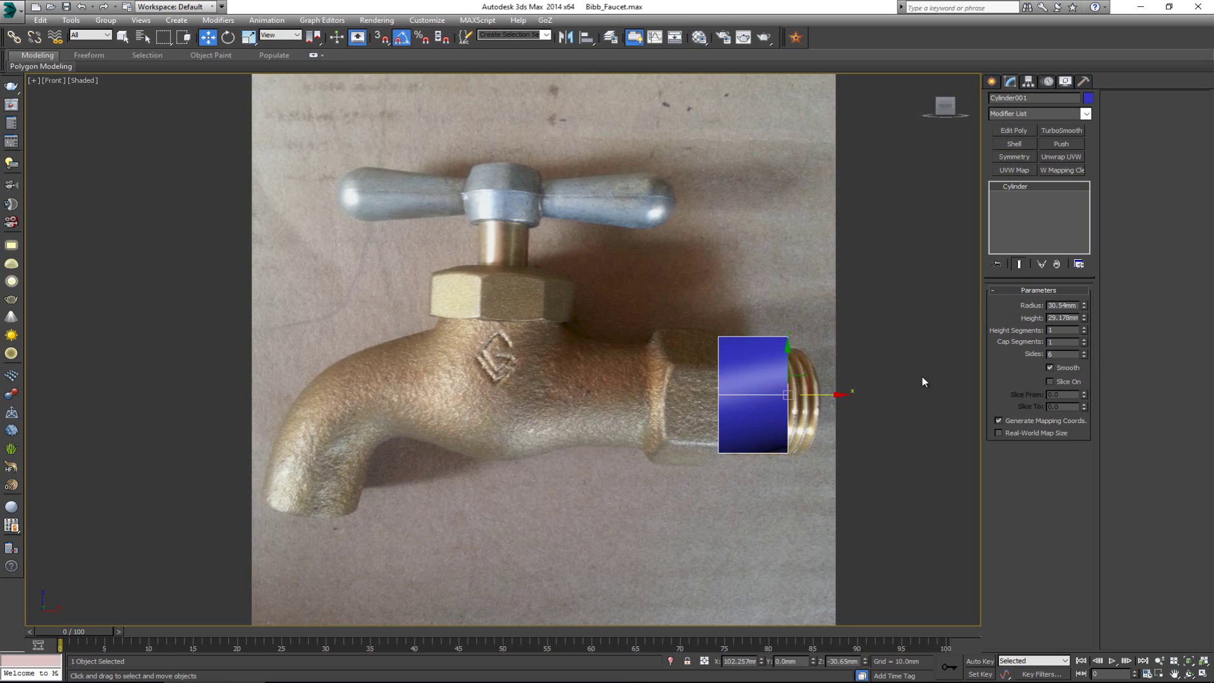
left_click_drag(819, 393, 759, 393)
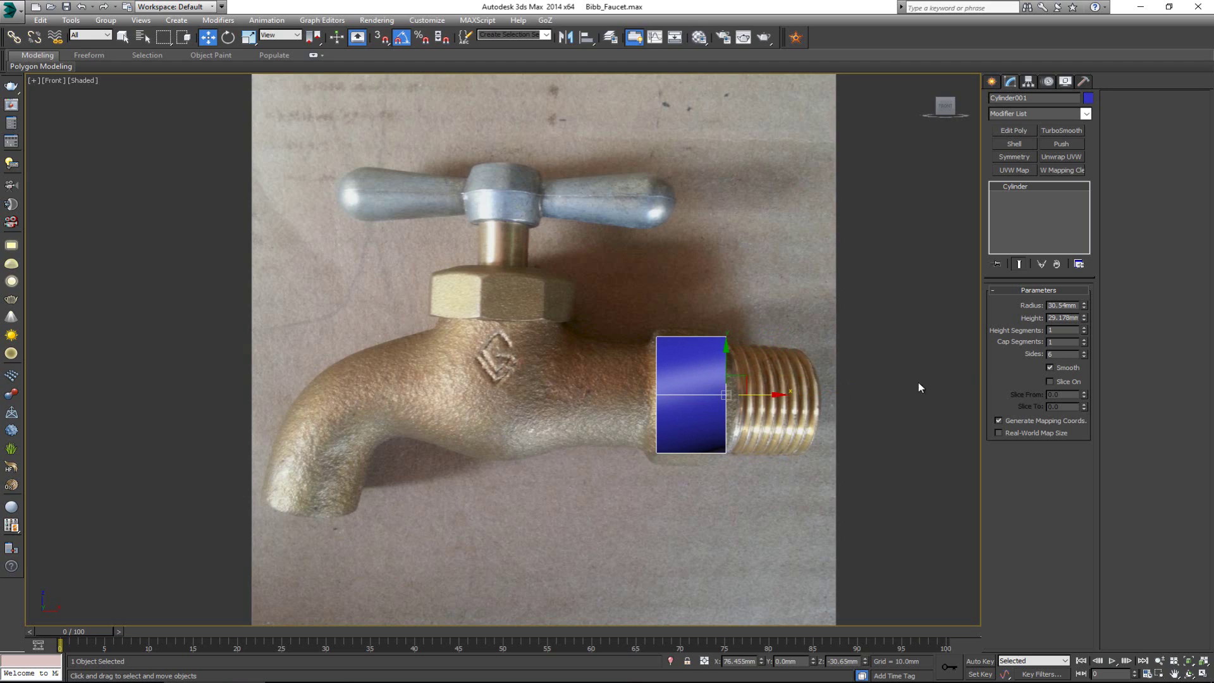
left_click_drag(1084, 305, 1086, 297)
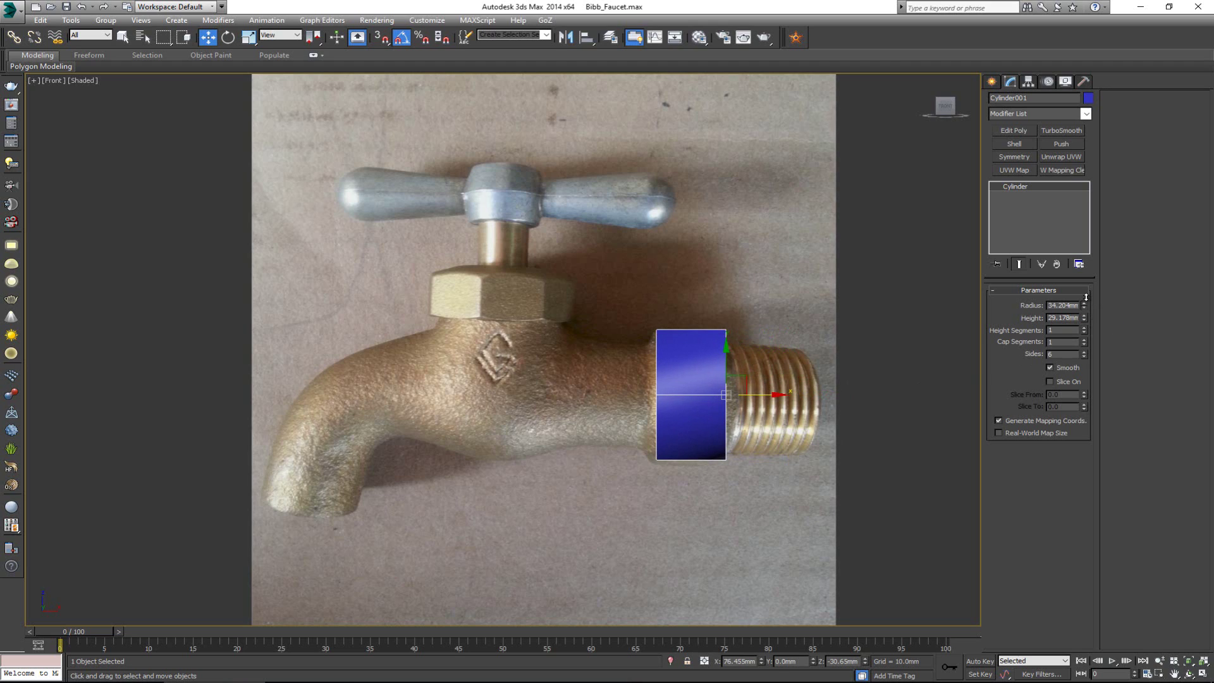
Convert the six-sided cylinder to an Editable Poly in the maximized Perspective view
key("alt+w")
middle_click_drag(778, 479, 739, 407, "alt")
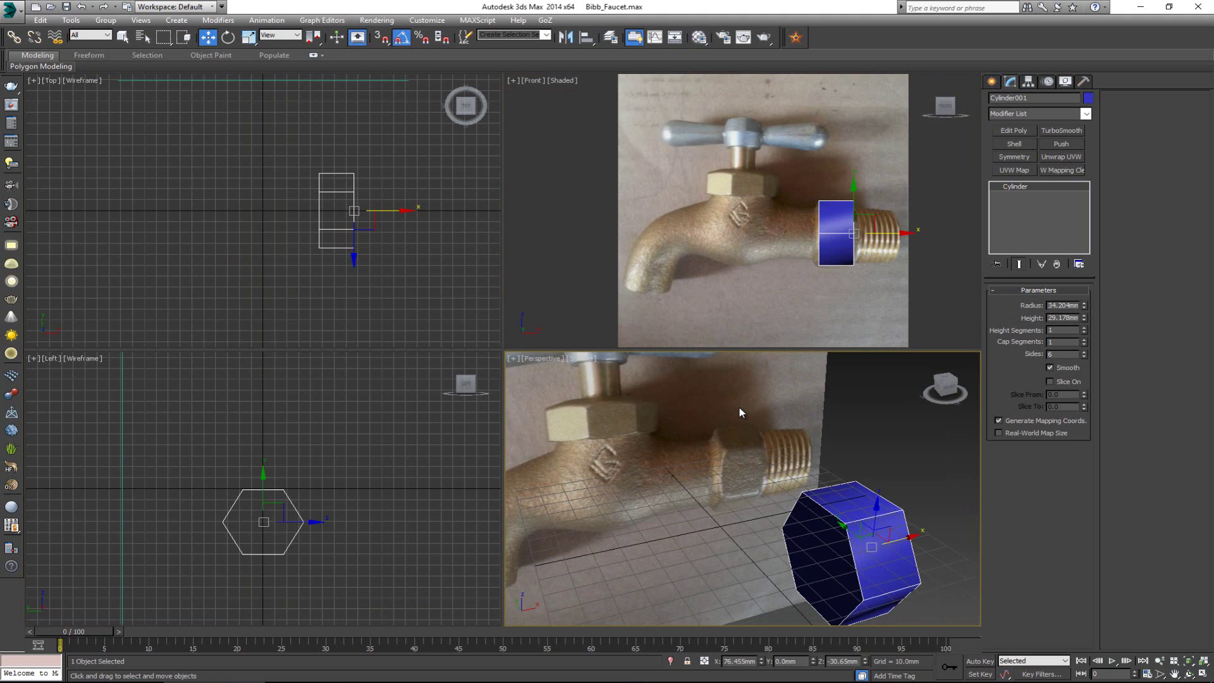
key("alt+w")
scroll(511, 385, "down", 5)
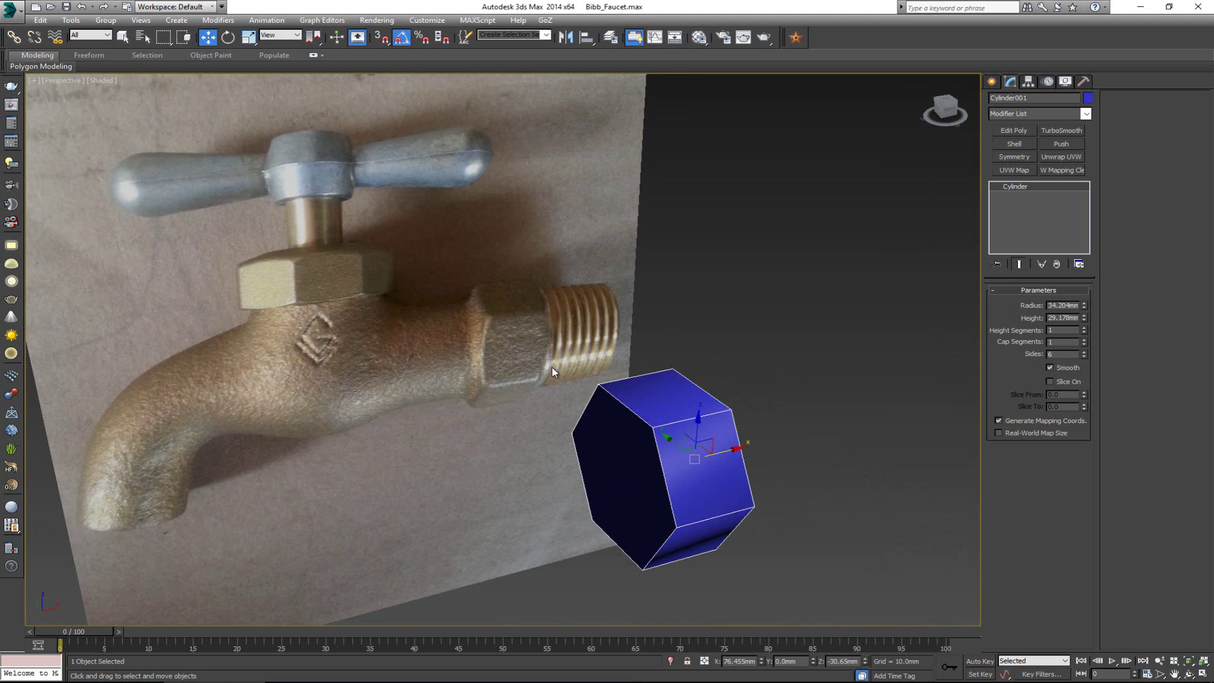
scroll(562, 371, "up", 3)
middle_click_drag(576, 370, 450, 320)
scroll(568, 347, "down", 3)
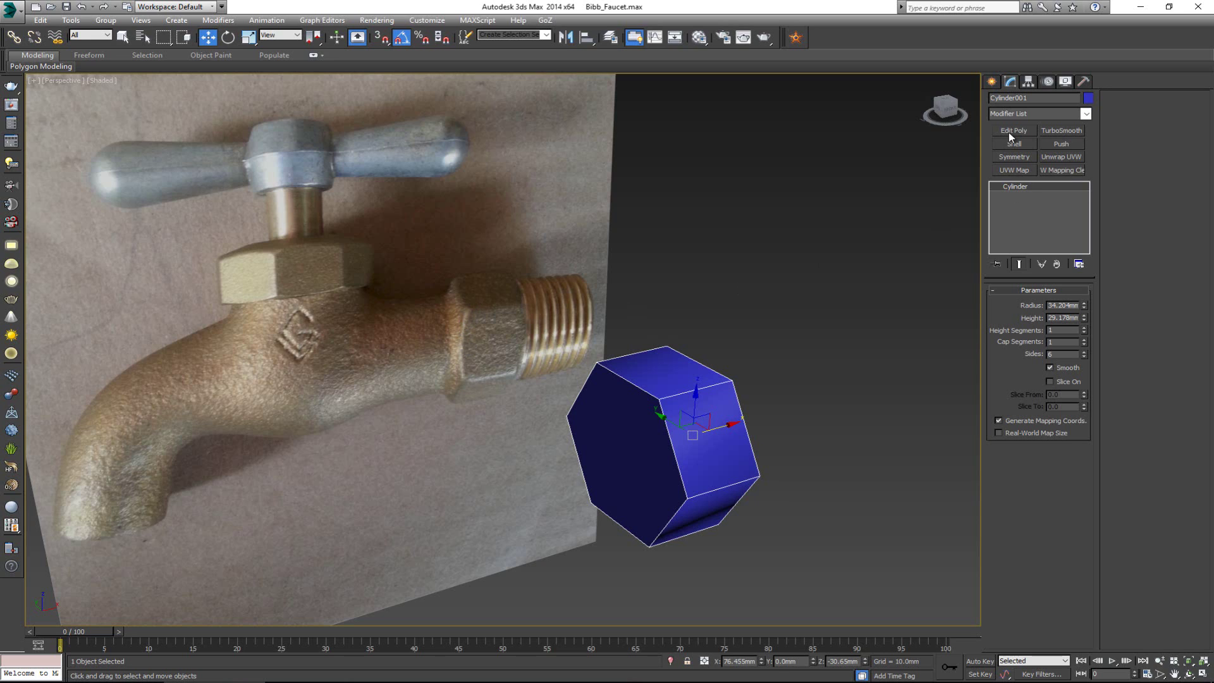
right_click(682, 426)
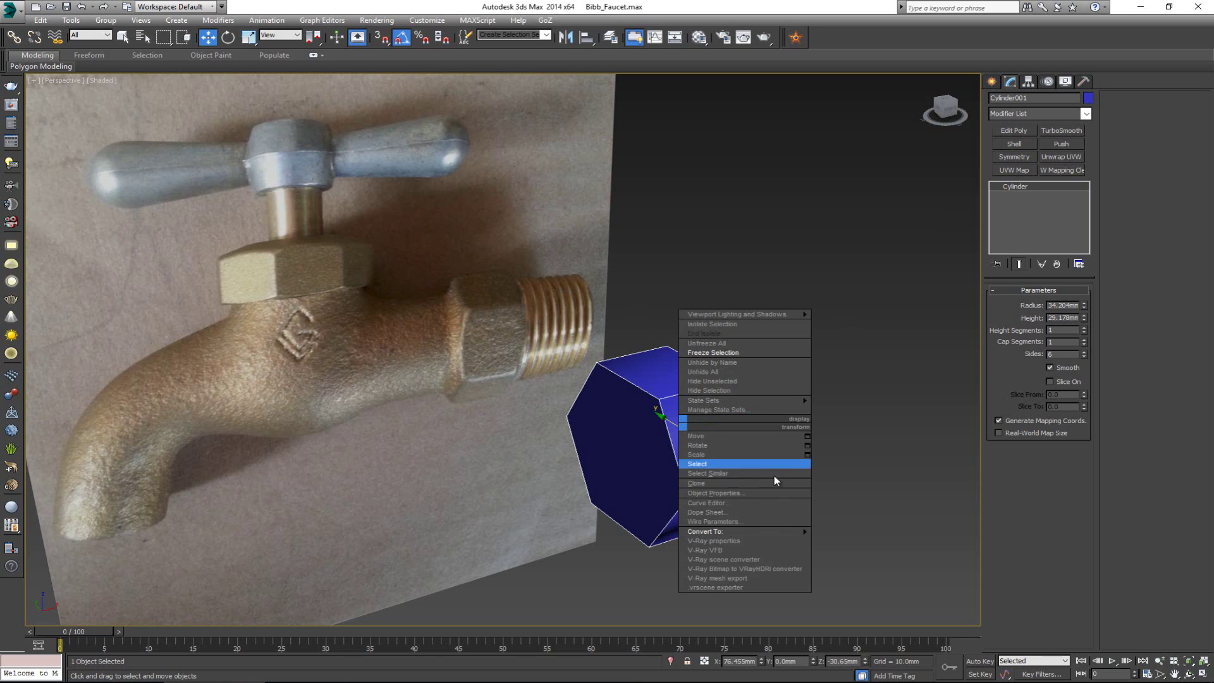
mouse_move(780, 533)
left_click(876, 538)
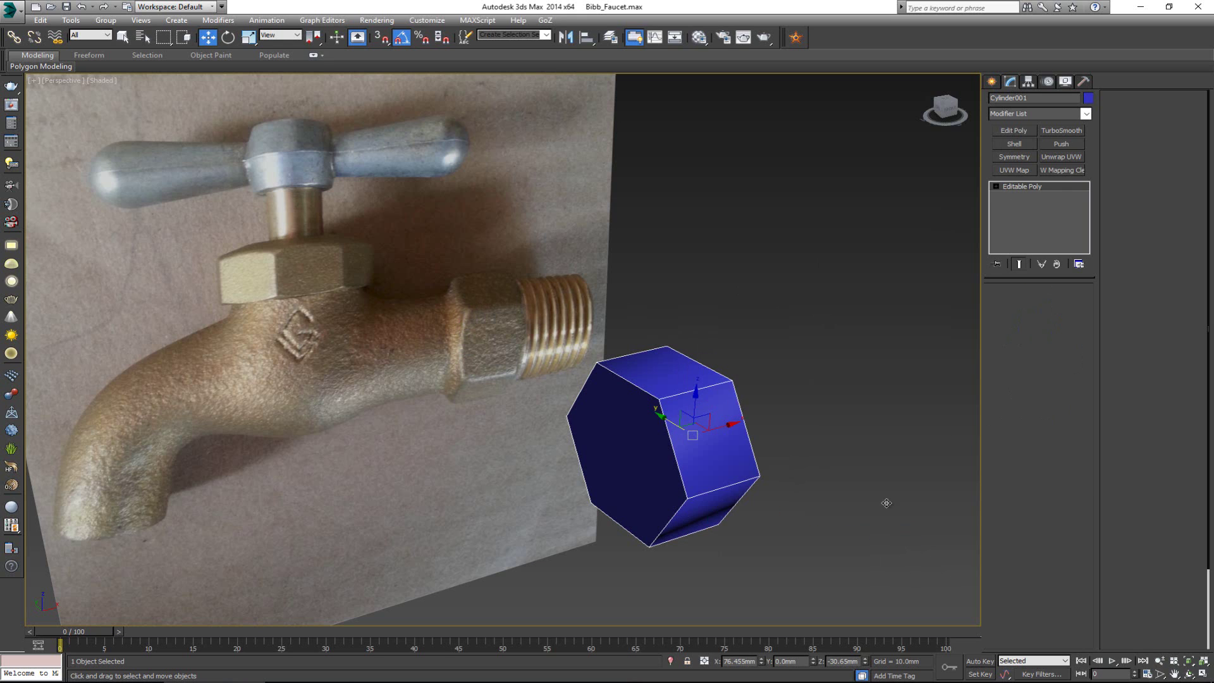
Delete the two hexagonal end cap polygons of the nut
left_click(1052, 303)
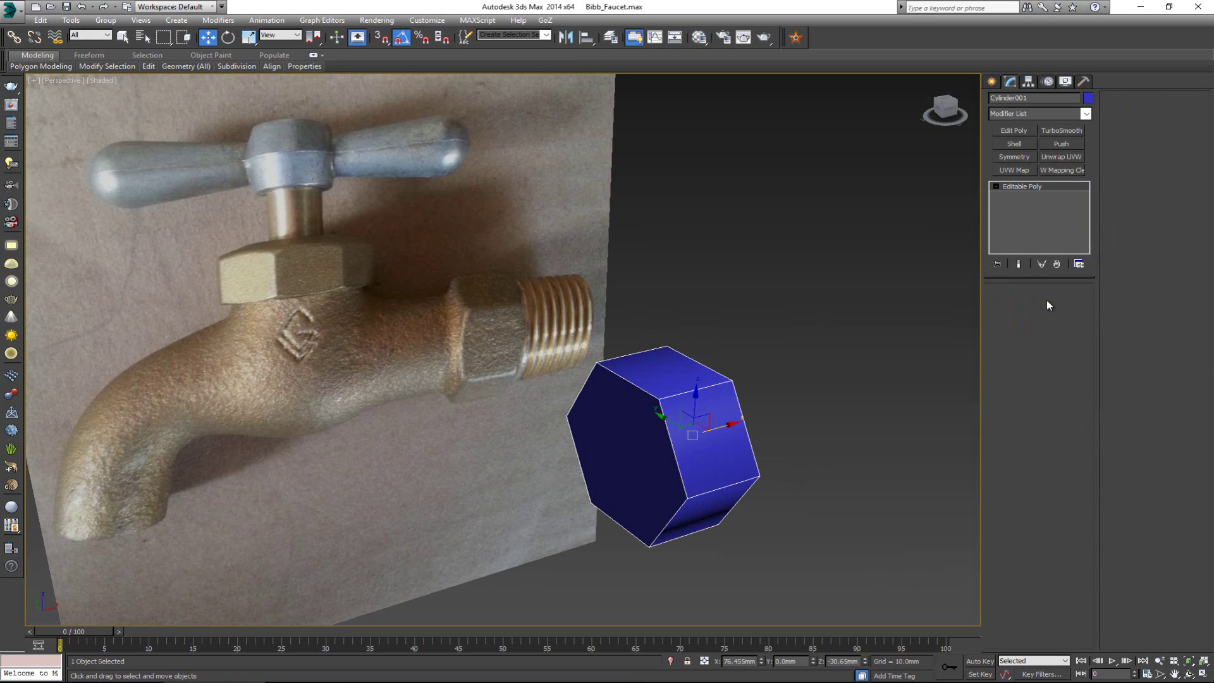
left_click(644, 468)
middle_click_drag(643, 469, 657, 446, "alt")
left_click(686, 457, "ctrl")
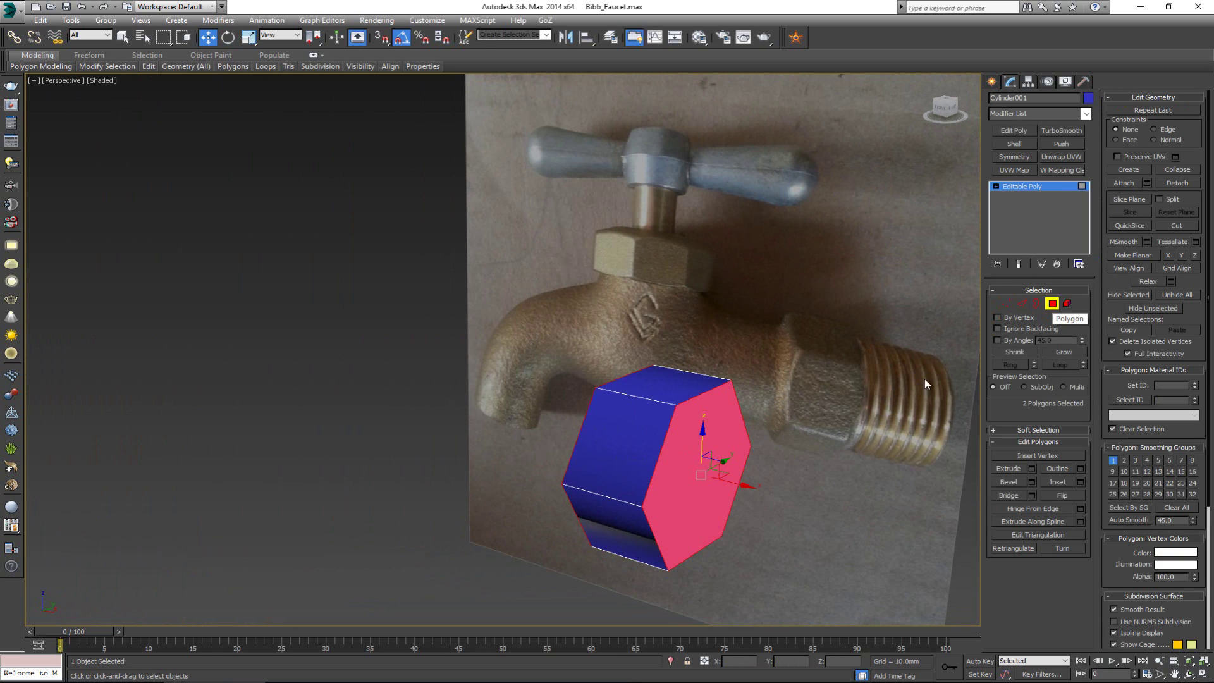
key("Delete")
Select the twelve edges around both open ends of the nut and connect them with 2 segments
middle_click_drag(632, 471, 590, 477, "alt")
middle_click_drag(691, 469, 714, 437, "alt")
key("2")
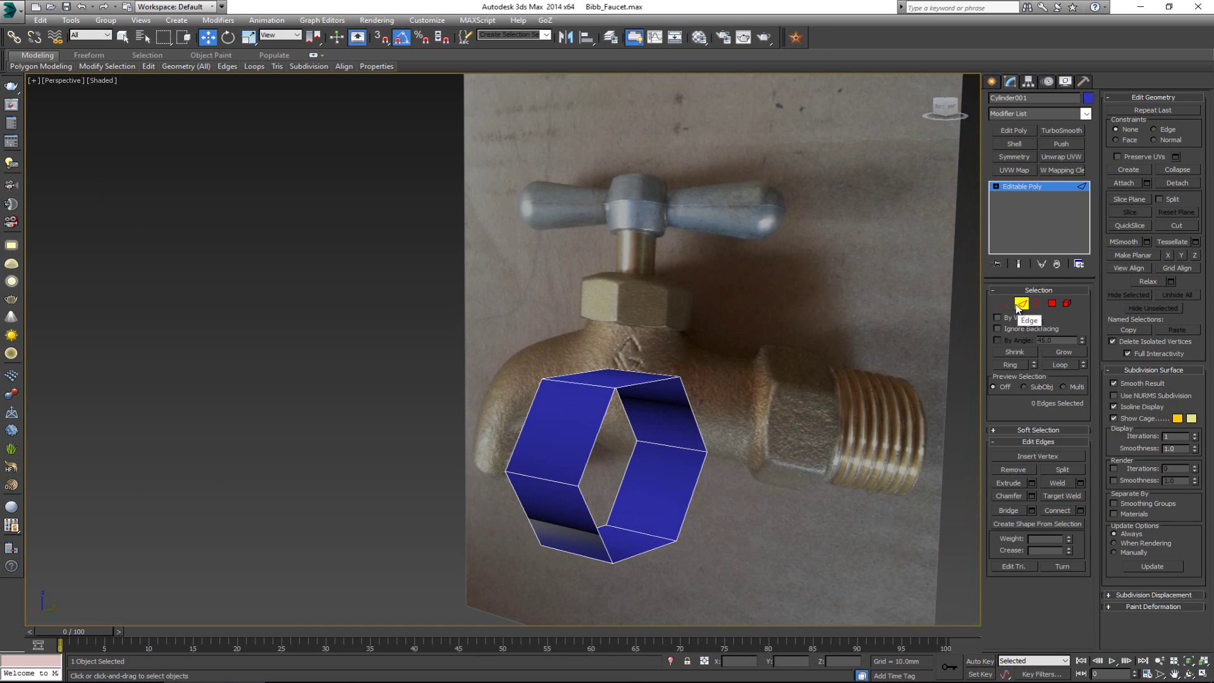
middle_click_drag(613, 443, 547, 429, "alt")
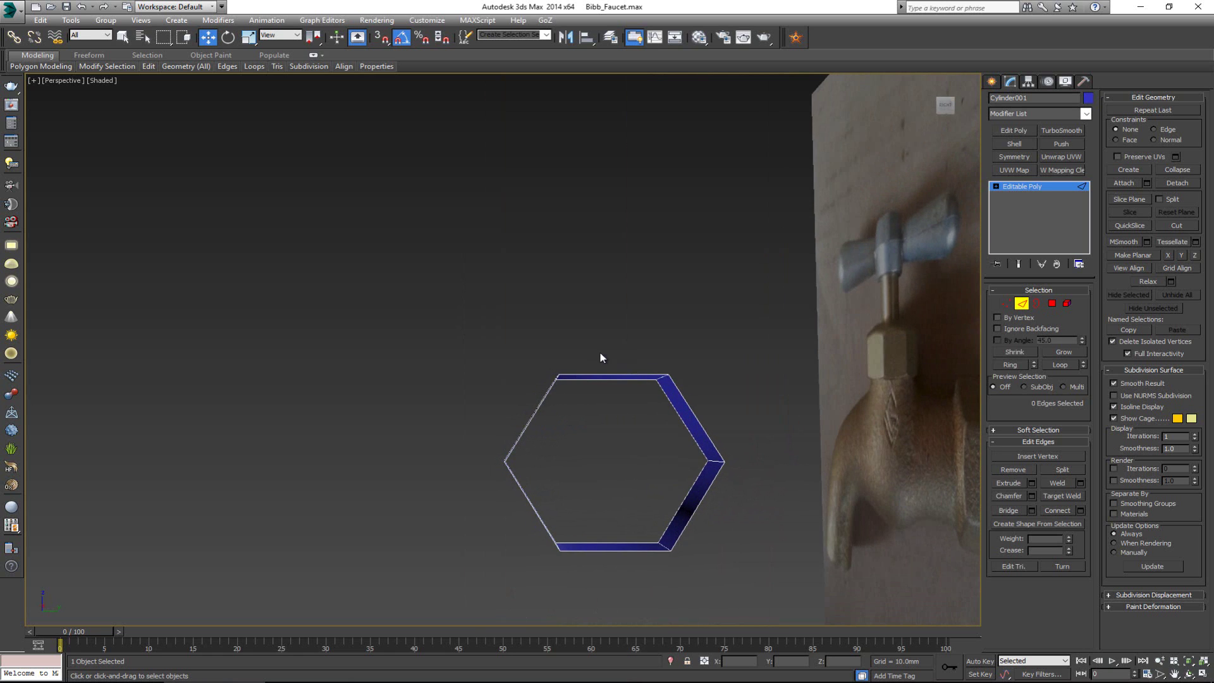
middle_click_drag(611, 357, 711, 375, "alt")
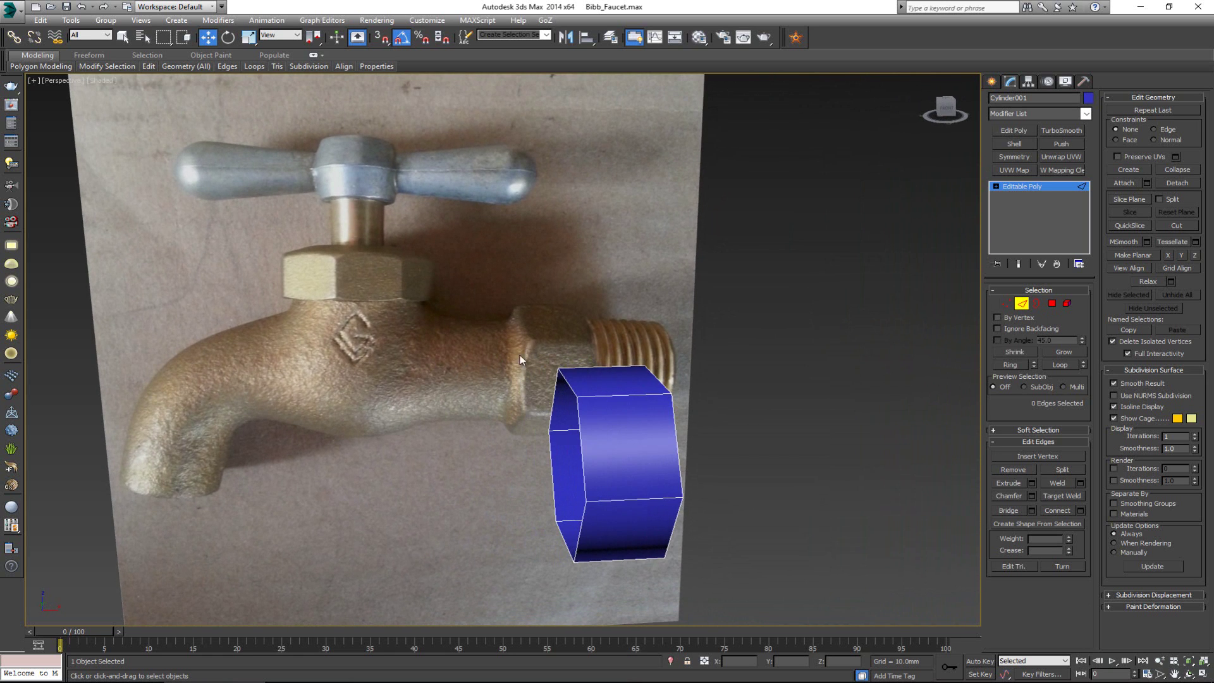
middle_click_drag(545, 425, 412, 411, "alt")
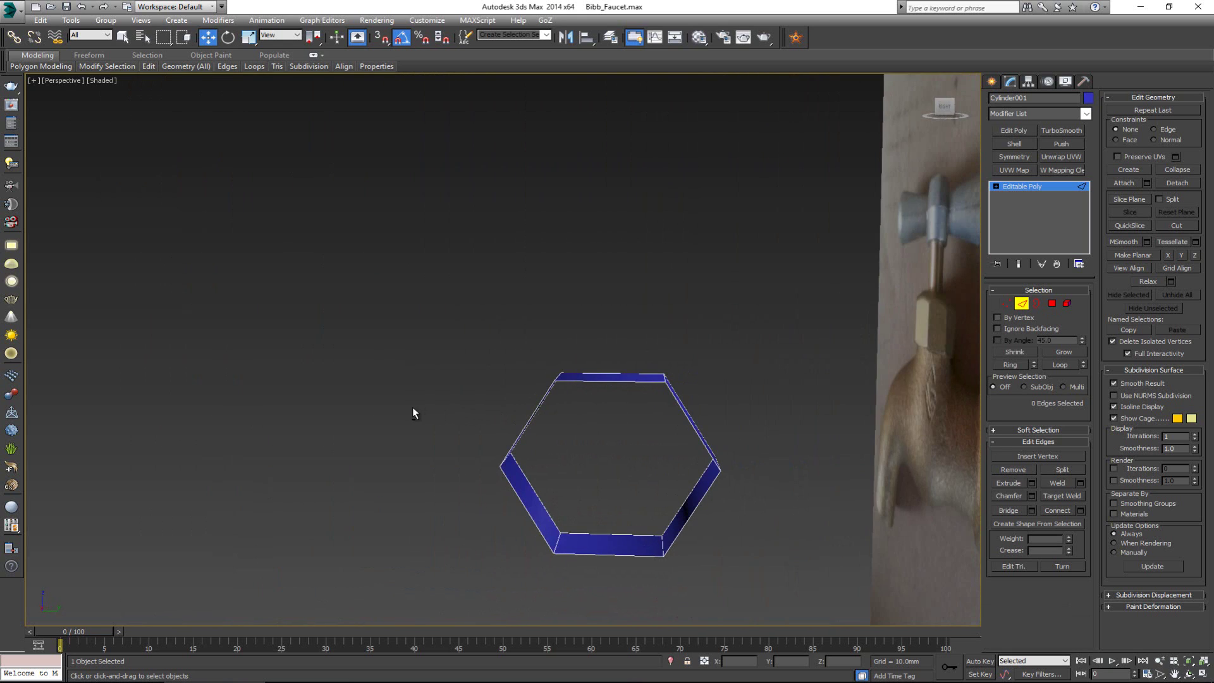
left_click_drag(620, 332, 622, 600)
middle_click_drag(622, 600, 678, 467, "alt")
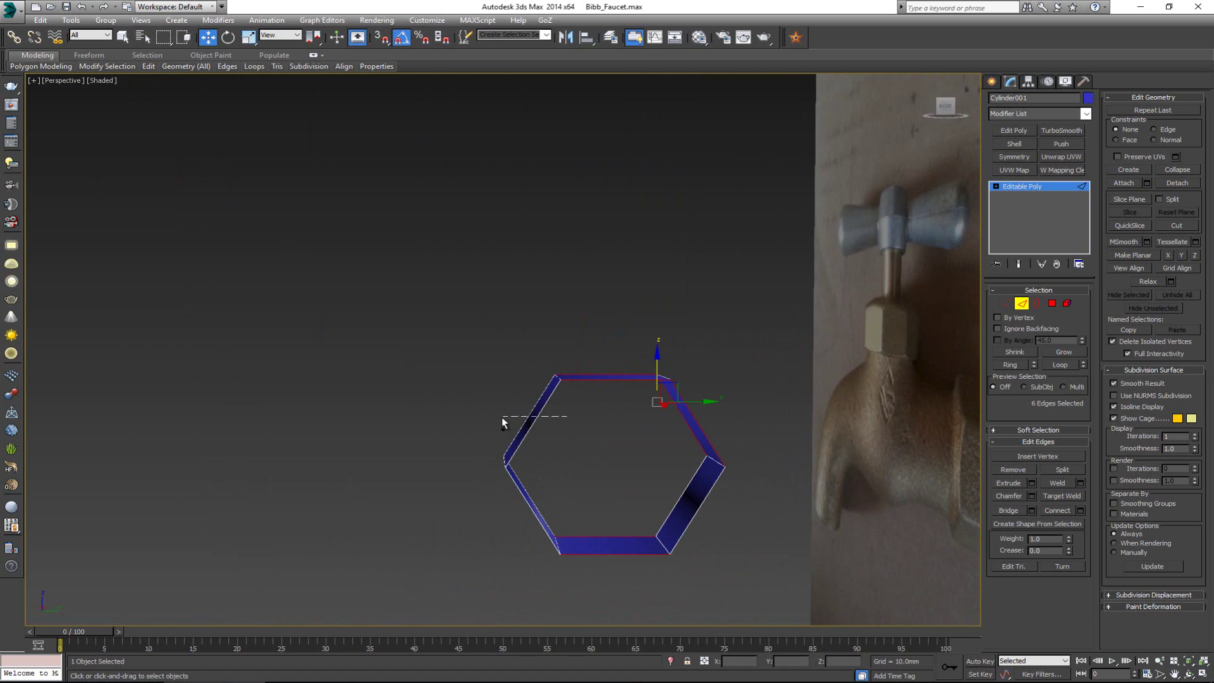
left_click_drag(503, 417, 726, 523, "ctrl")
middle_click_drag(726, 522, 598, 385, "alt")
middle_click_drag(605, 465, 858, 545, "alt")
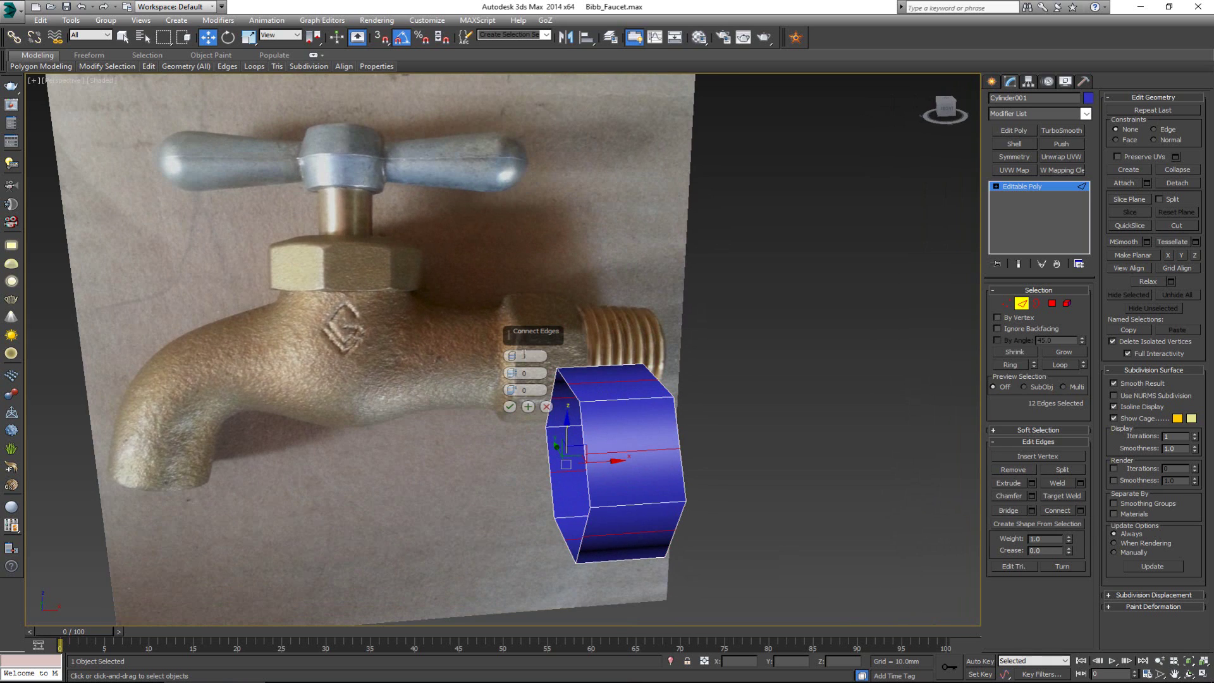
left_click(512, 355)
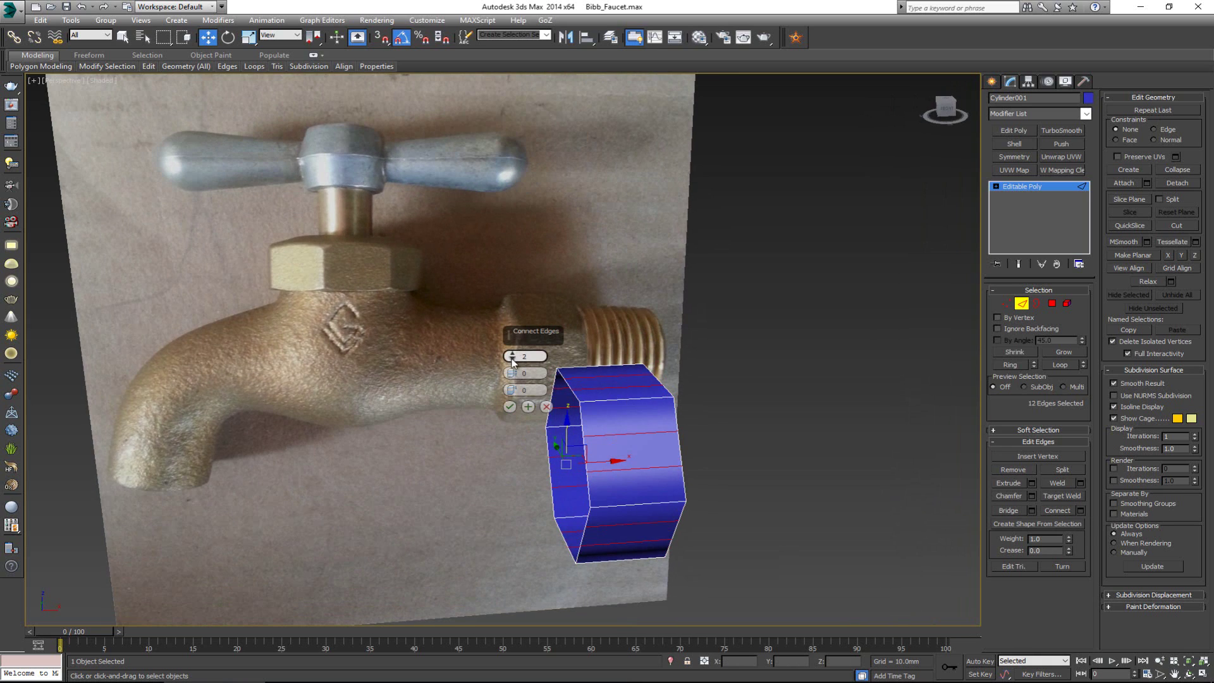
left_click(510, 407)
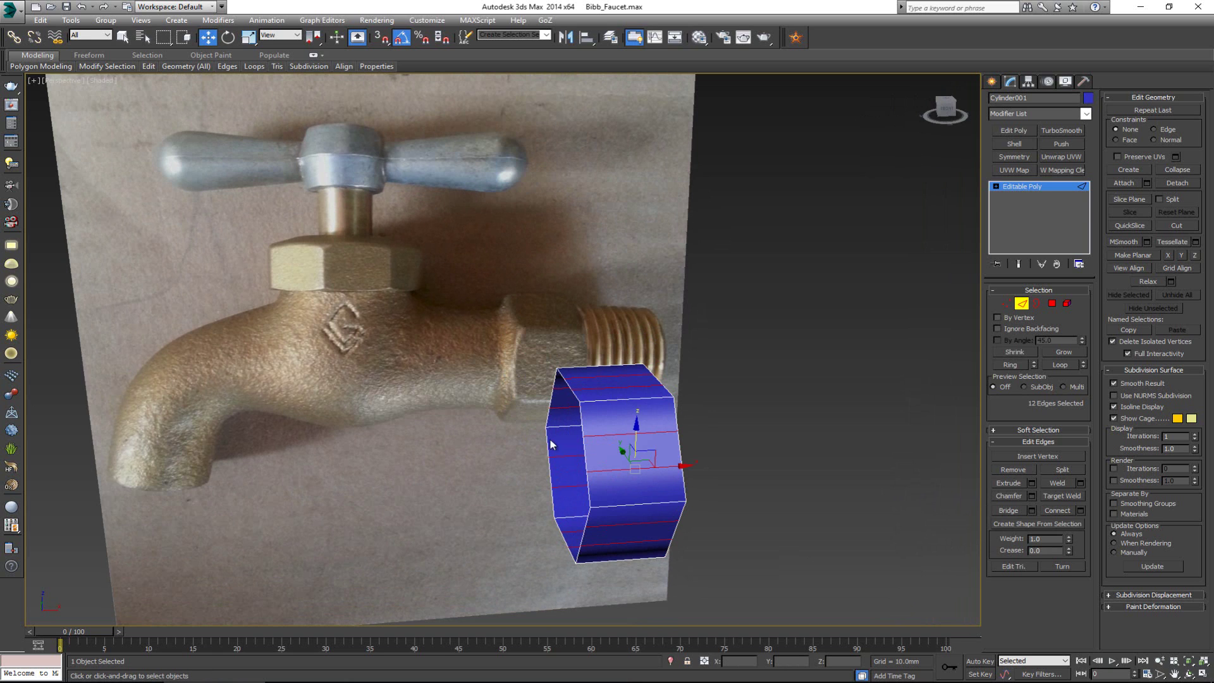
Select the twelve corner vertices of the hexagon in the Left view and scale them inward along the nut's X axis
middle_click_drag(549, 437, 522, 435, "alt")
key("alt+w")
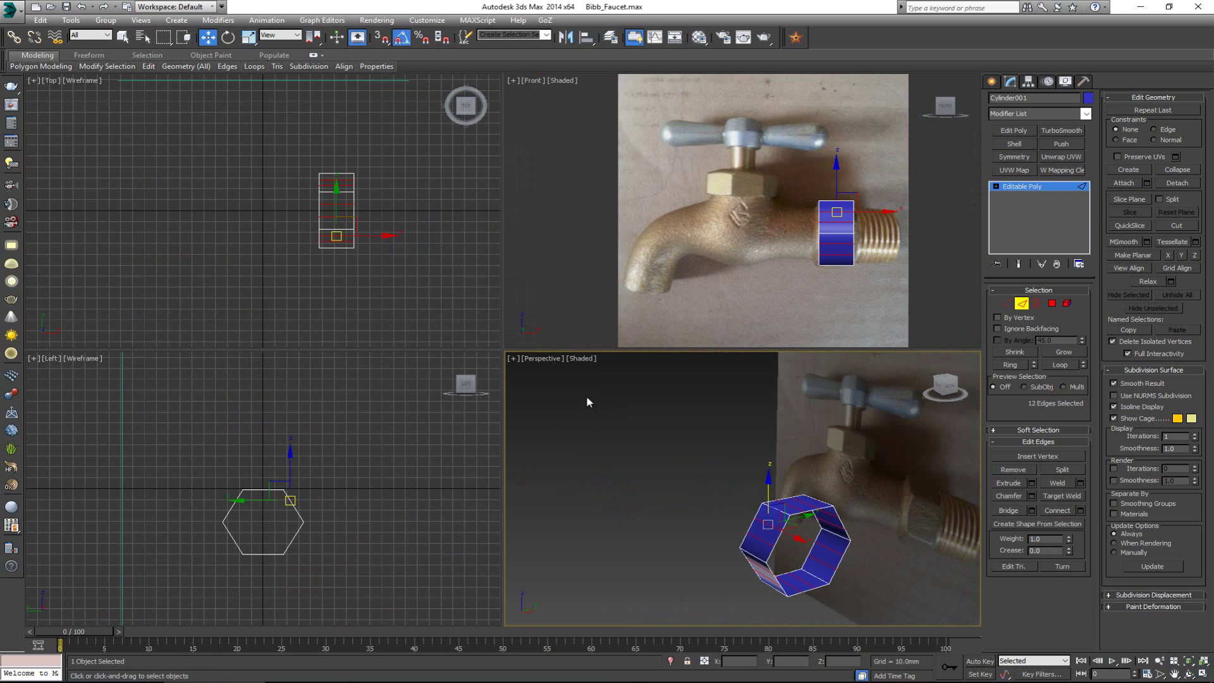
right_click(354, 486)
key("z")
key("alt+w")
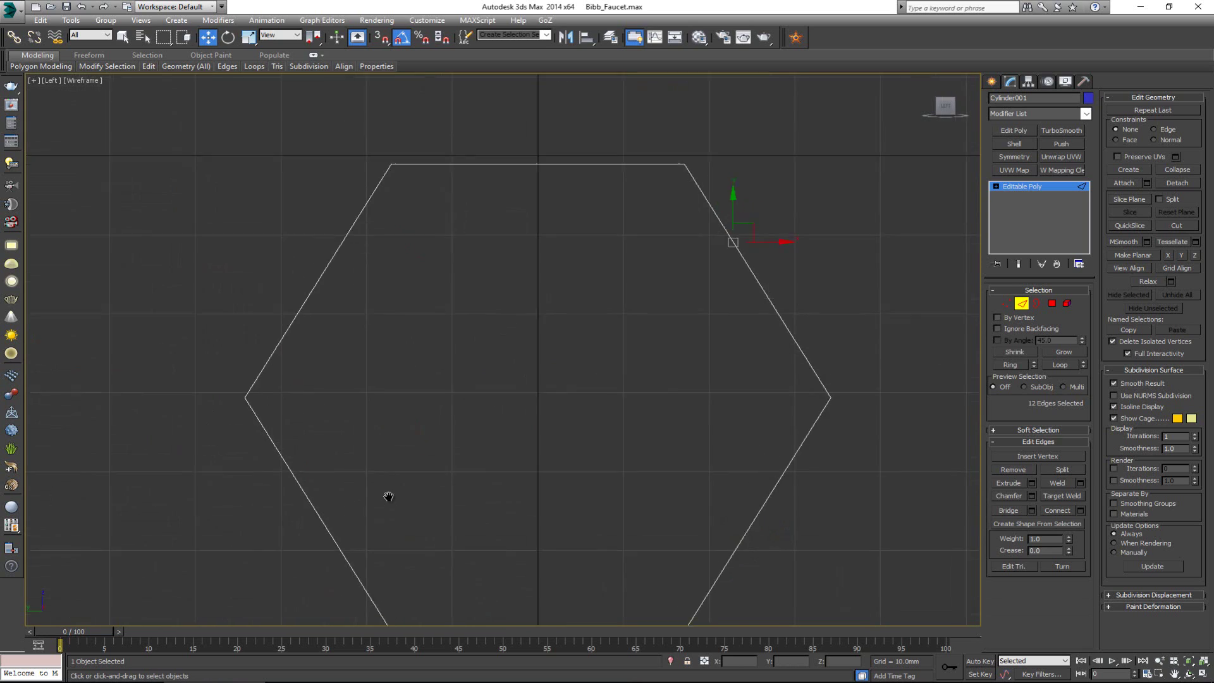
left_click(1006, 304)
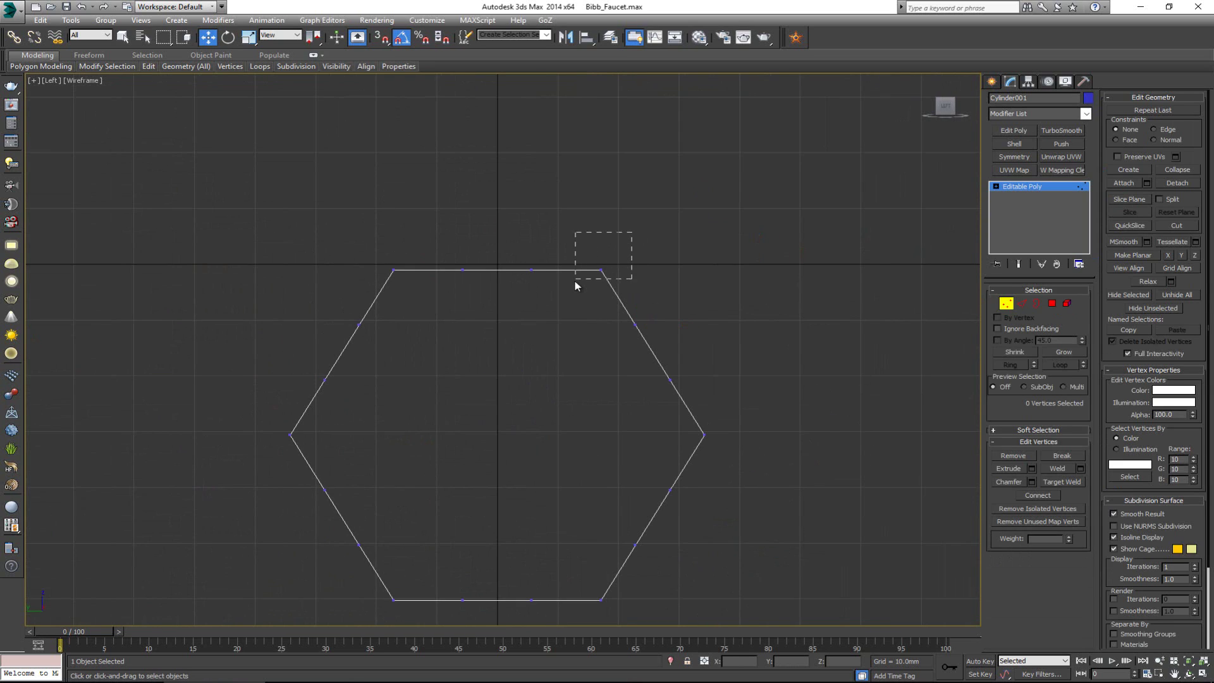
left_click_drag(571, 290, 571, 289)
left_click_drag(373, 243, 414, 284, "ctrl")
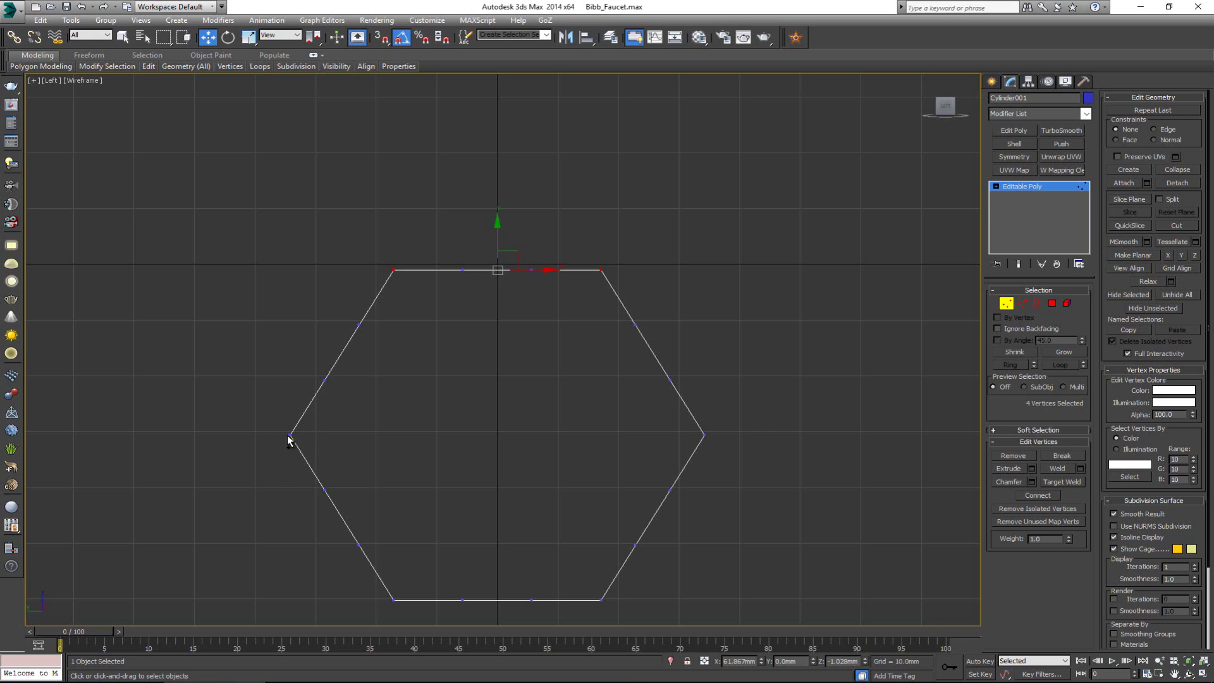
left_click_drag(330, 454, 330, 455, "ctrl")
left_click_drag(371, 616, 372, 615, "ctrl")
left_click_drag(618, 587, 582, 615, "ctrl")
left_click_drag(764, 420, 676, 462, "ctrl")
key("alt+w")
key("alt+w")
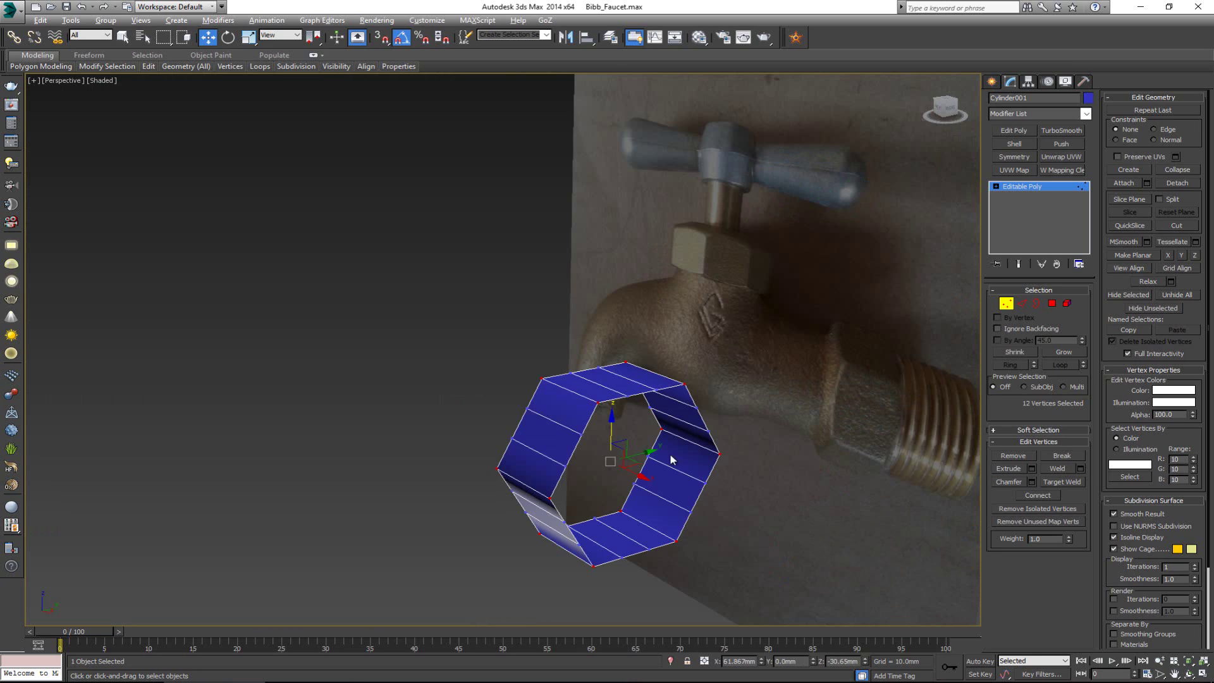
scroll(574, 393, "up", 8)
key("r")
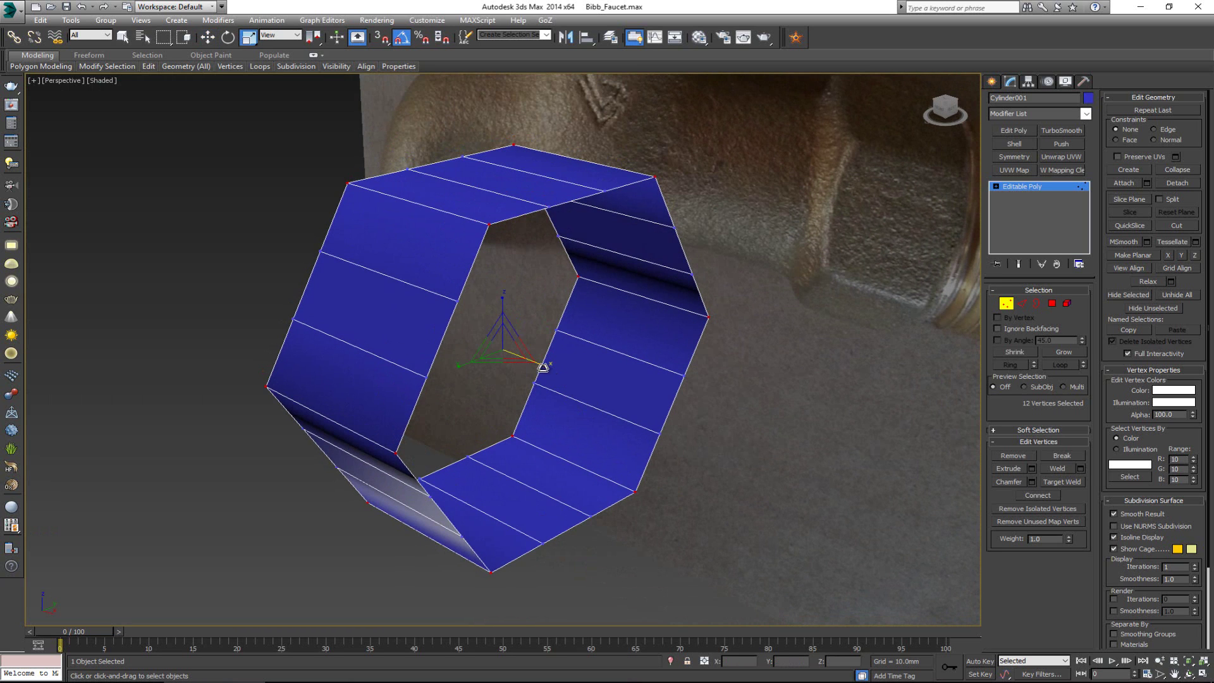
left_click_drag(543, 367, 531, 364)
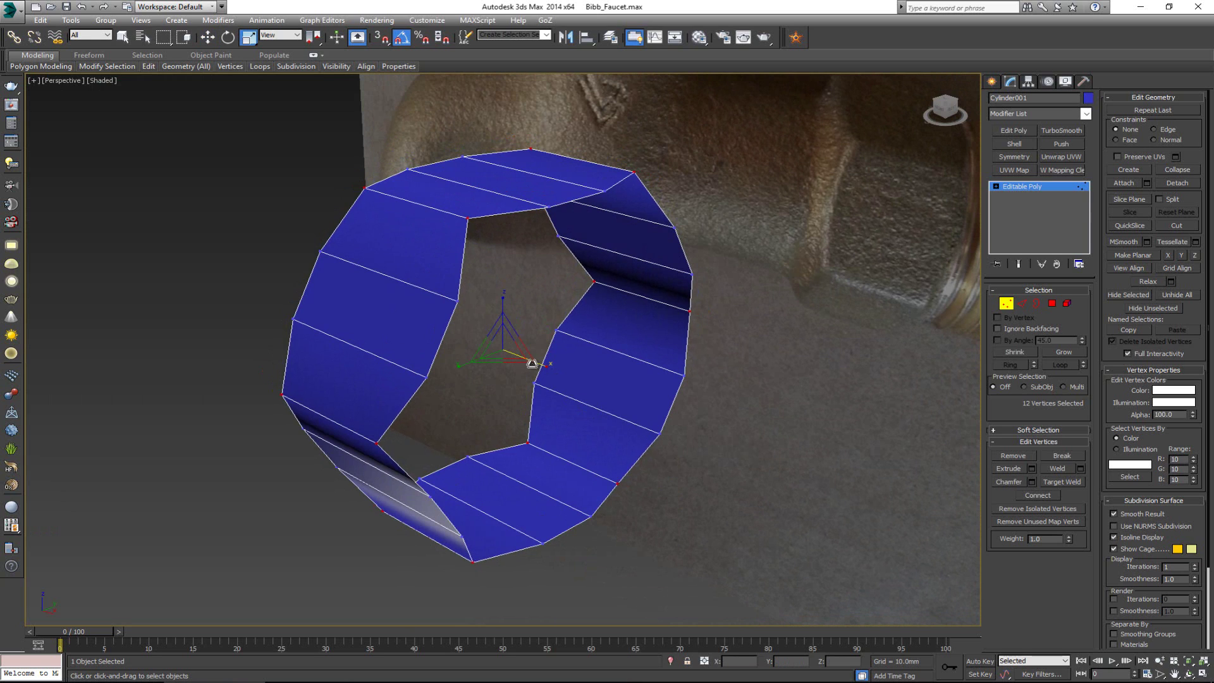
Scale the corner vertices slightly back out along X in the Front view to match the nut's corners in the photo
middle_click_drag(532, 364, 534, 264, "alt")
key("alt+w")
right_click(800, 200)
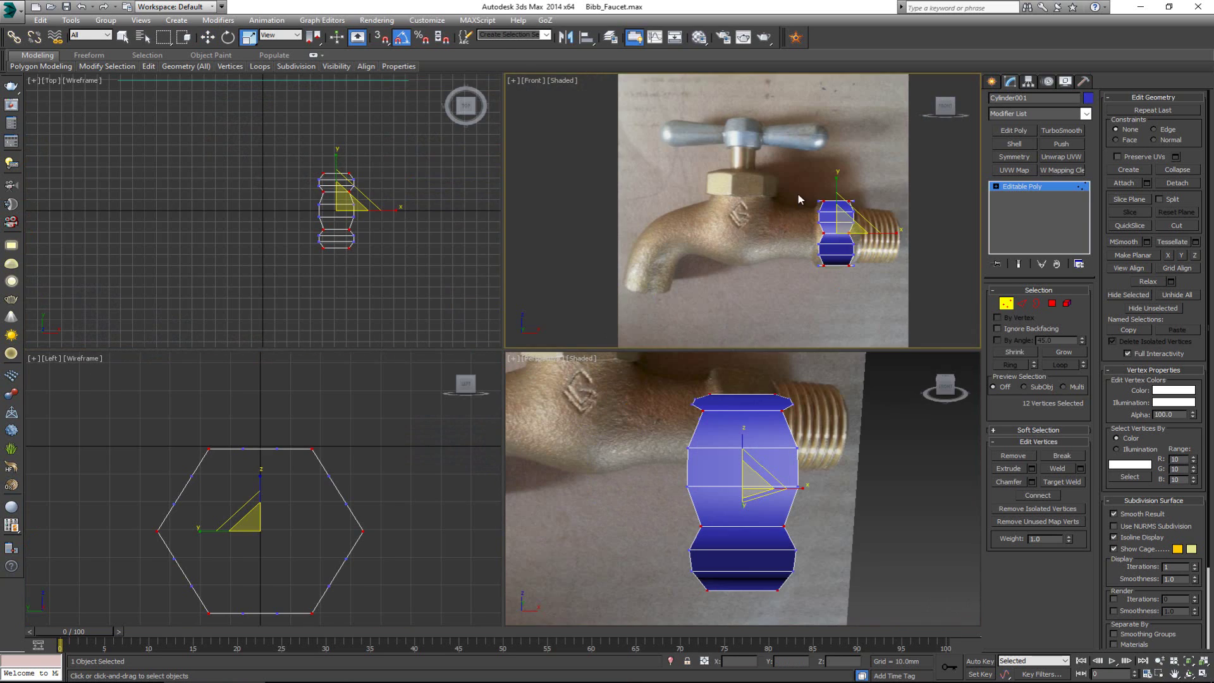
middle_click_drag(799, 199, 768, 180)
key("alt+w")
scroll(601, 379, "up", 3)
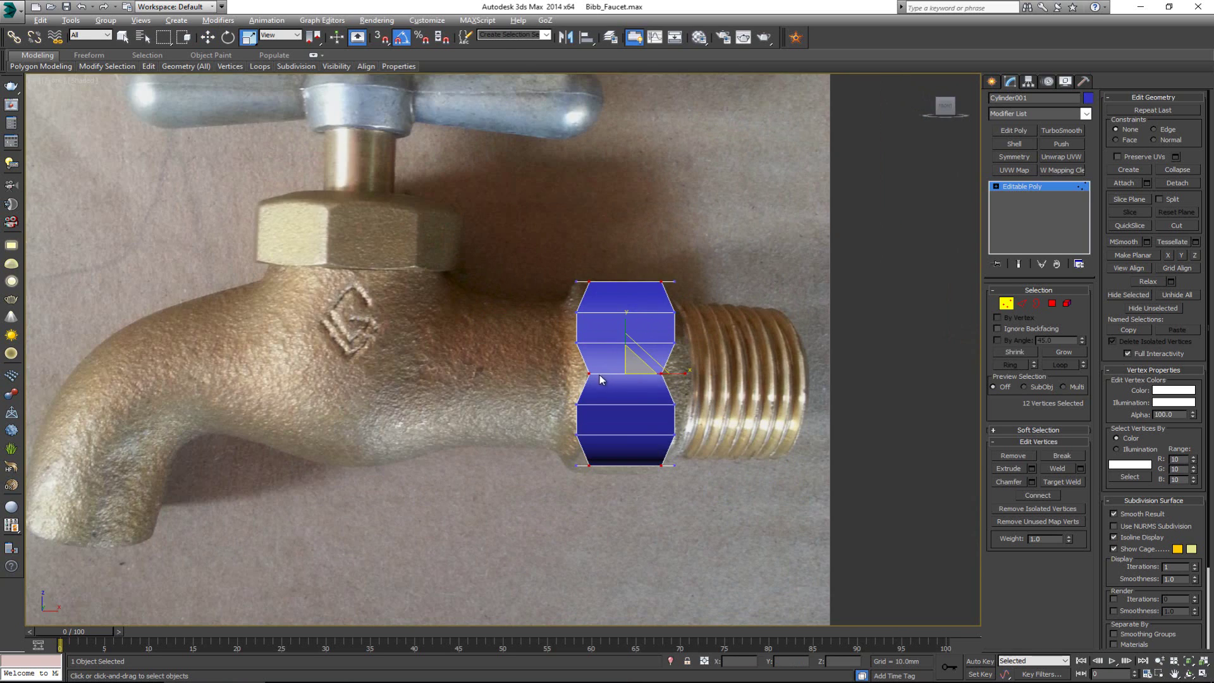
left_click_drag(677, 374, 685, 374)
Select the open border on the spout side of the nut and extrude it inward as a uniformly scaled ring of new faces
key("alt+w")
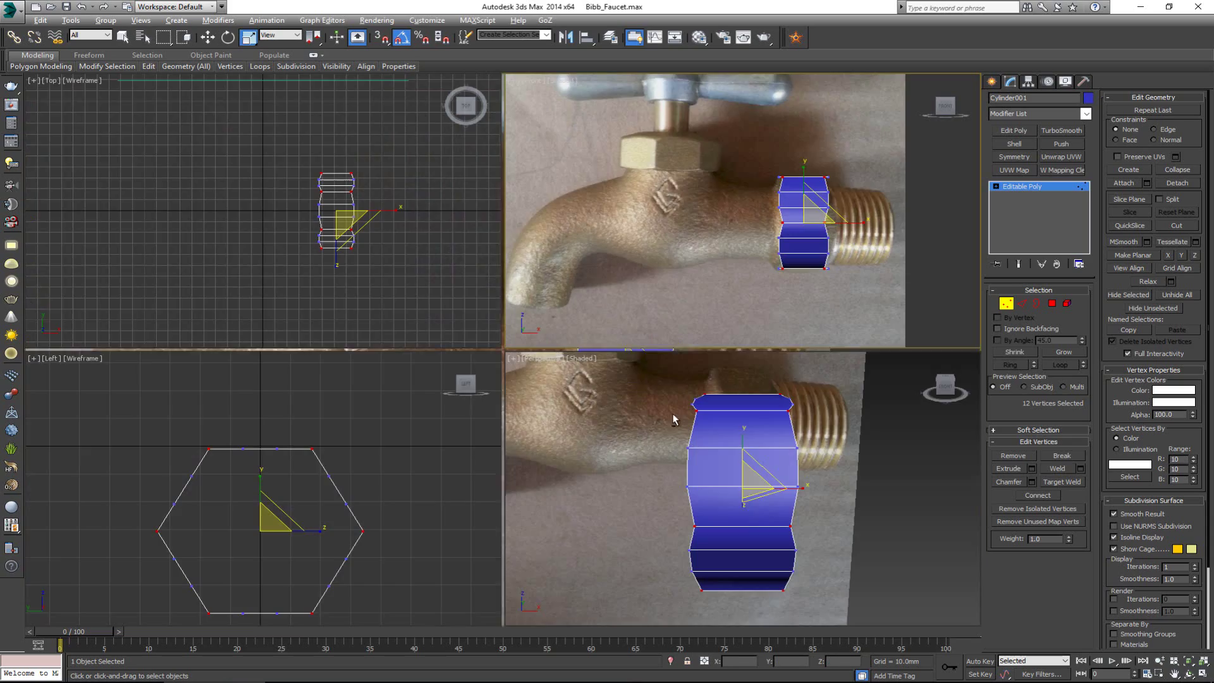
key("alt+w")
middle_click_drag(640, 385, 665, 403, "alt")
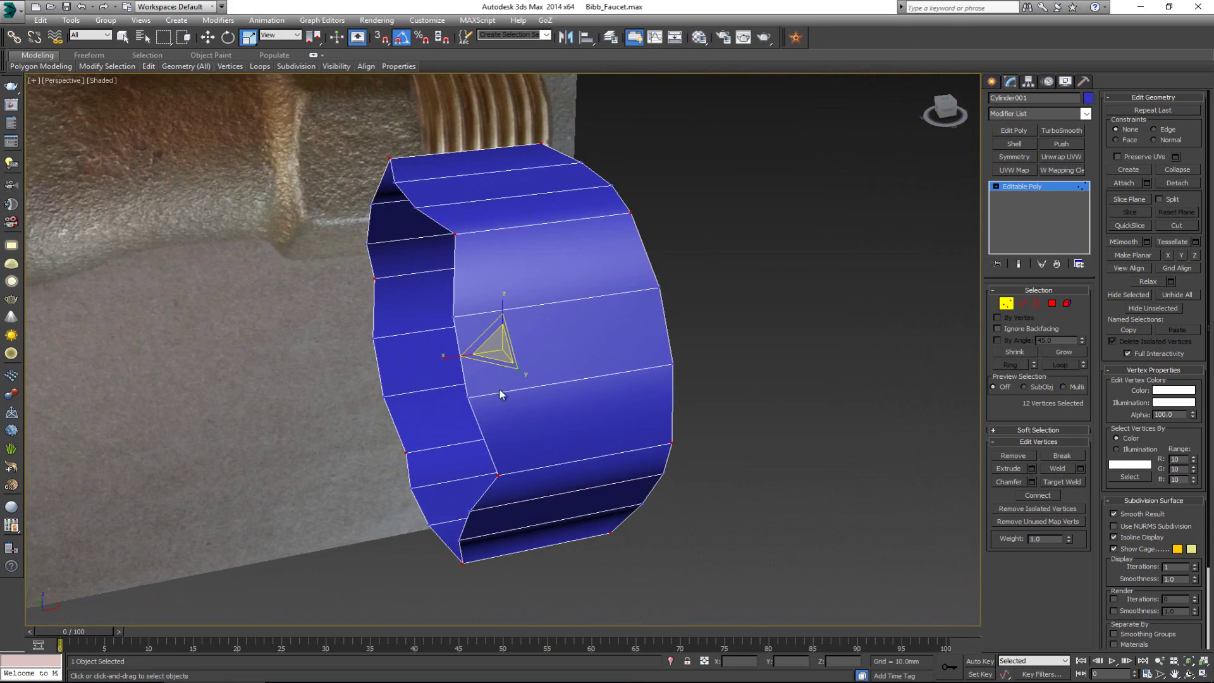
key("3")
left_click(465, 358)
scroll(479, 360, "down", 5)
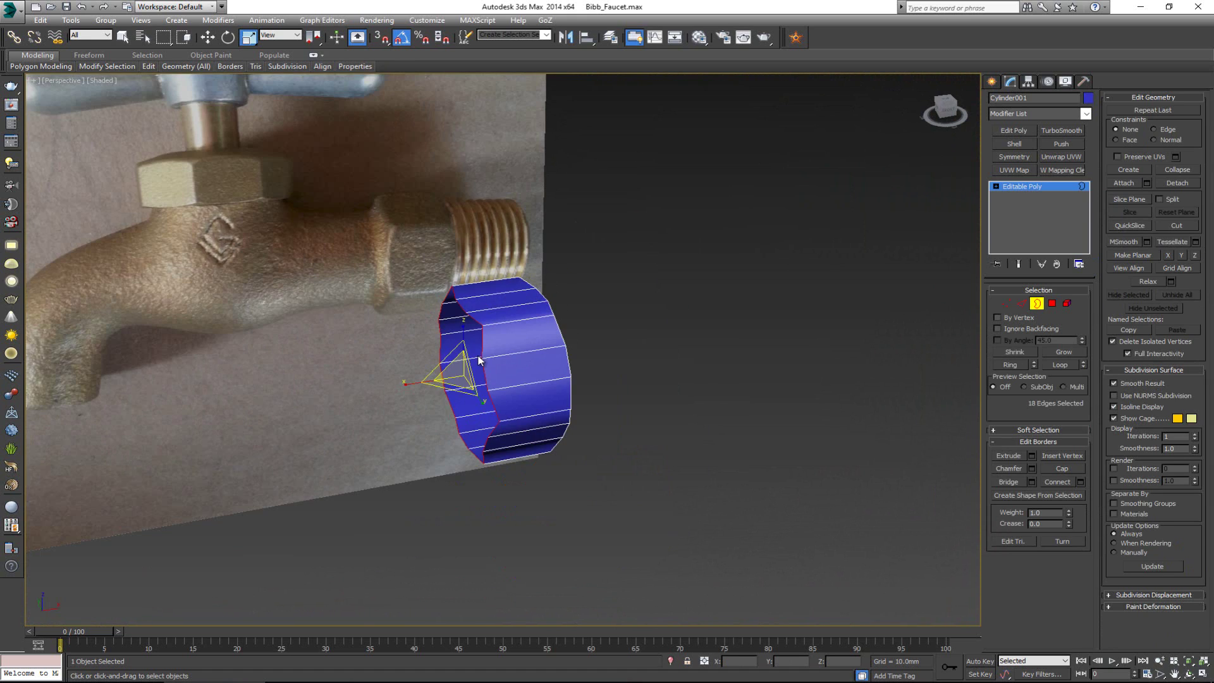
middle_click_drag(479, 360, 554, 380)
scroll(553, 380, "up", 2)
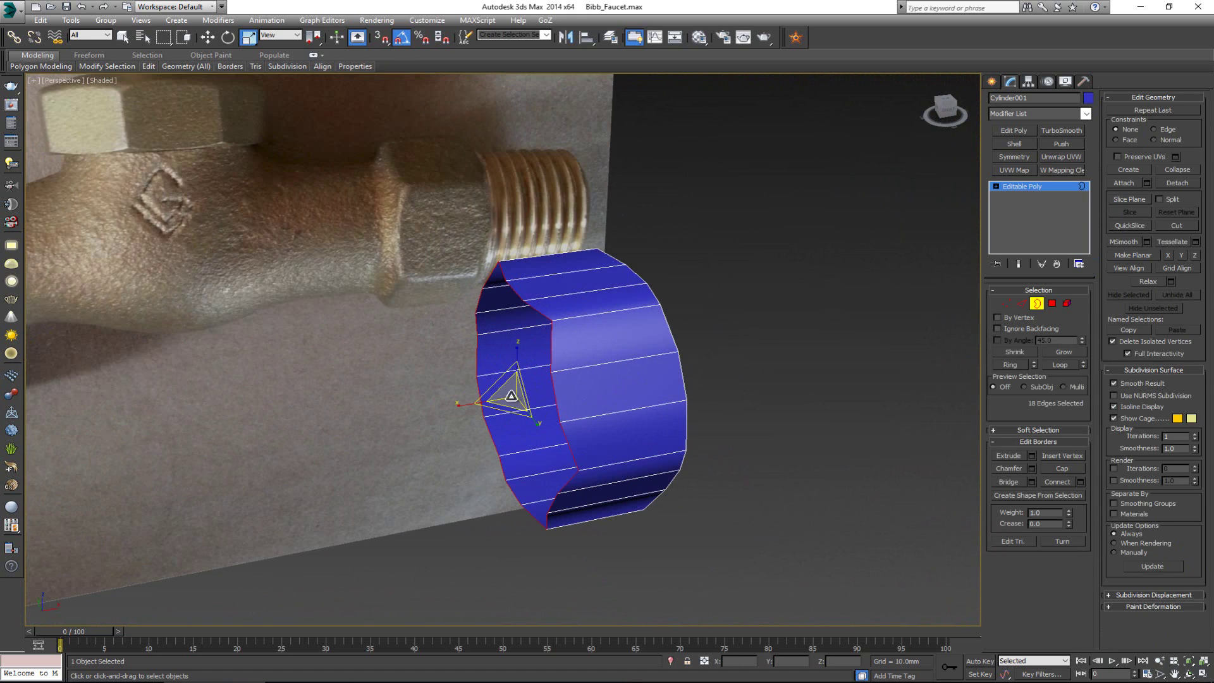
mouse_move(512, 399)
left_mouse_down("shift")
mouse_move(514, 418)
mouse_move(520, 409)
left_mouse_up("shift")
middle_click_drag(519, 409, 475, 317, "alt")
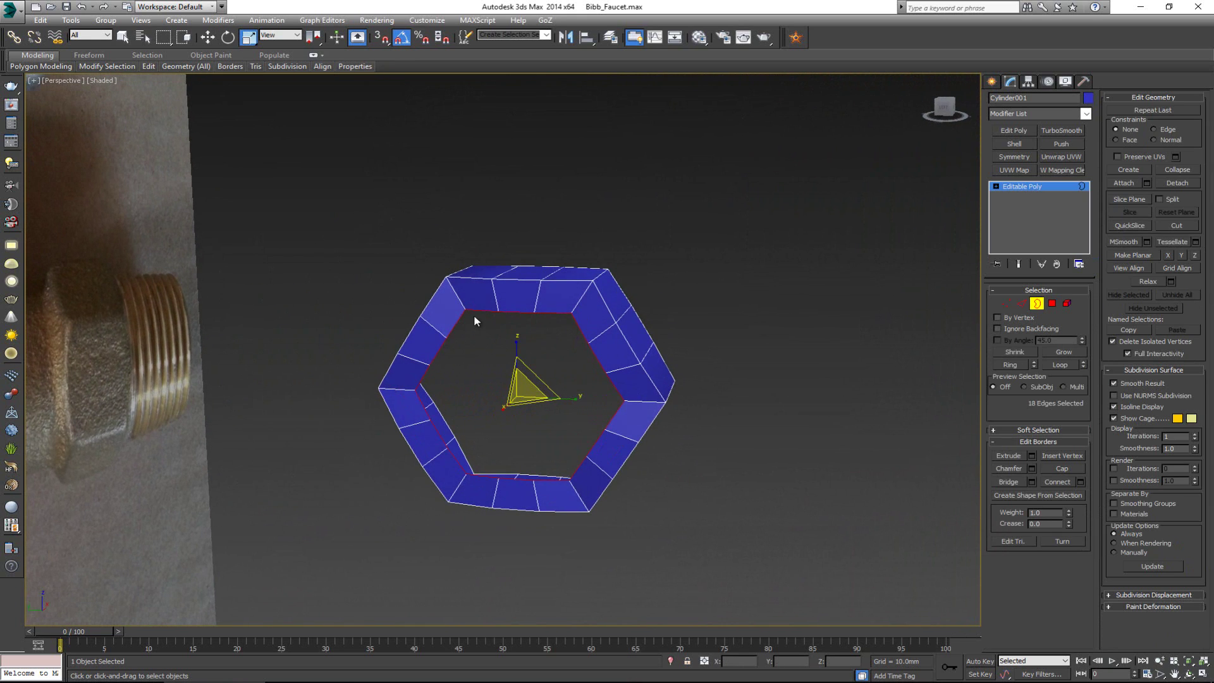
Move the inner spout-side border outward along X to about 42.6 mm in the Front view, matching the nut's end in the photo
key("alt+w")
right_click(697, 267)
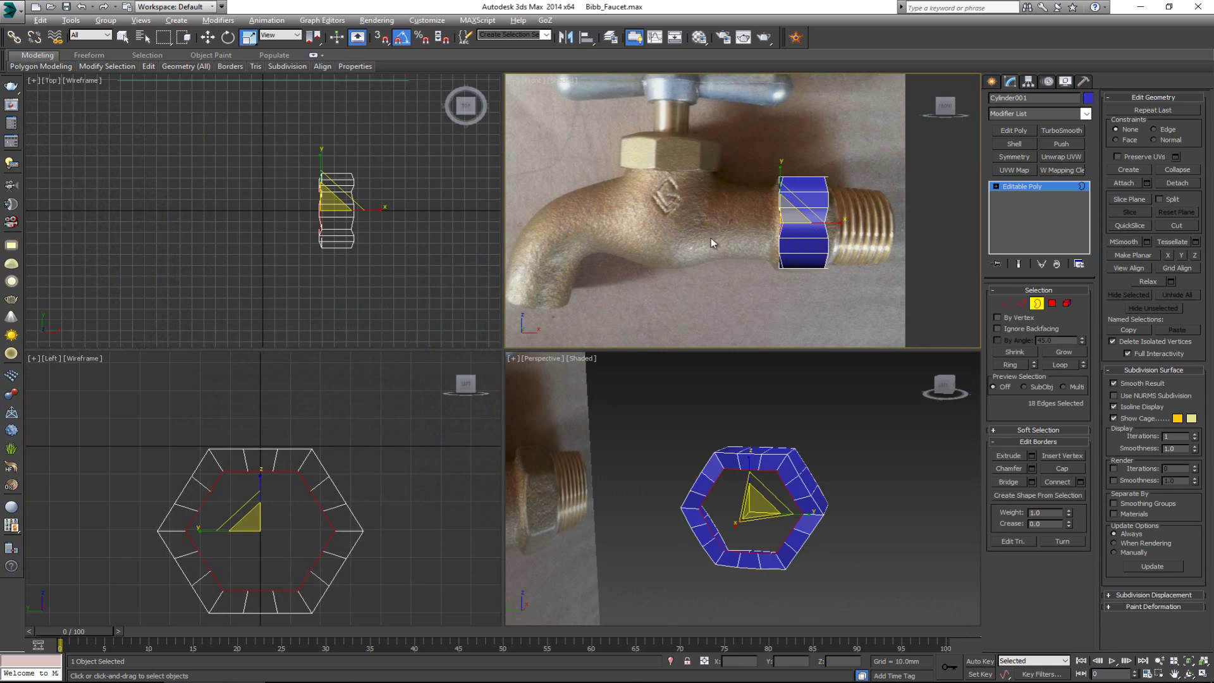
key("alt+w")
key("w")
left_click_drag(616, 373, 589, 384, "shift")
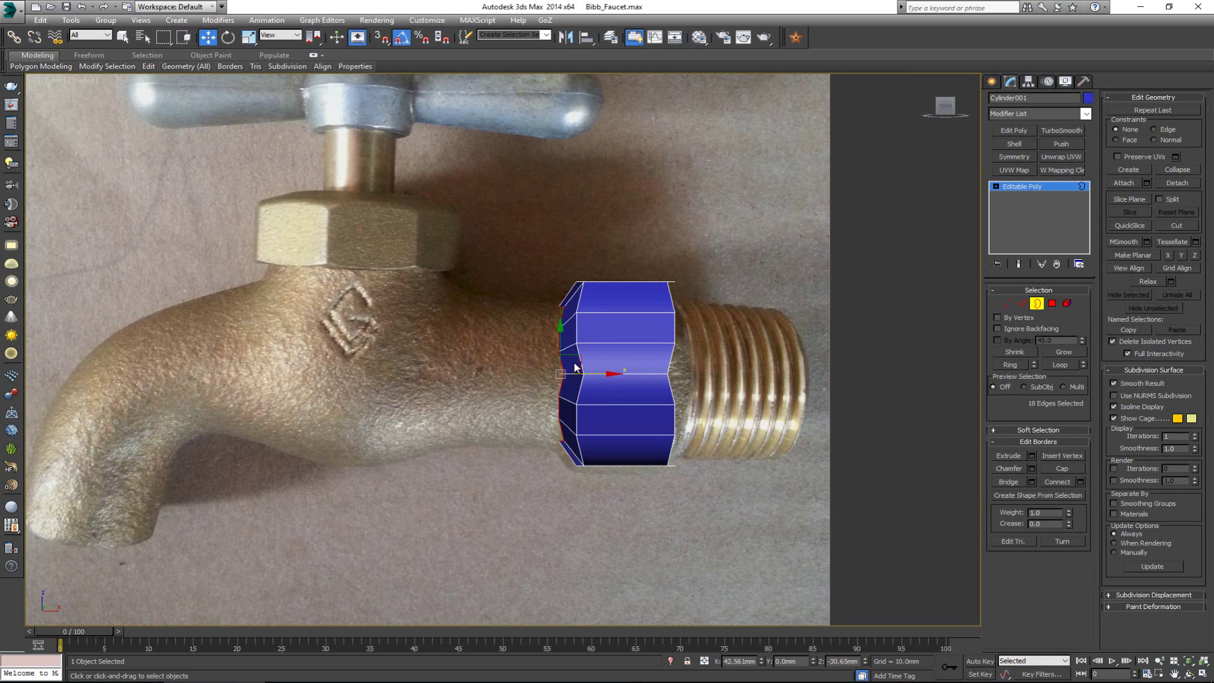
Regularize the spout-side inner border of the nut into a circle
key("alt+w")
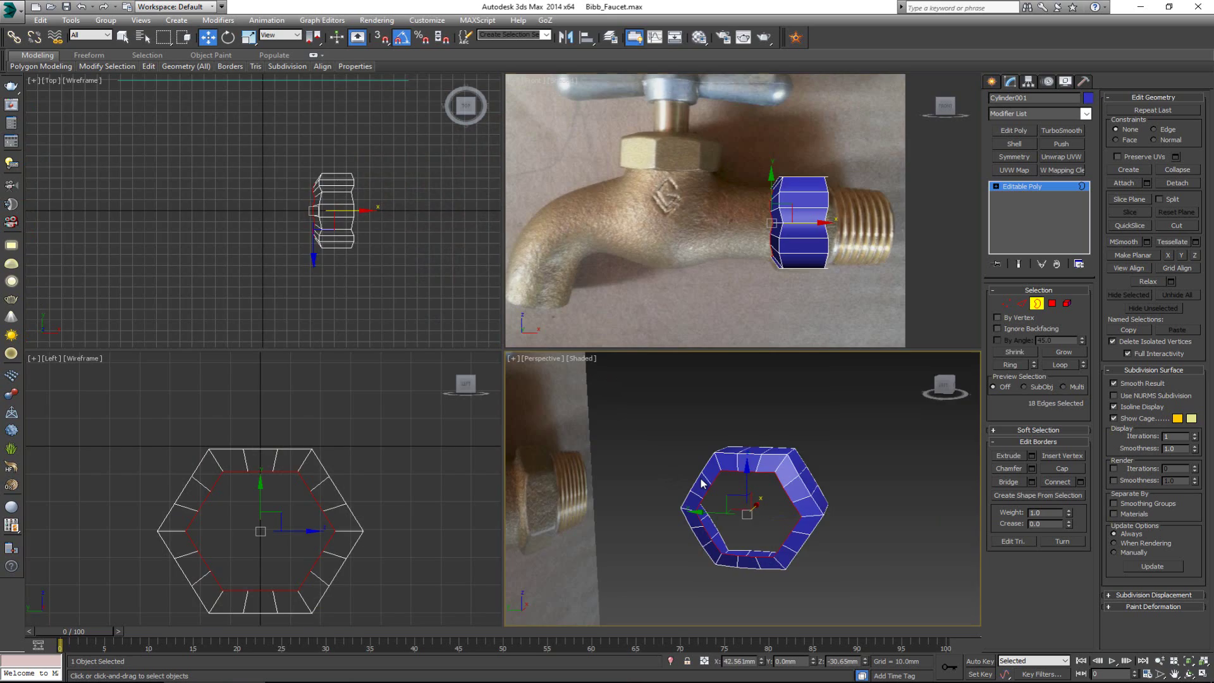
right_click(635, 408)
key("alt+w")
middle_click_drag(634, 401, 636, 333, "alt")
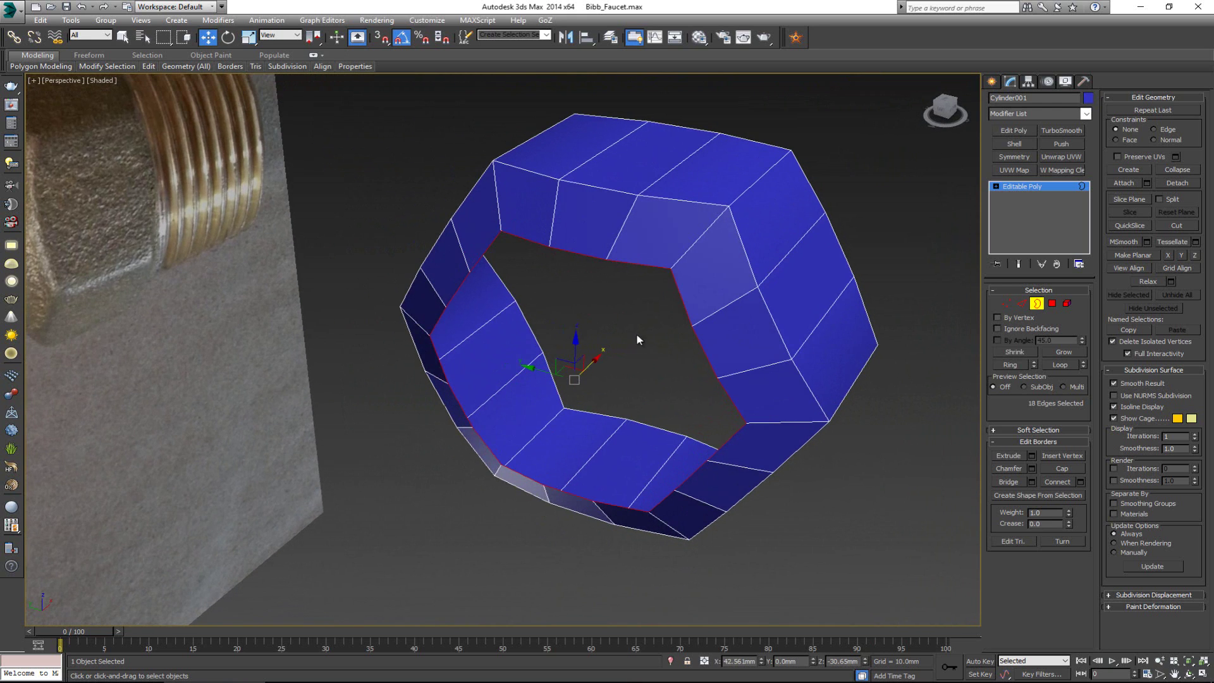
right_click(664, 265)
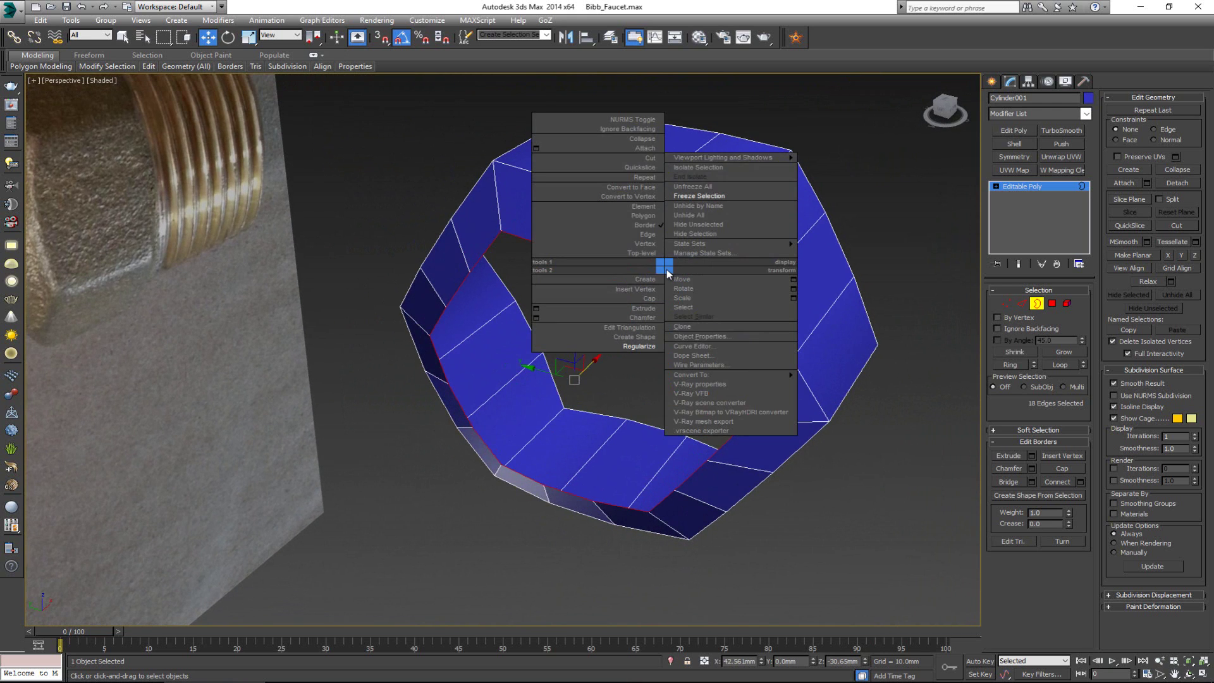
left_click(638, 347)
middle_click_drag(651, 351, 604, 326, "alt")
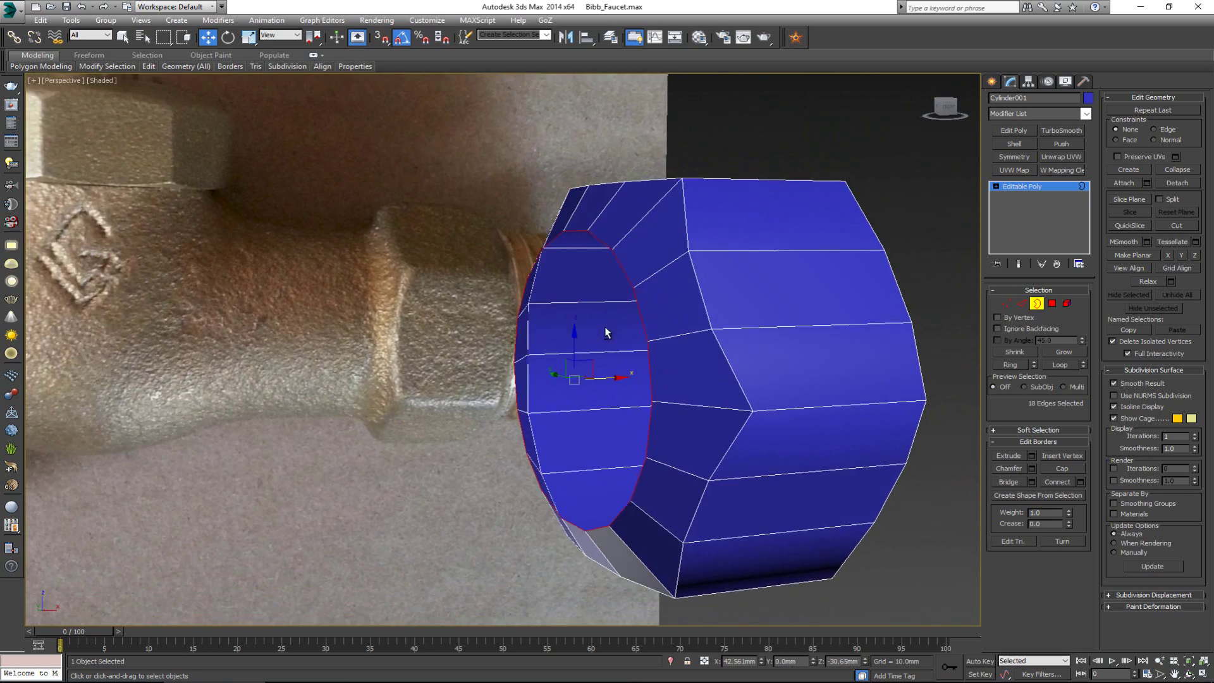
Select the open border on the thread side of the nut and extrude it inward as a uniformly scaled ring of new faces
scroll(586, 340, "down", 4)
scroll(595, 346, "down", 3)
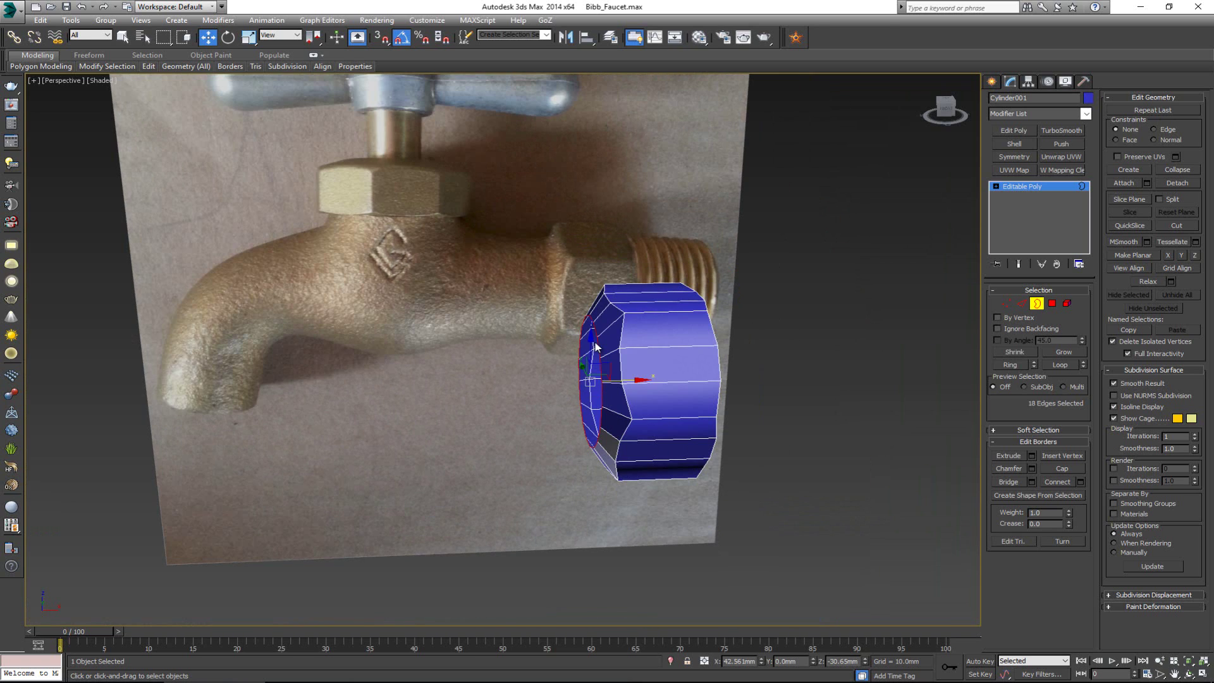
key("alt+w")
scroll(707, 221, "up", 5)
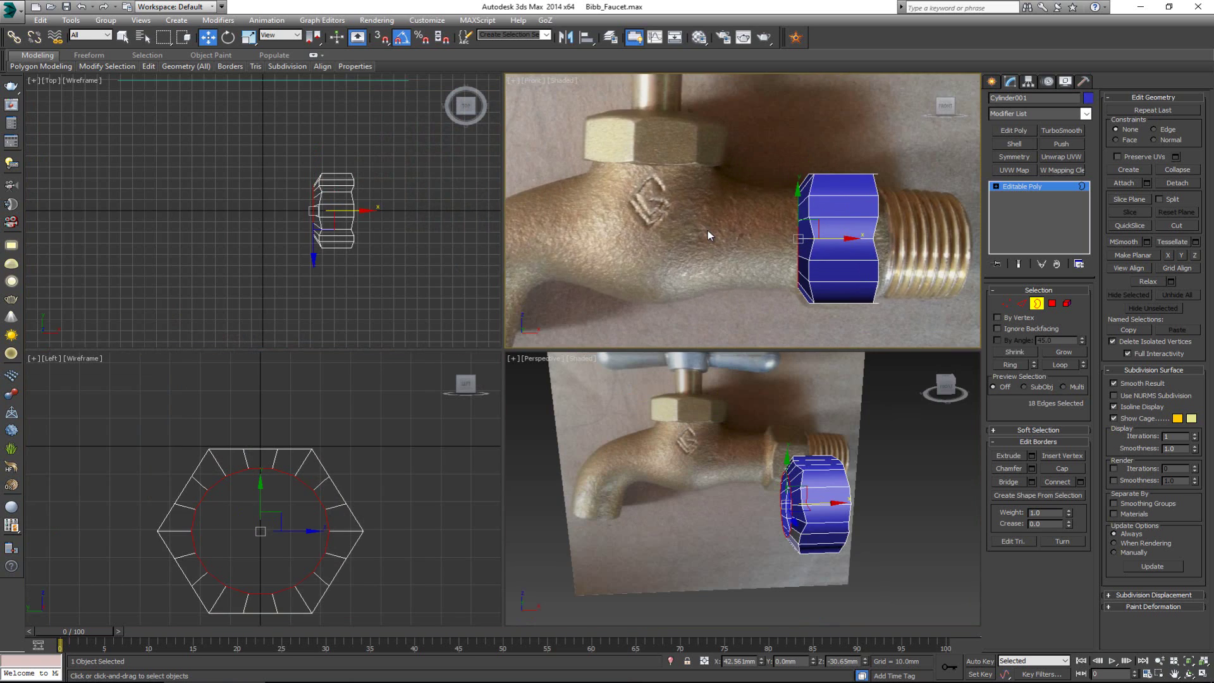
middle_click_drag(715, 233, 622, 222)
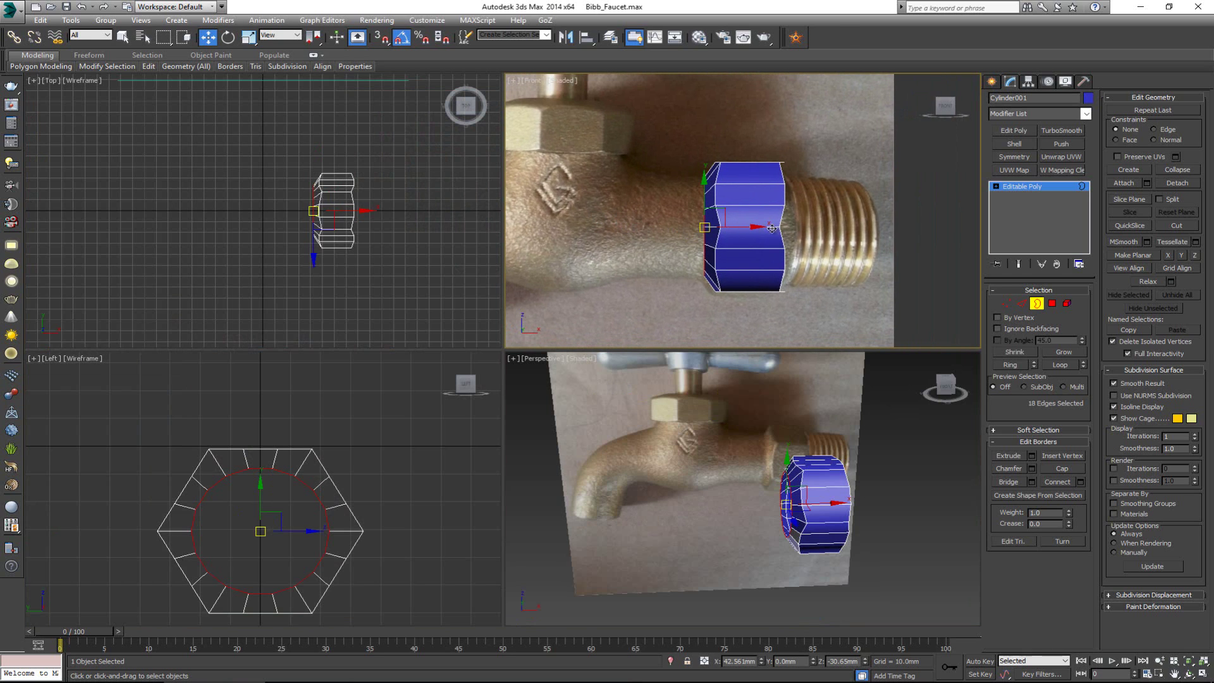
middle_click(727, 480)
key("alt+w")
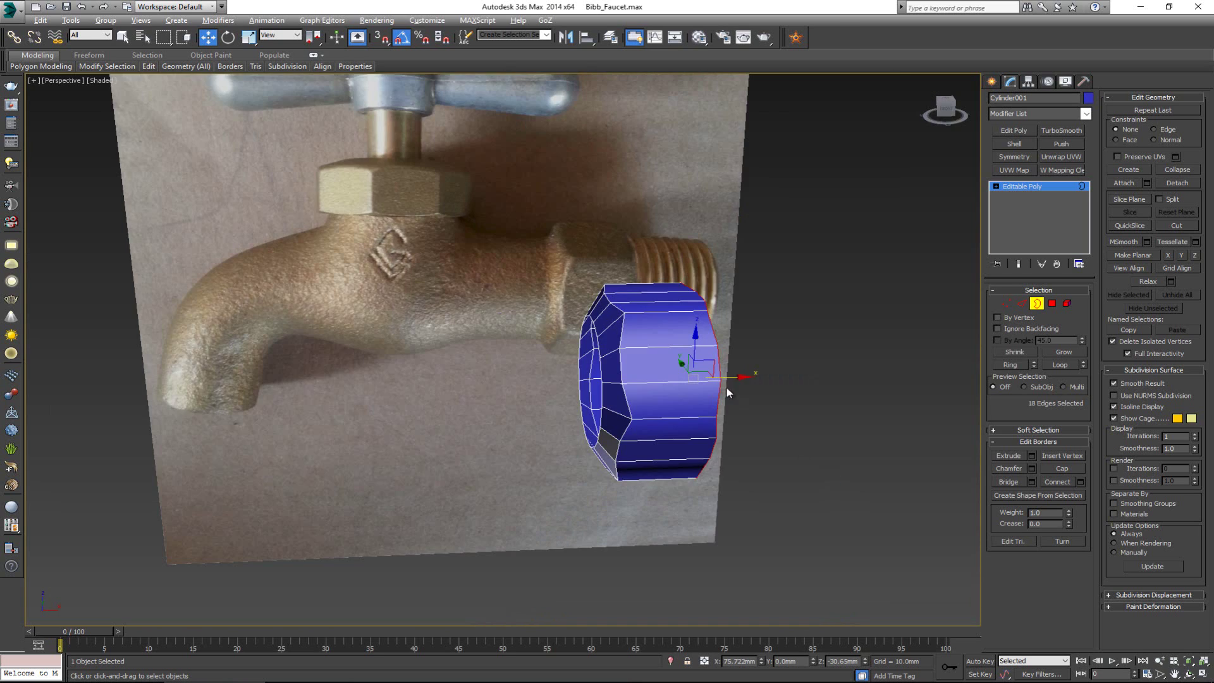
middle_click_drag(701, 354, 681, 382, "alt")
key("r")
left_click_drag(693, 374, 739, 384, "shift")
Move the thread-side inner border outward along X to about 79.3 mm, checking it against the start of the thread in the Front view
key("w")
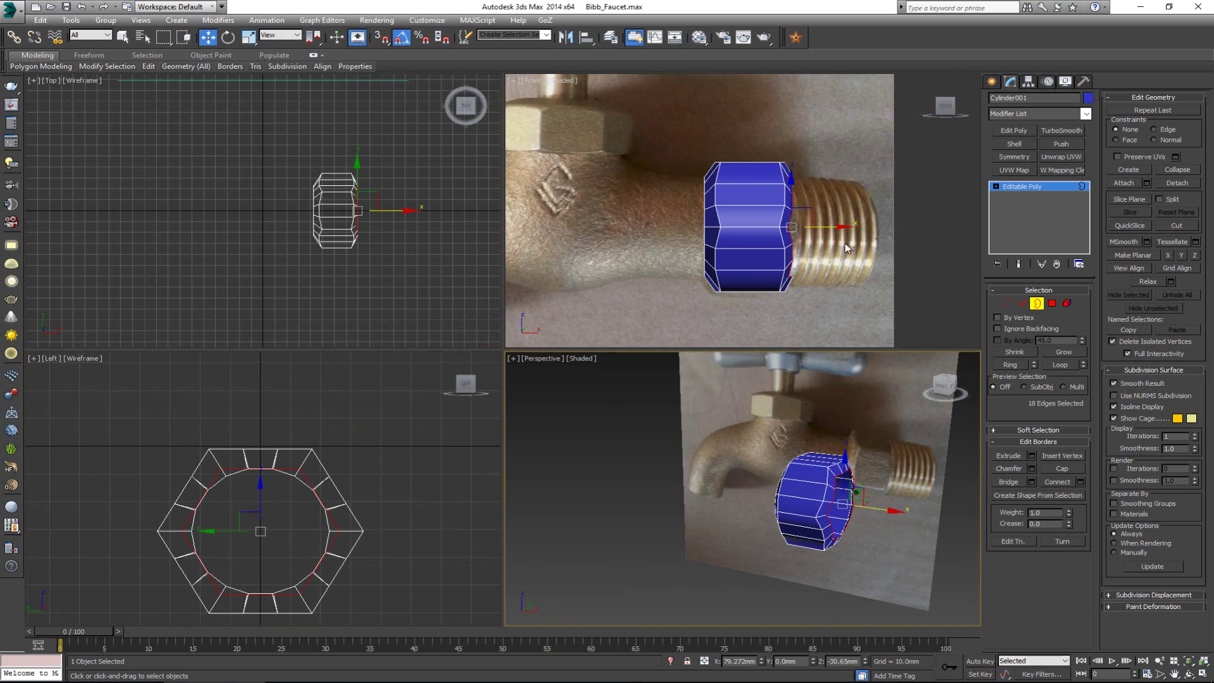
key("alt+w")
middle_click(846, 229)
key("alt+w")
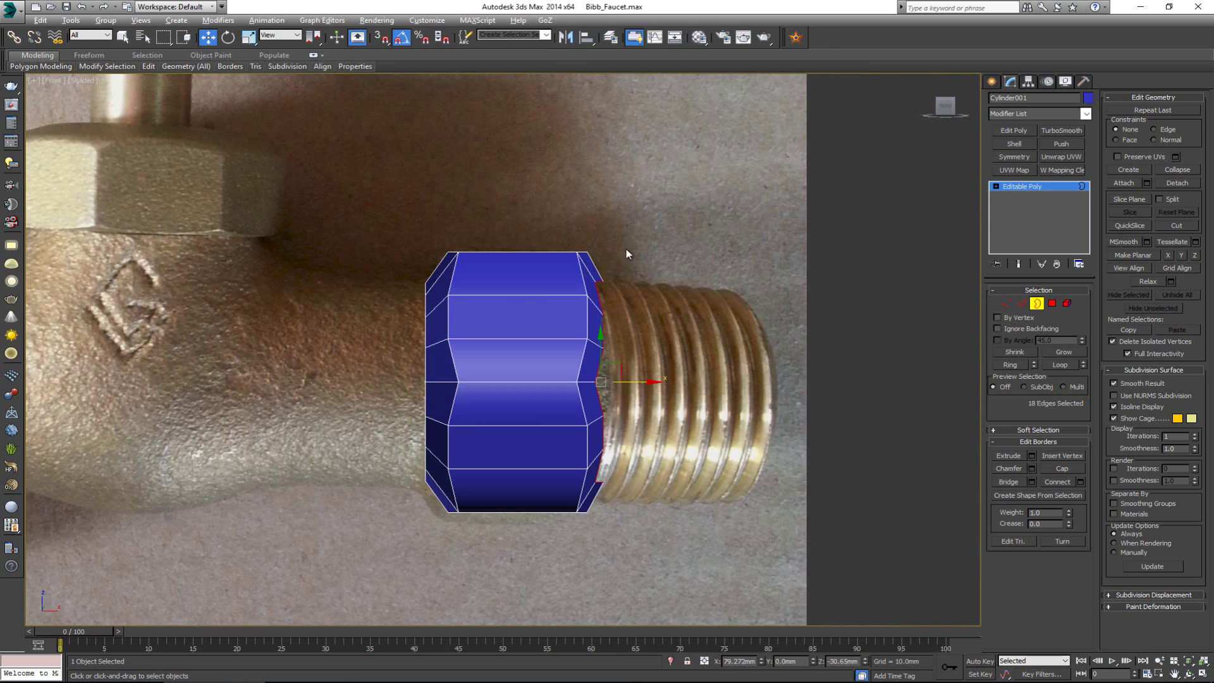
Regularize the thread-side inner border of the nut into a circle
key("alt+w")
key("alt+w")
right_click(668, 377)
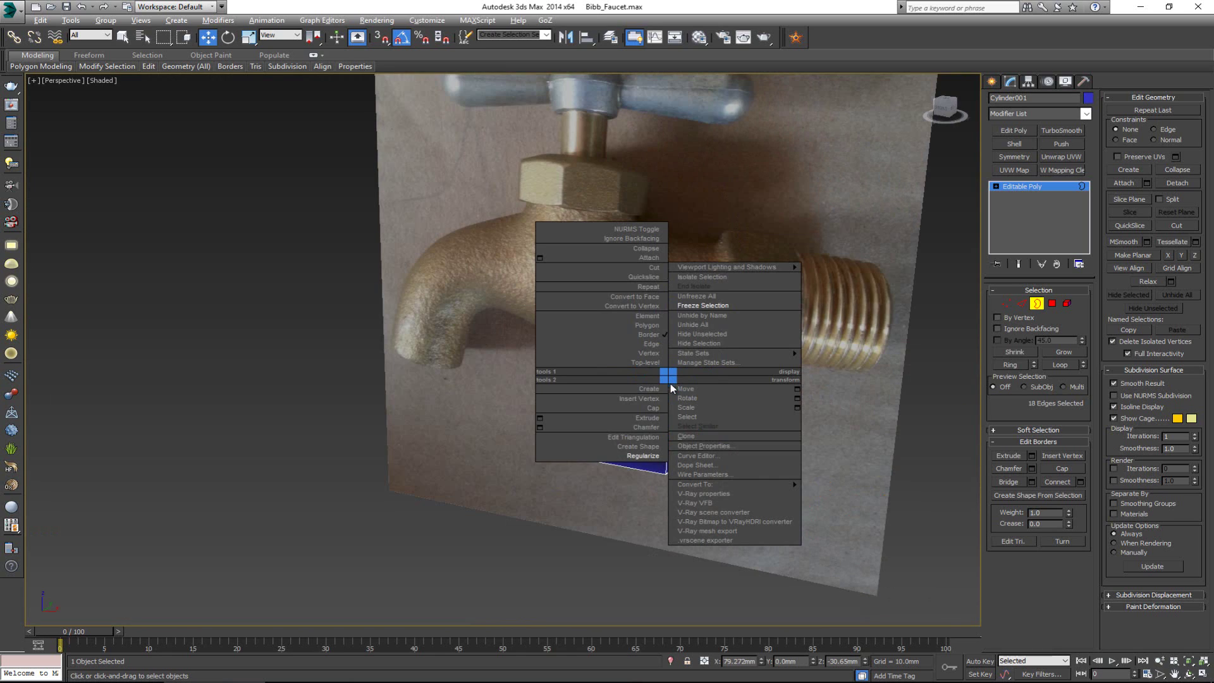
left_click(646, 453)
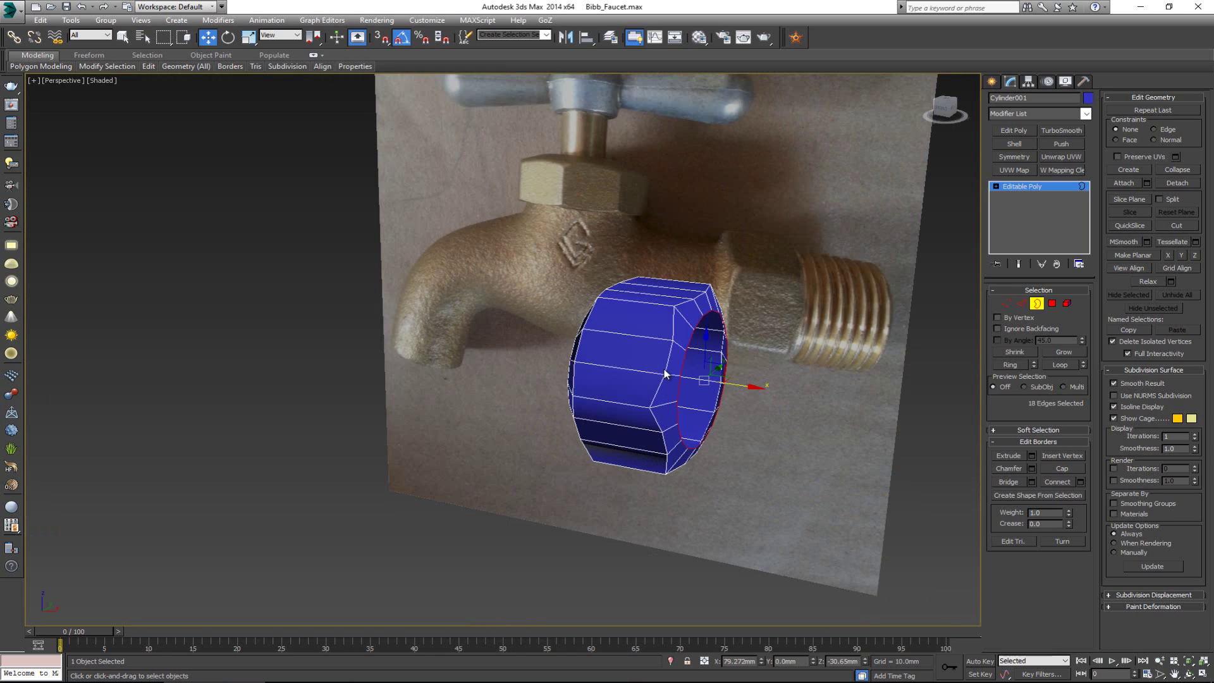
Extrude the thread-side border outward along X to about 113.6 mm, forming the threaded pipe section
left_click_drag(739, 387, 799, 383, "shift")
key("alt+w")
key("alt+w")
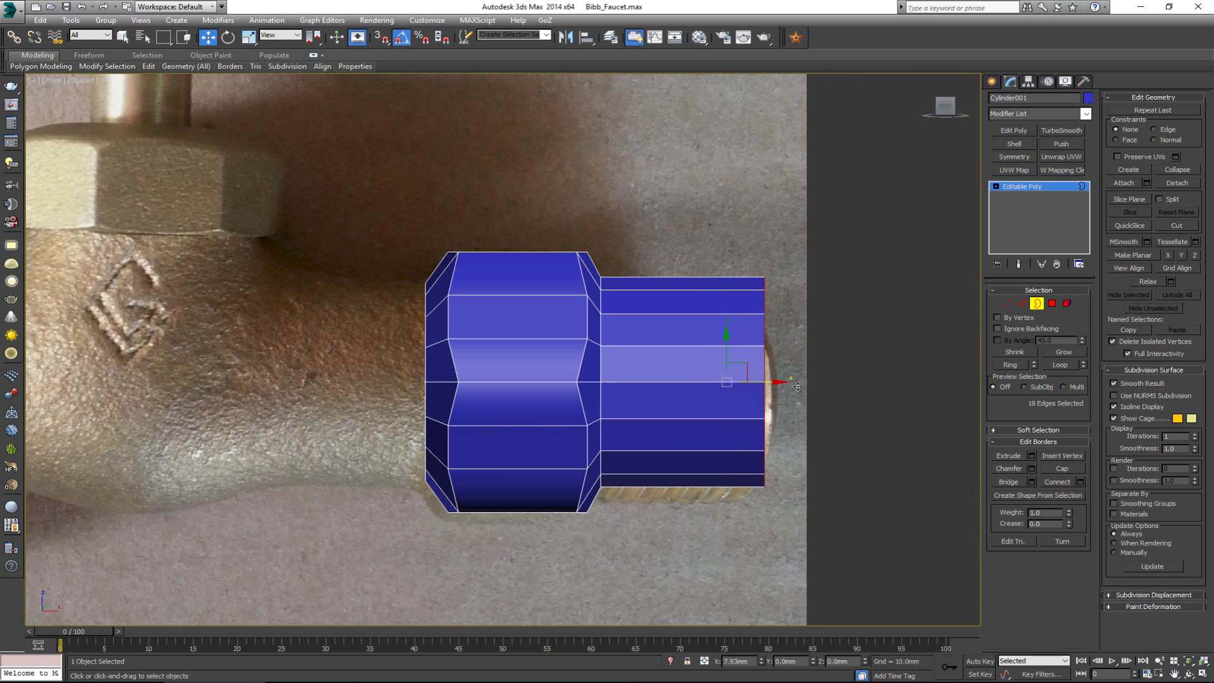
Extrude the spout-side border along X in two segments through the faucet body to about -54.9 mm, where the spout begins bending
middle_click_drag(460, 271, 754, 292)
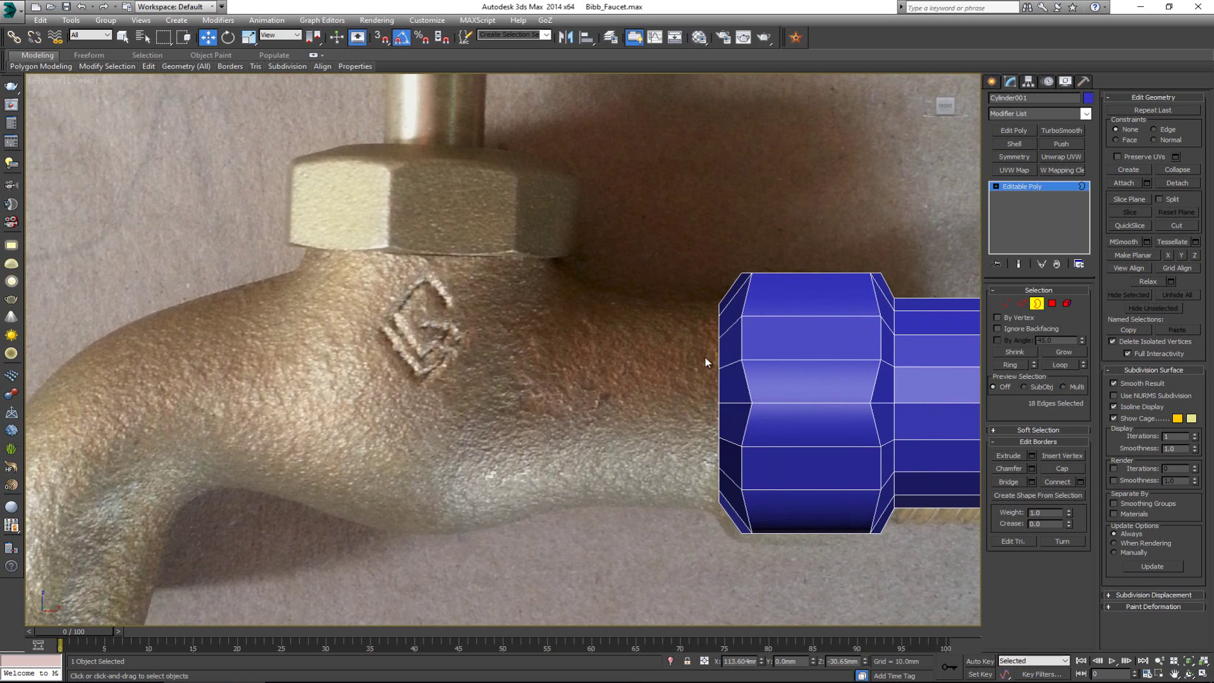
scroll(719, 281, "down", 3)
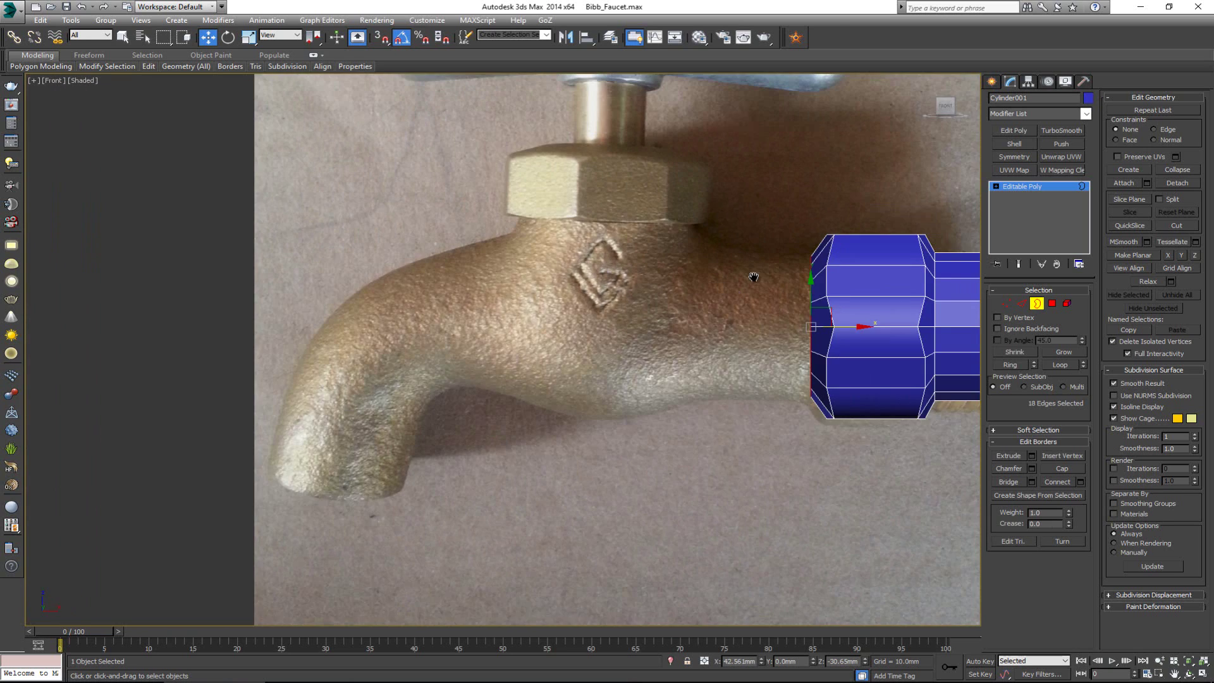
middle_click_drag(754, 273, 726, 322)
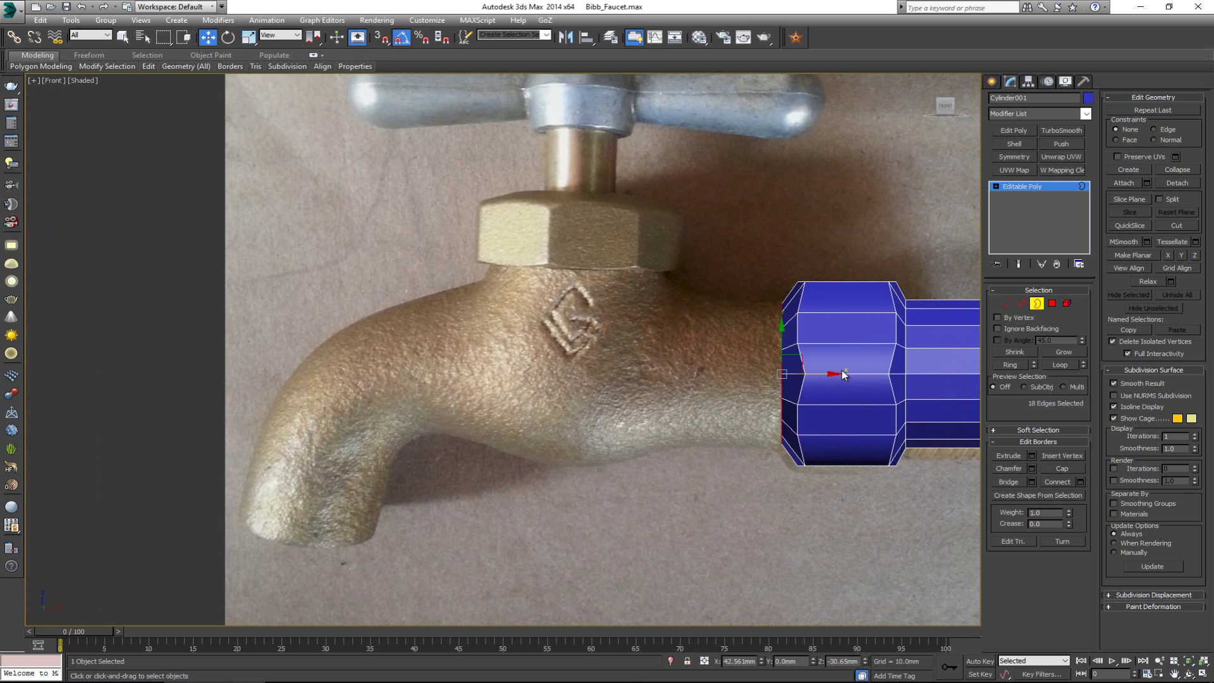
left_click_drag(828, 374, 749, 374, "shift")
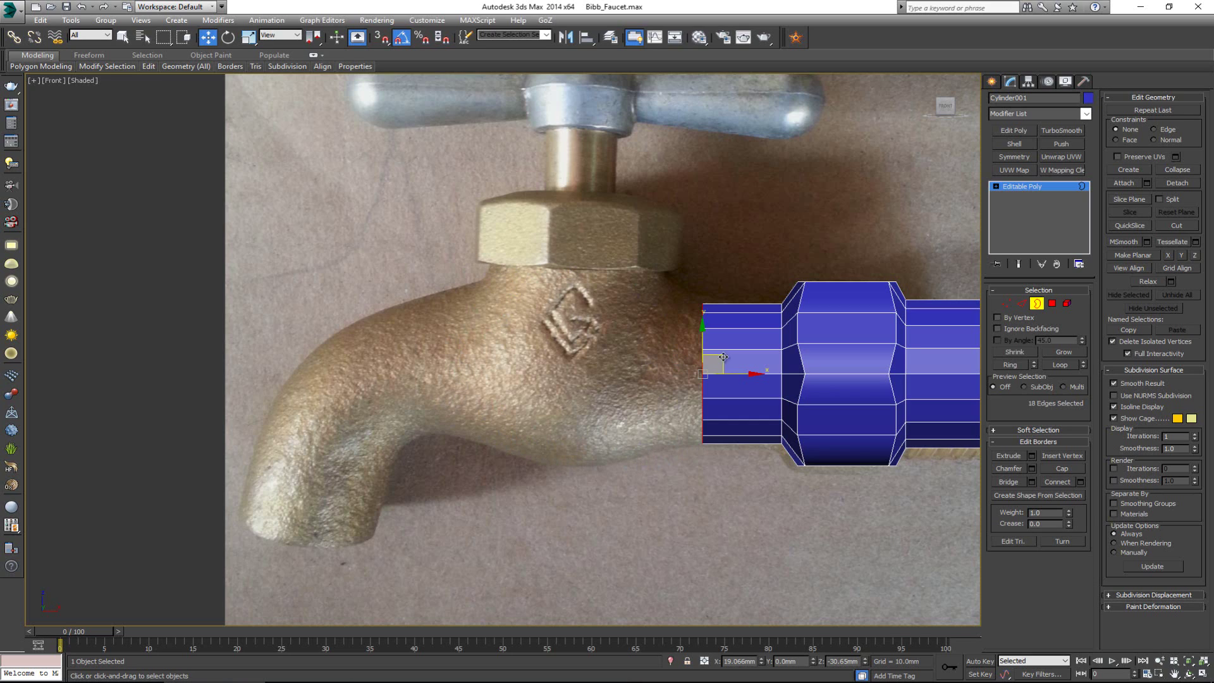
left_click_drag(739, 374, 490, 358, "shift")
middle_click_drag(524, 278, 529, 317)
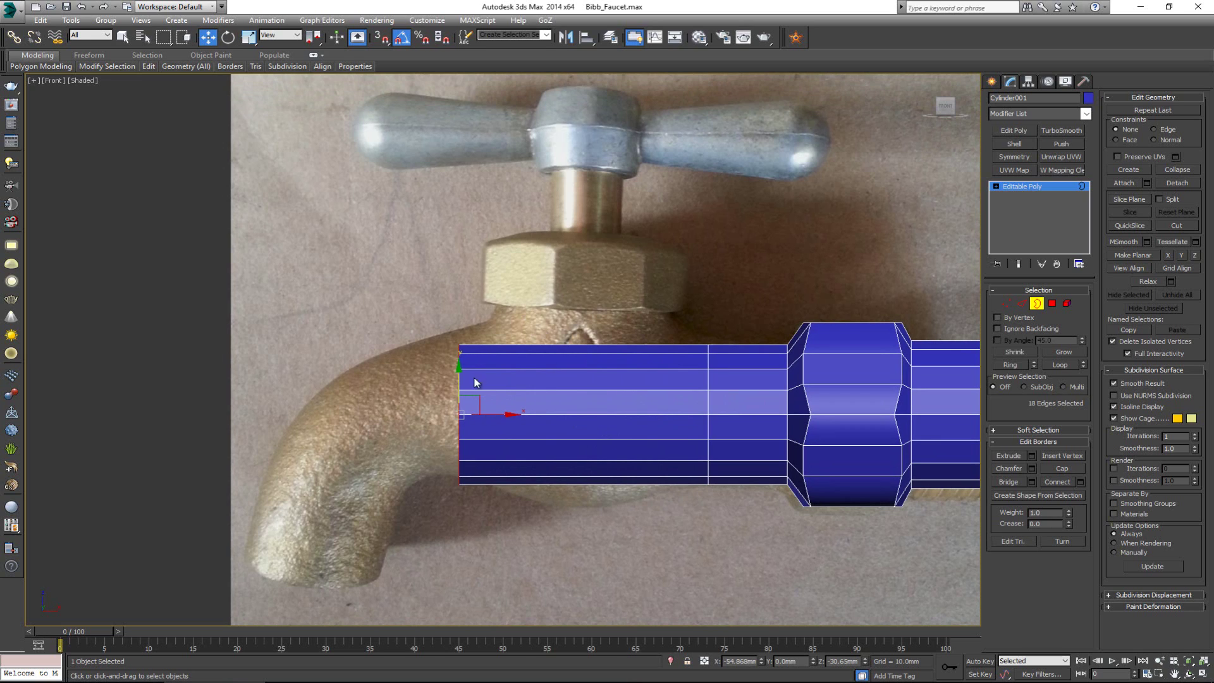
Make the mesh see-through and extrude and rotate successive rings along the photo's curved spout, ending at about X -101.6, Z -80.6 mm
key("alt+x")
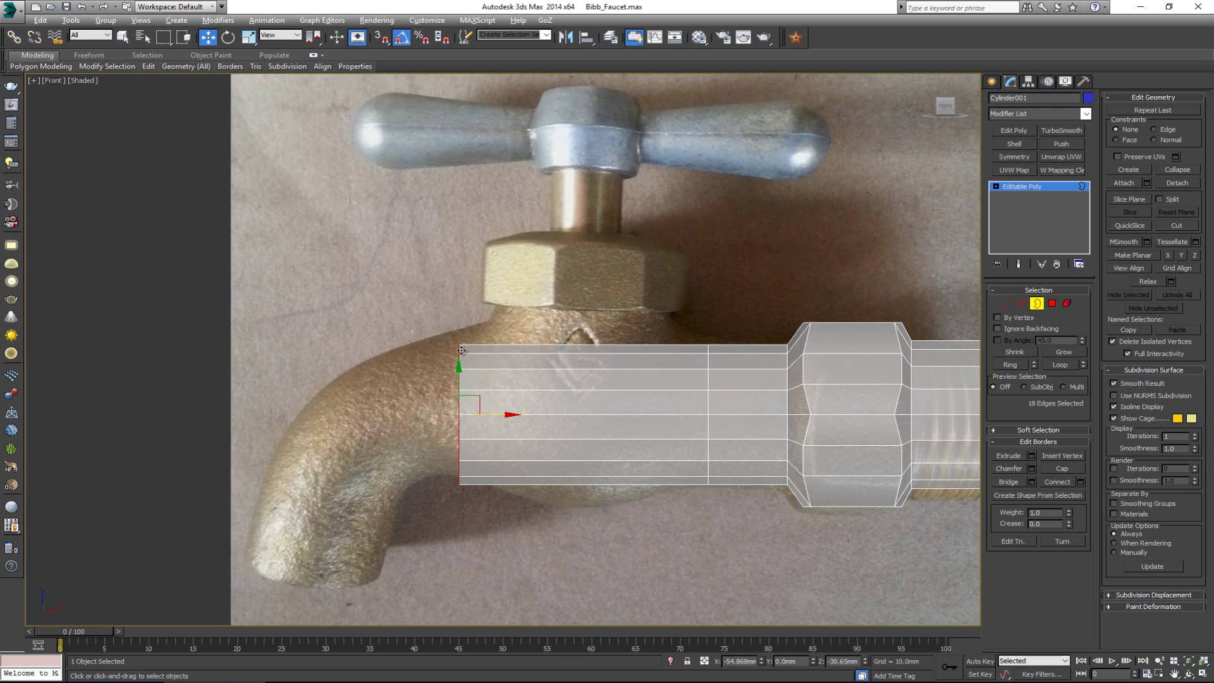
middle_click_drag(460, 347, 530, 289)
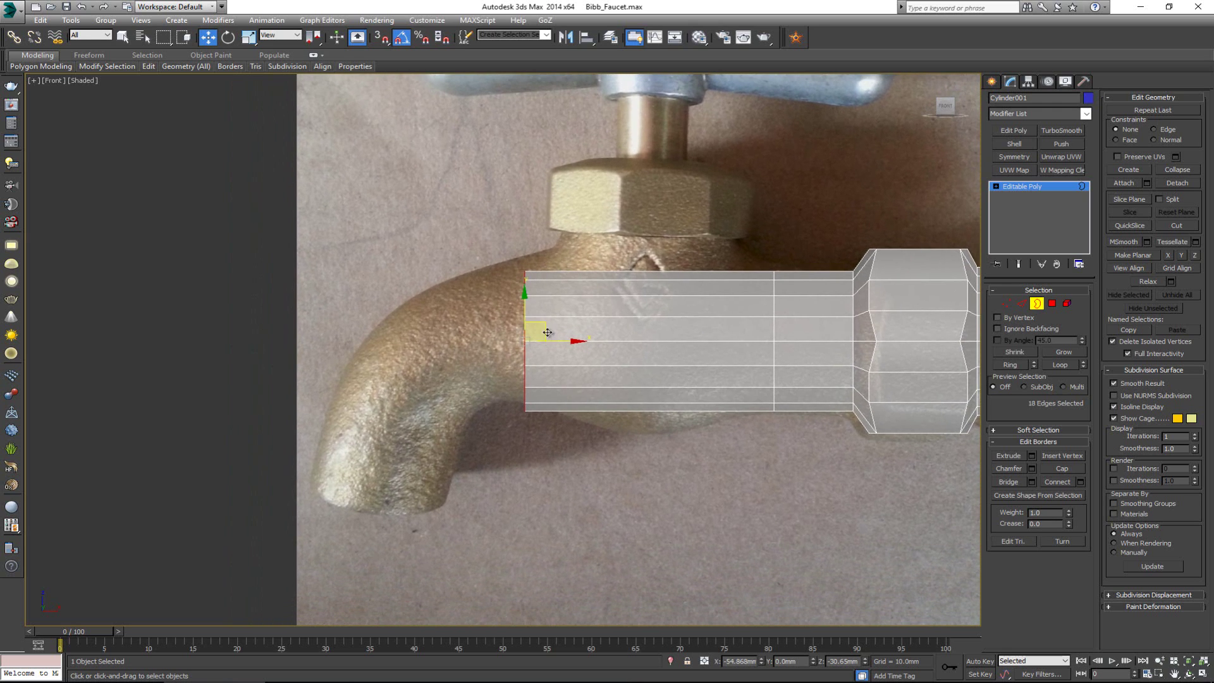
left_click_drag(545, 328, 475, 337)
key("e")
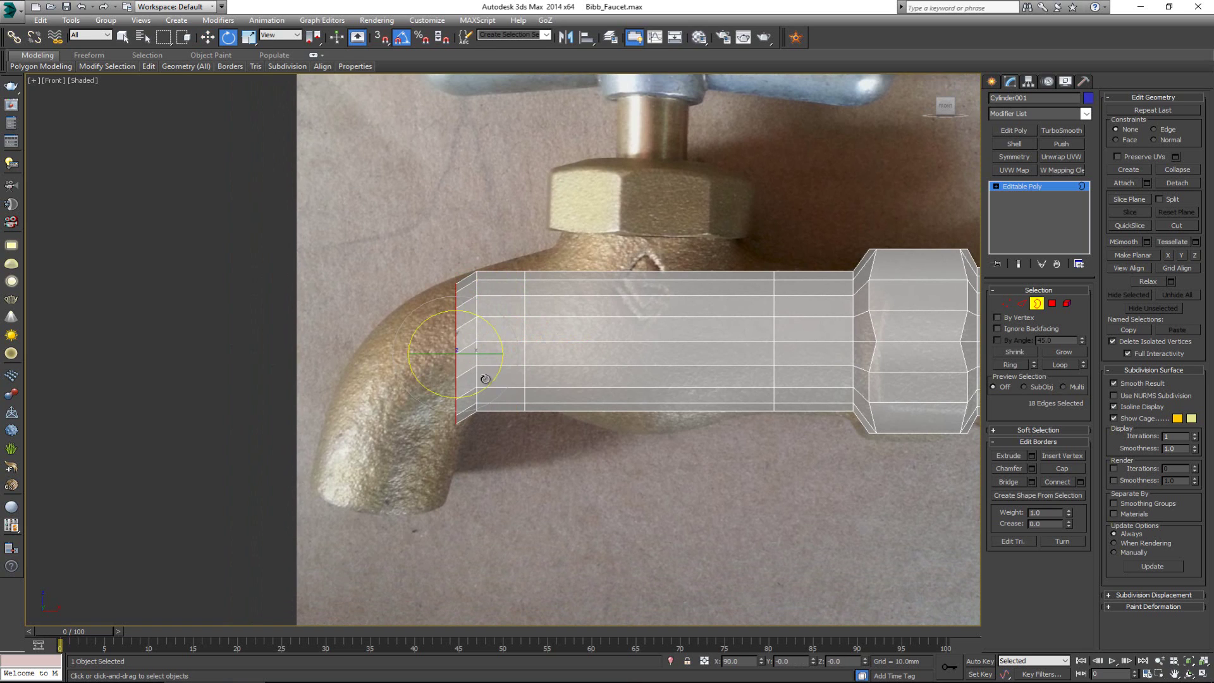
left_click_drag(488, 387, 383, 476)
key("w")
key("e")
key("w")
key("e")
key("w")
key("e")
key("w")
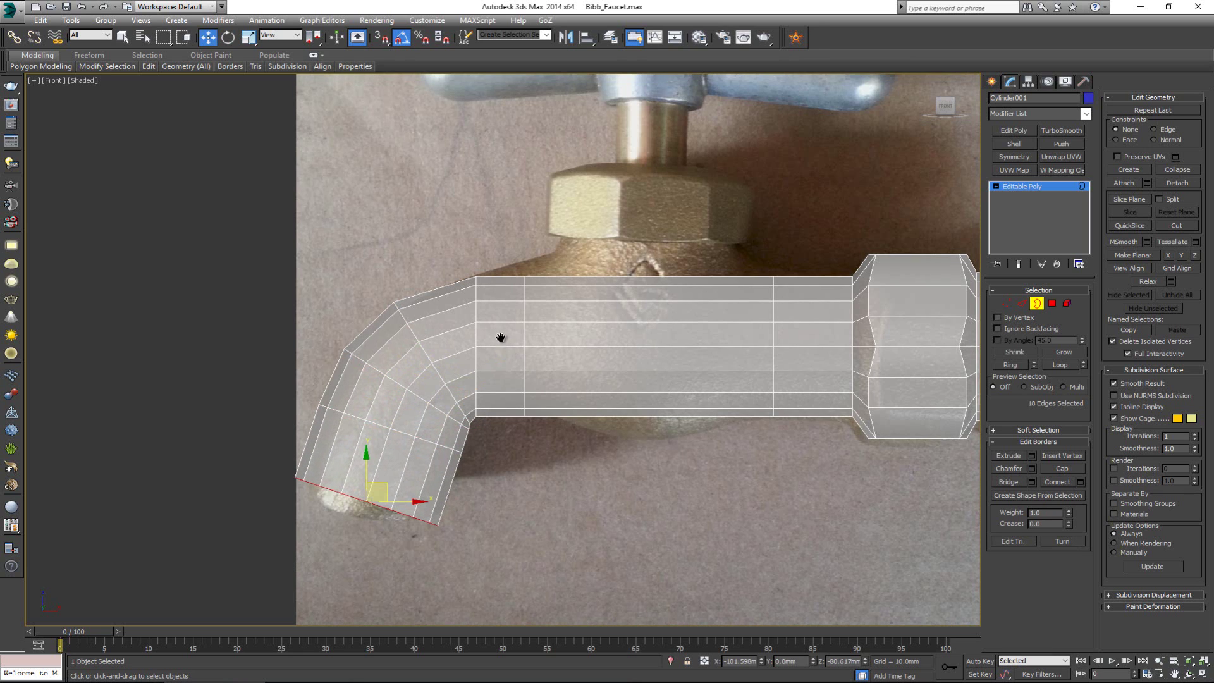
Select the edge loop at the pinched inner corner of the spout bend and shift it slightly to even out the spacing
scroll(471, 414, "up", 5)
scroll(470, 436, "up", 3)
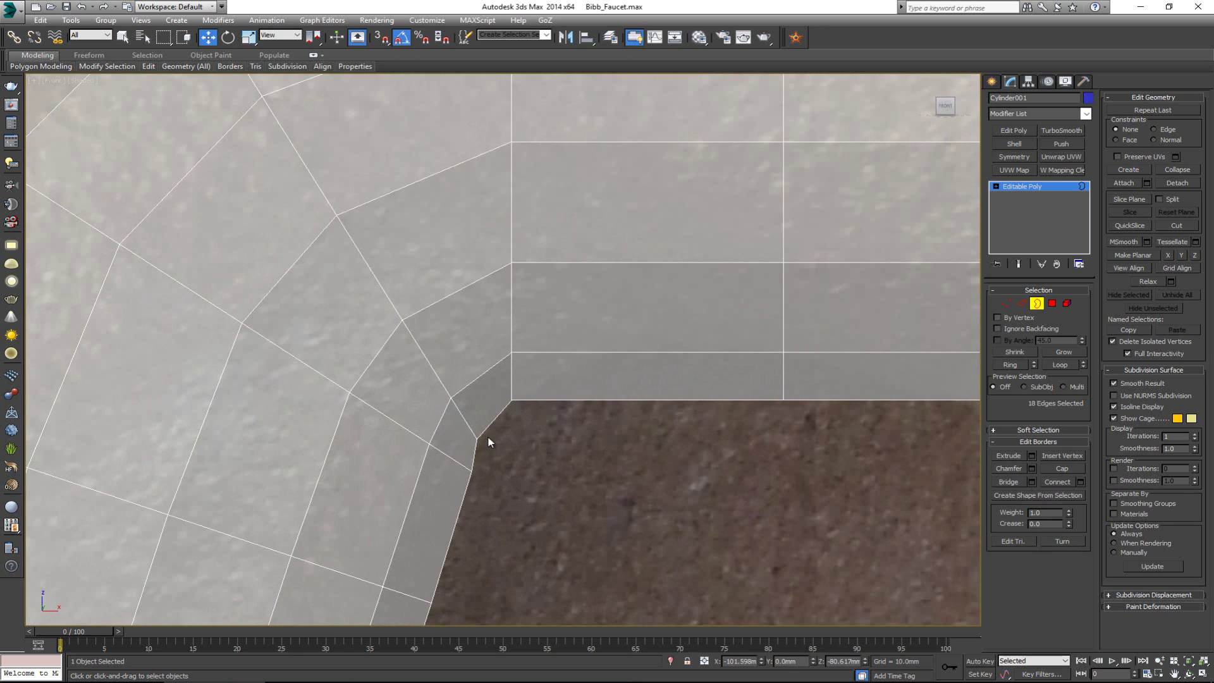
key("2")
double_click(462, 417)
middle_click_drag(455, 353, 474, 400)
scroll(474, 400, "down", 3)
left_click_drag(396, 256, 399, 250)
scroll(417, 266, "down", 5)
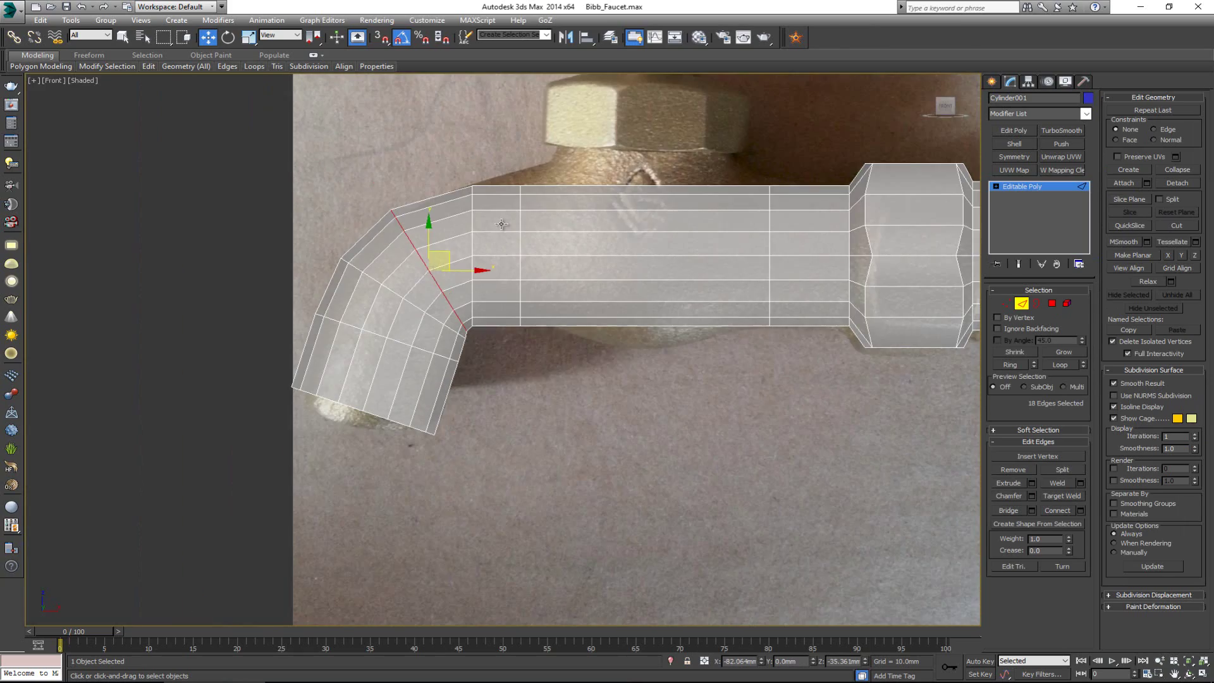
Examine the bent spout's shape in the Perspective view and against the photo in the Front view
key("alt+w")
key("alt+w")
key("F3")
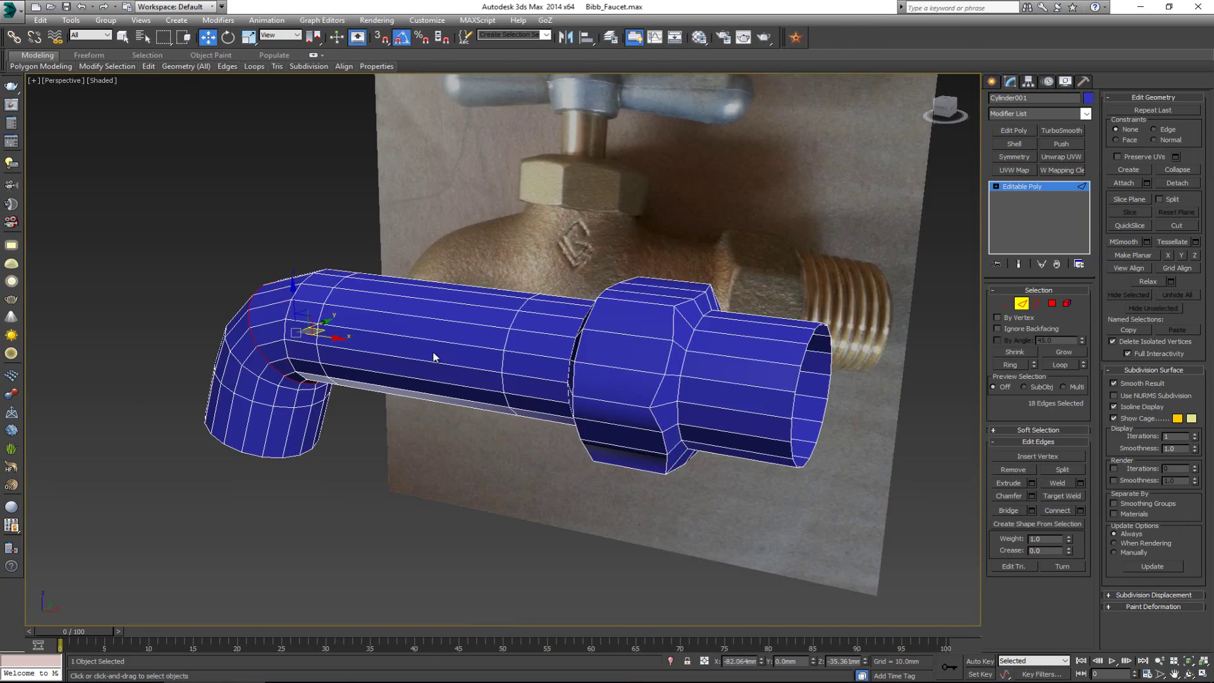
scroll(470, 366, "up", 3)
middle_click_drag(470, 366, 547, 281, "alt")
key("alt+w")
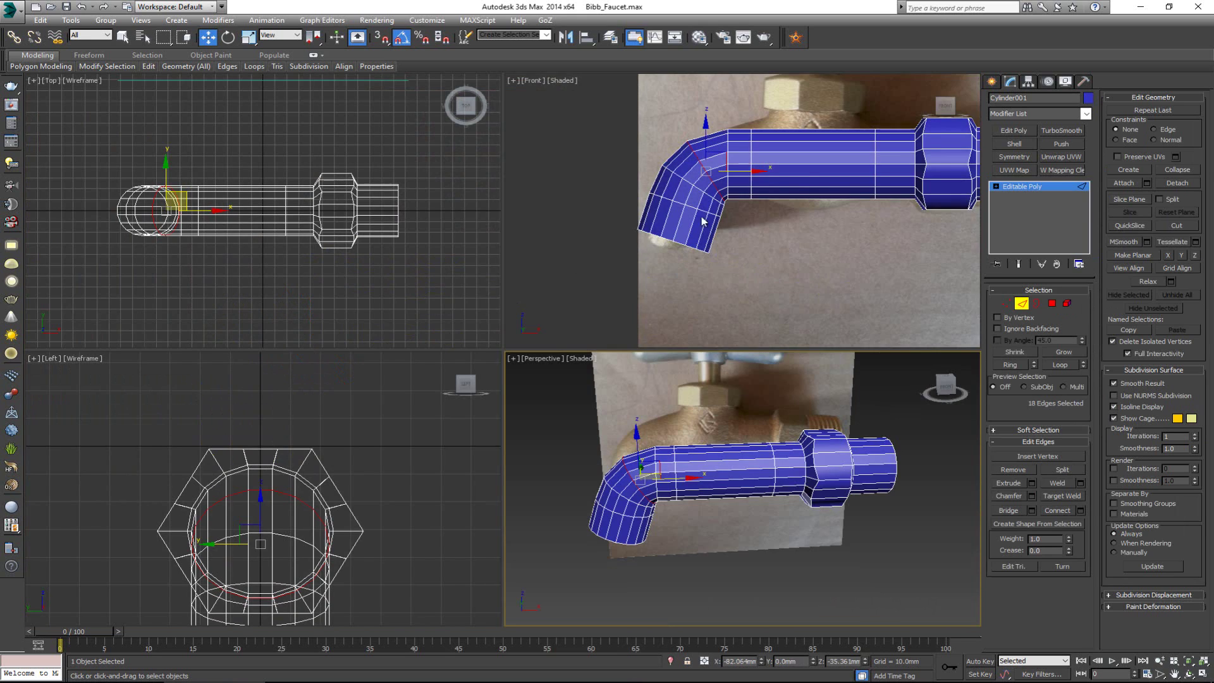
key("f")
key("alt+w")
key("alt+x")
middle_click_drag(498, 278, 560, 226)
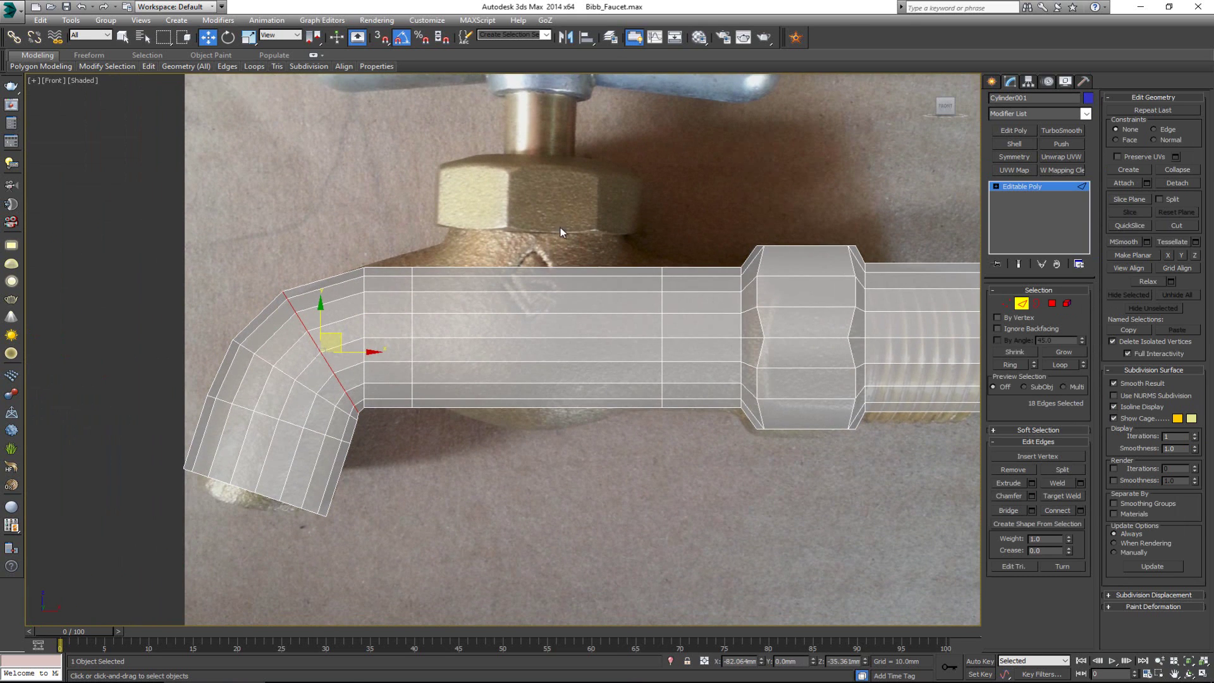
Insert an edge loop around the middle of the faucet body, below the stem, at about X -17.9 mm
left_click(561, 221)
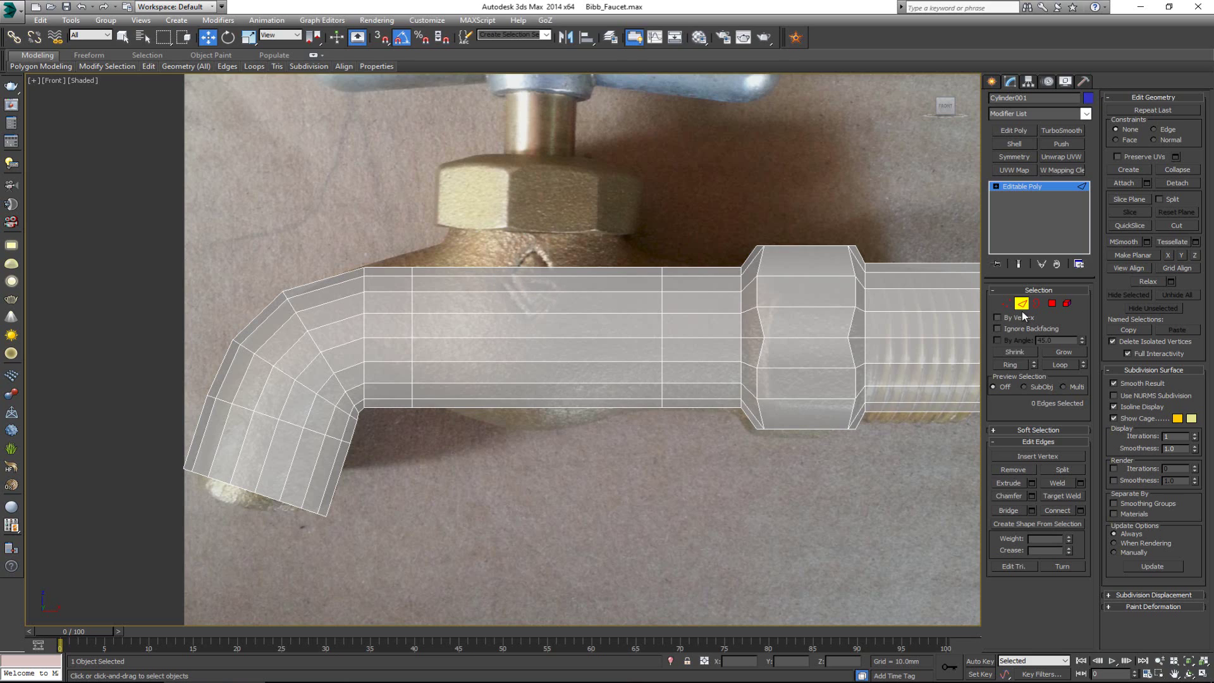
key("alt+1")
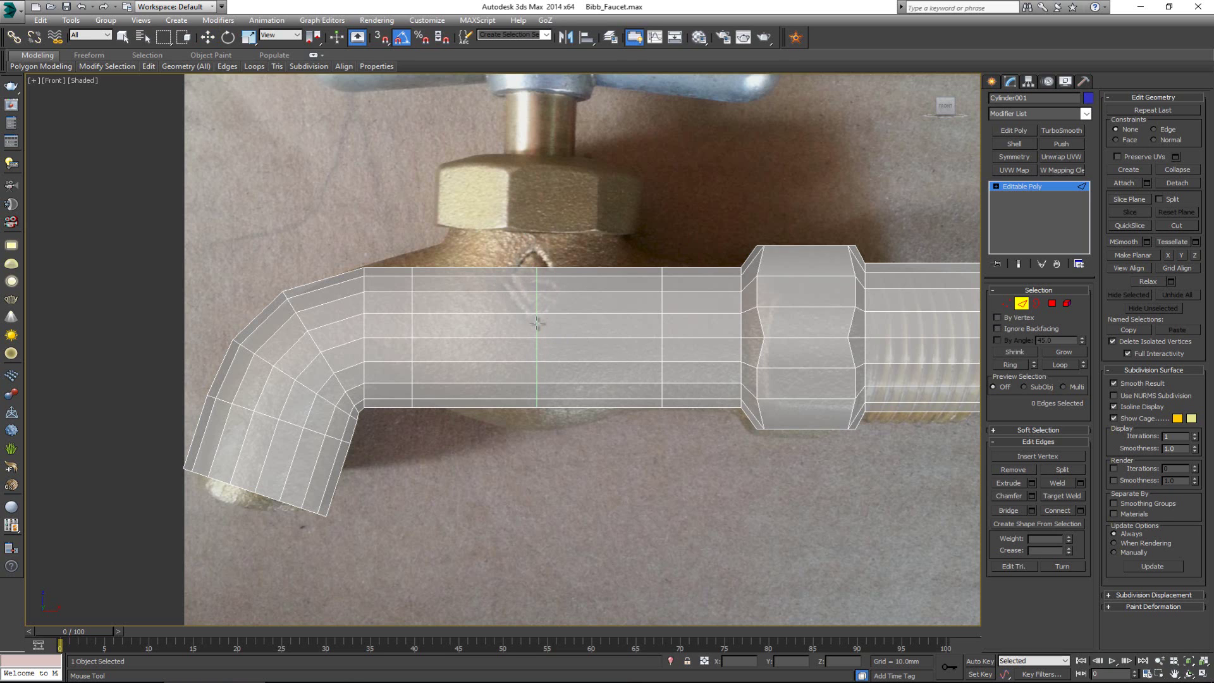
left_click(536, 323)
key("w")
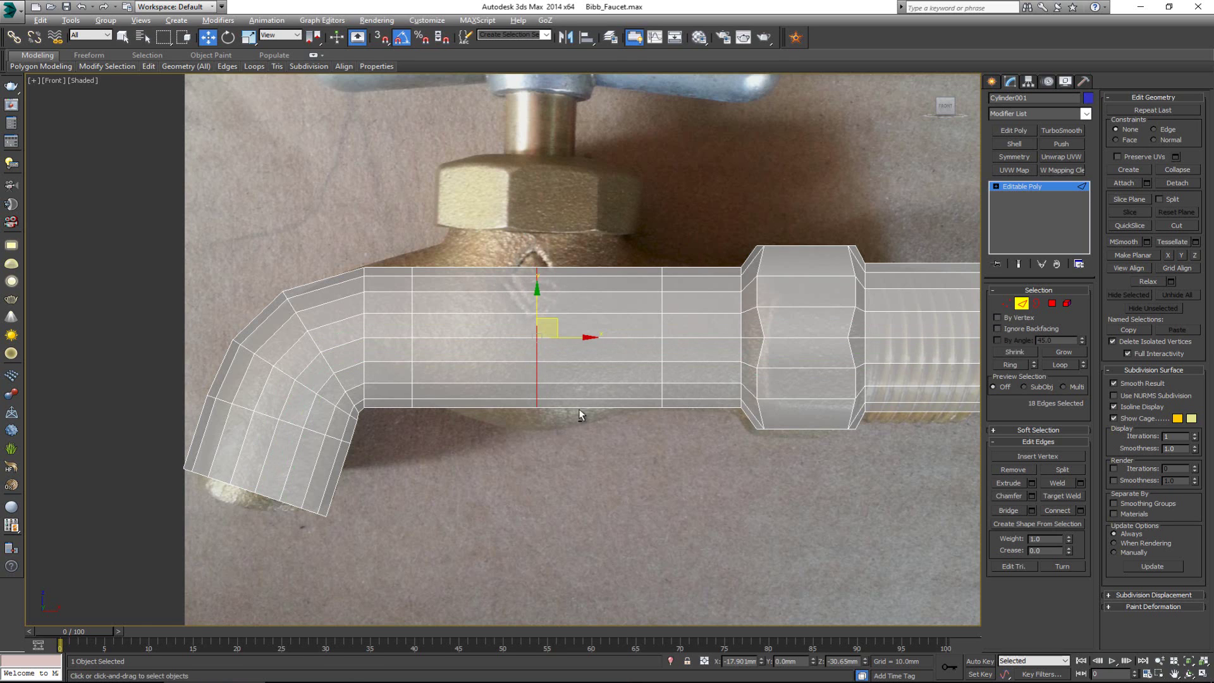
Scale the middle edge loop up uniformly so the body bulges out to the outline in the photo
key("alt+w")
key("alt+w")
middle_click_drag(733, 499, 463, 311, "alt")
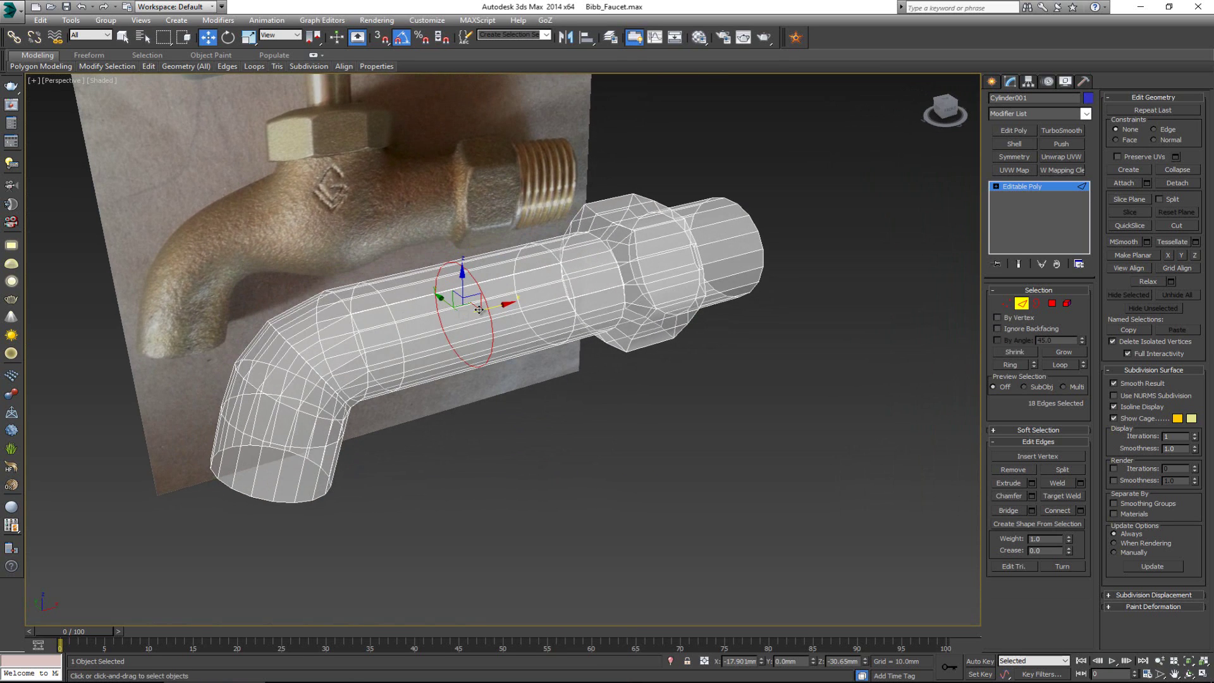
key("r")
left_click_drag(462, 309, 454, 294)
key("alt+w")
right_click(589, 229)
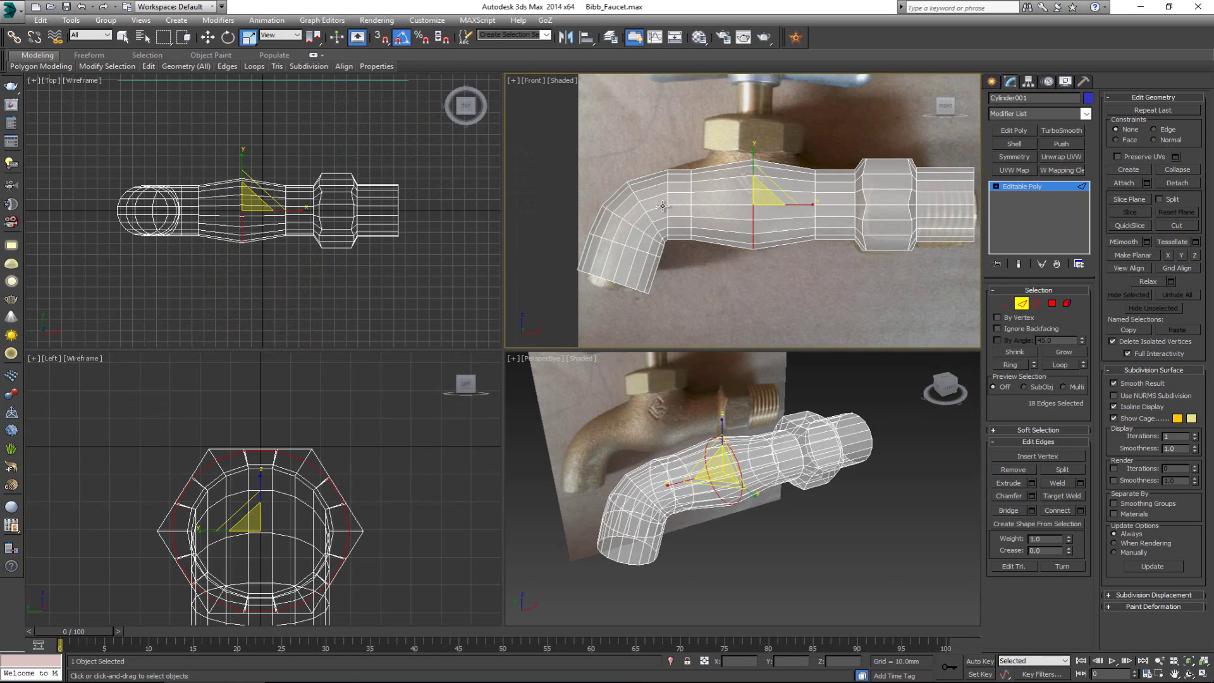
key("alt+w")
left_click_drag(532, 323, 532, 323)
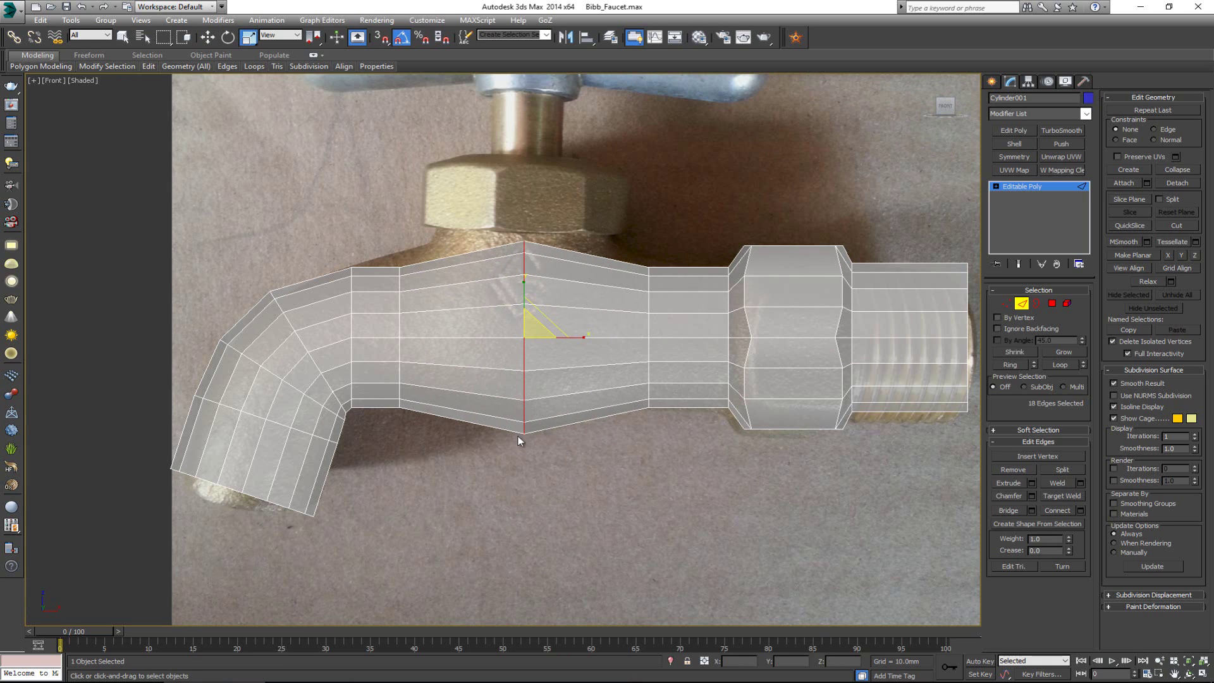
Compare the bulged body with the reference photo in the Front and Perspective views
key("alt+w")
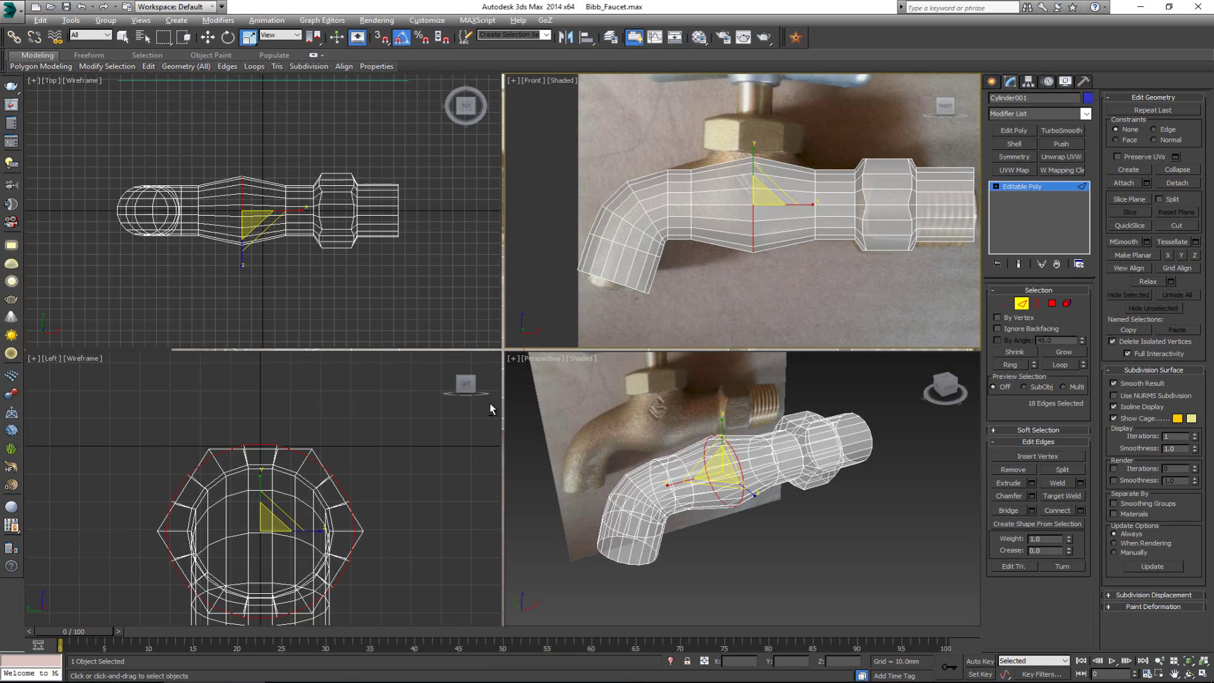
key("alt+w")
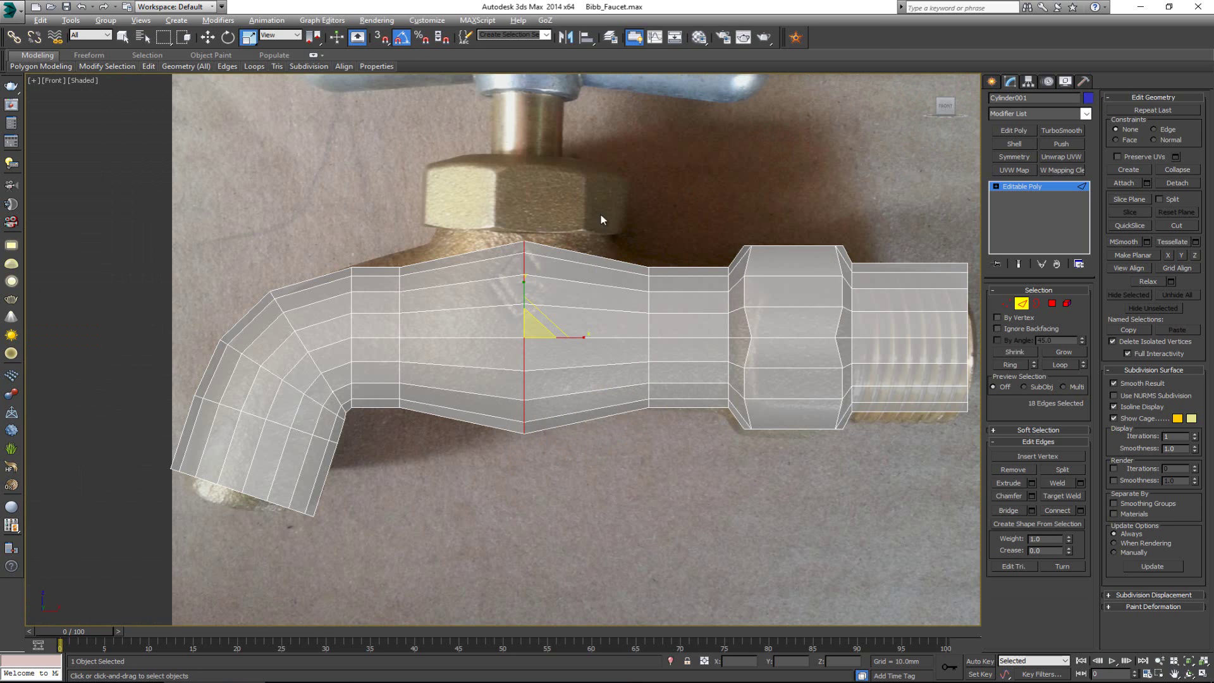
key("alt+w")
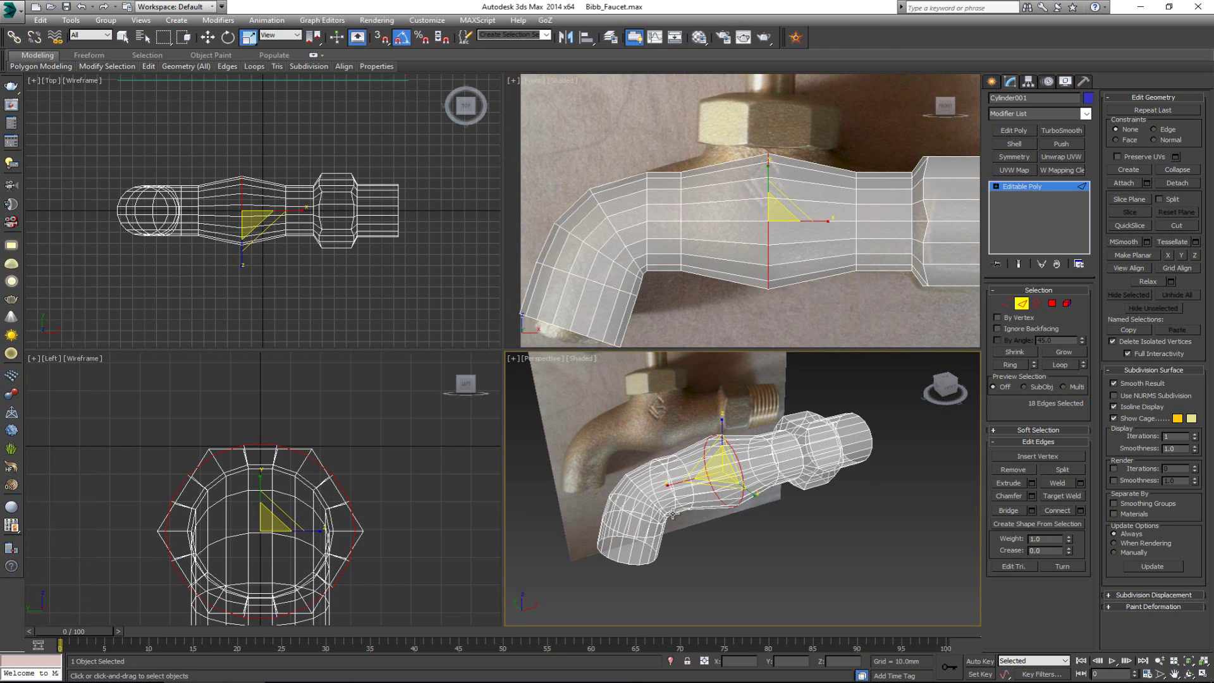
scroll(643, 162, "up", 5)
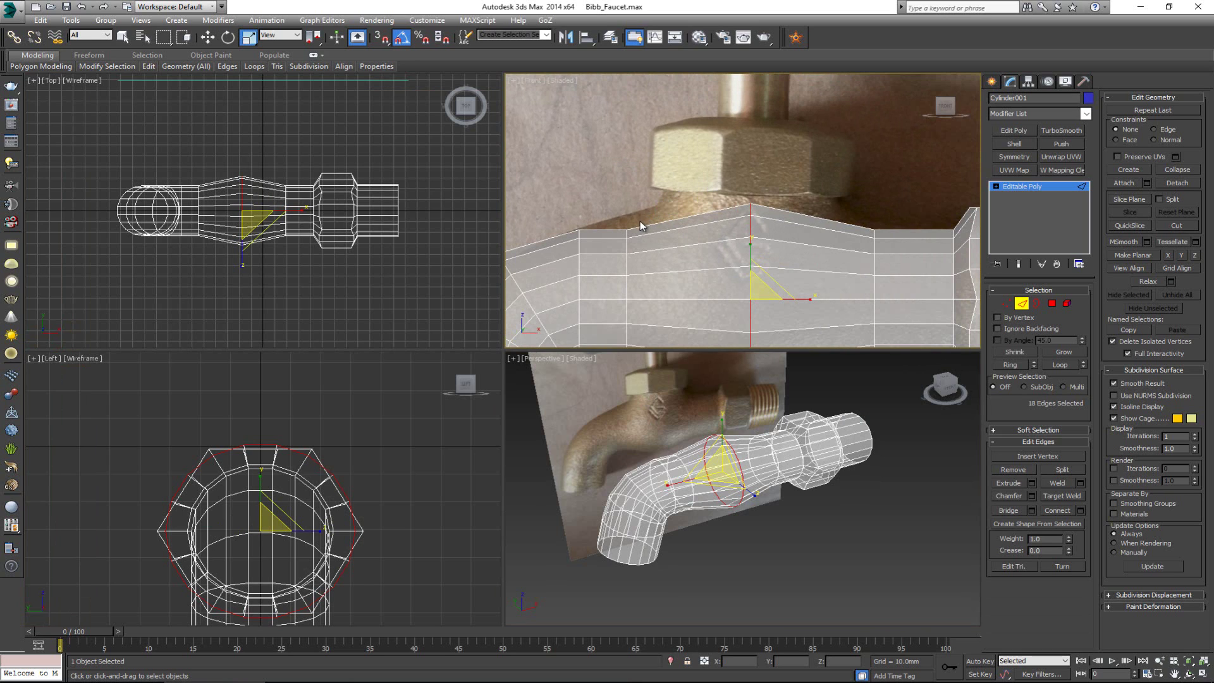
middle_click(761, 452)
key("alt+w")
middle_click_drag(552, 282, 574, 365)
scroll(574, 366, "up", 2)
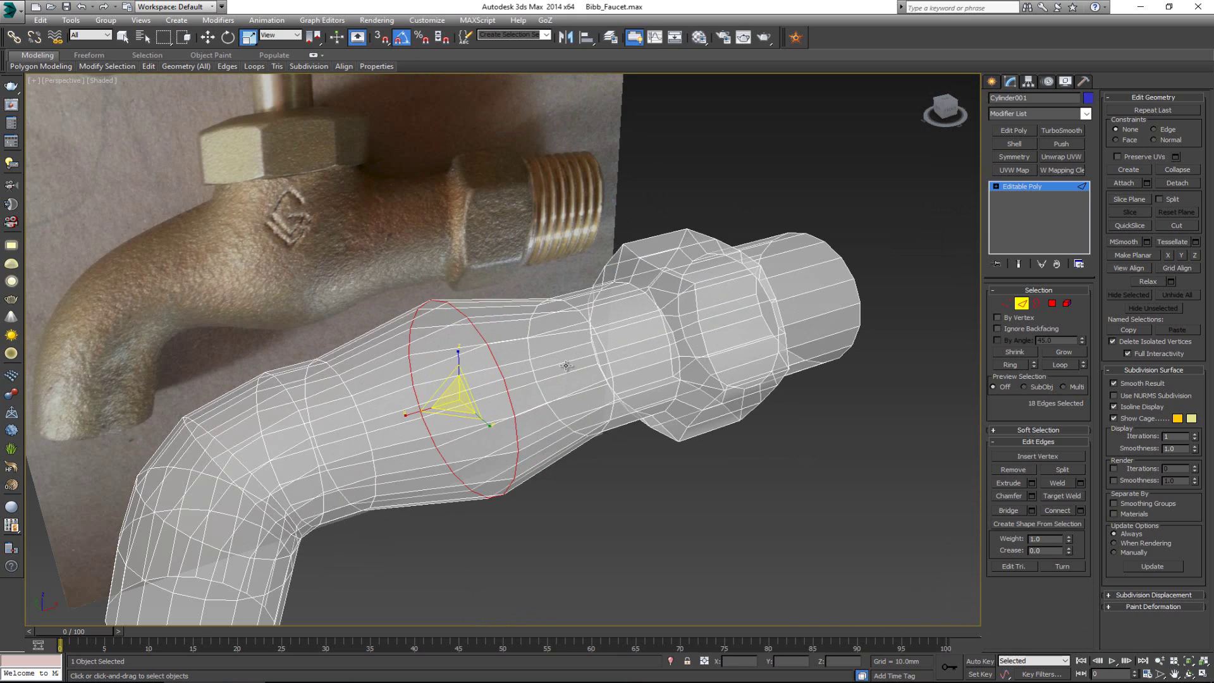
Turn off see-through display, select the six polygons on top of the body bulge, and extrude them as a group
key("alt+x")
key("4")
left_click(468, 335)
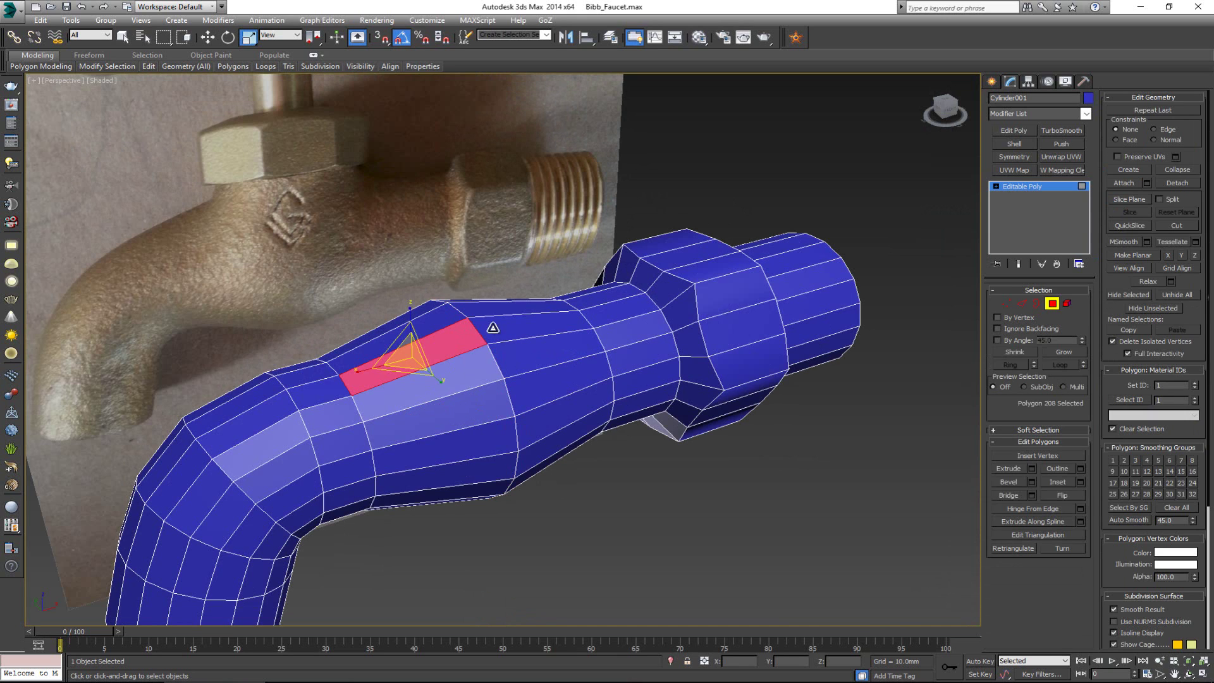
left_click(494, 327, "ctrl")
middle_click_drag(496, 327, 508, 300, "alt")
left_click(439, 322, "ctrl")
left_click(399, 297, "ctrl")
left_click(407, 349, "ctrl")
left_click(442, 347, "ctrl")
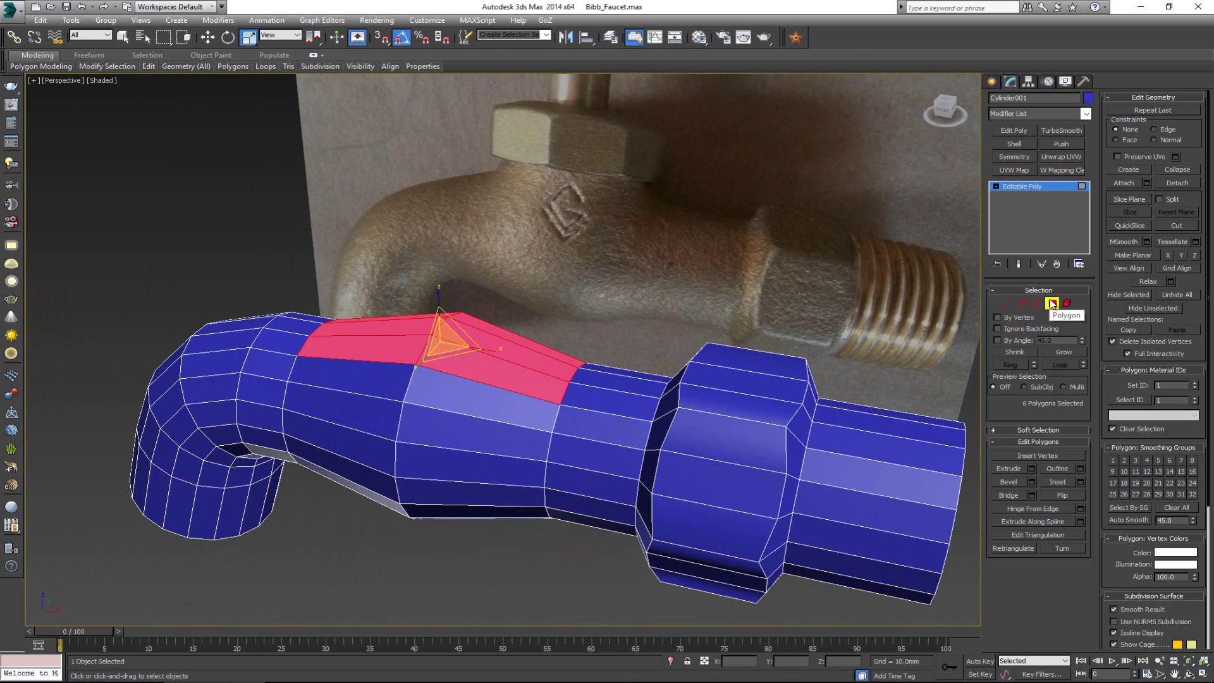
left_click(1031, 469)
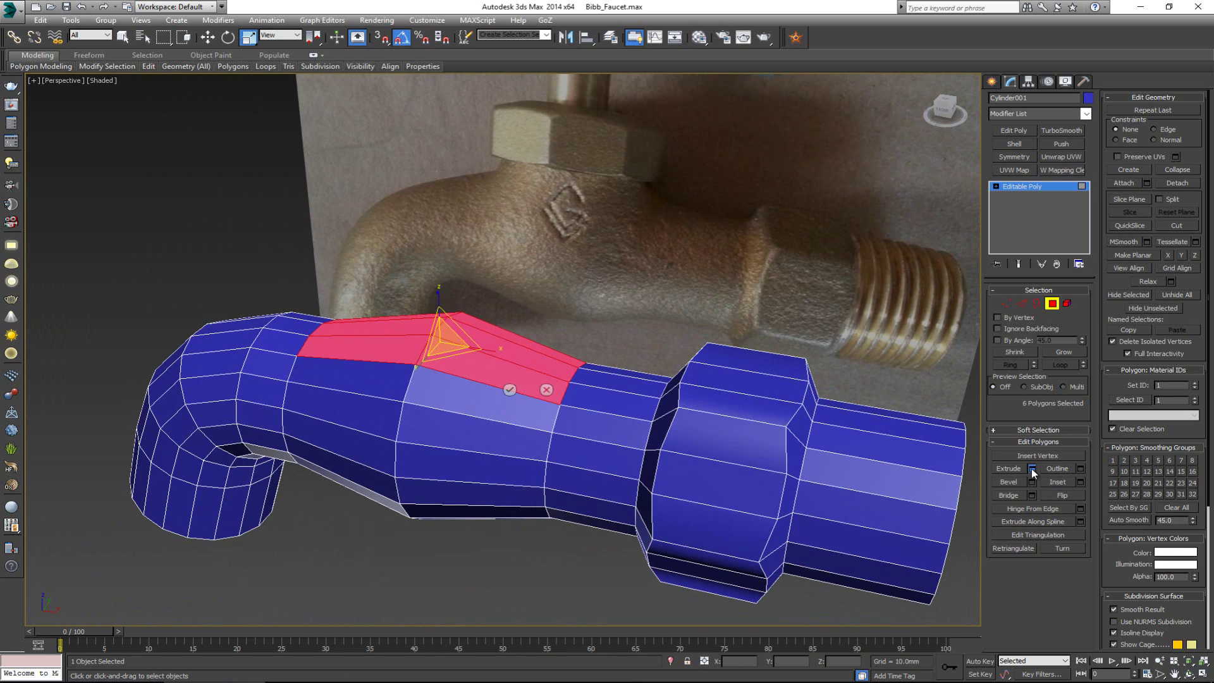
left_click(509, 389)
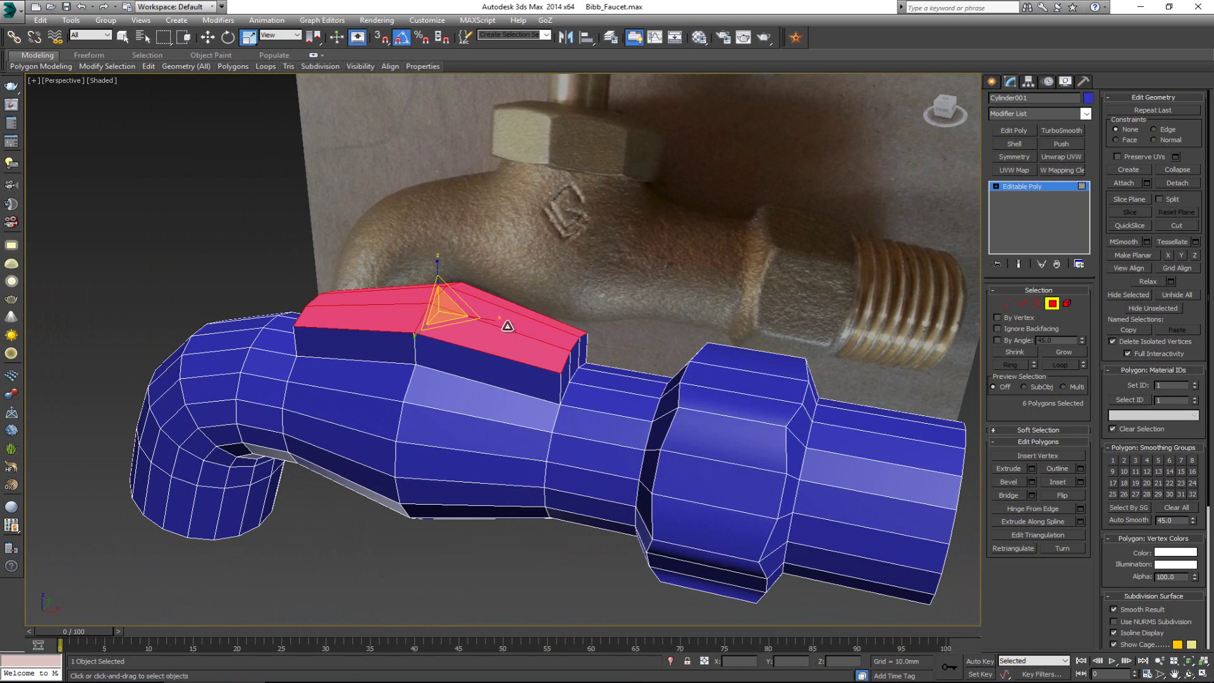
Delete the six polygons capping the extruded block on top of the body, leaving it open
key("alt+w")
right_click(744, 191)
key("alt+w")
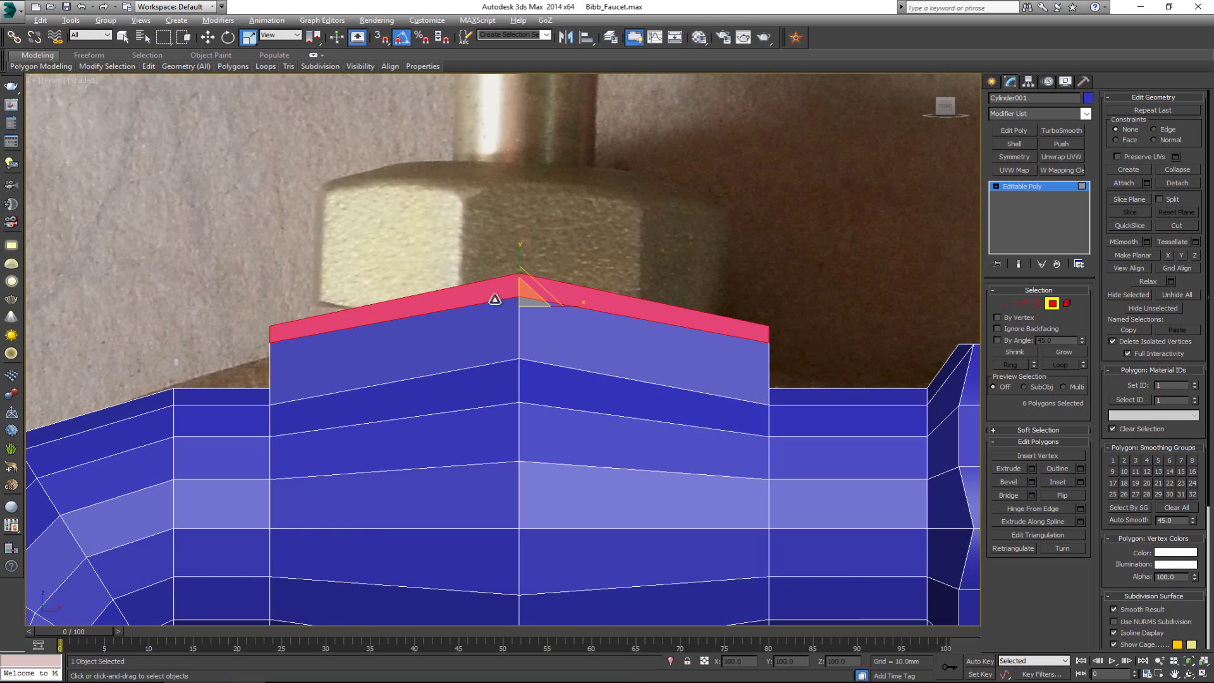
right_click(493, 296)
right_click(495, 291)
key("alt+w")
right_click(718, 463)
key("alt+w")
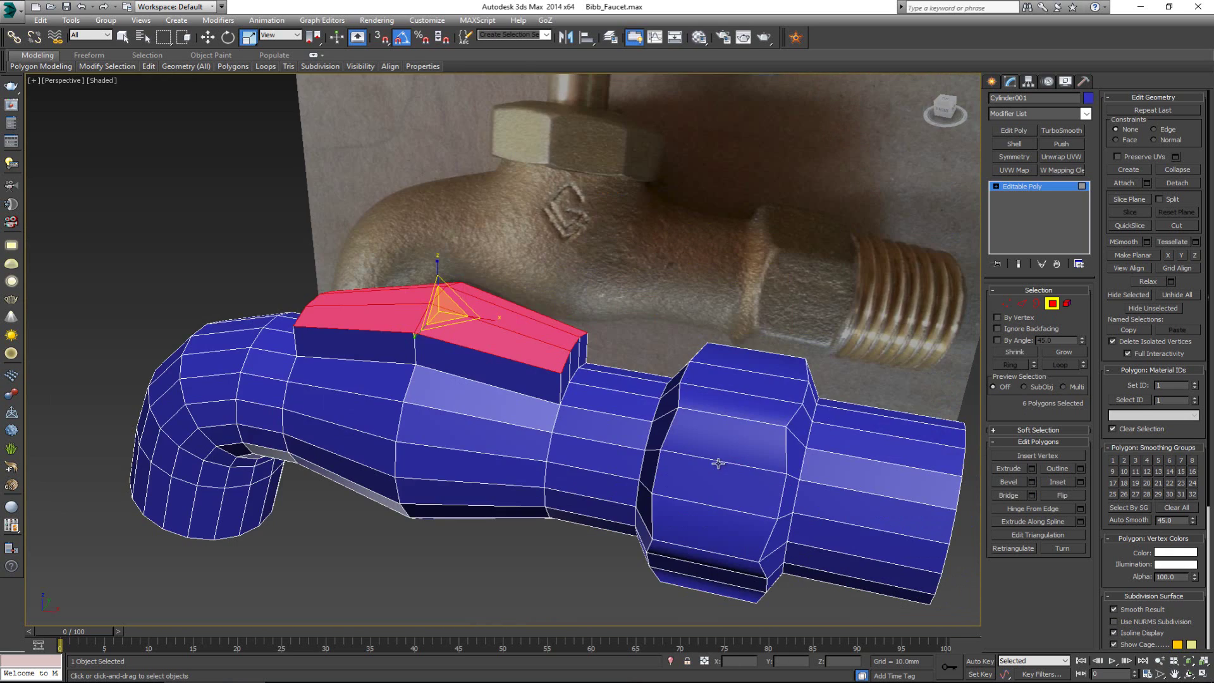
middle_click_drag(460, 330, 552, 328, "alt")
key("Delete")
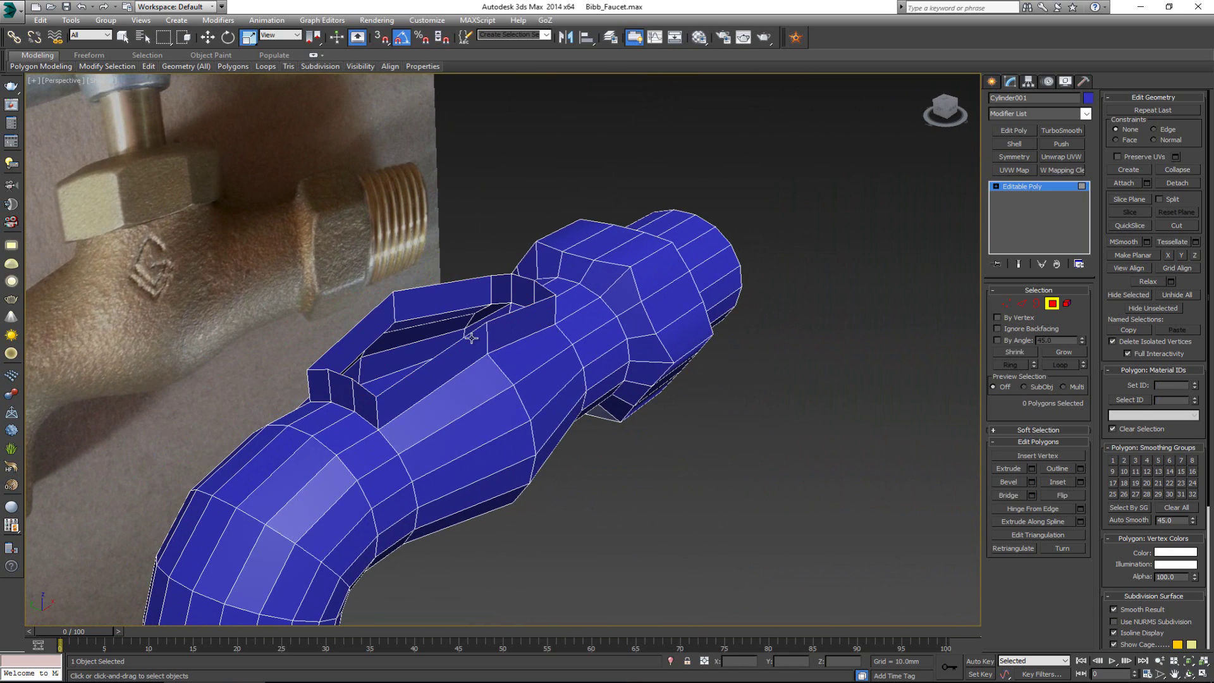
Select the open border on top of the body and regularize it into a circle
key("3")
left_click(466, 337)
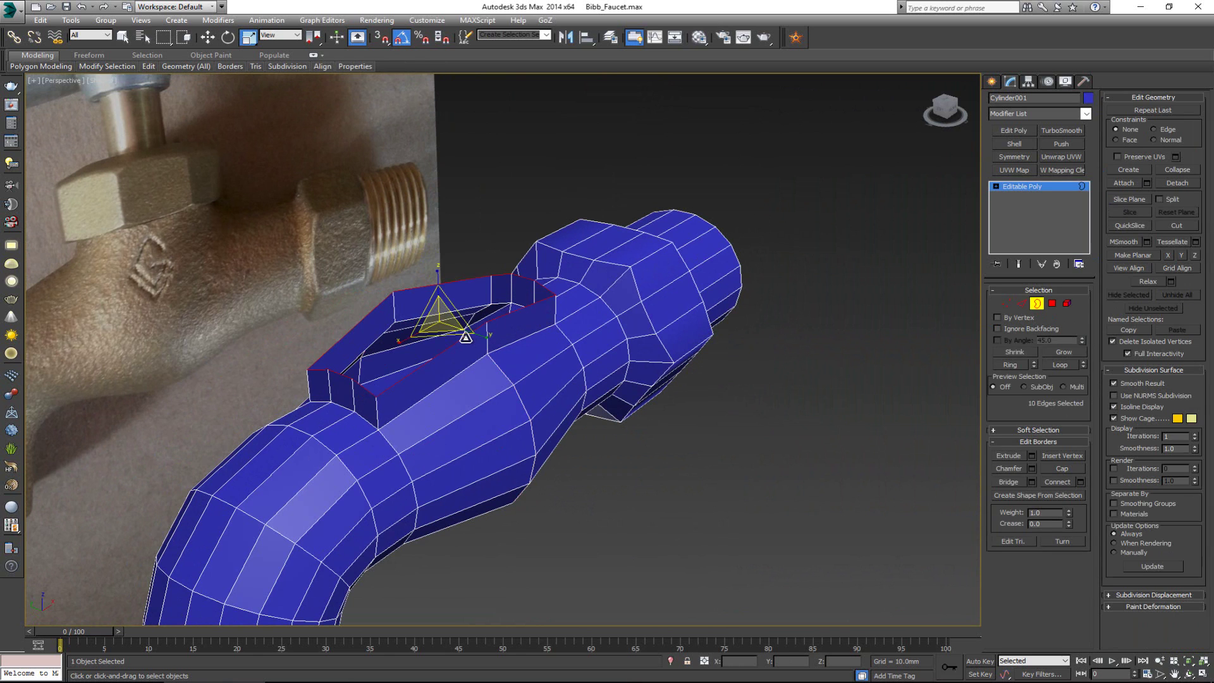
right_click(462, 334)
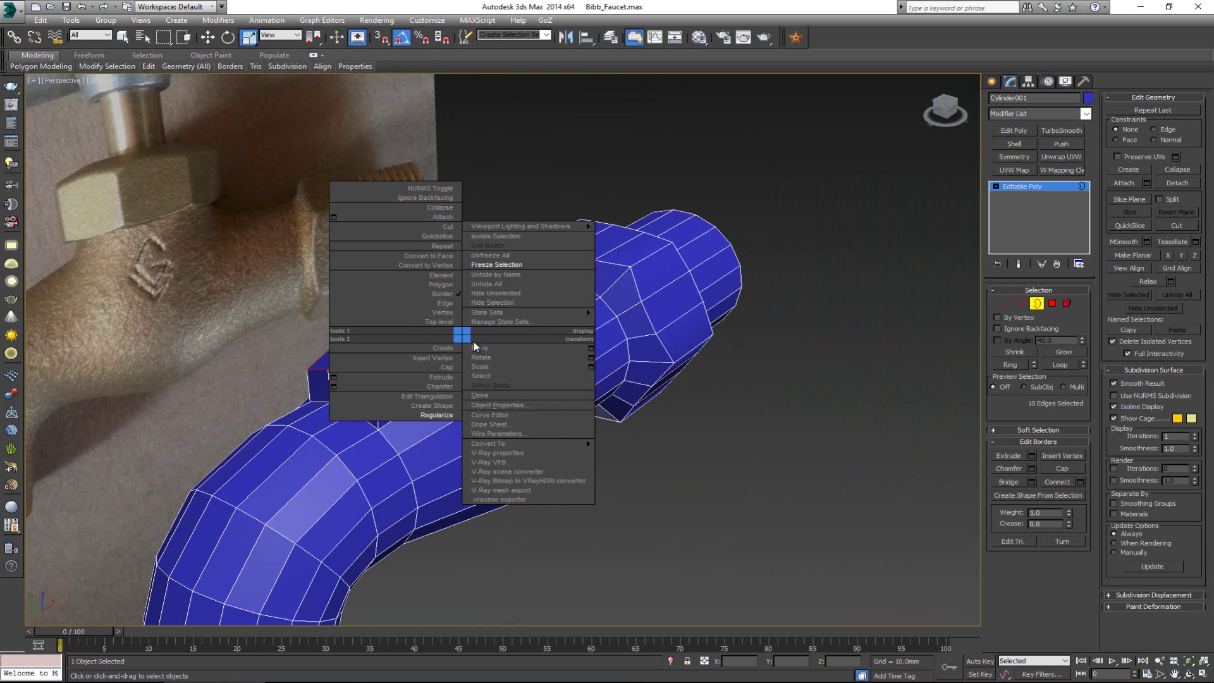
left_click(445, 415)
middle_click_drag(465, 409, 442, 394, "alt")
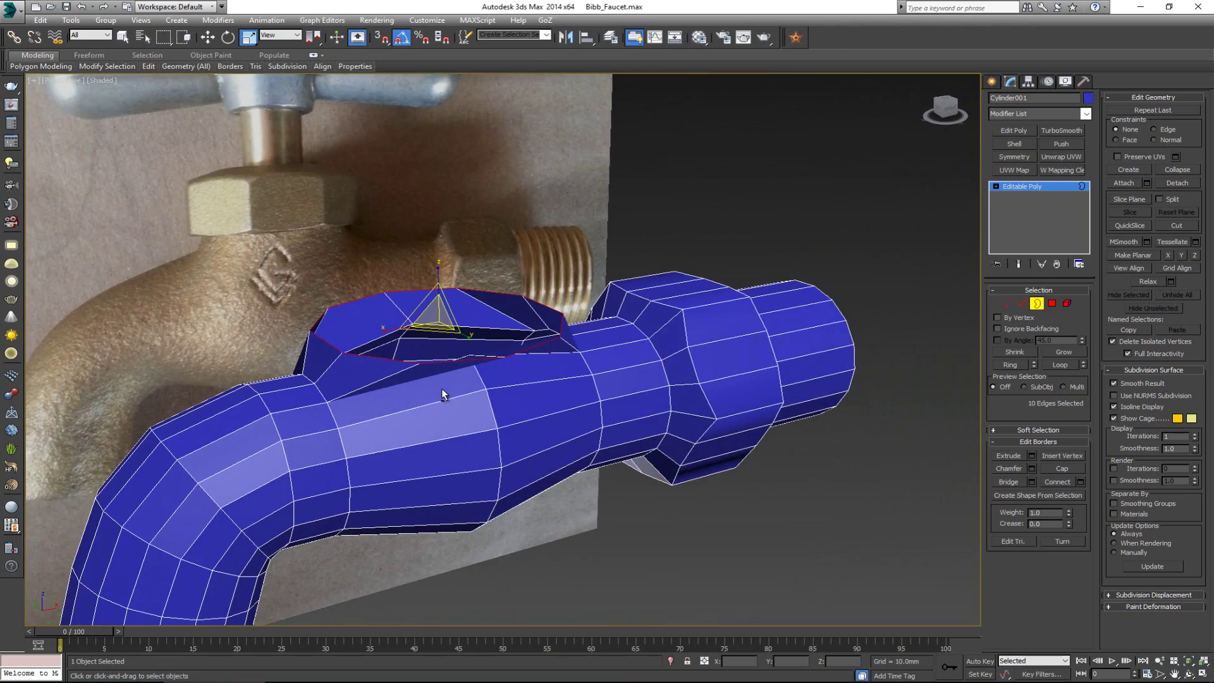
Scale the circular border down uniformly to fit the neck width beneath the nut in the photo
key("alt+w")
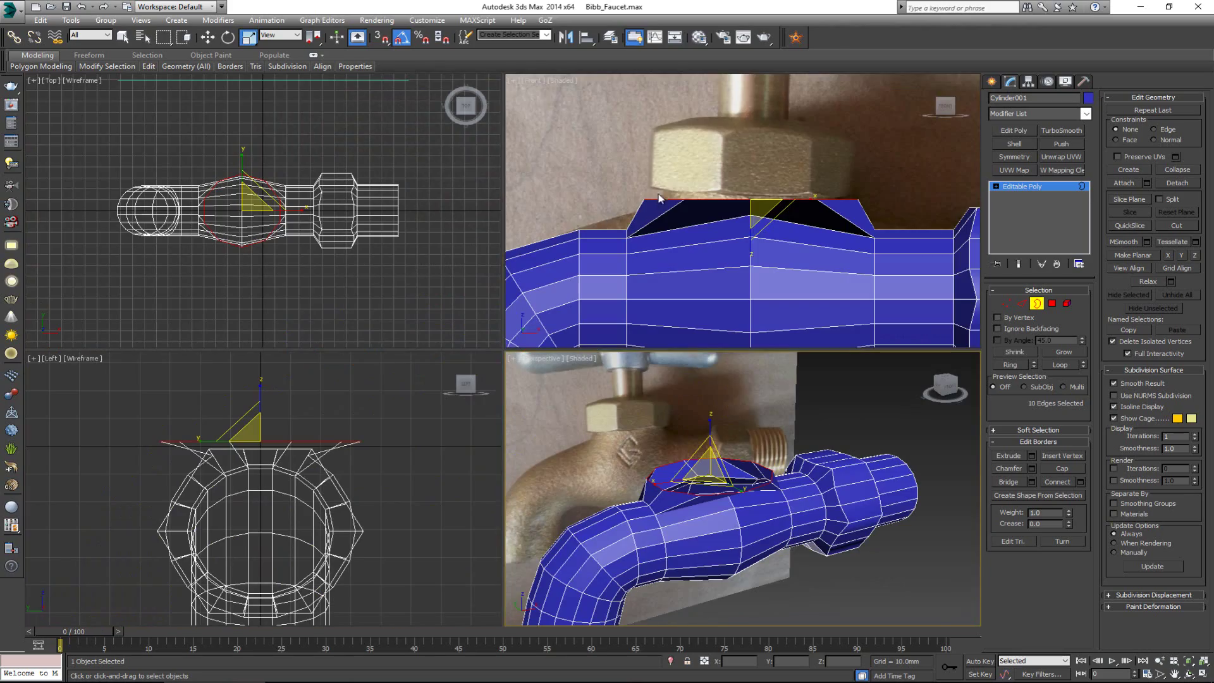
key("r")
key("r")
key("r")
left_click_drag(701, 469, 704, 486)
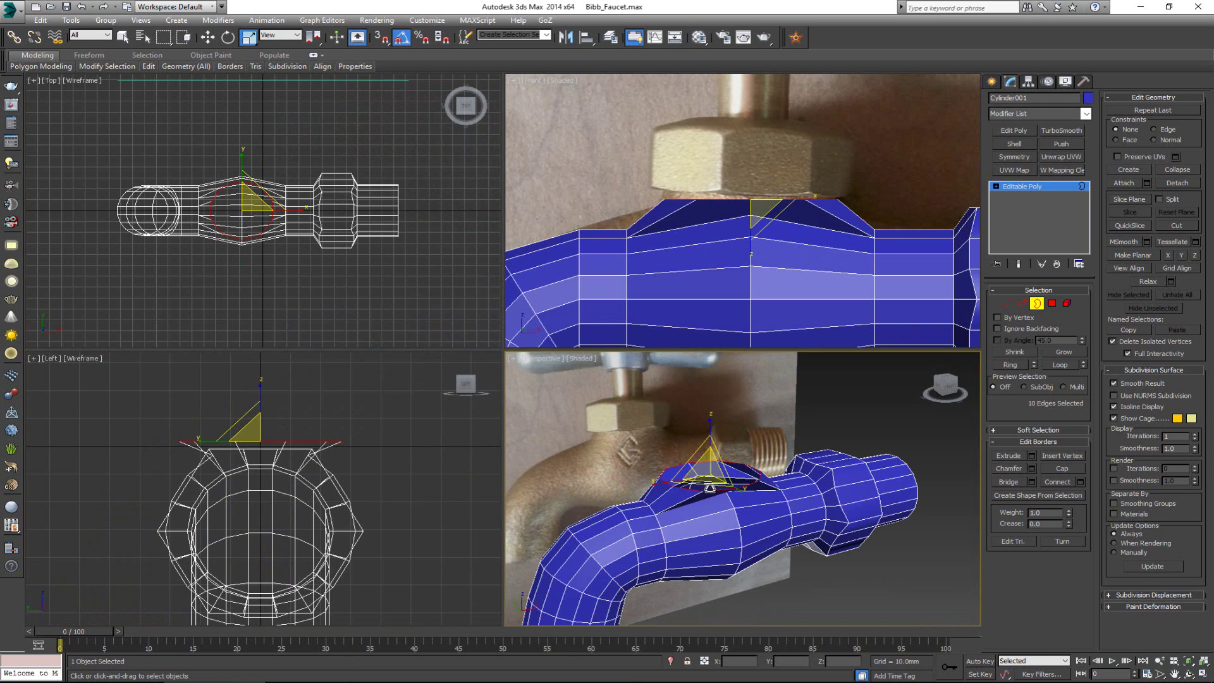
scroll(707, 490, "up", 3)
key("alt+w")
scroll(493, 388, "up", 2)
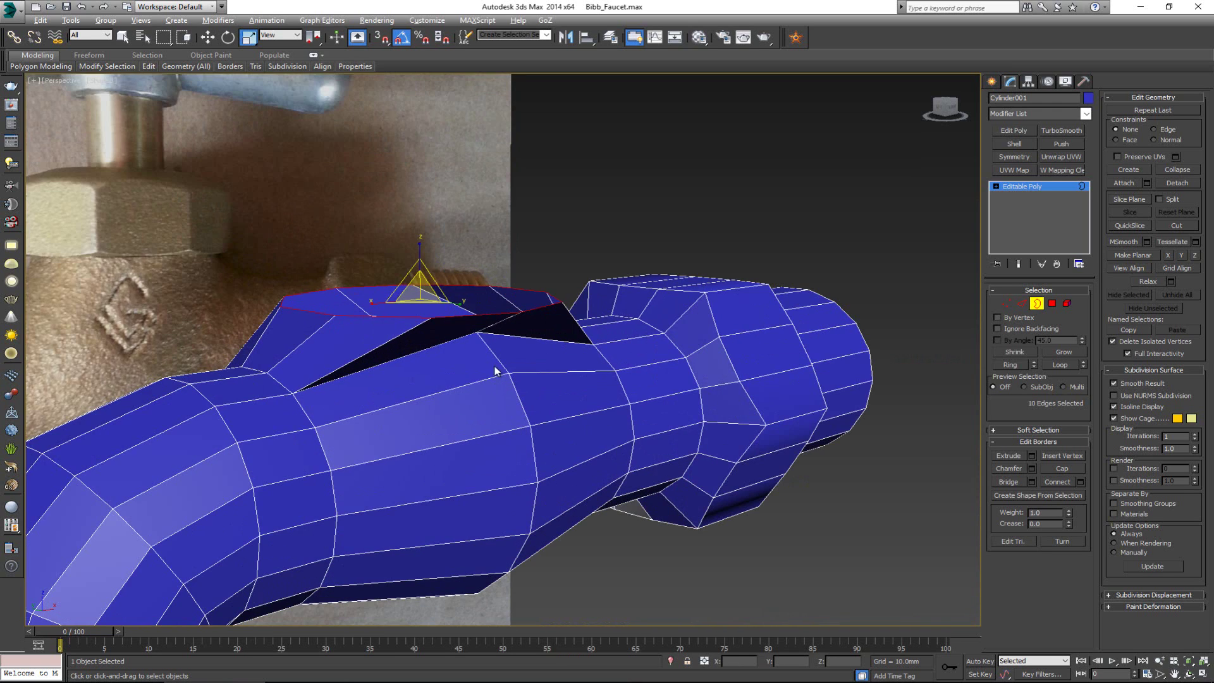
Select the two opposite side vertices at the base of the raised opening and scale them apart along Y
key("1")
left_click(476, 333)
middle_click_drag(476, 333, 365, 361, "alt")
left_click(318, 346, "ctrl")
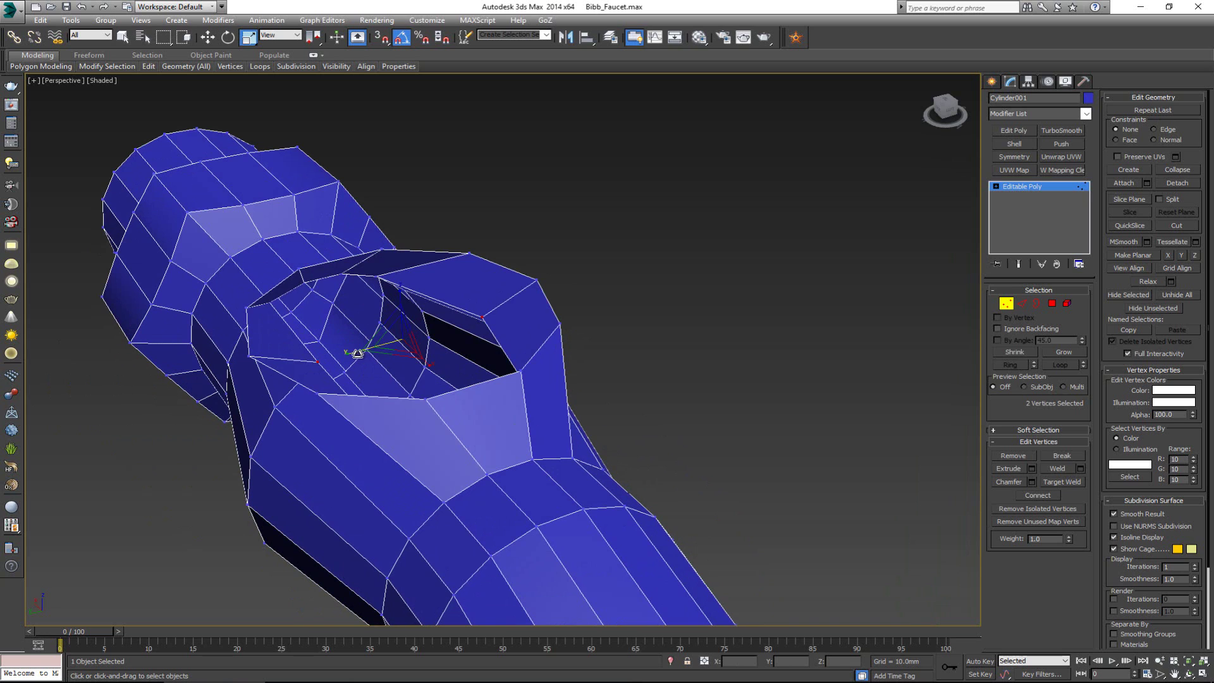
left_click_drag(357, 353, 330, 359)
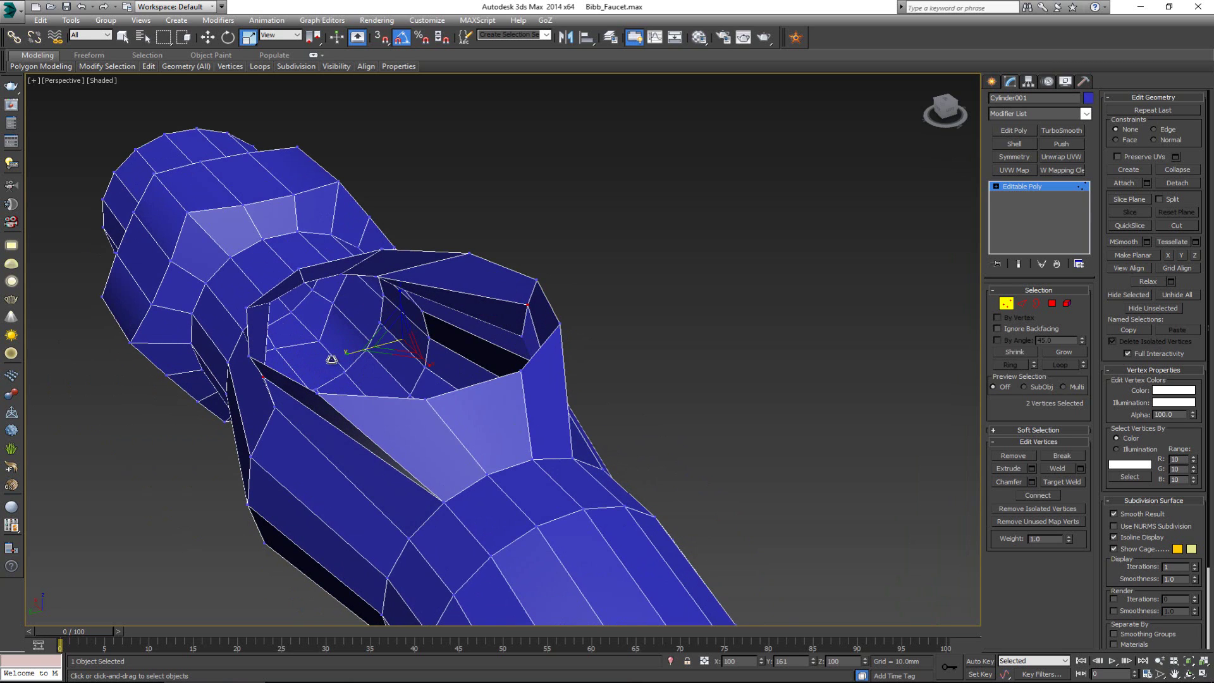
Add the two adjacent body vertices to the selection, scale all four outward along Y, and leave vertex editing
middle_click_drag(389, 373, 271, 398, "alt")
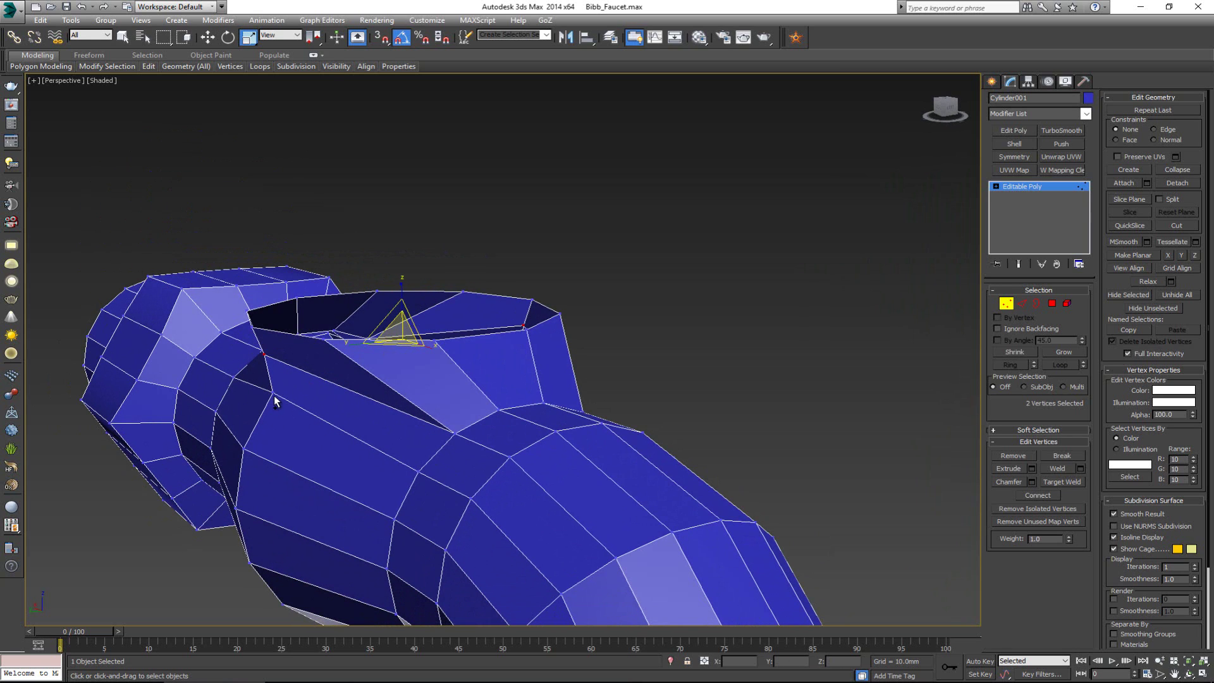
left_click(272, 393, "ctrl")
middle_click_drag(542, 401, 450, 403, "alt")
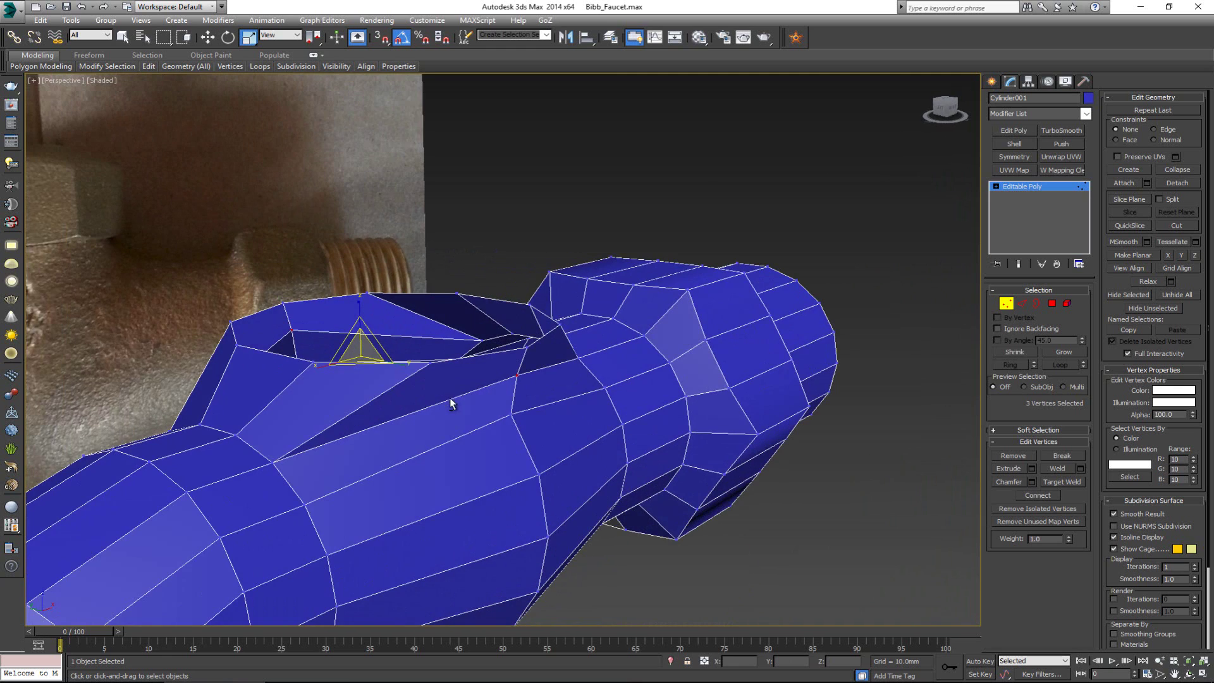
left_click(512, 416, "ctrl")
middle_click_drag(520, 420, 523, 428, "alt")
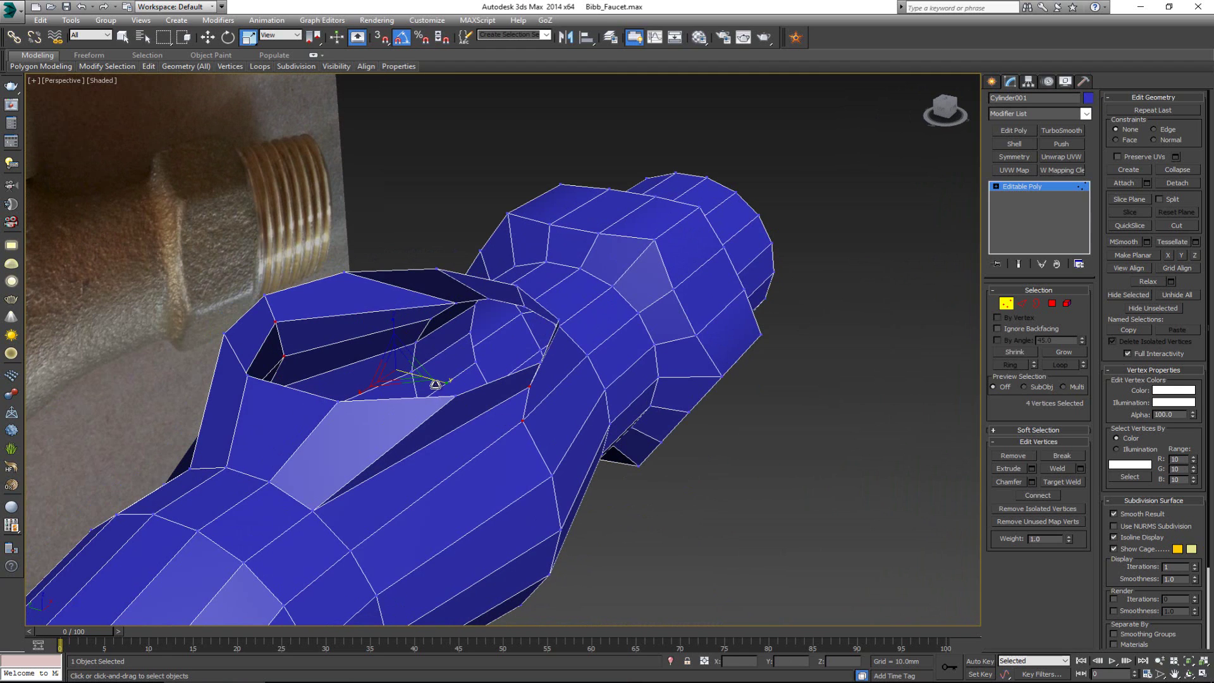
left_click_drag(434, 383, 435, 382)
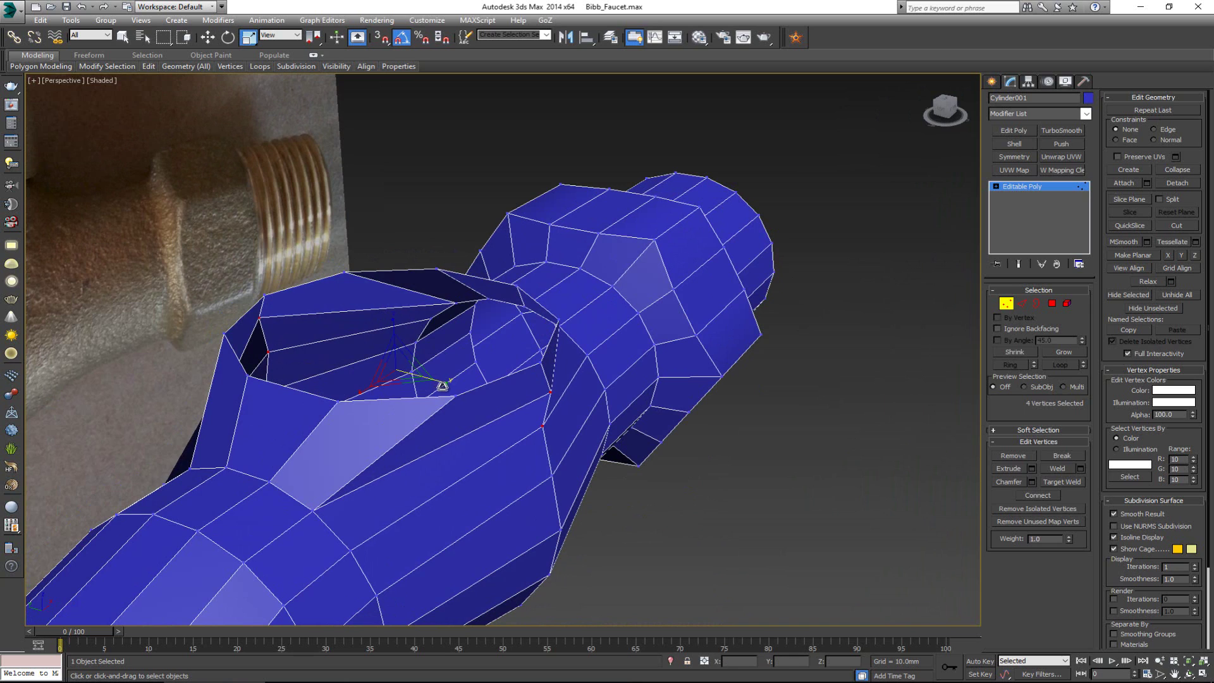
left_click(1006, 304)
left_click(961, 335)
middle_click_drag(582, 460, 502, 458, "alt")
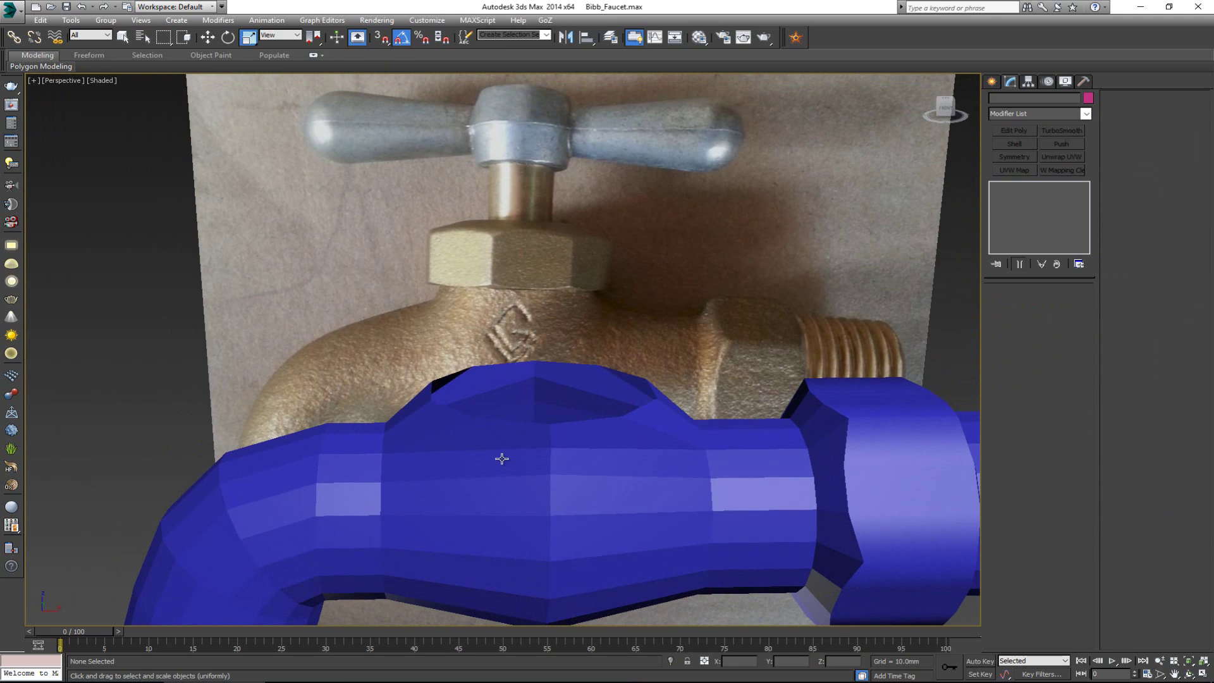
Select the opening's border and extend it straight up along Z to form a vertical collar behind the nut in the photo
left_click(580, 454)
key("3")
left_click(589, 420)
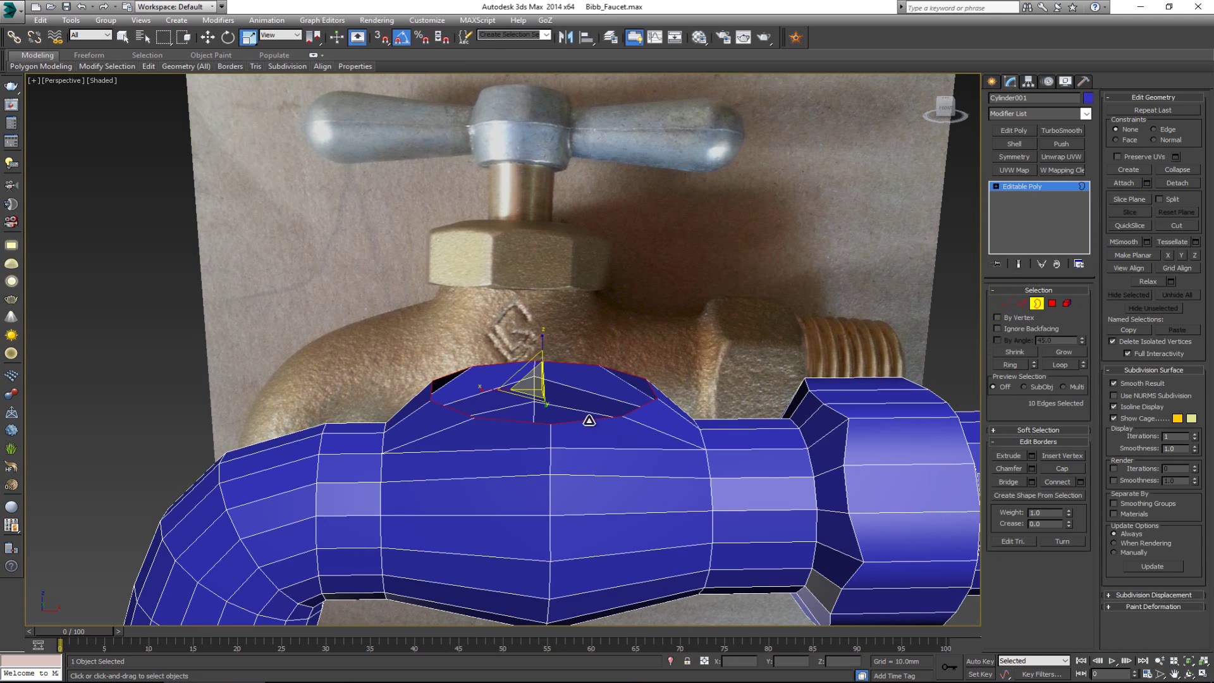
key("w")
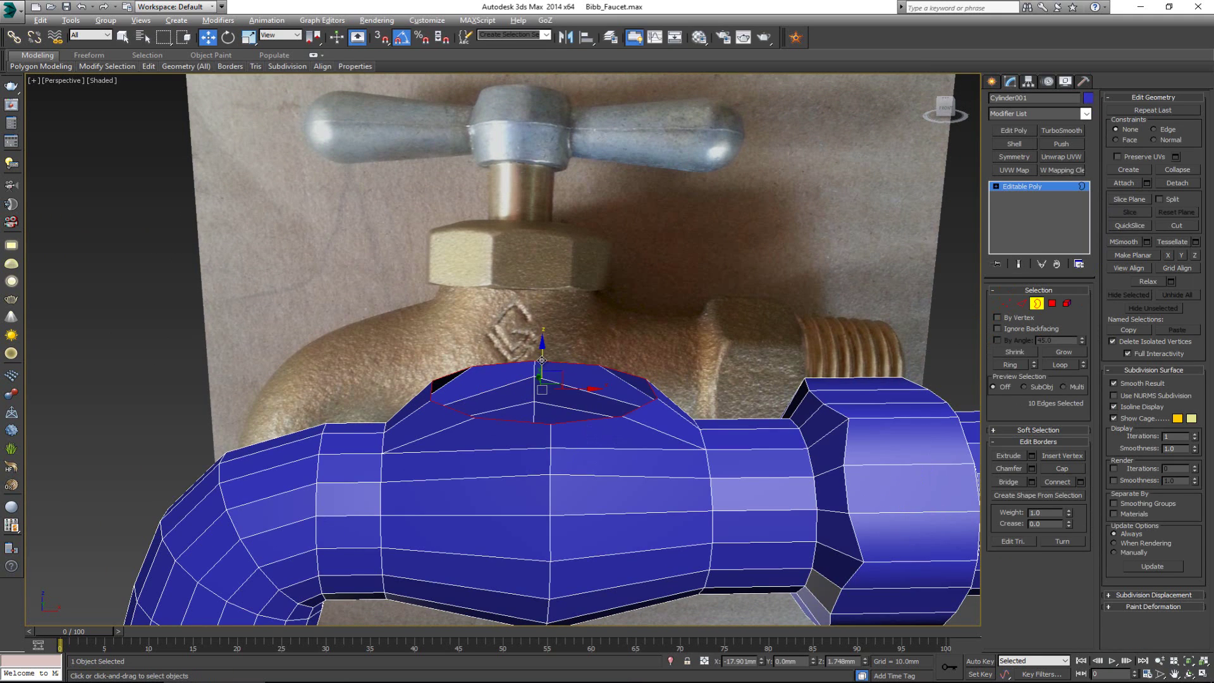
key("alt+w")
middle_click_drag(698, 180, 698, 187)
key("alt+w")
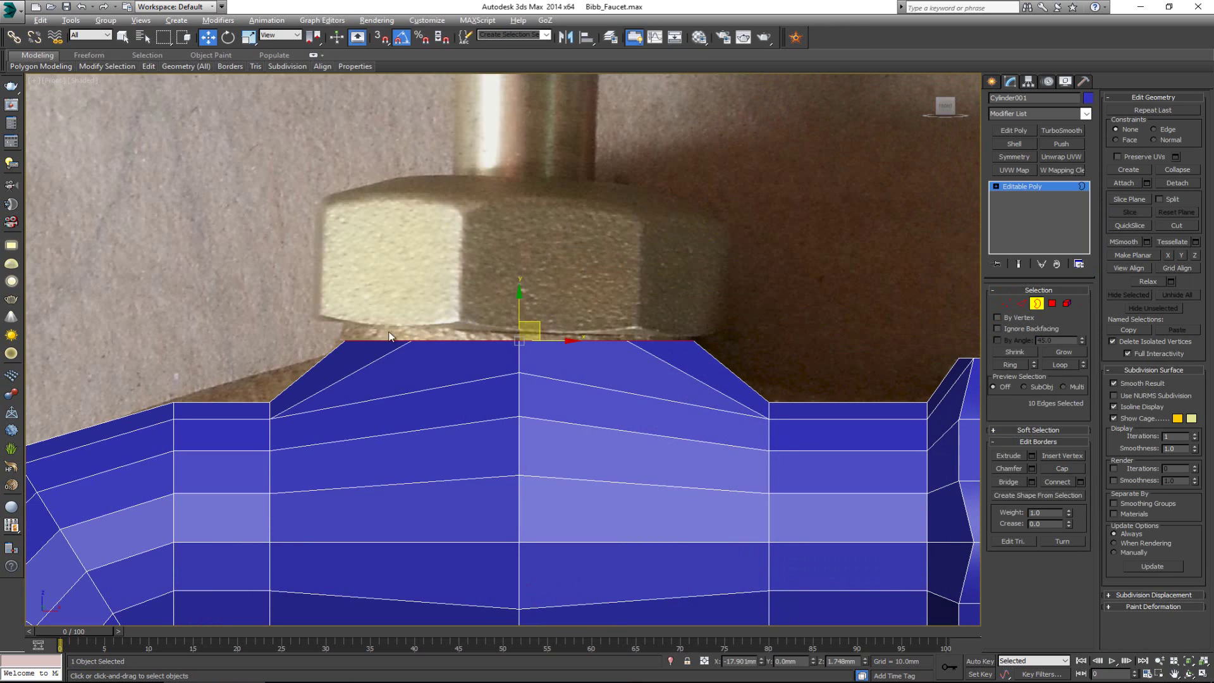
left_click_drag(517, 306, 517, 230, "shift")
key("alt+w")
middle_click_drag(583, 415, 625, 435, "alt")
key("alt+w")
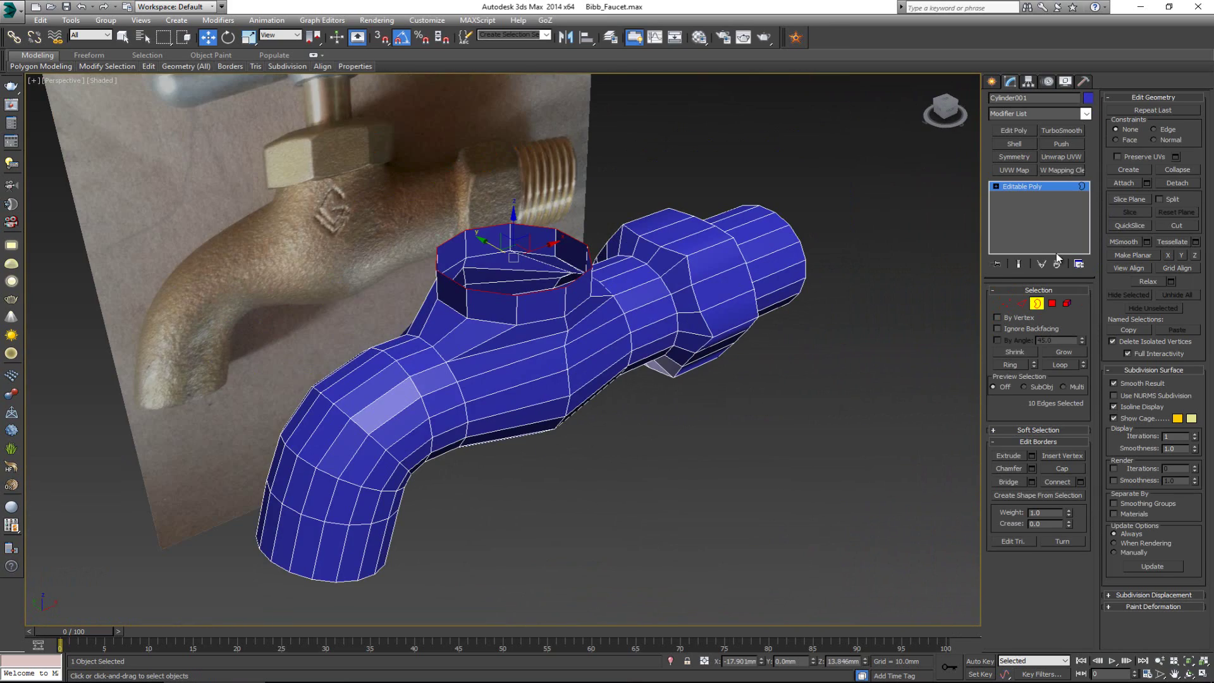
Preview the faucet body's smoothed shape with a TurboSmooth modifier, and remove the modifier again
left_click(1037, 303)
left_click(553, 442)
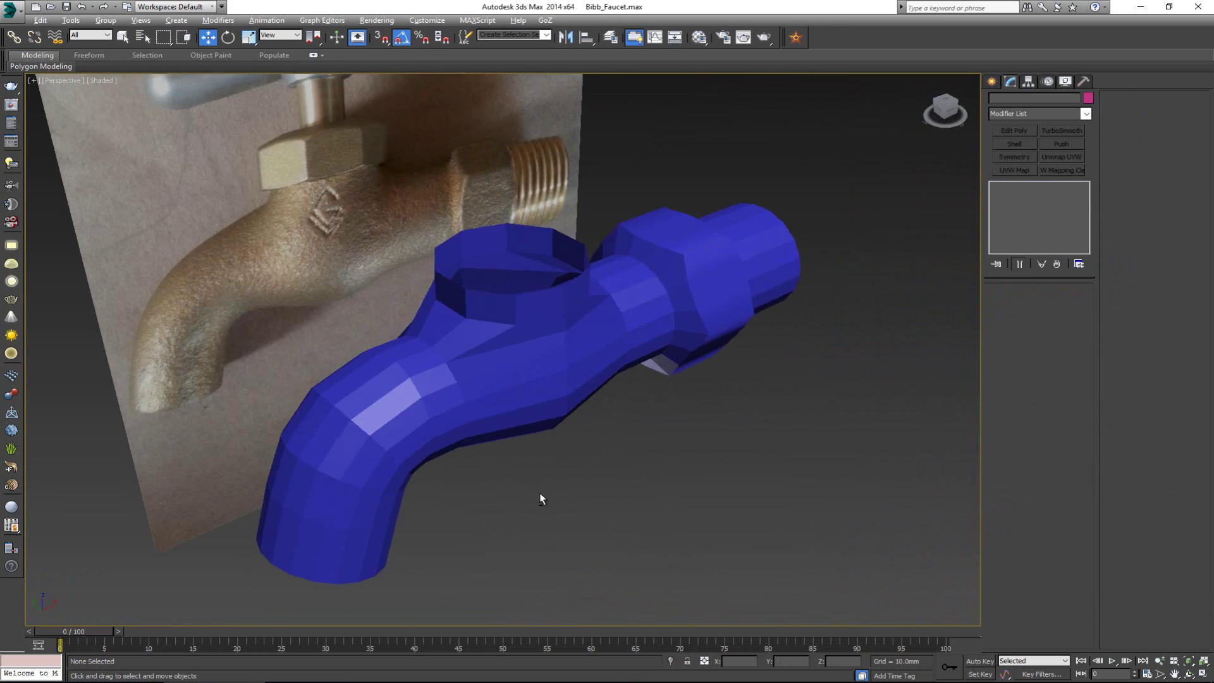
middle_click_drag(540, 498, 476, 469, "alt")
scroll(477, 469, "up", 2)
left_click(477, 469)
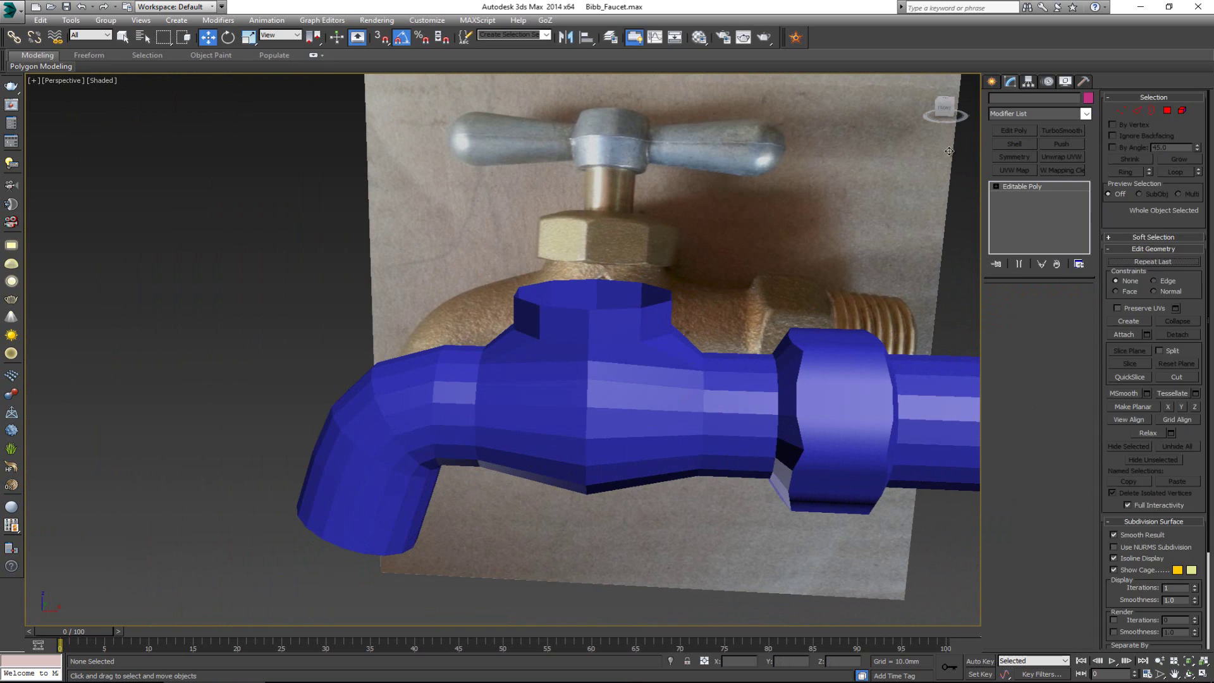
left_click(1061, 131)
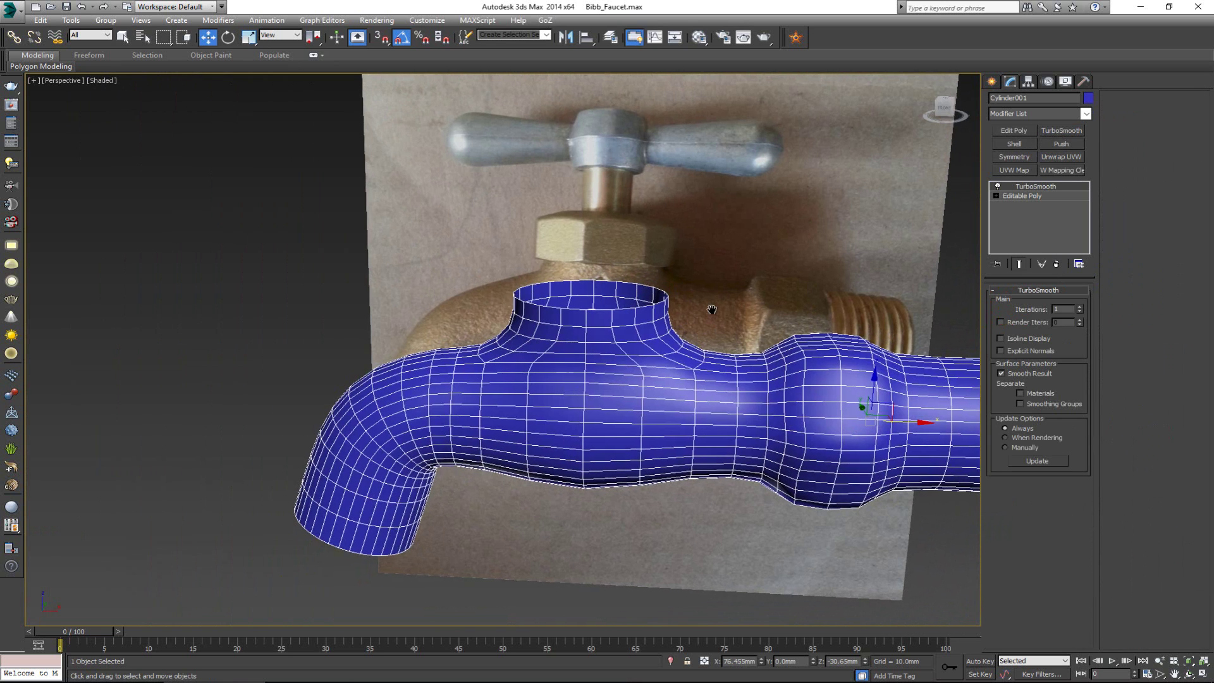
scroll(708, 473, "down", 3)
left_click(708, 473)
mouse_move(615, 437)
middle_mouse_down("alt")
mouse_move(700, 411)
mouse_move(631, 428)
mouse_move(633, 443)
mouse_move(607, 430)
middle_mouse_up("alt")
left_click(504, 383)
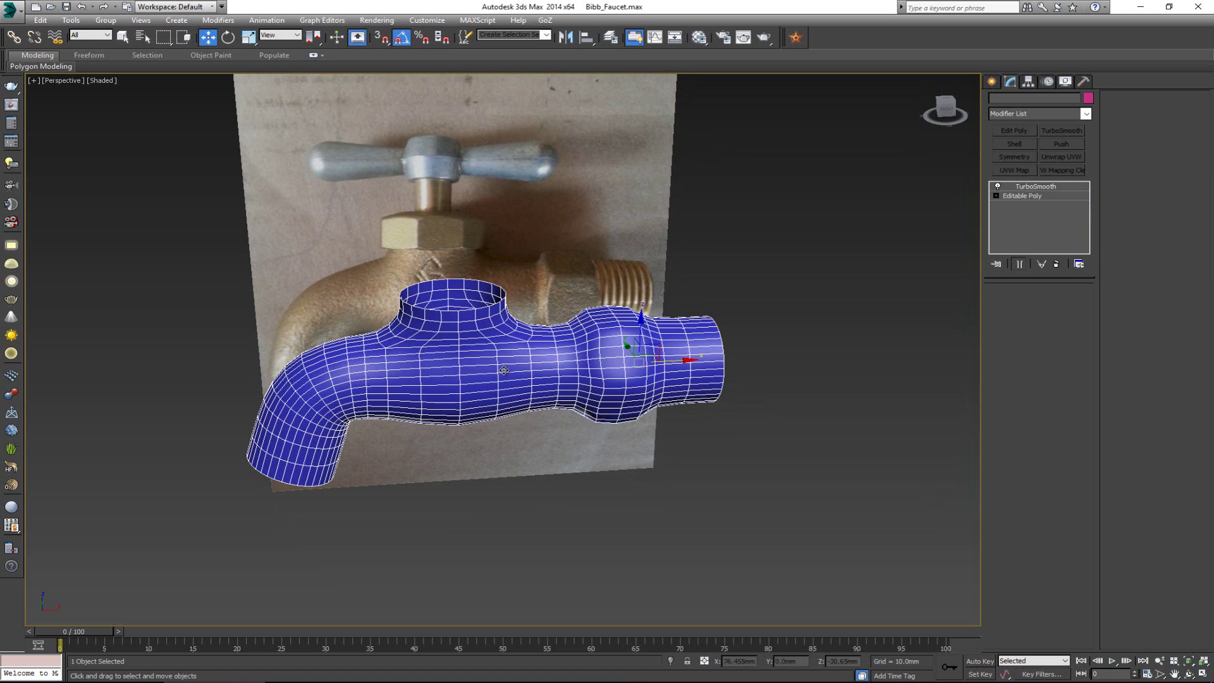
left_click(1056, 264)
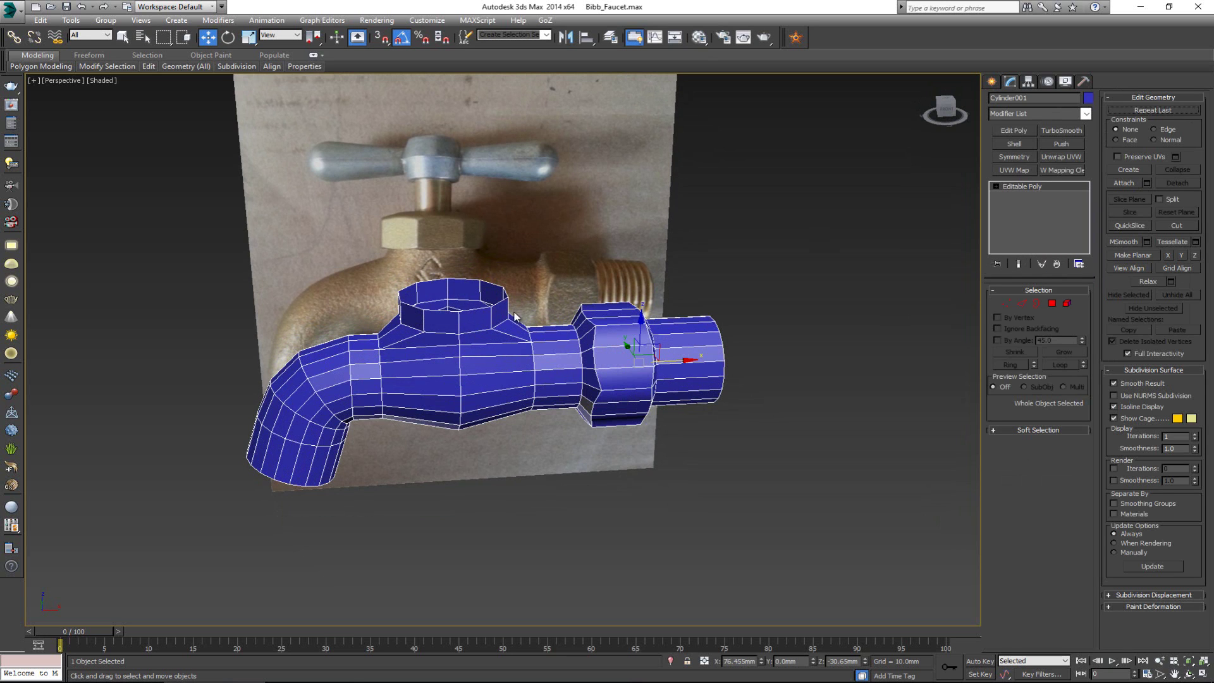
Select both edge loops bounding the hexagonal section near the pipe end, plus one corner edge between them
scroll(549, 356, "up", 1)
middle_click_drag(548, 356, 552, 338, "alt")
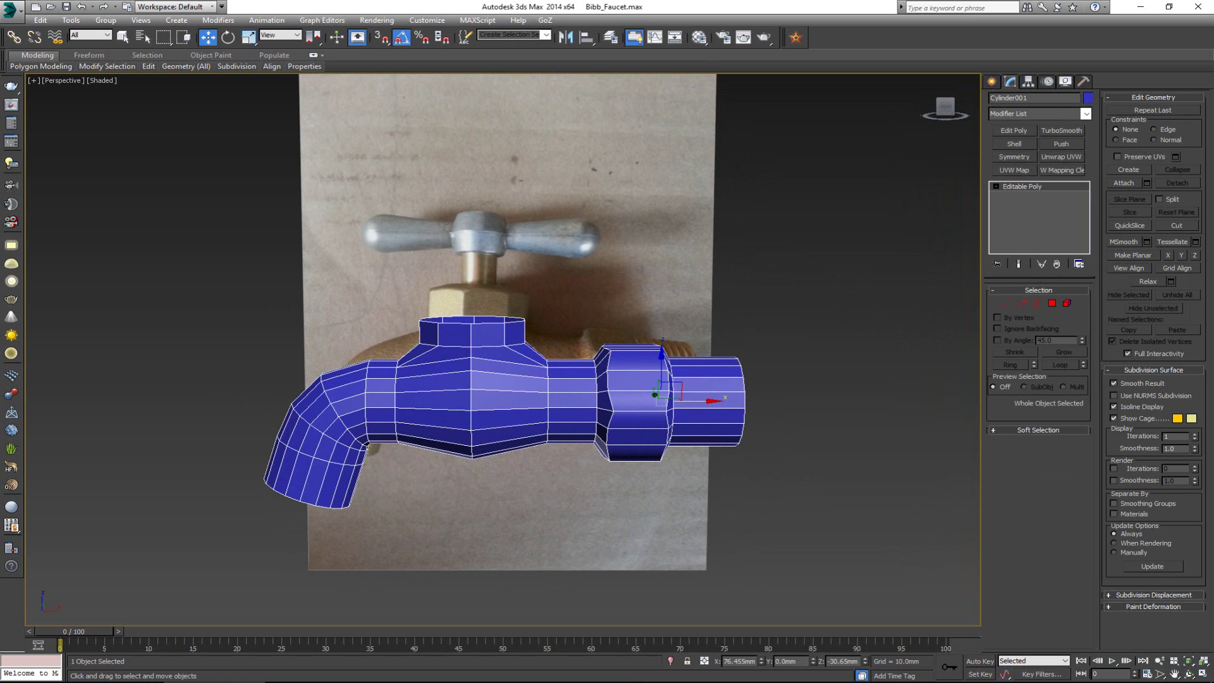
scroll(711, 410, "up", 5)
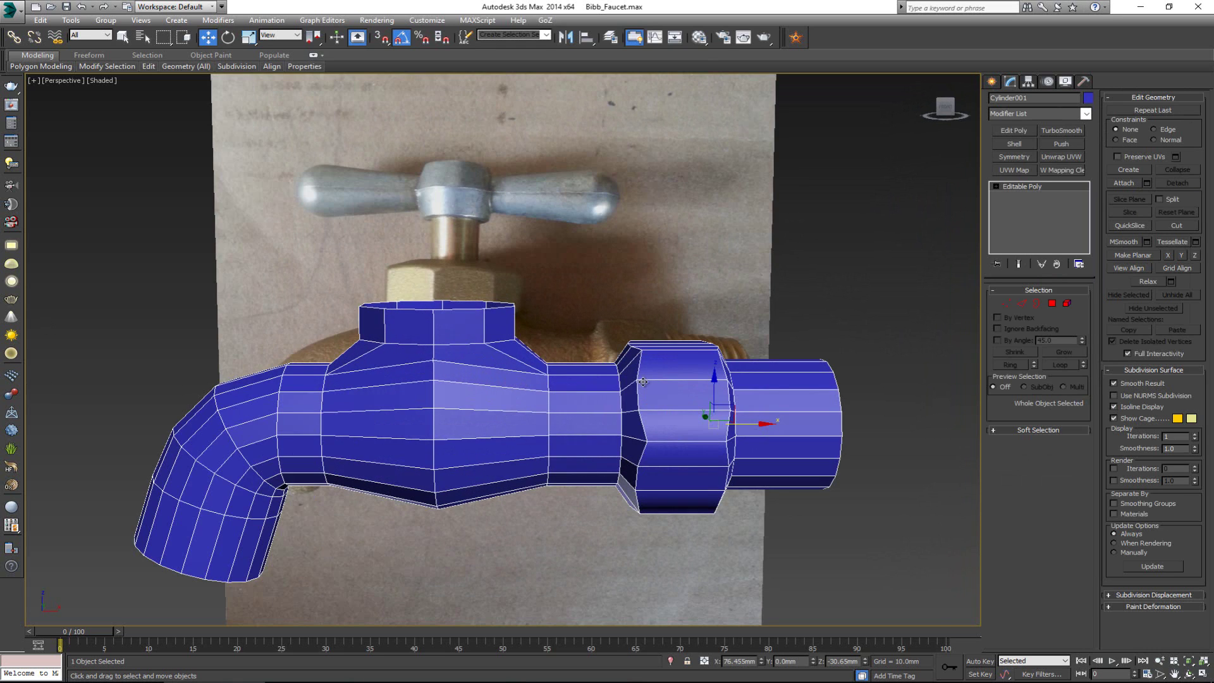
key("2")
double_click(467, 320)
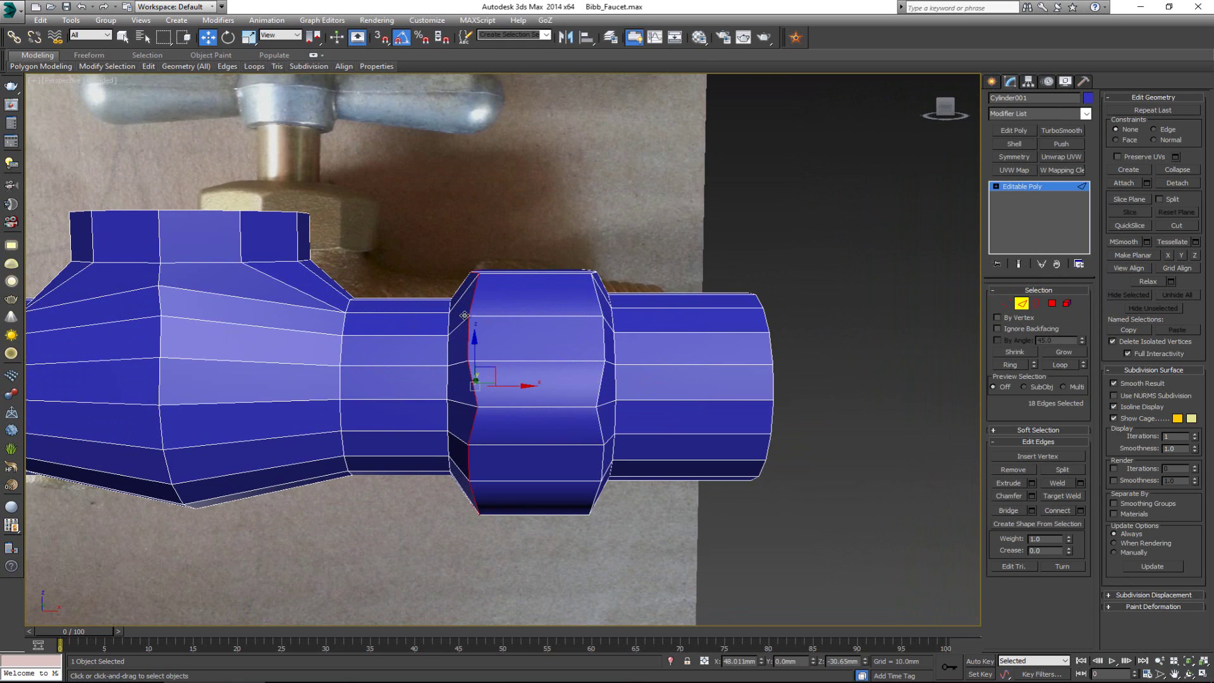
middle_click_drag(468, 320, 418, 158, "alt")
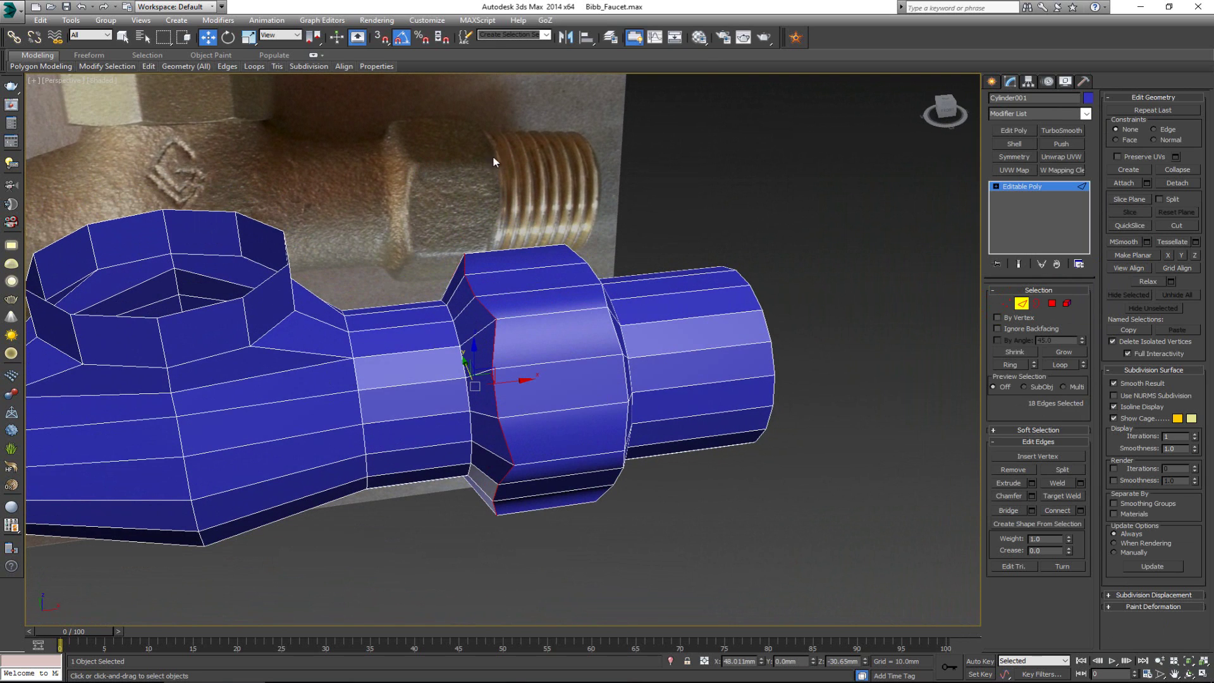
middle_click_drag(600, 323, 554, 294, "alt")
left_click(545, 345, "ctrl")
left_click(554, 295, "ctrl")
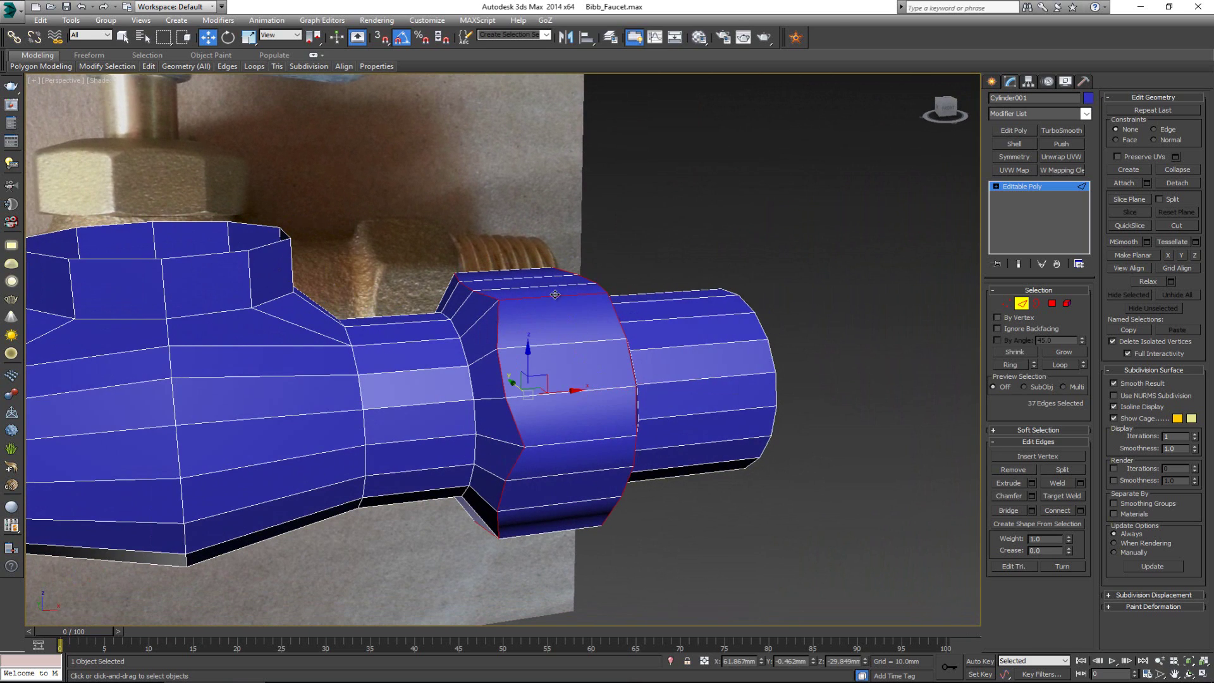
Add the remaining five corner edges around the hexagonal section to the edge selection
middle_click_drag(565, 455, 577, 380, "alt")
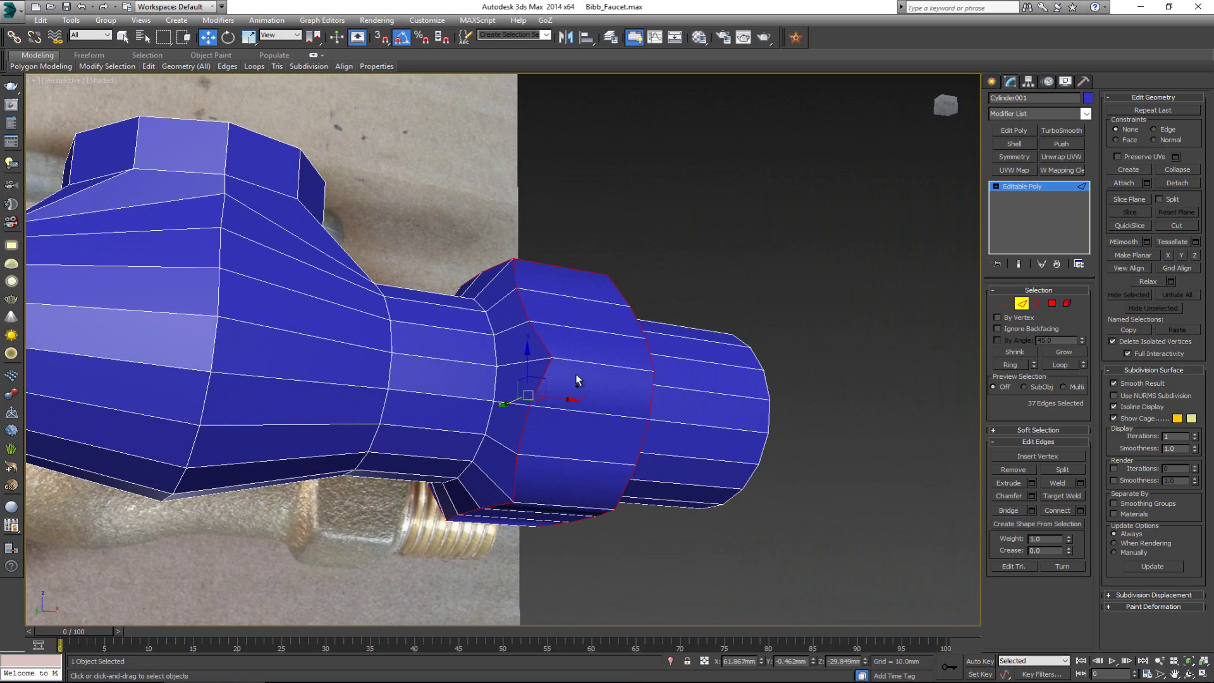
left_click(575, 364, "ctrl")
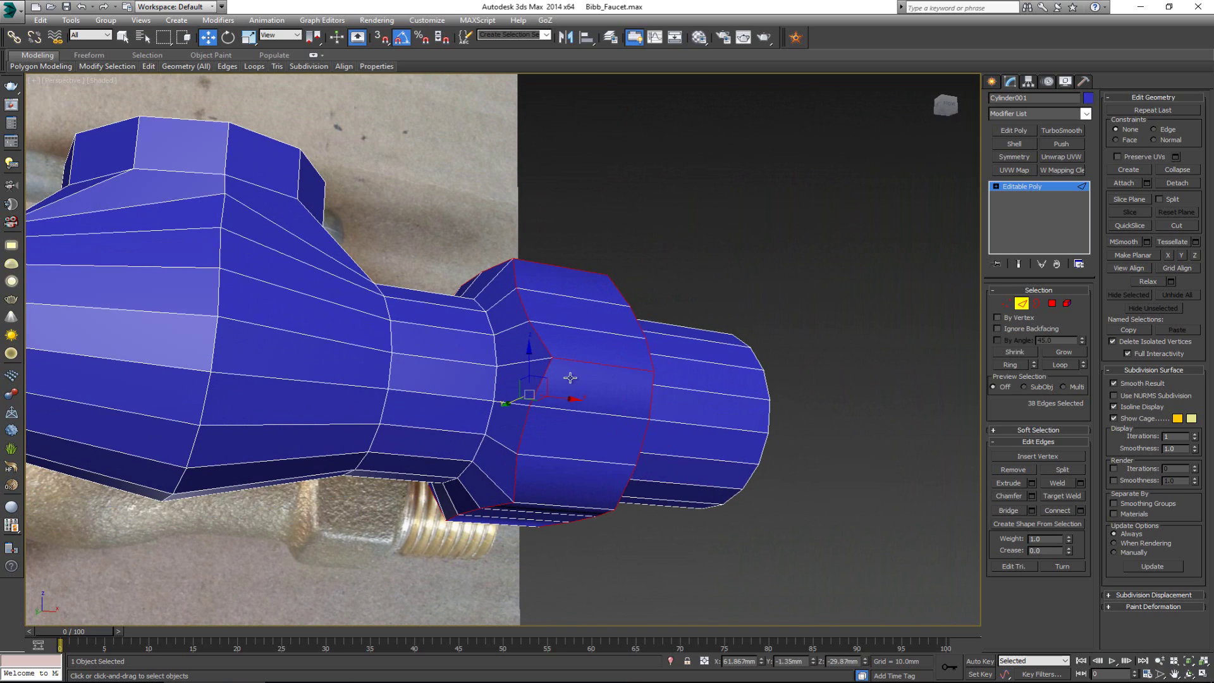
middle_click_drag(569, 466, 622, 372, "alt")
left_click(556, 422, "ctrl")
left_click(478, 379, "ctrl")
left_click(651, 449, "ctrl")
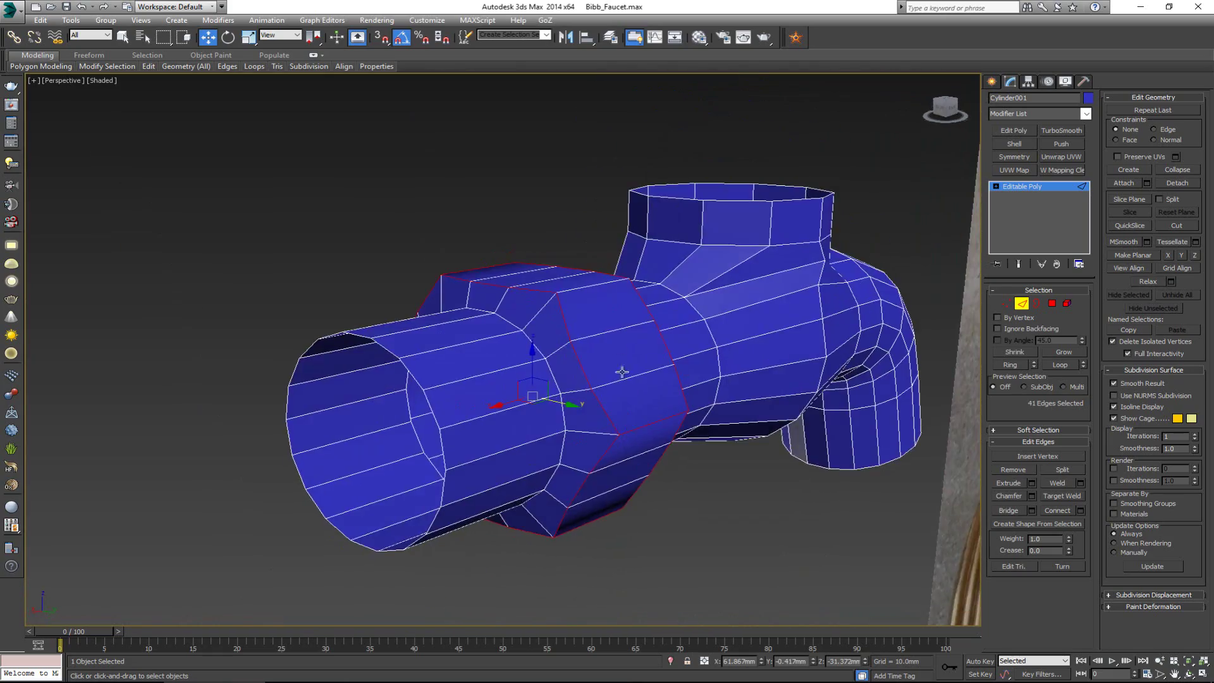
left_click(574, 288, "ctrl")
middle_click_drag(574, 288, 695, 392, "alt")
scroll(806, 474, "up", 5)
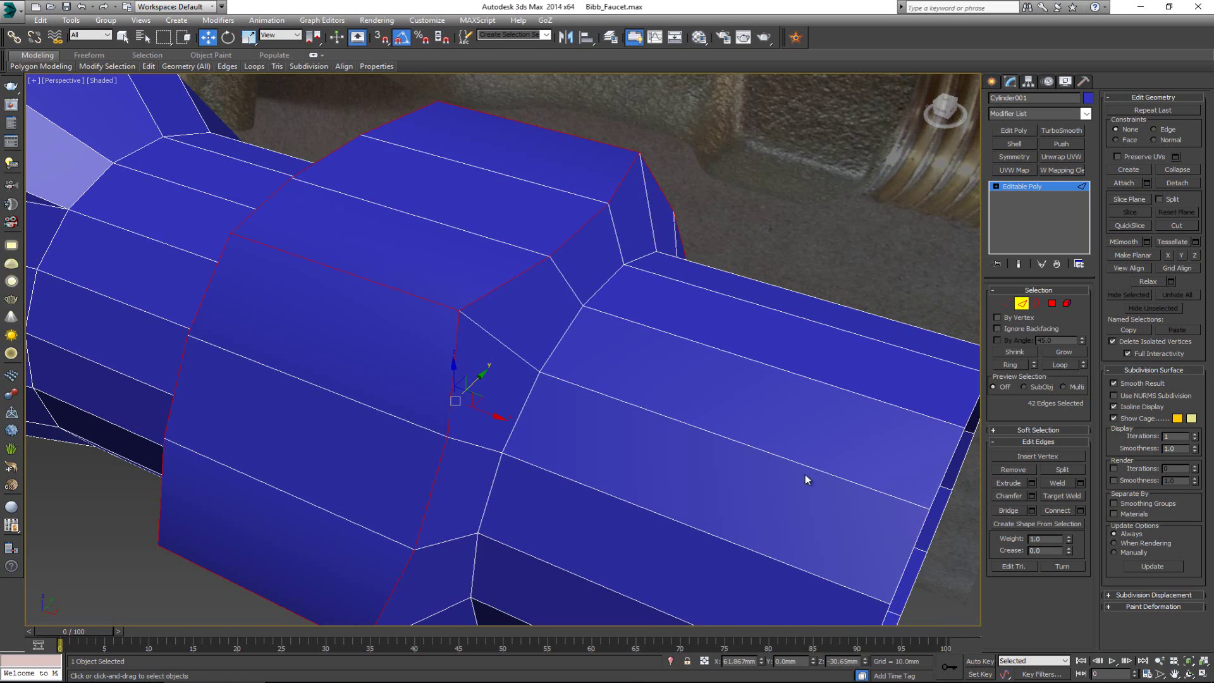
Chamfer the selected edges of the hexagonal section by 0.1 mm
left_click(1031, 495)
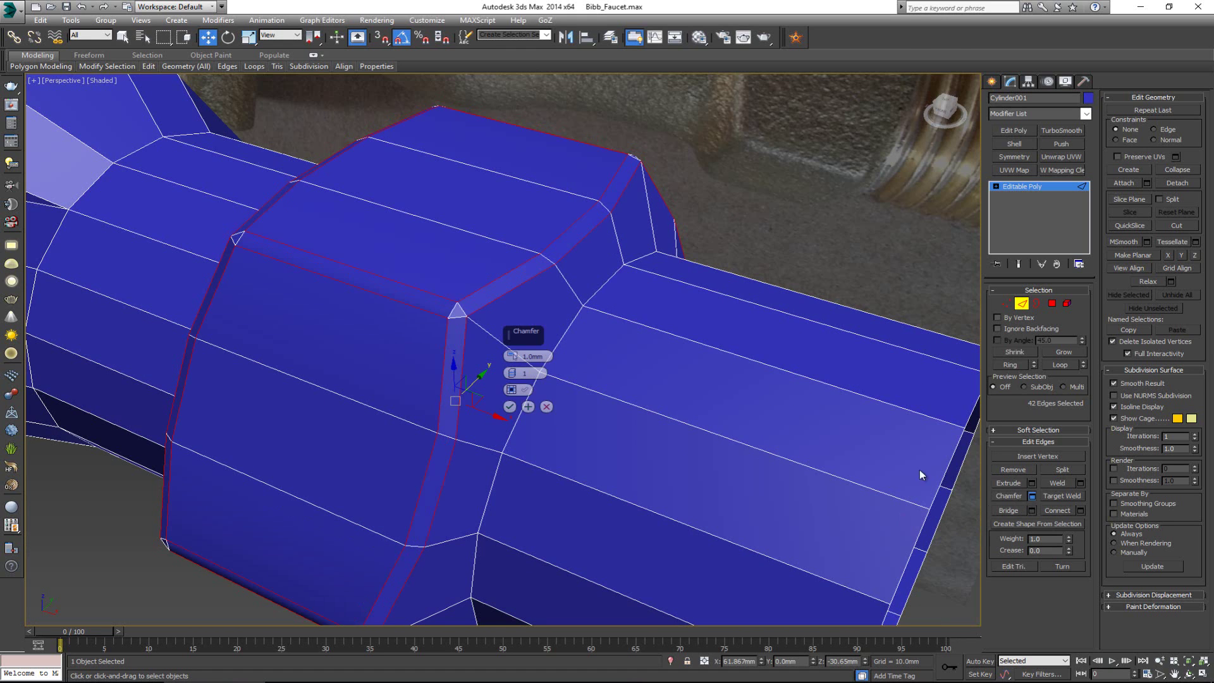
double_click(546, 356)
type("0.1")
key("Return")
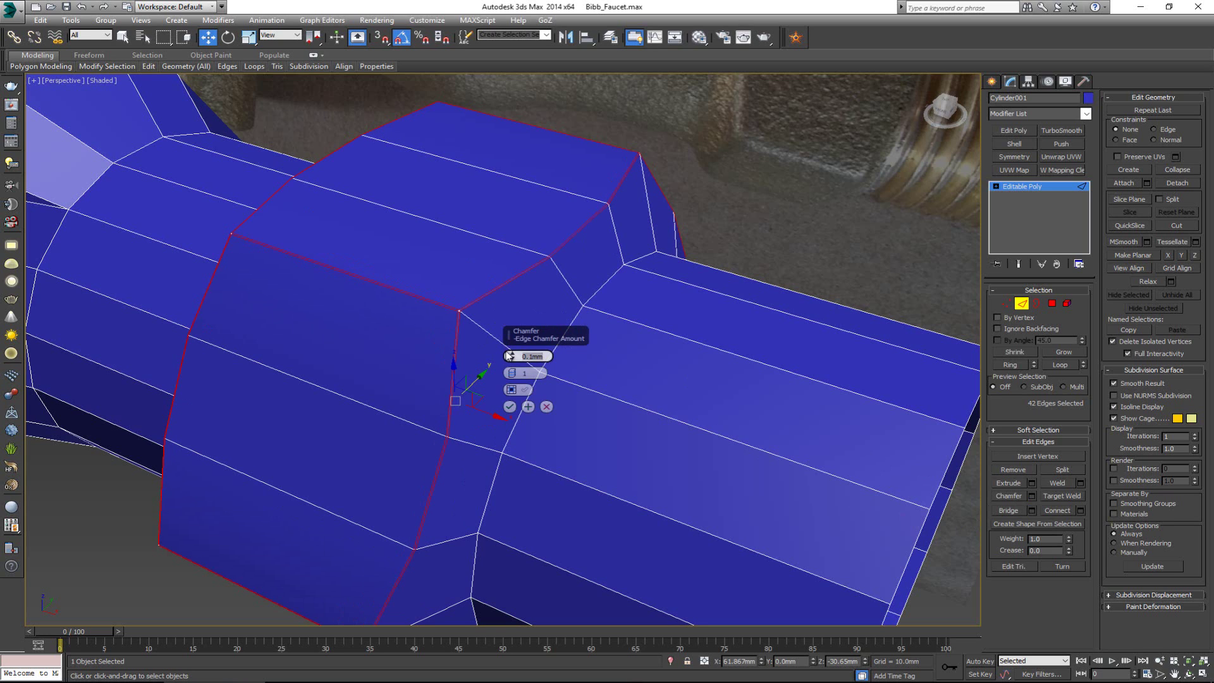
scroll(451, 302, "up", 2)
scroll(464, 328, "up", 3)
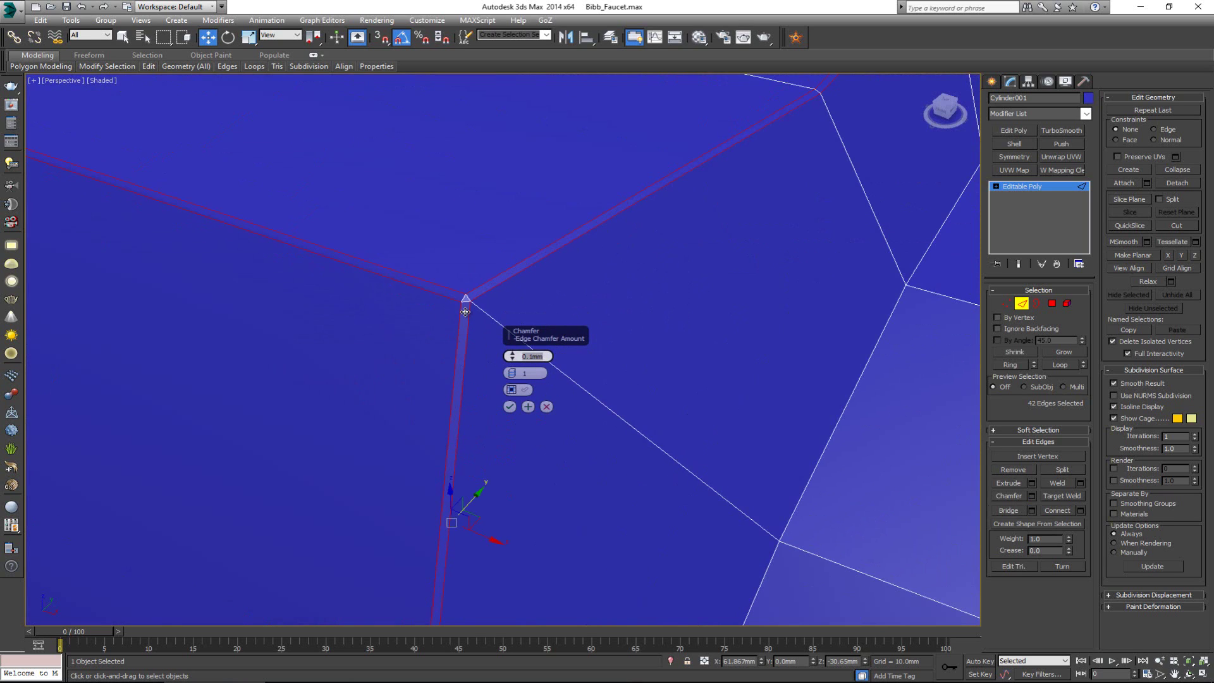
scroll(464, 298, "up", 2)
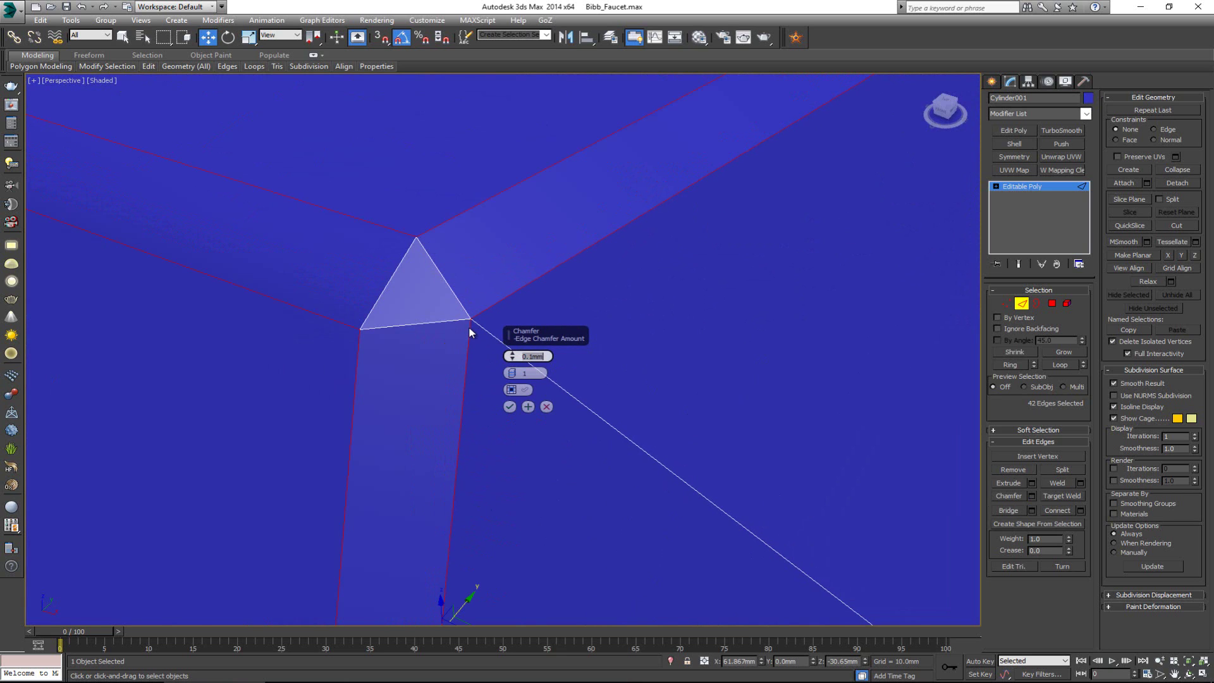
scroll(381, 354, "down", 5)
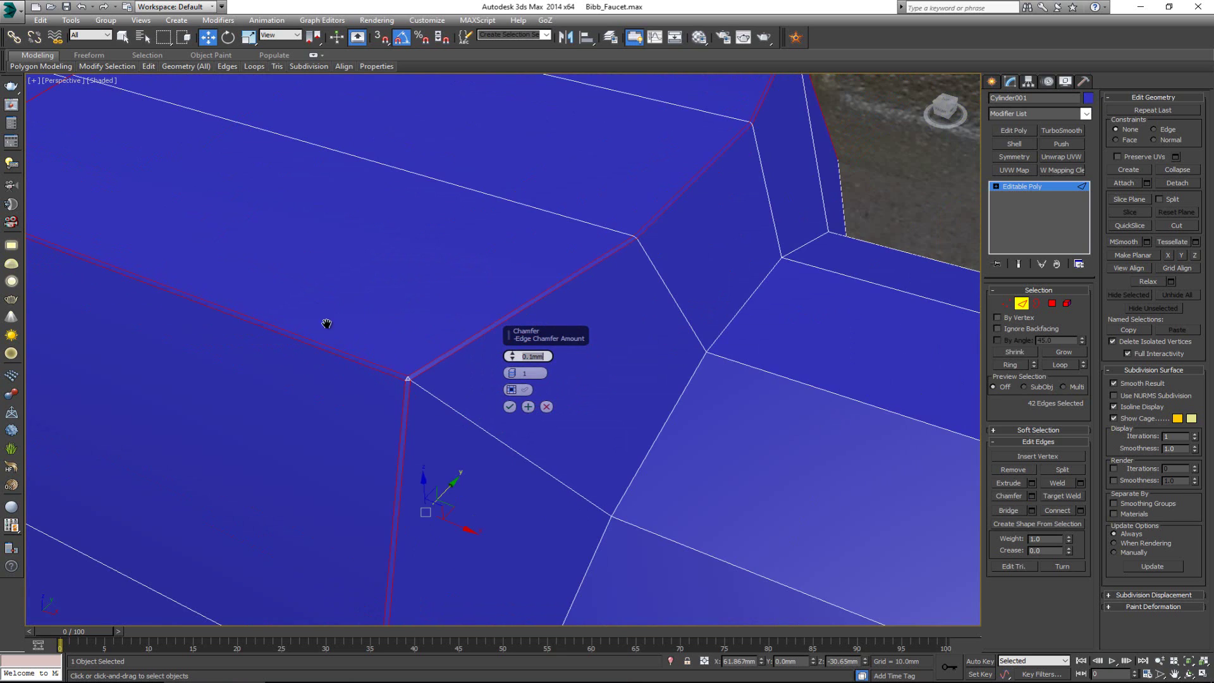
scroll(326, 324, "down", 5)
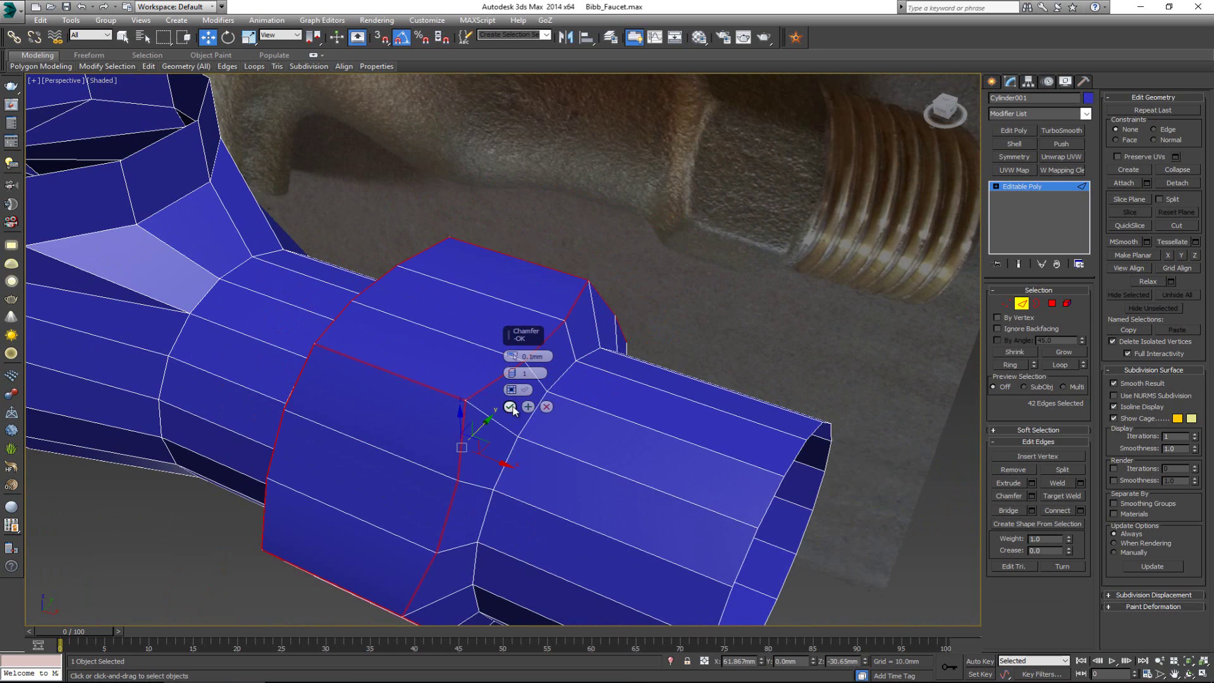
left_click(510, 407)
middle_click_drag(509, 374, 946, 334, "alt")
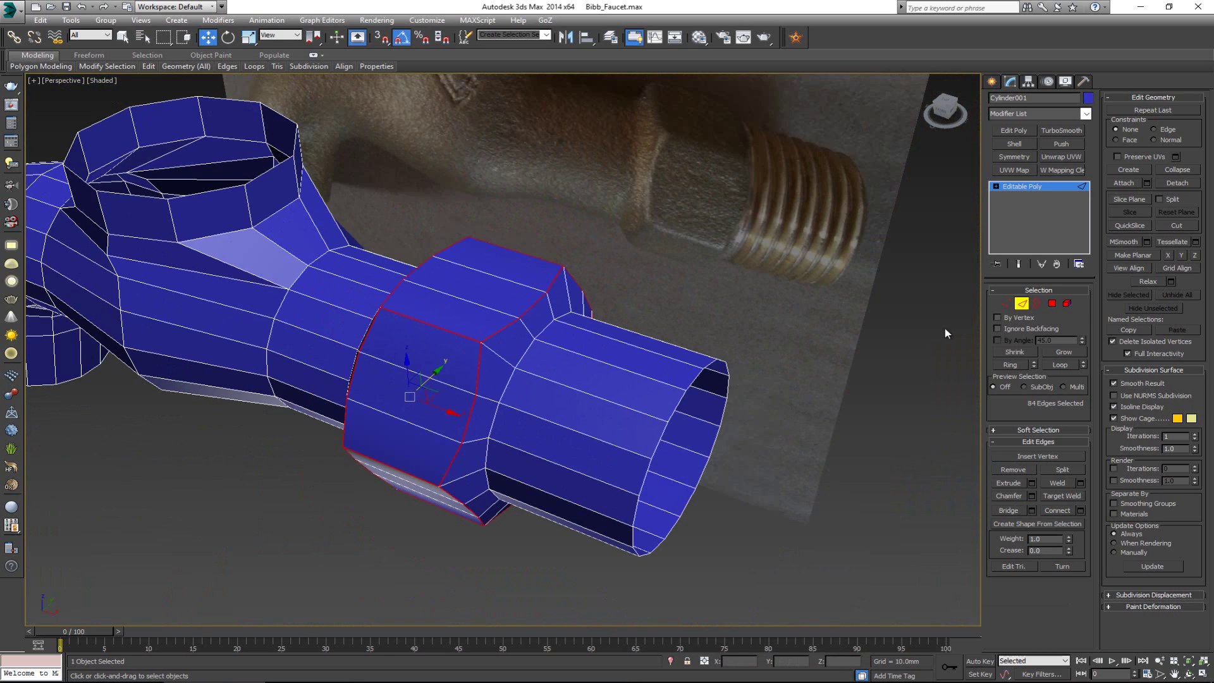
Leave edge editing and apply a TurboSmooth modifier with 2 iterations to the faucet body
left_click(1022, 303)
left_click(793, 569)
left_click(481, 396)
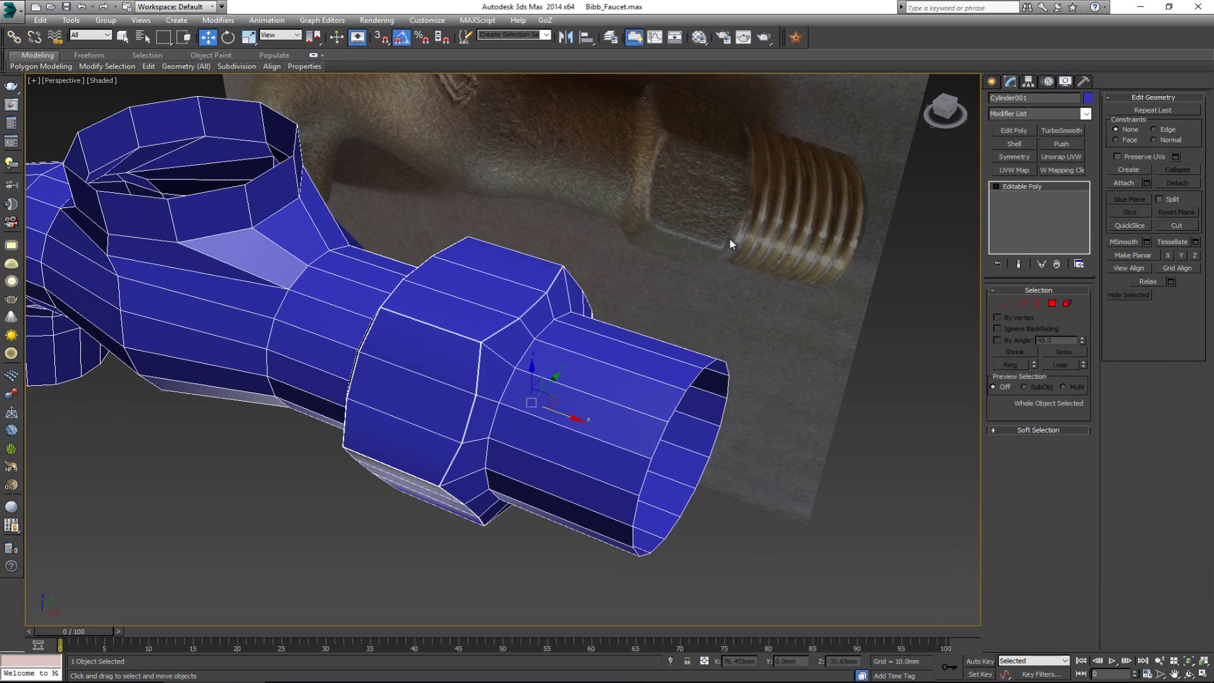
left_click(1054, 132)
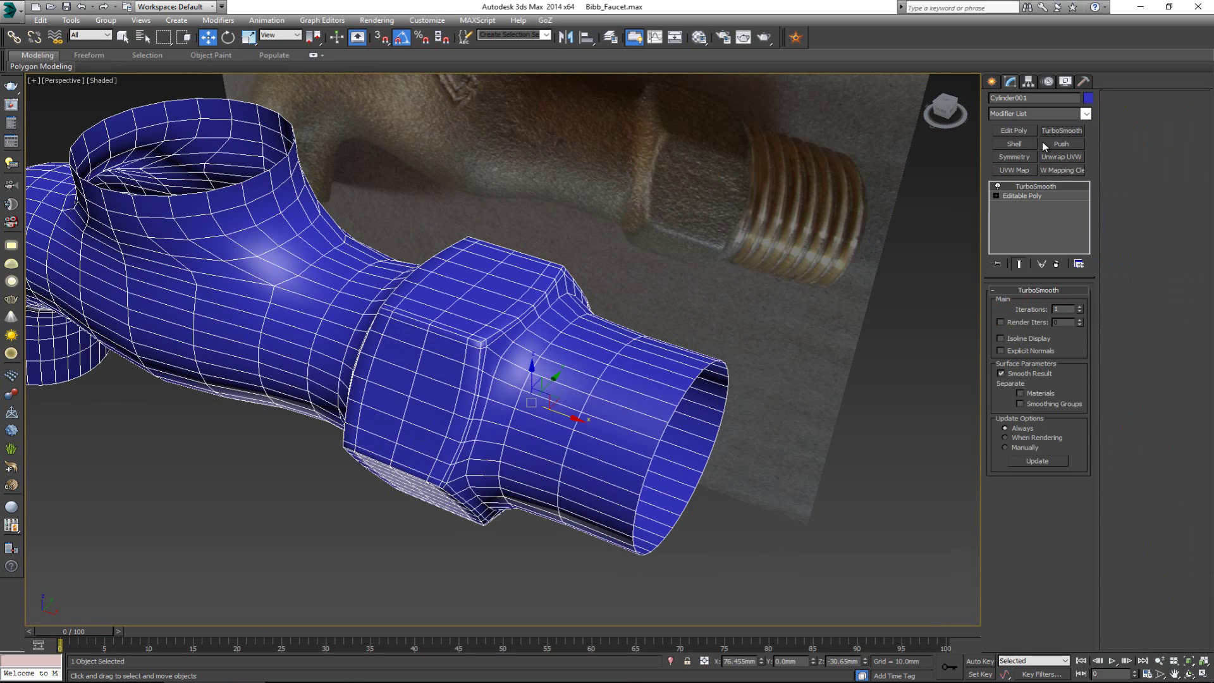
left_click(1079, 306)
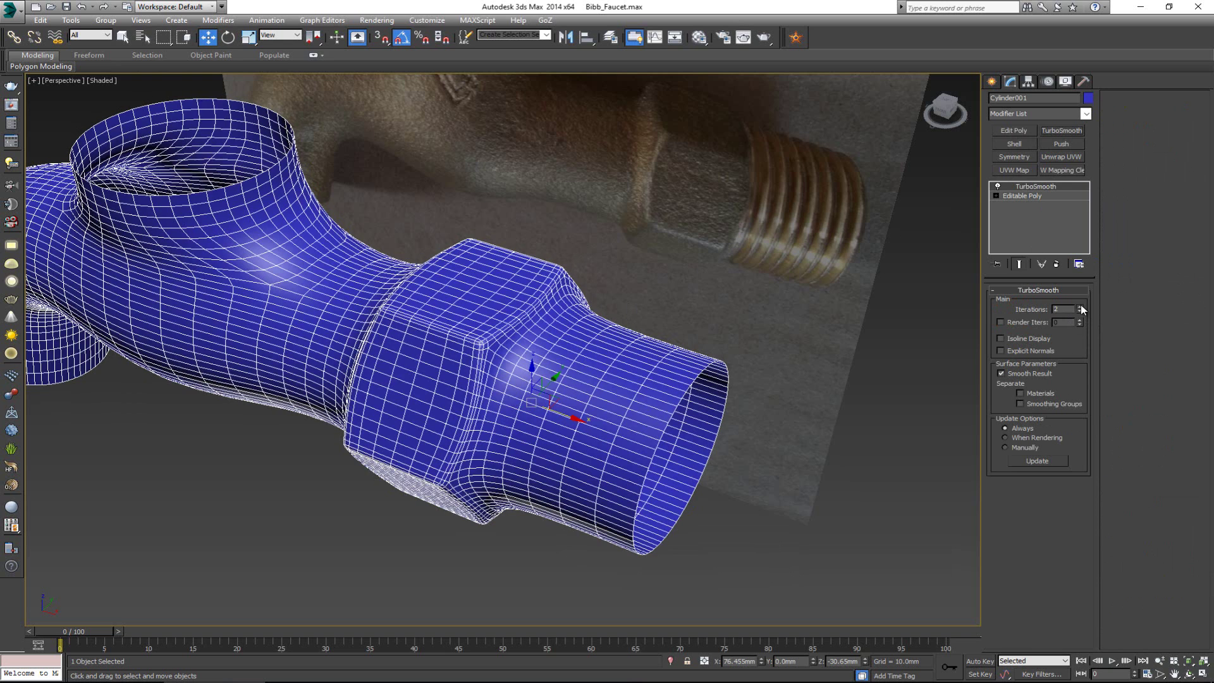
Deselect the faucet body and examine its smoothed hexagonal section from several angles
left_click(819, 570)
mouse_move(387, 434)
middle_mouse_down("alt")
mouse_move(474, 401)
mouse_move(414, 396)
mouse_move(462, 402)
middle_mouse_up("alt")
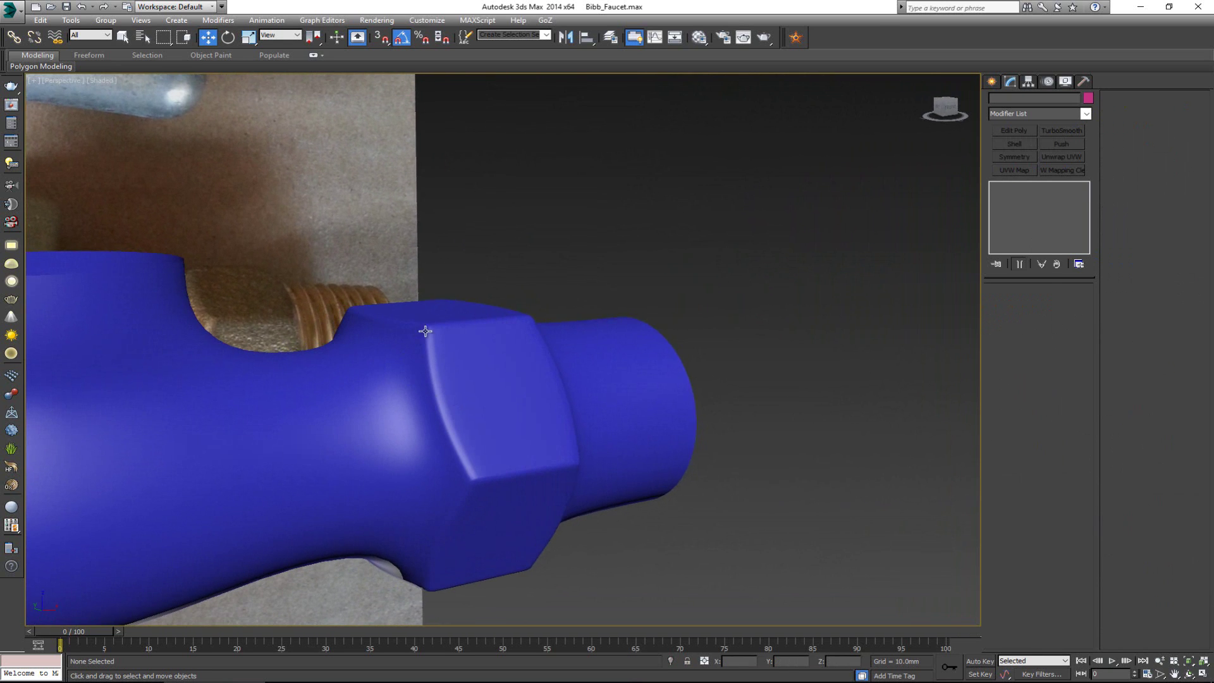
scroll(348, 393, "down", 3)
middle_click_drag(413, 398, 423, 412, "alt")
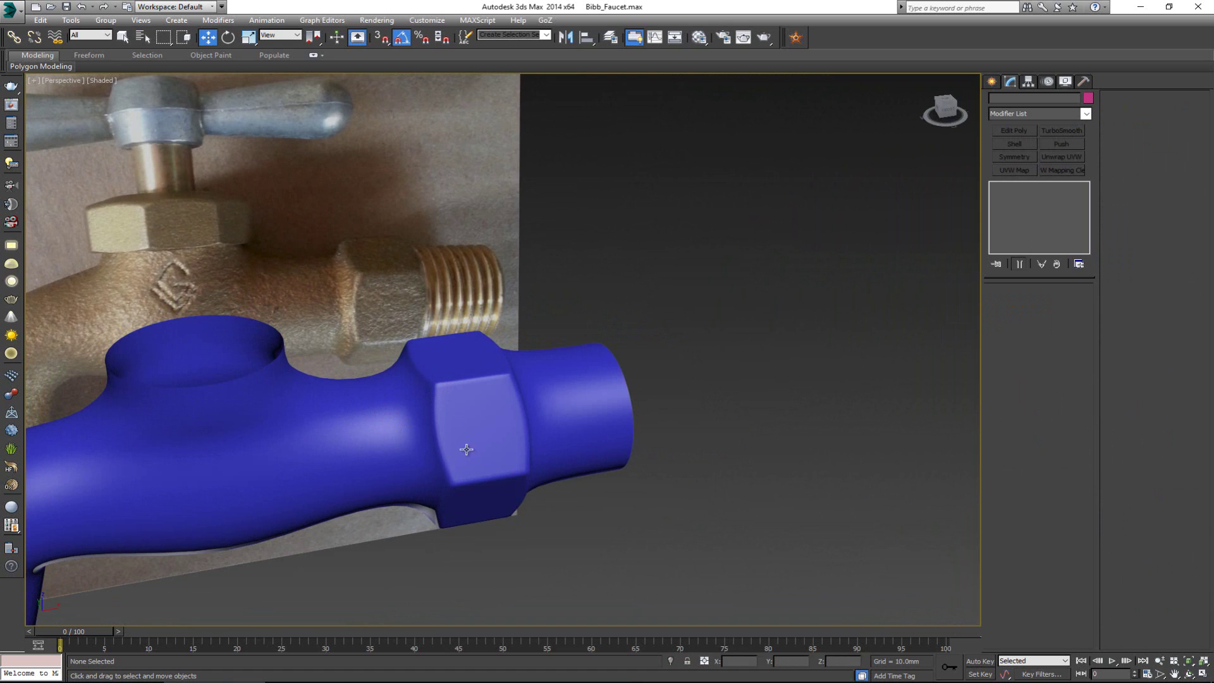
scroll(467, 448, "down", 2)
scroll(401, 434, "up", 3)
middle_click_drag(447, 442, 389, 441, "alt")
scroll(389, 442, "up", 3)
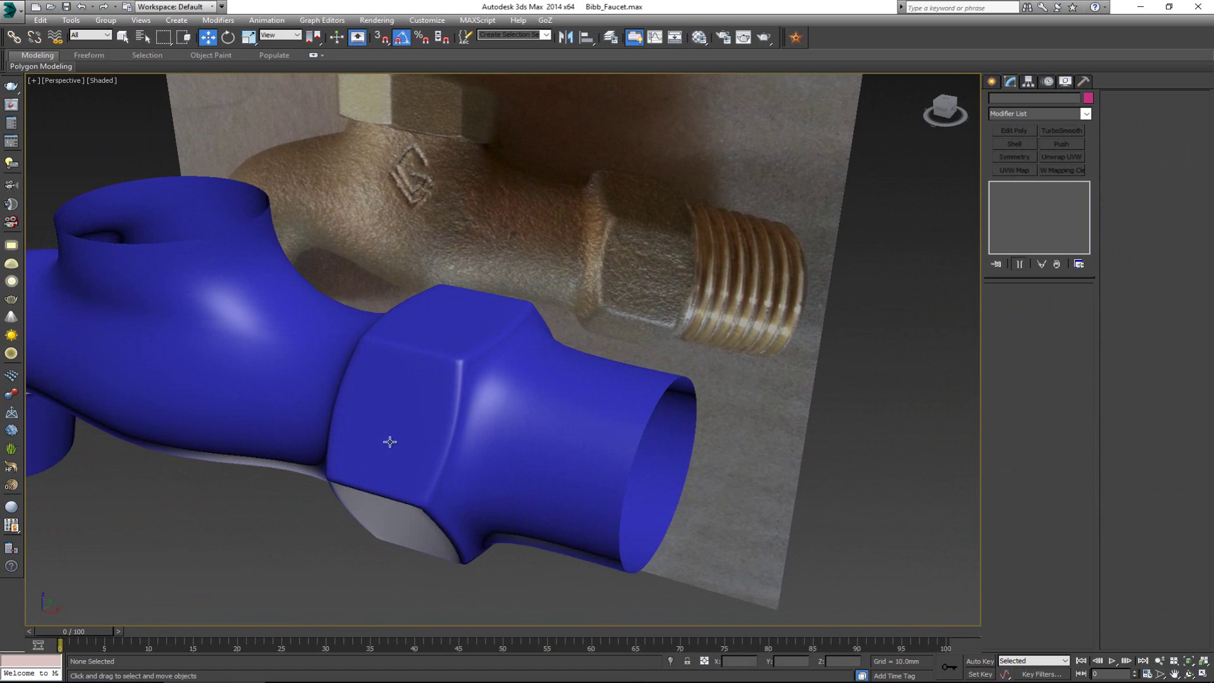
Below the TurboSmooth modifier, chamfer the edge loop where the pipe end meets the hexagonal section by 0.1 mm, and leave edge editing
left_click(519, 402)
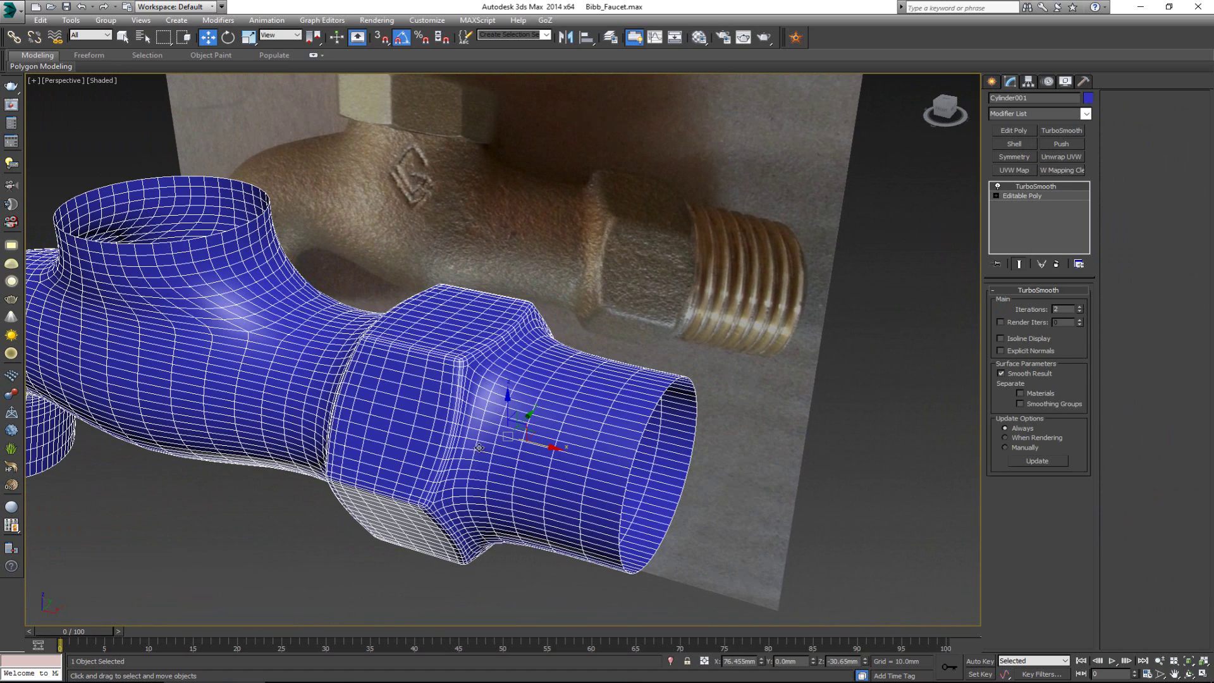
left_click(1040, 196)
scroll(478, 404, "up", 4)
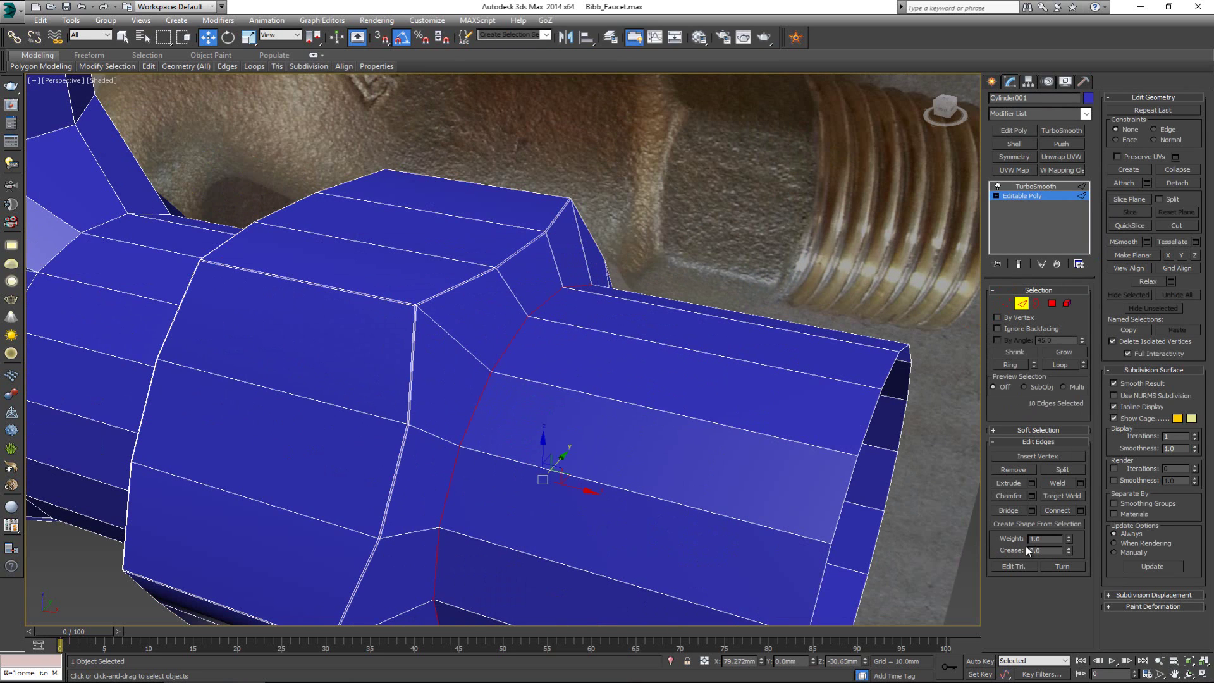
left_click(1032, 495)
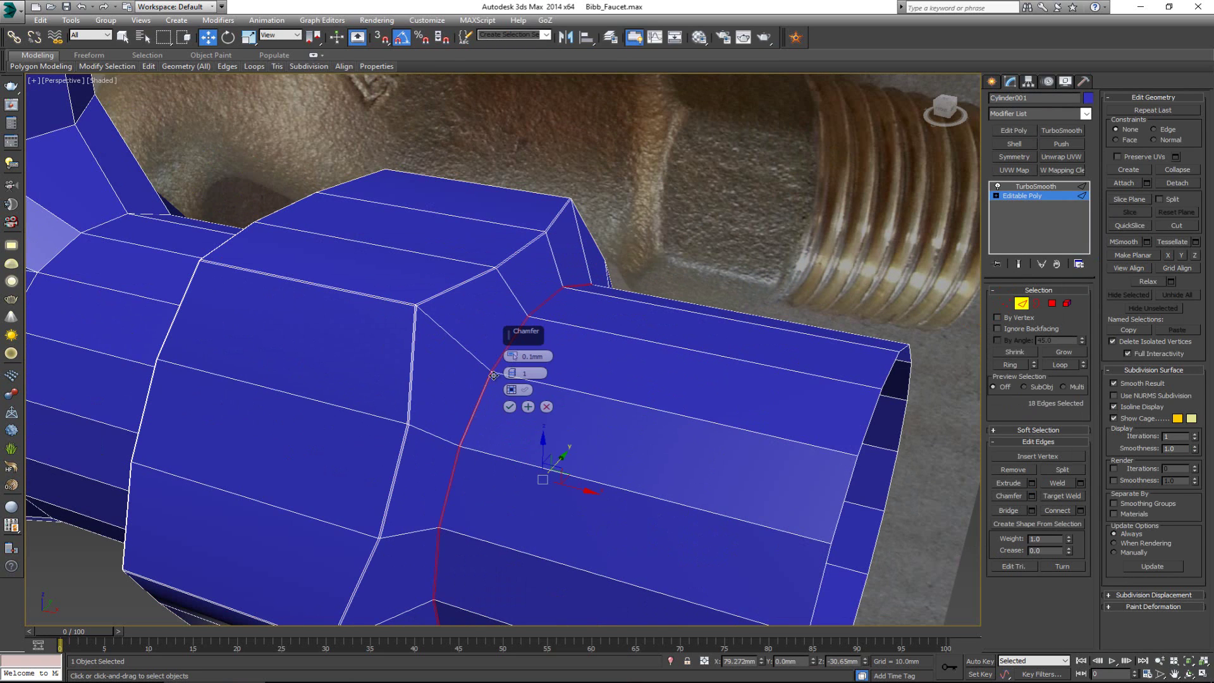
scroll(474, 428, "up", 2)
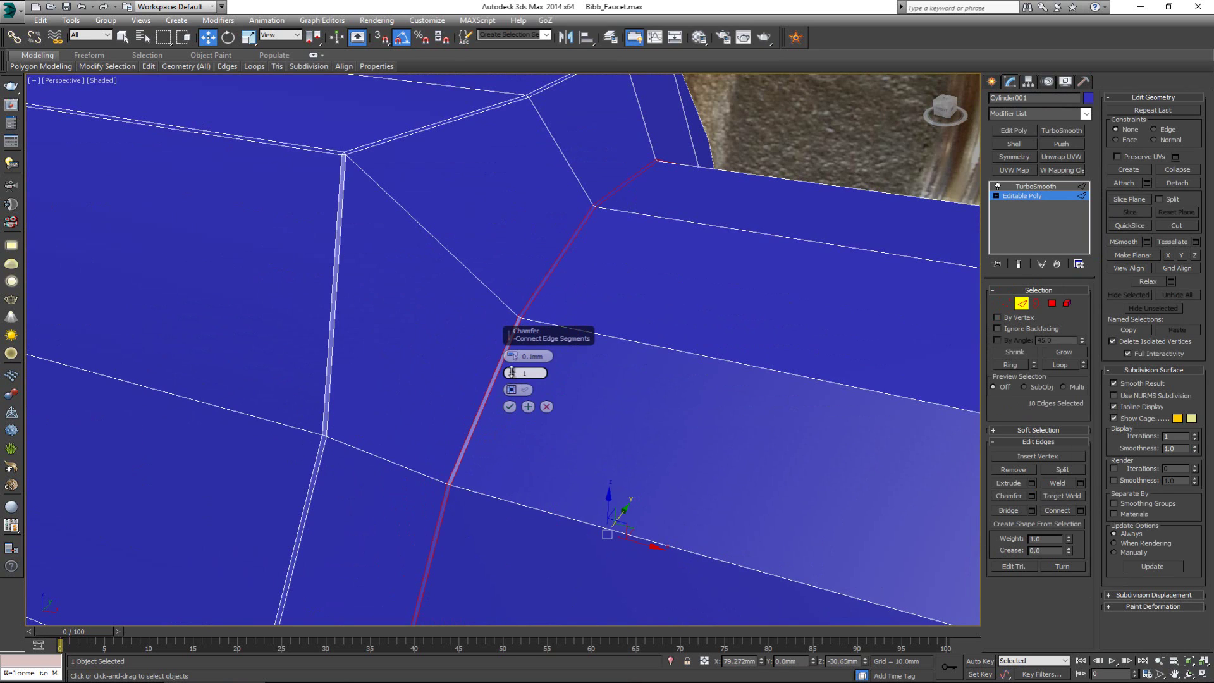
left_click_drag(511, 372, 511, 367)
left_click(510, 407)
scroll(588, 340, "down", 3)
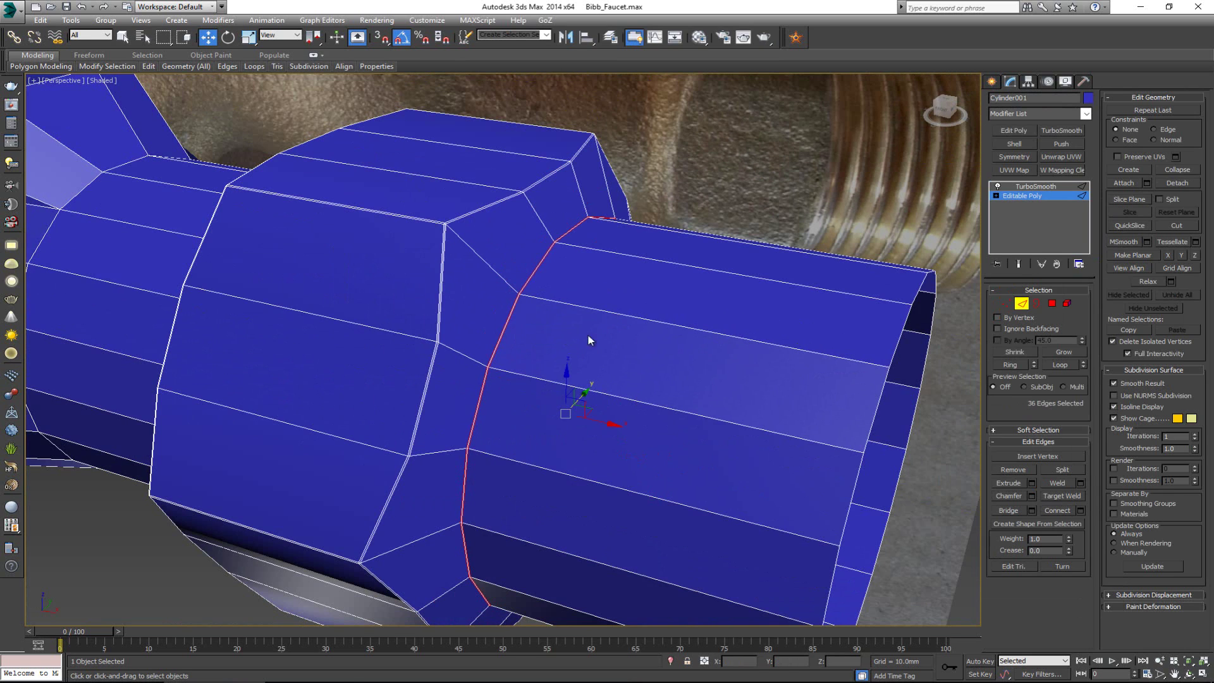
left_click(1021, 303)
scroll(569, 326, "down", 3)
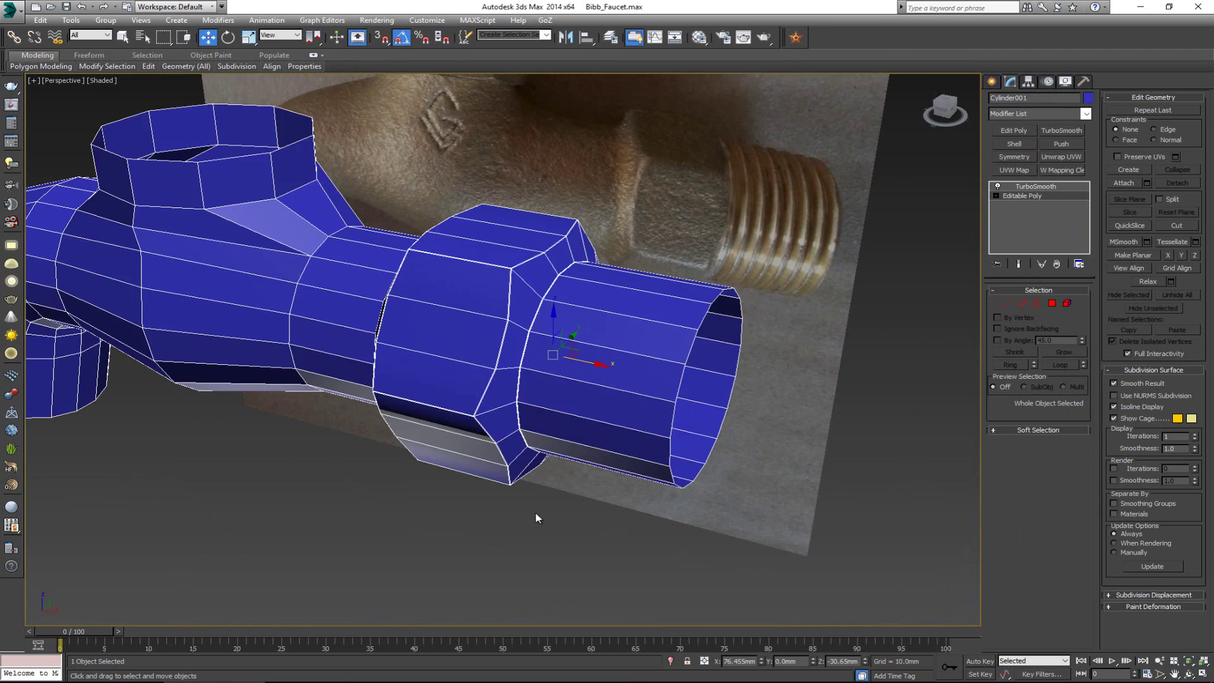
Compare the smoothed body's hexagonal section and pipe end with the faucet in the reference photo
left_click(538, 528)
left_click(557, 369)
left_click(639, 529)
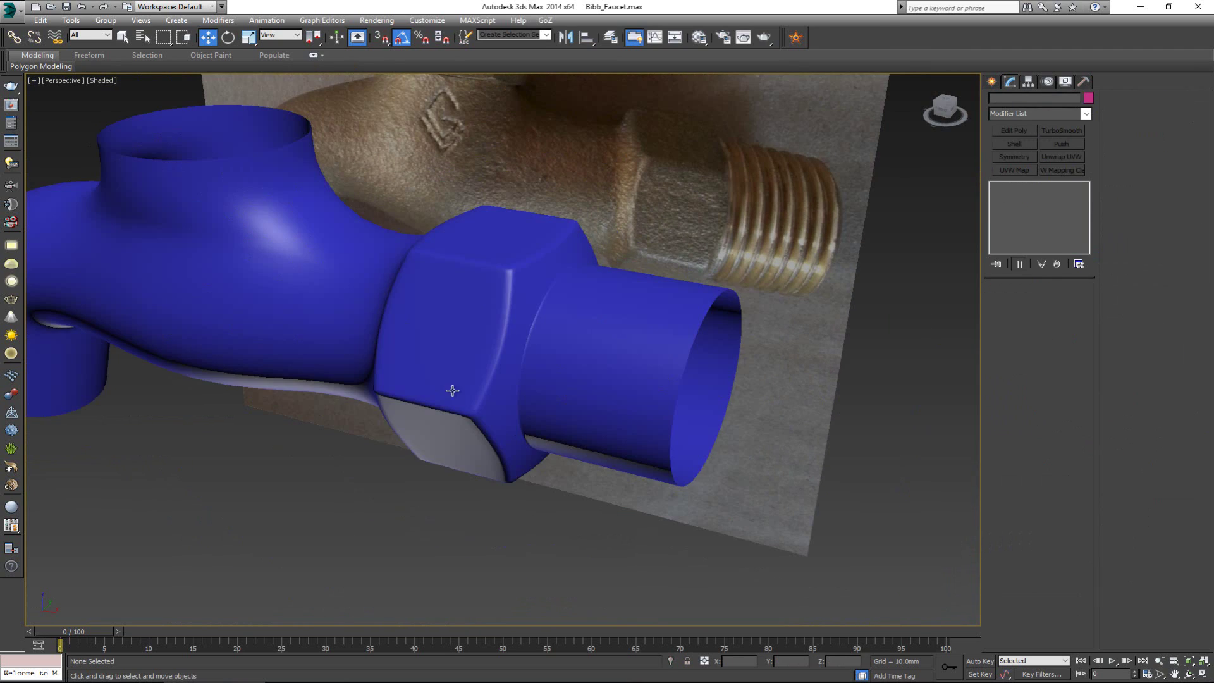
scroll(456, 419, "down", 5)
middle_click_drag(455, 420, 562, 377, "alt")
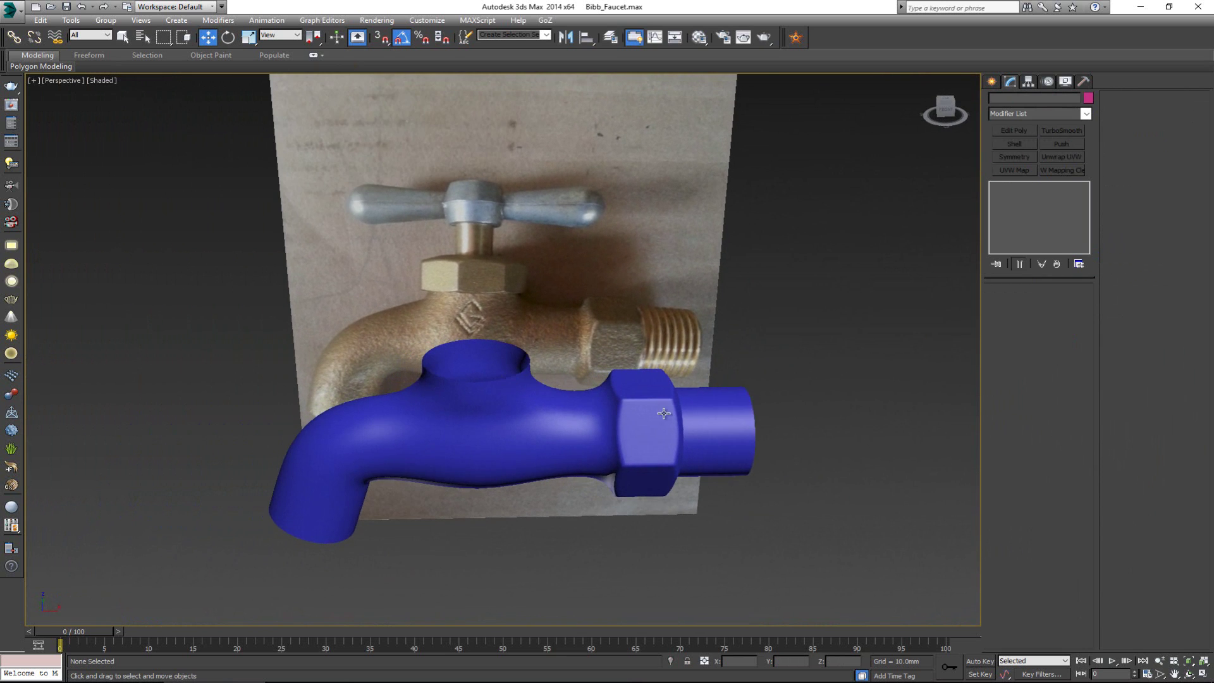
scroll(660, 414, "up", 4)
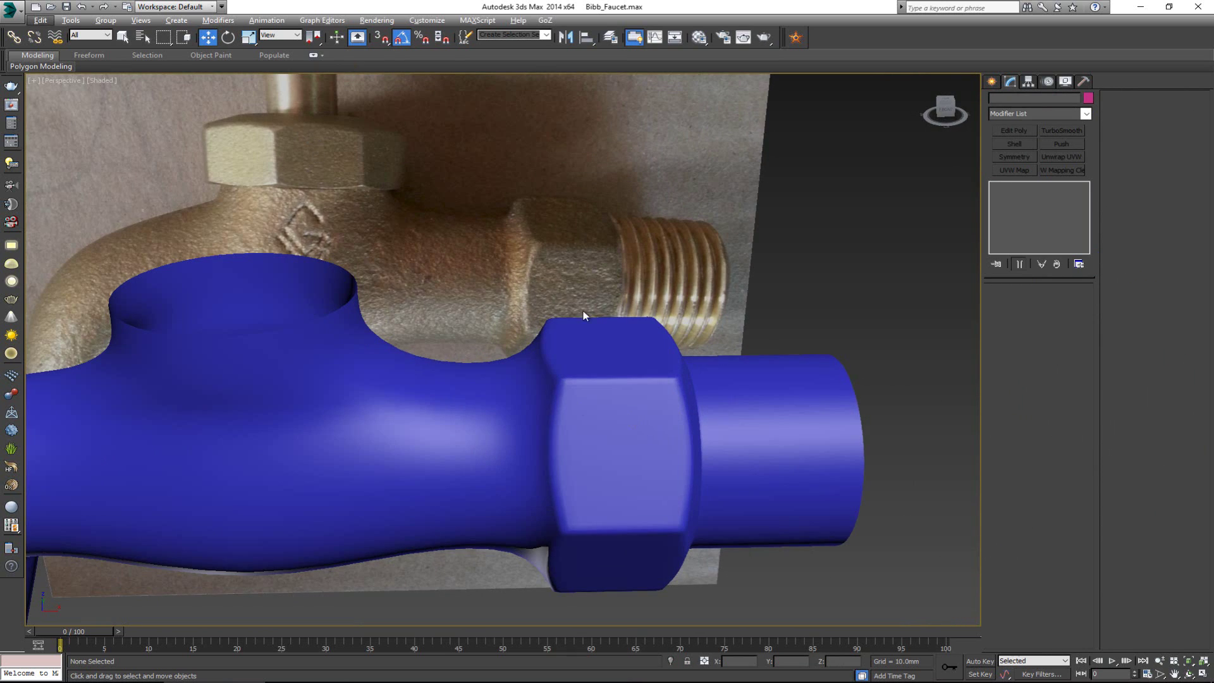
middle_click_drag(583, 311, 606, 407)
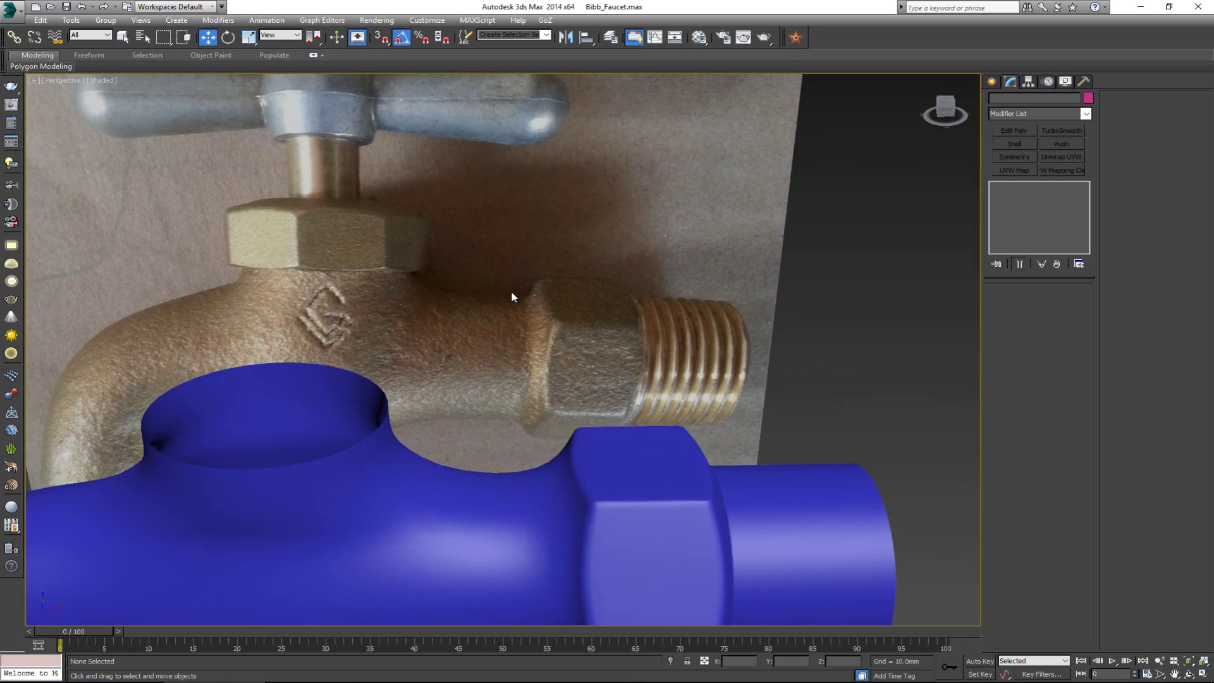
scroll(512, 296, "down", 5)
Examine the seam between the hexagonal section and the pipe end, with and without the wireframe
left_click(543, 379)
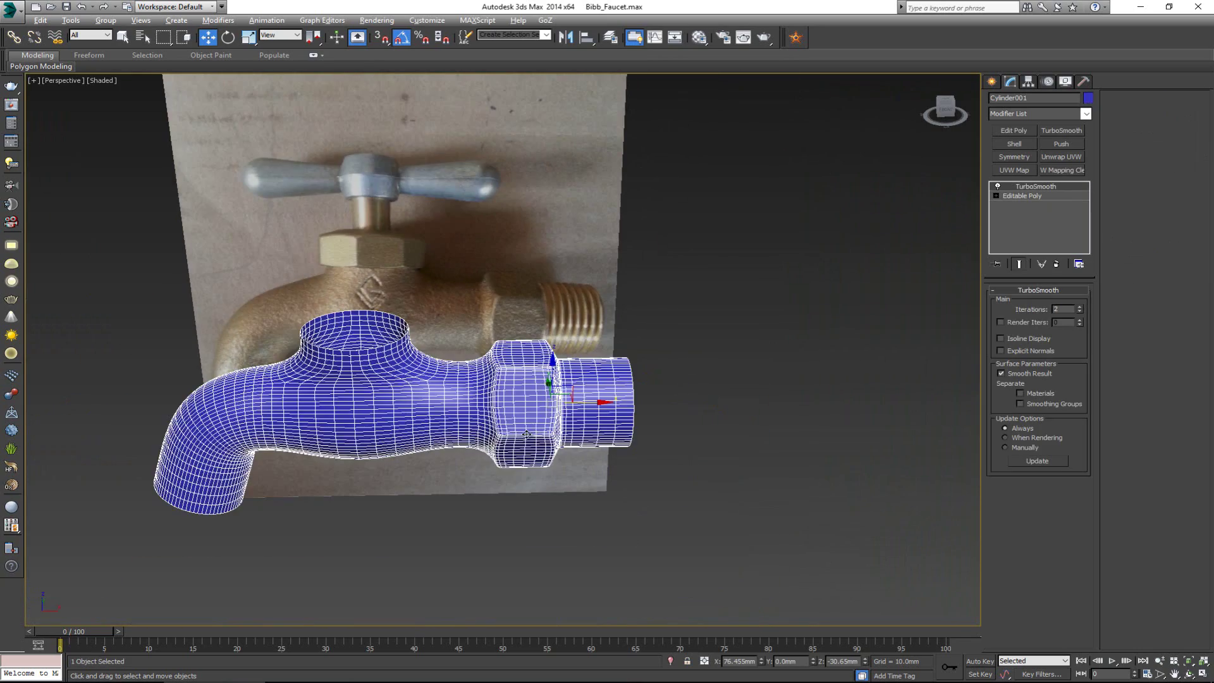
middle_click_drag(526, 434, 500, 443, "alt")
scroll(579, 459, "up", 5)
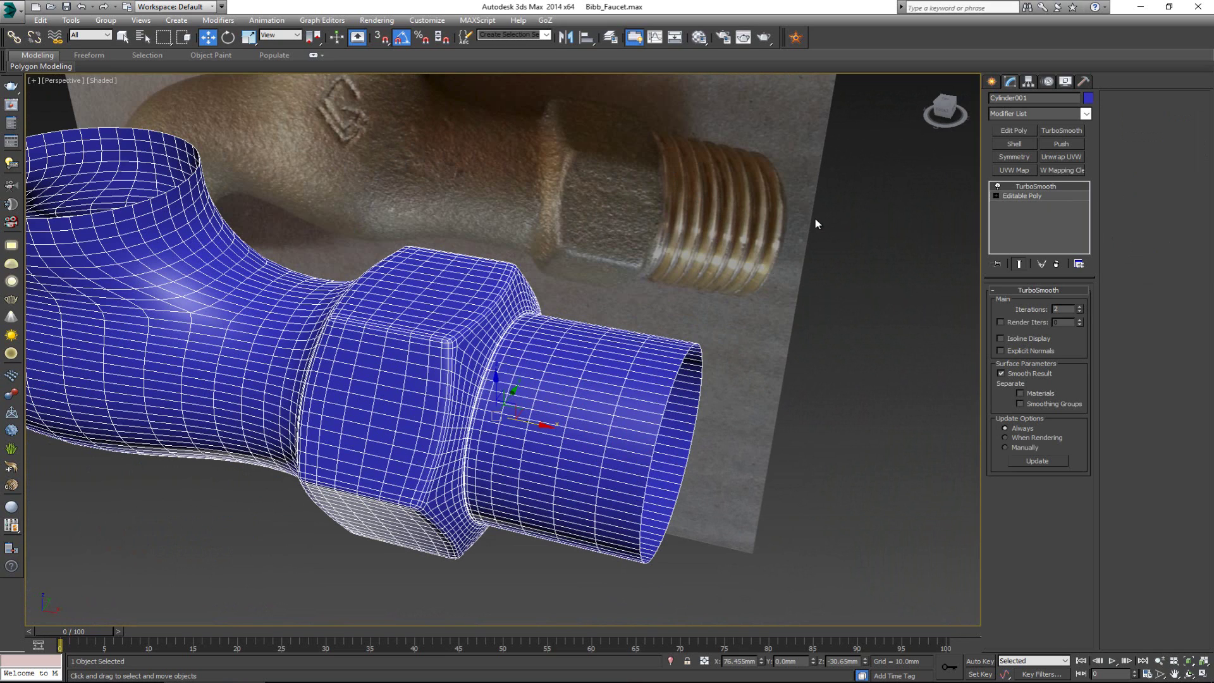
left_click(921, 361)
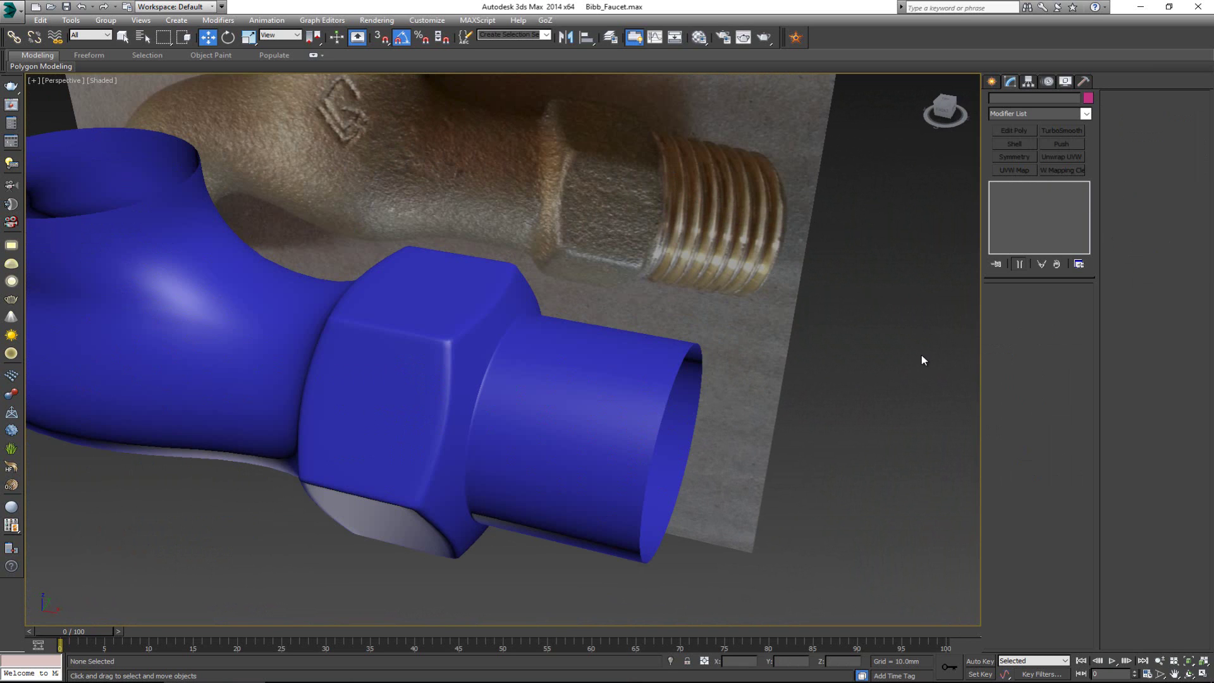
middle_click_drag(476, 375, 474, 426)
scroll(487, 428, "up", 2)
scroll(488, 426, "down", 2)
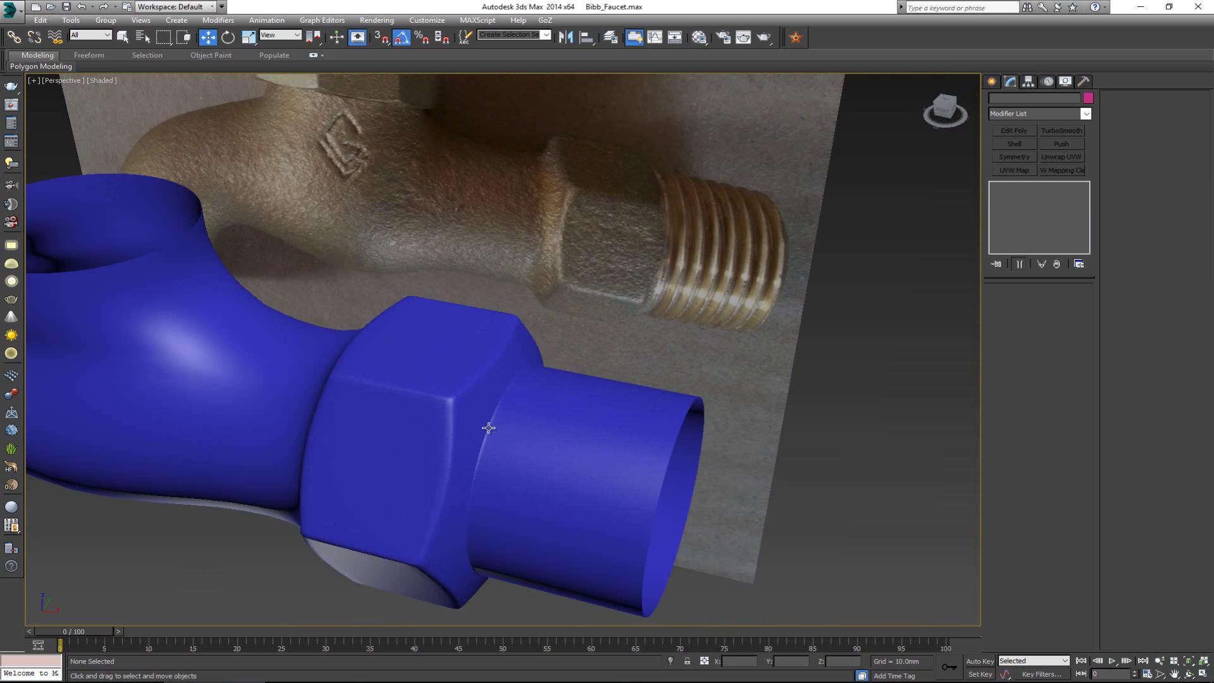
scroll(510, 428, "down", 4)
scroll(420, 398, "down", 2)
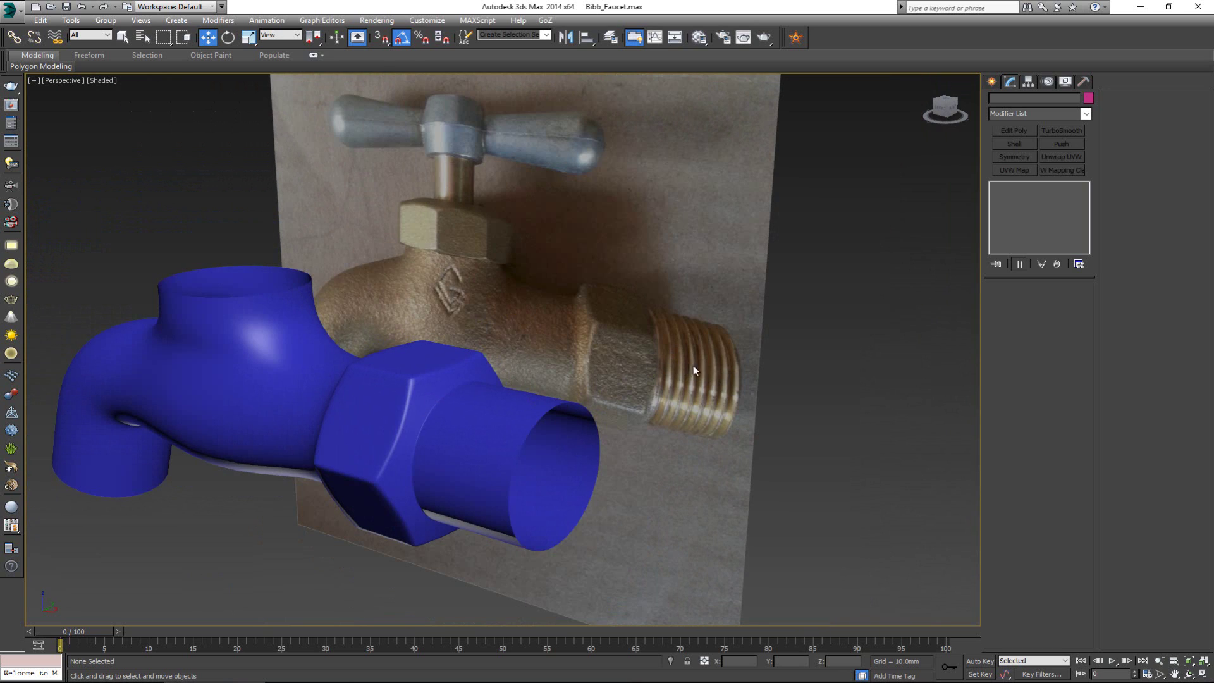
left_click(518, 452)
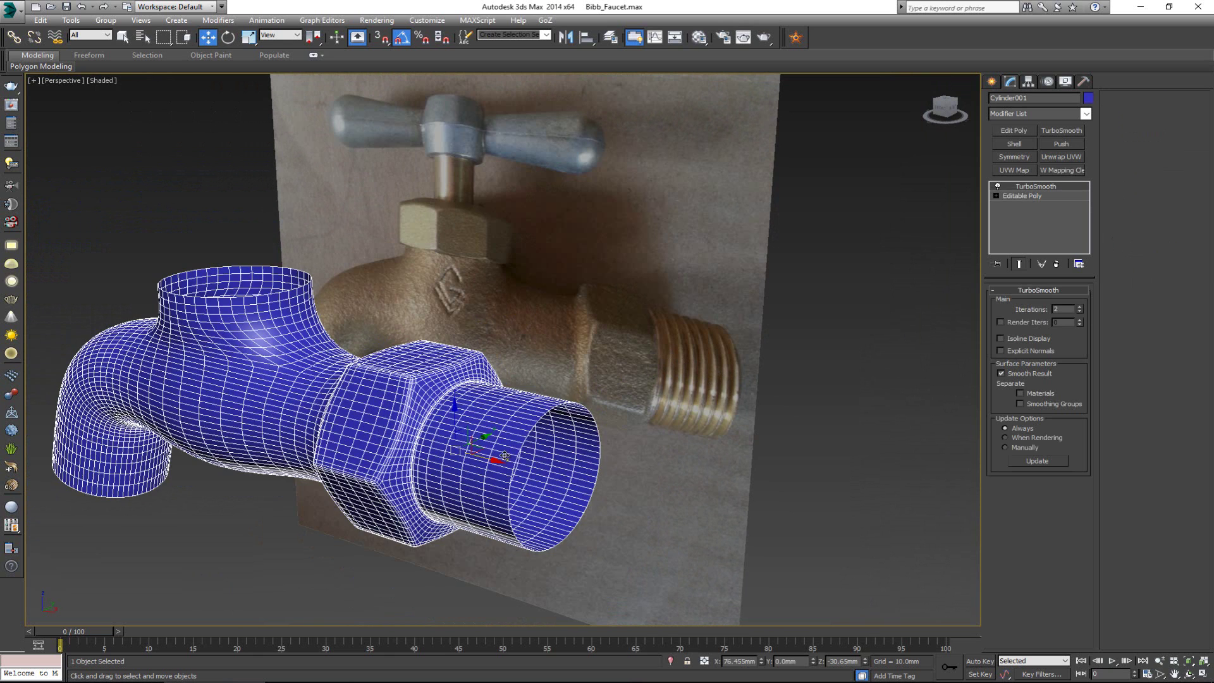
scroll(518, 453, "up", 2)
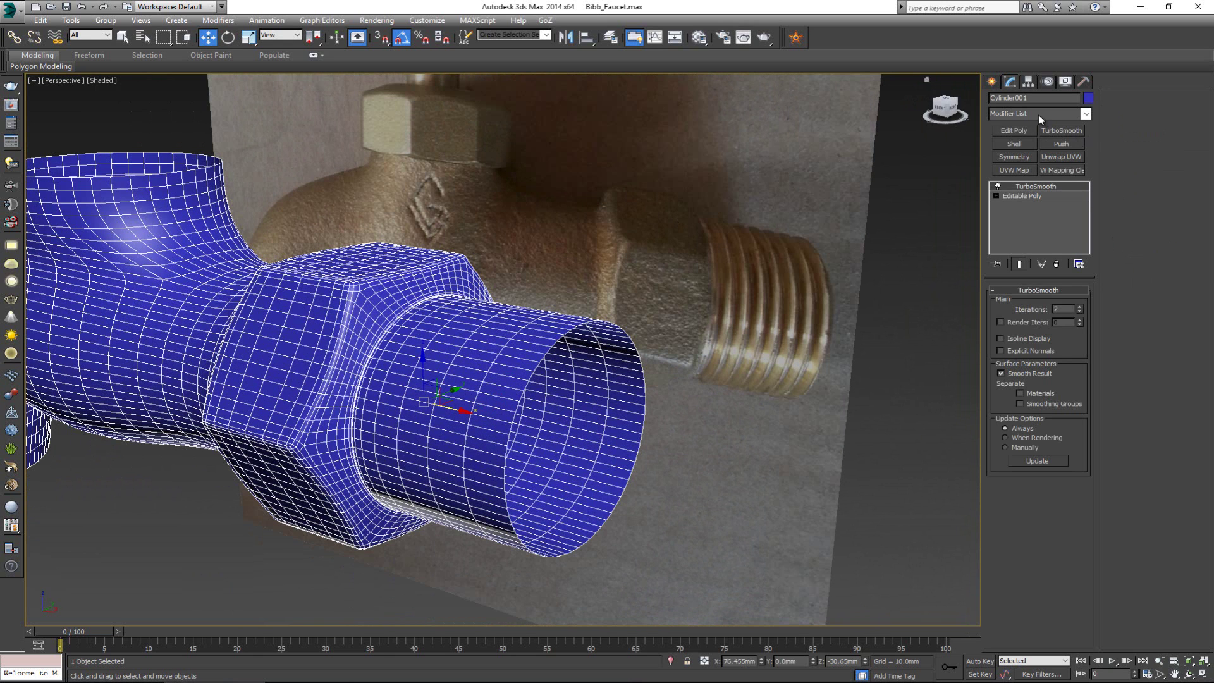
left_click(991, 82)
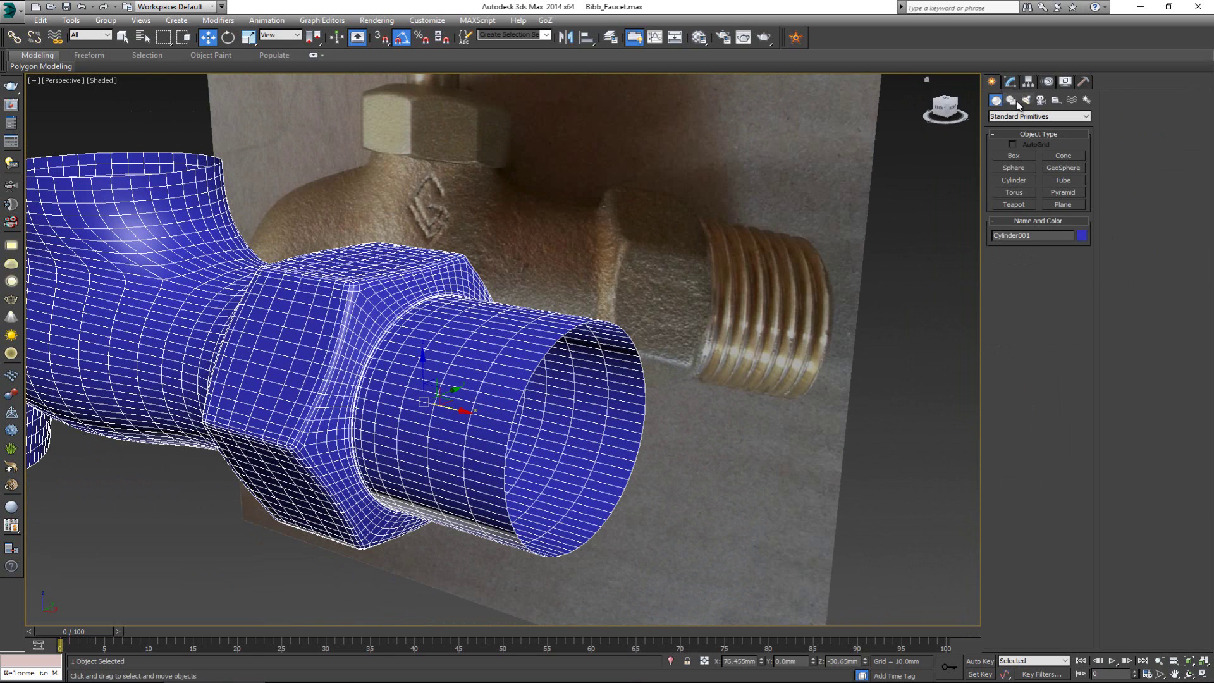
left_click(1012, 102)
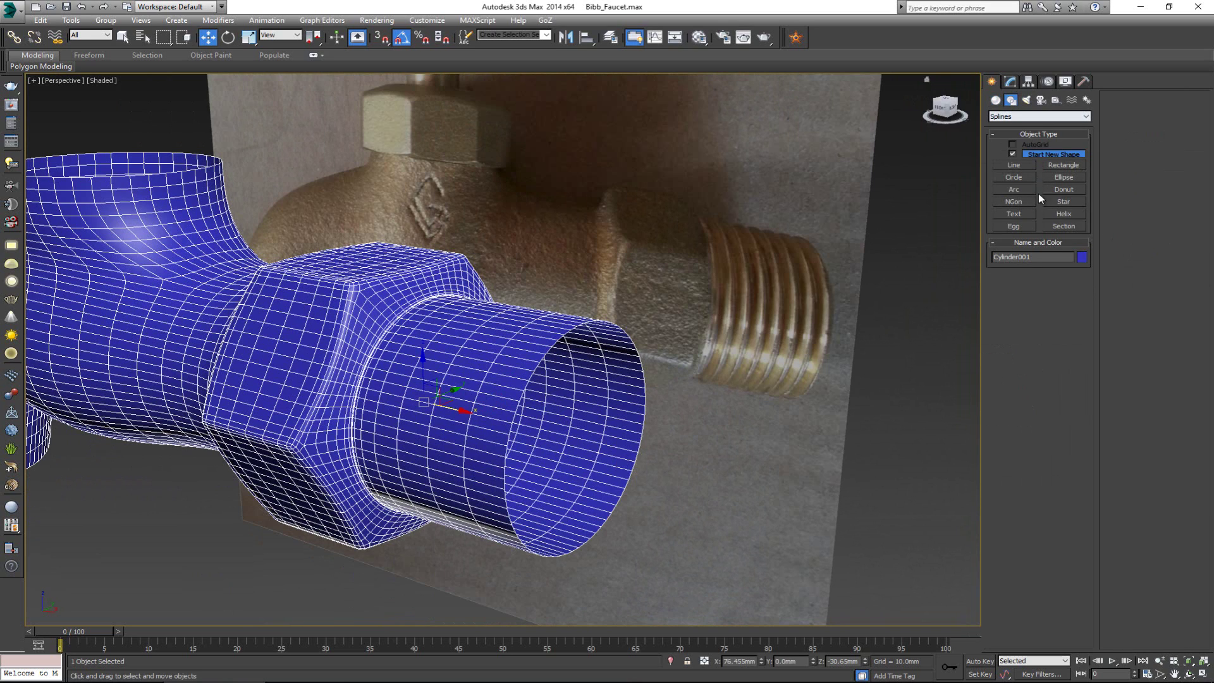
left_click(1064, 214)
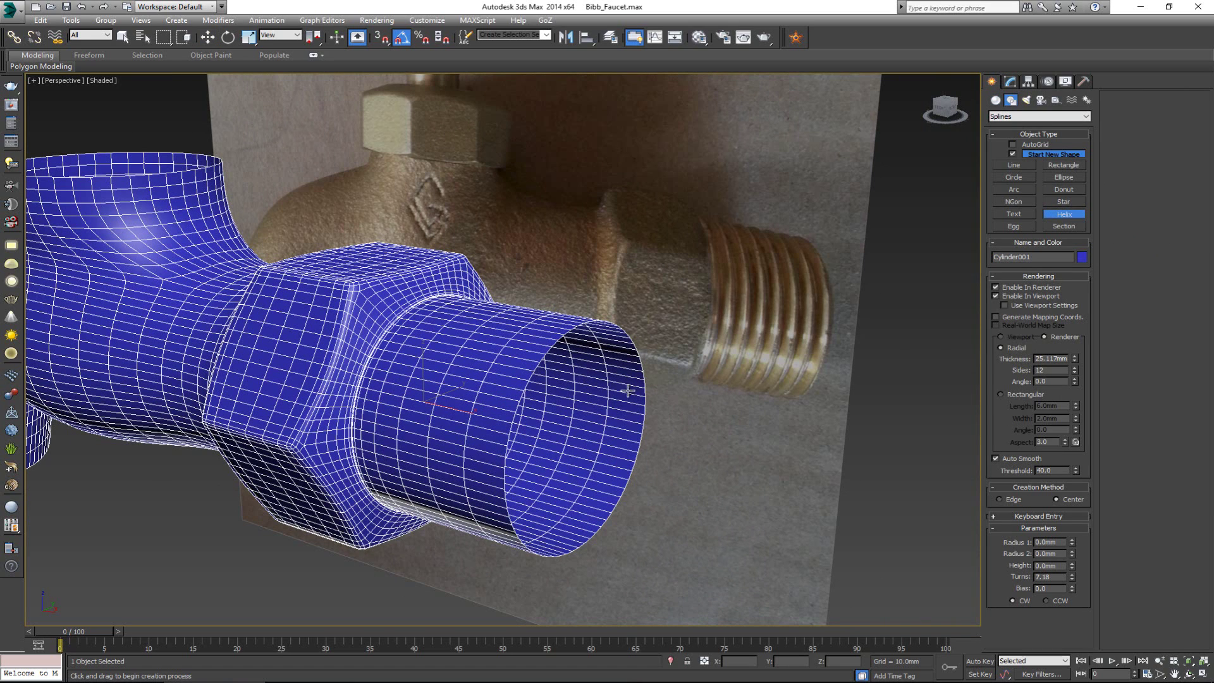
key("w")
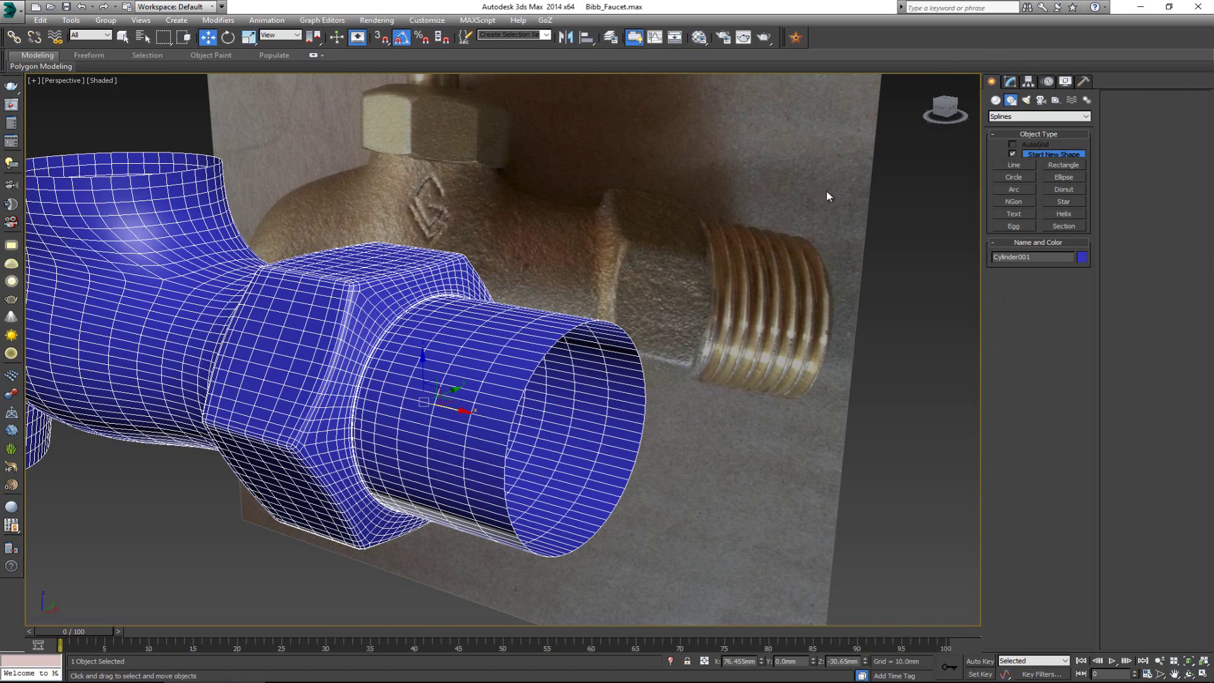
Draw a helix below the pipe end, with a base radius of about 13 mm and a height of about 33 mm
left_click(1071, 215)
scroll(637, 303, "down", 5)
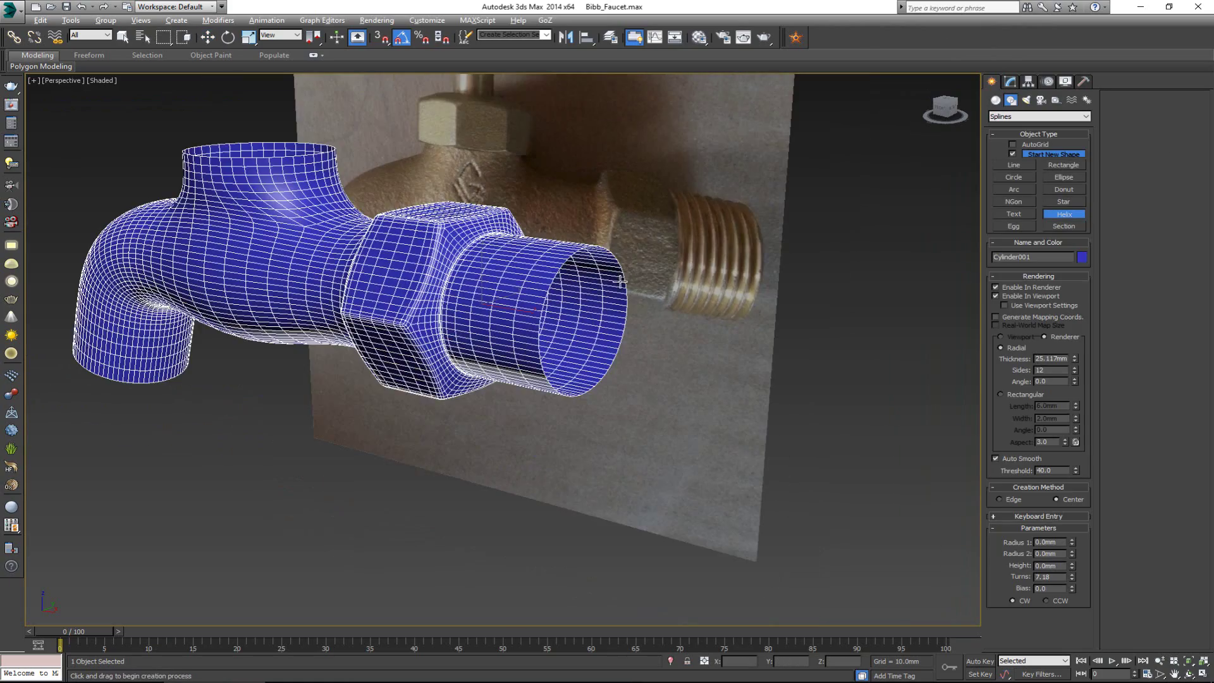
scroll(638, 302, "up", 2)
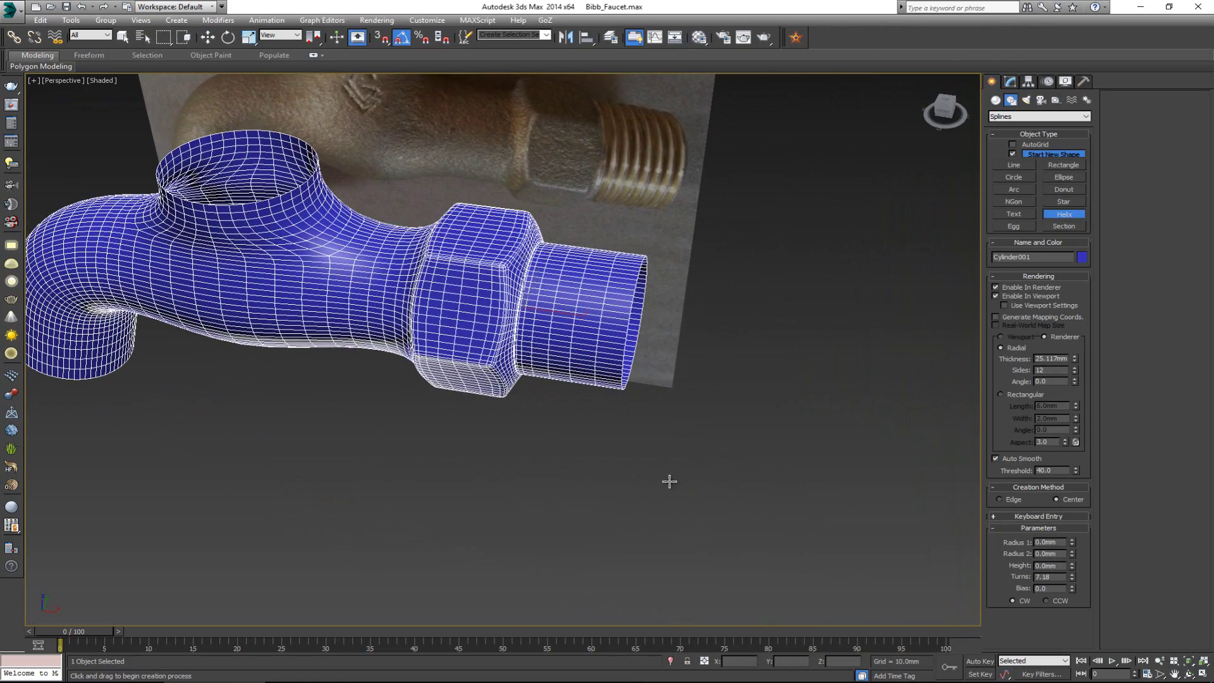
left_click_drag(688, 512, 706, 477)
left_click(981, 347)
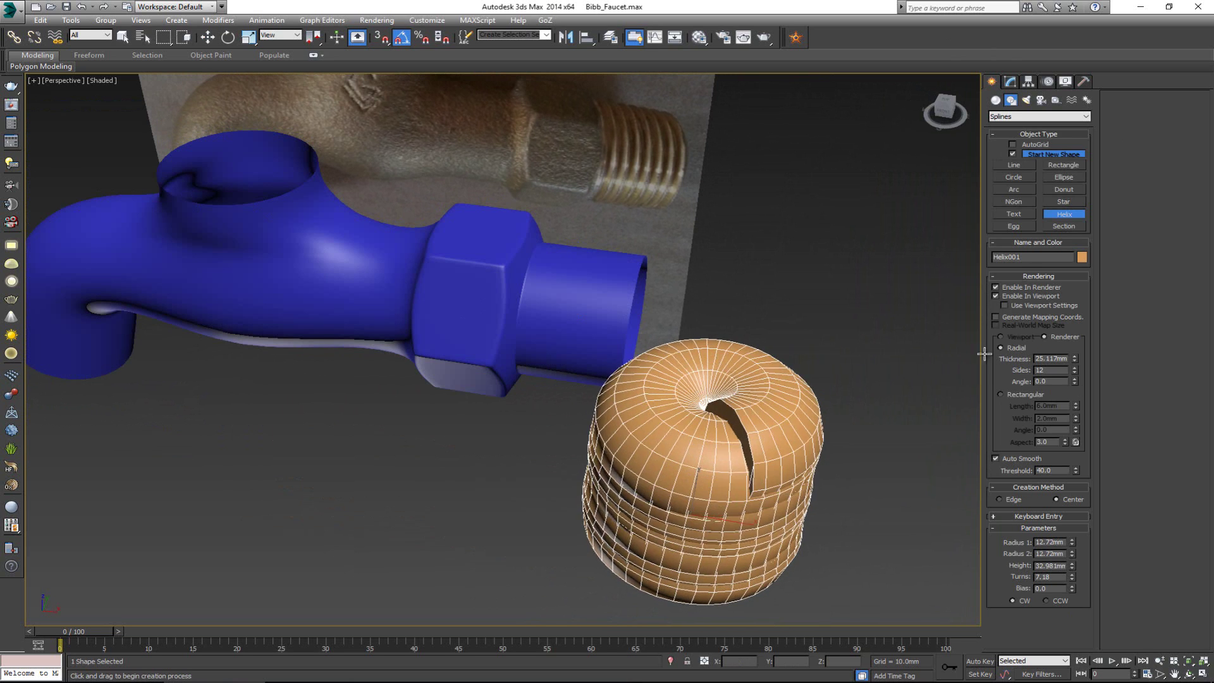
Turn off the helix's Enable In Renderer and Enable In Viewport options so it displays as a plain spline
left_click(1000, 311)
left_click(1014, 287)
left_click(1015, 296)
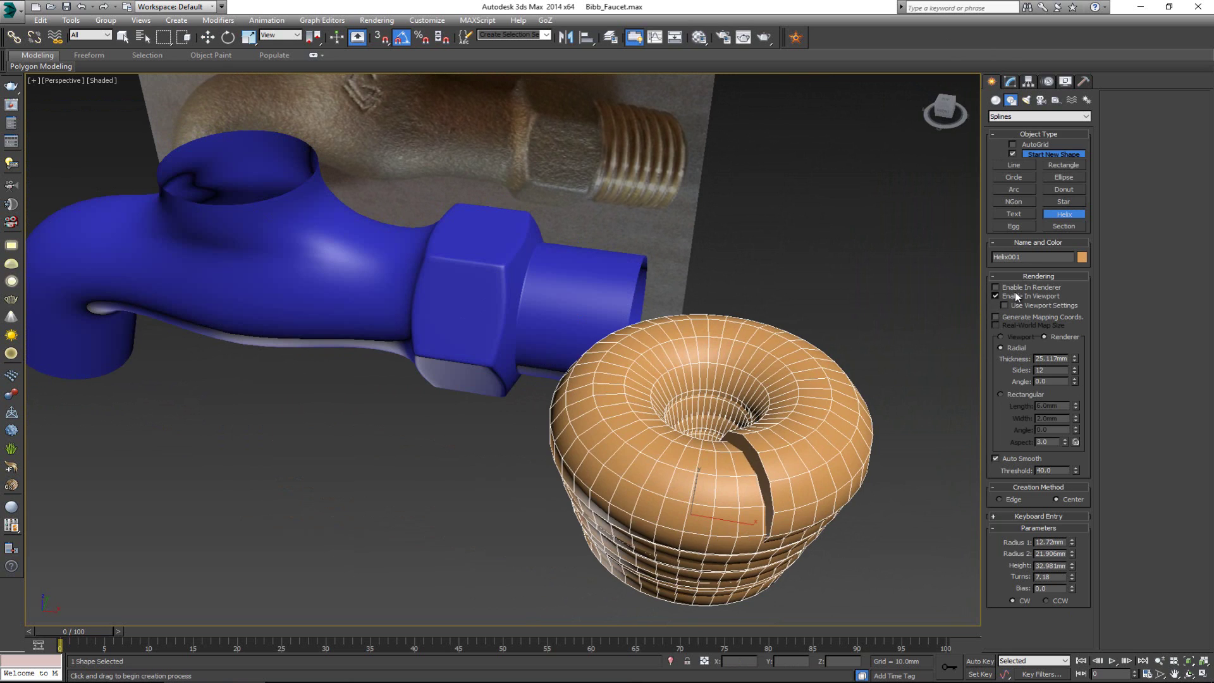
middle_click_drag(666, 425, 685, 443, "alt")
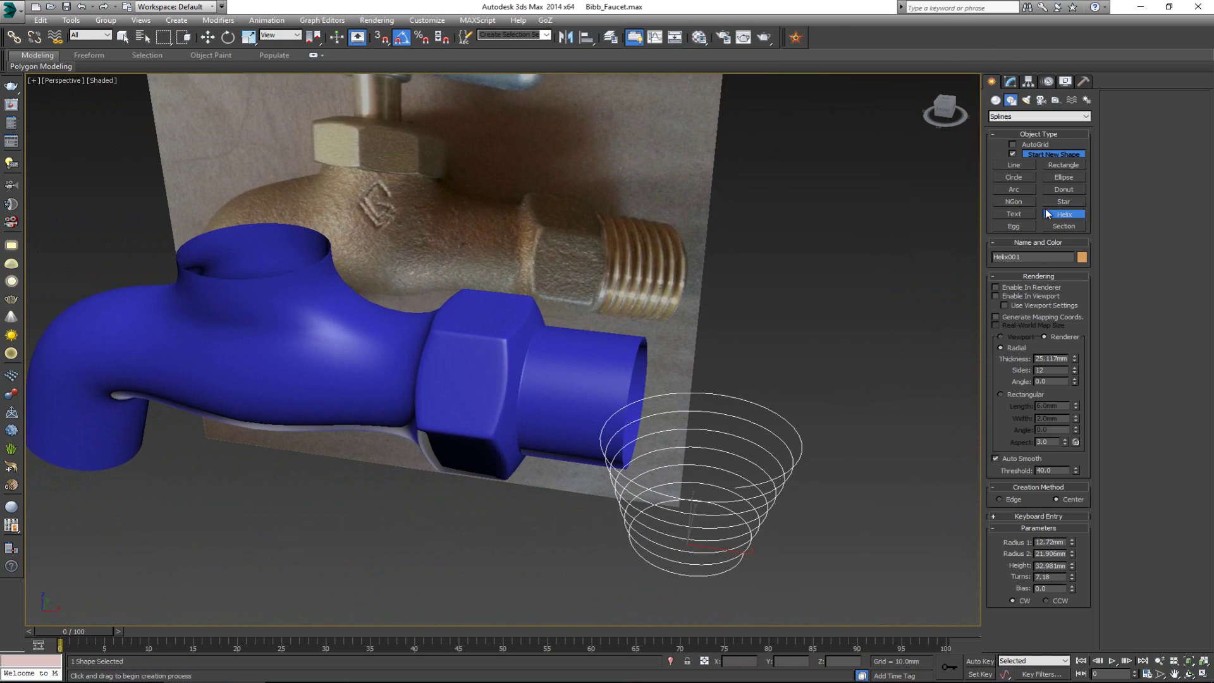
Try replacing the helix with one about 21 mm in radius and 44 mm high, and discard it
key("Delete")
left_click_drag(735, 517, 801, 488)
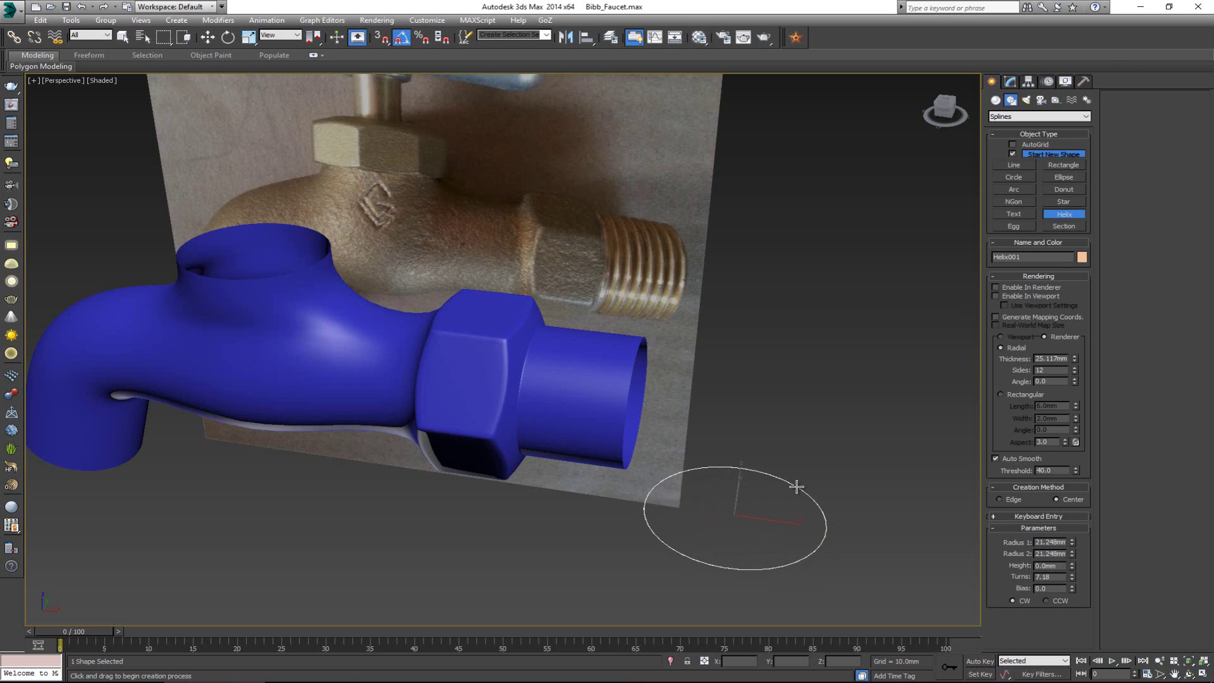
left_click(796, 320)
middle_click_drag(732, 493, 656, 263, "alt")
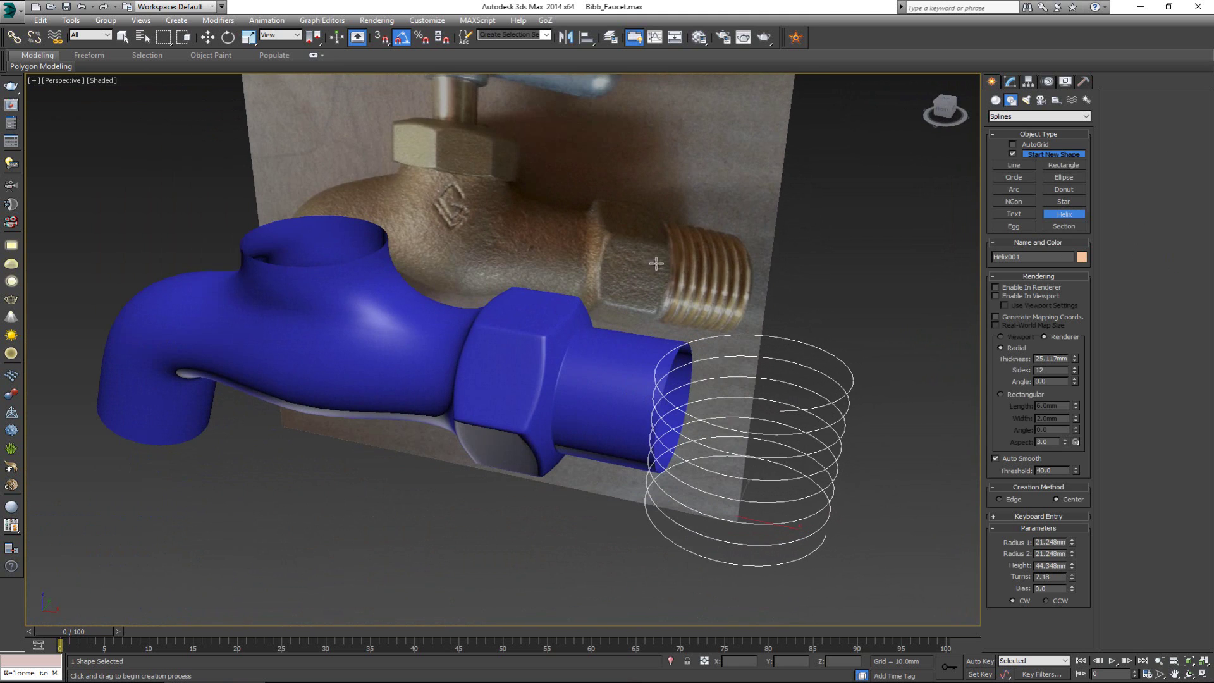
right_click(729, 375)
scroll(711, 414, "up", 3)
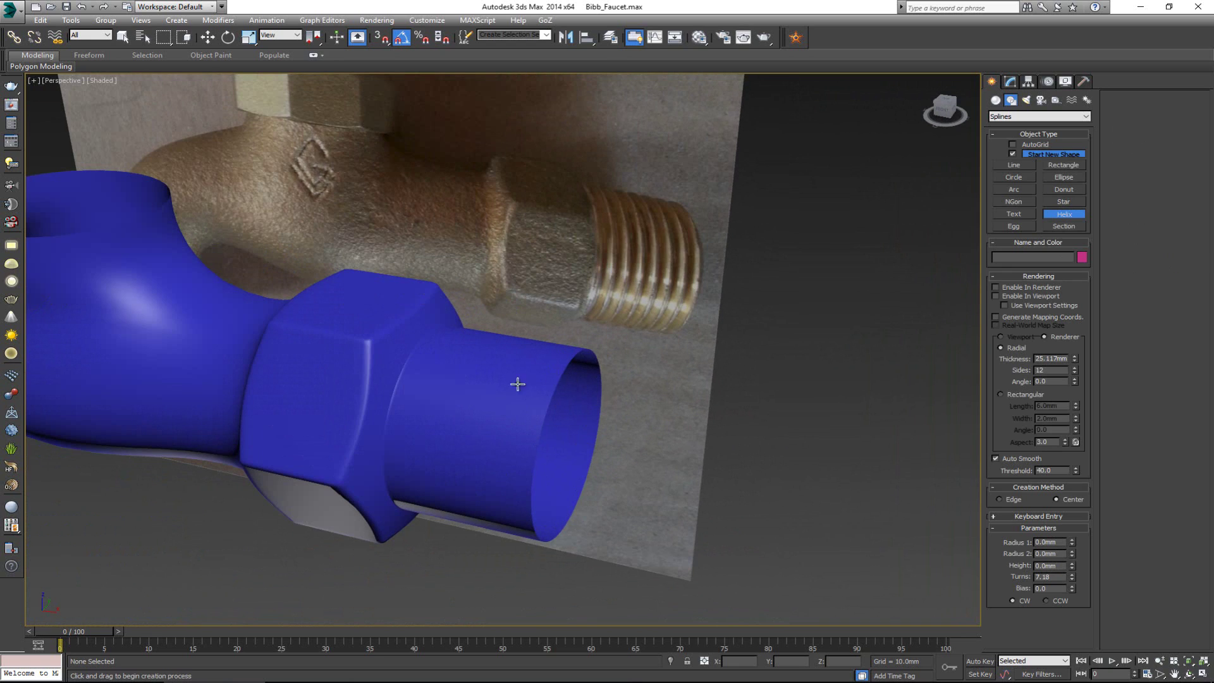
right_click(504, 416)
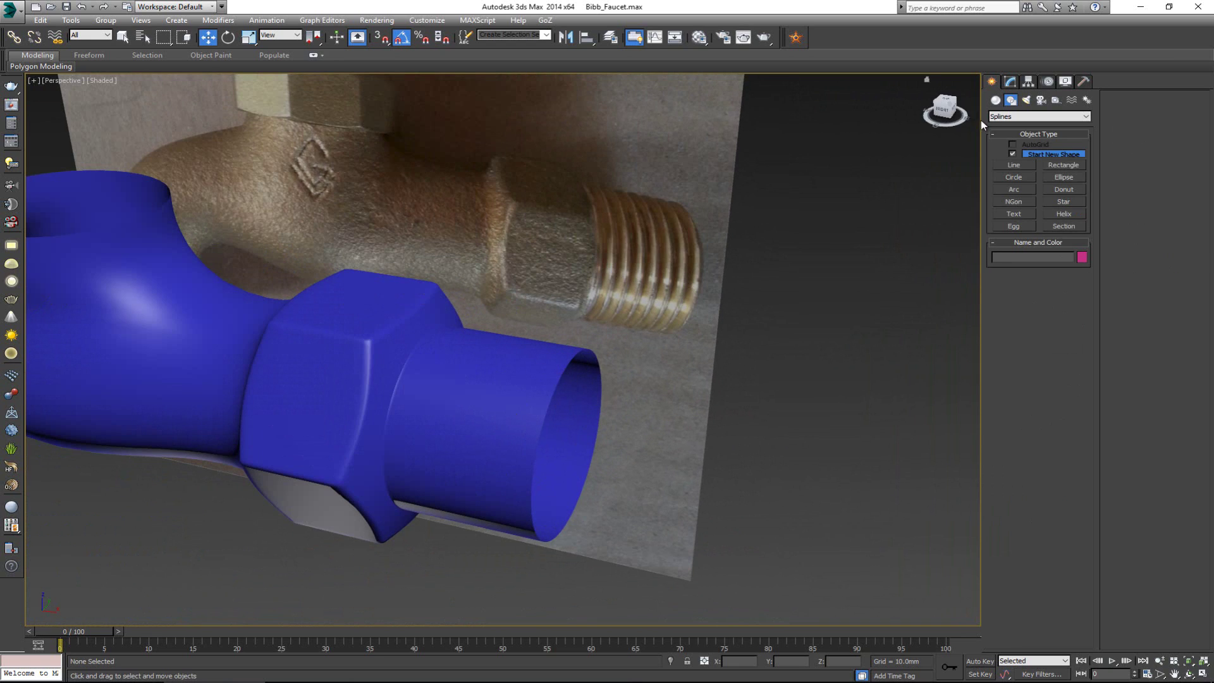
Add an Edit Poly modifier above the faucet body's TurboSmooth and select the open edge loop at the pipe's end
left_click(1010, 82)
left_click(532, 404)
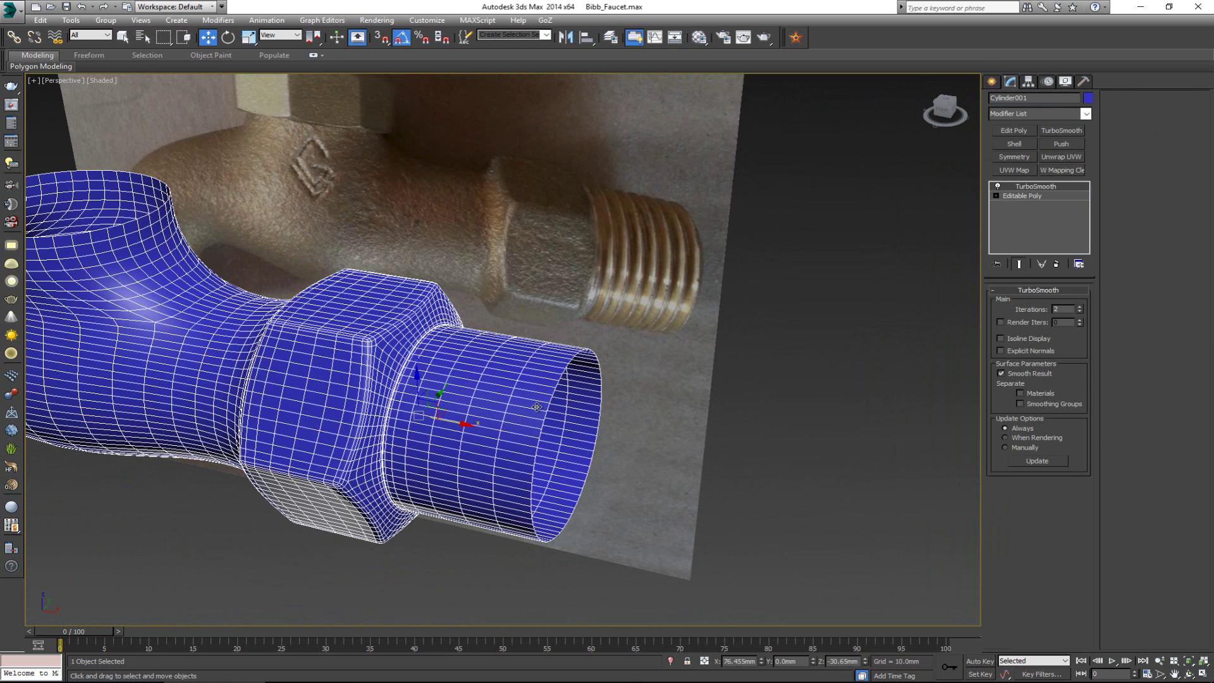
left_click(1014, 131)
scroll(516, 412, "up", 4)
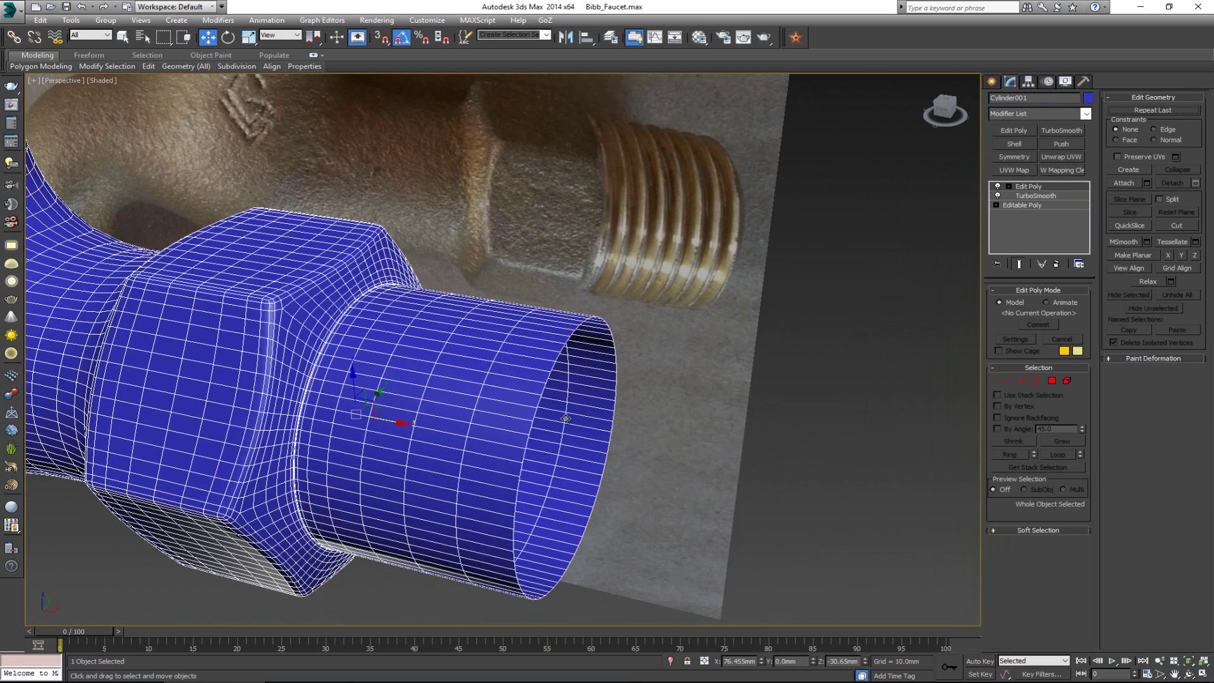
key("2")
left_click(516, 408)
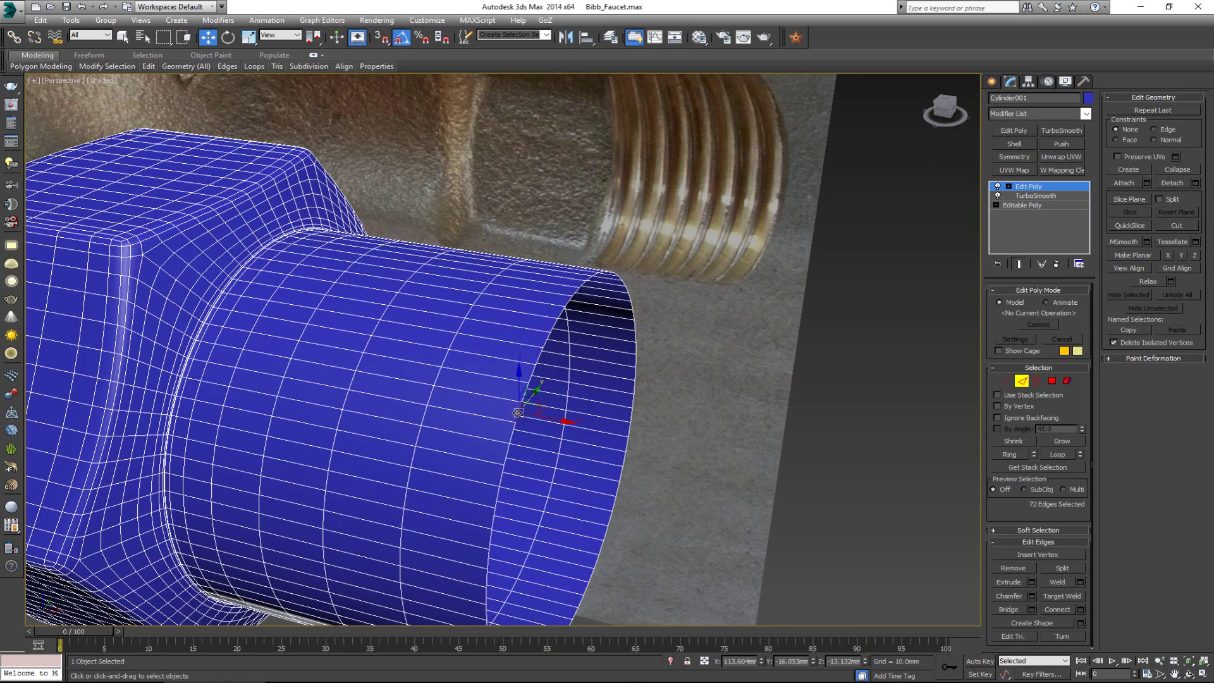
double_click(517, 404)
middle_click_drag(517, 405, 624, 302, "alt")
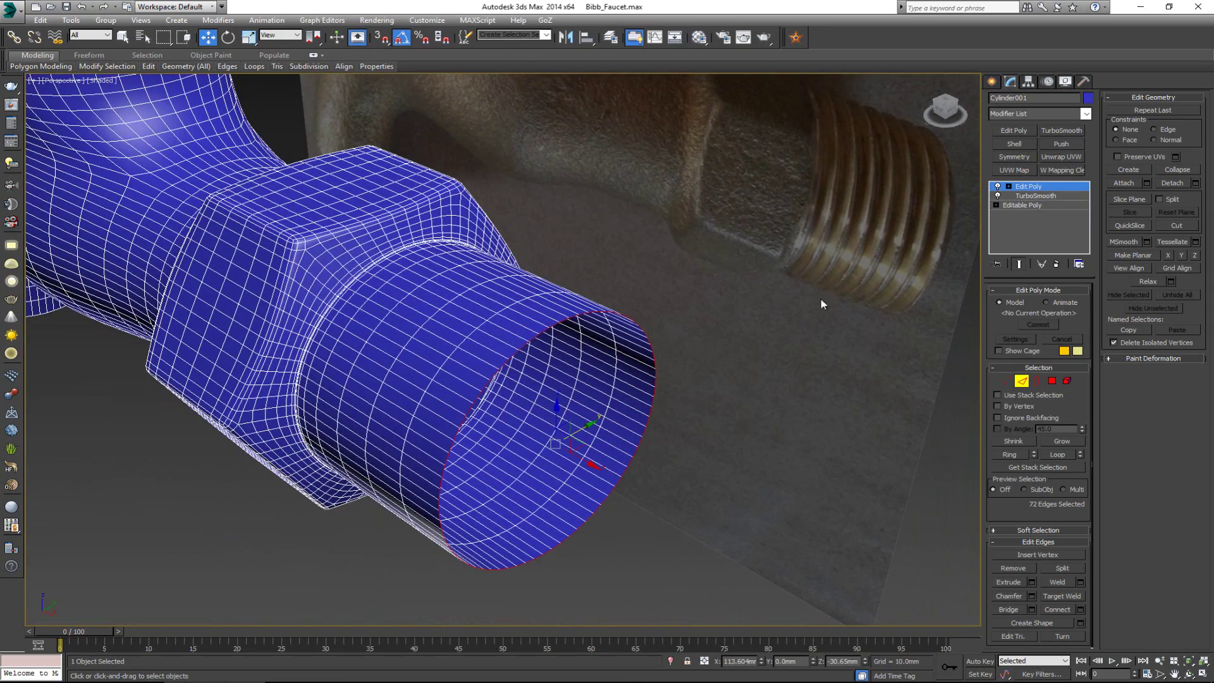
Create a smooth spline shape from the selected pipe-end edge loop, and leave edge editing
left_click(1081, 623)
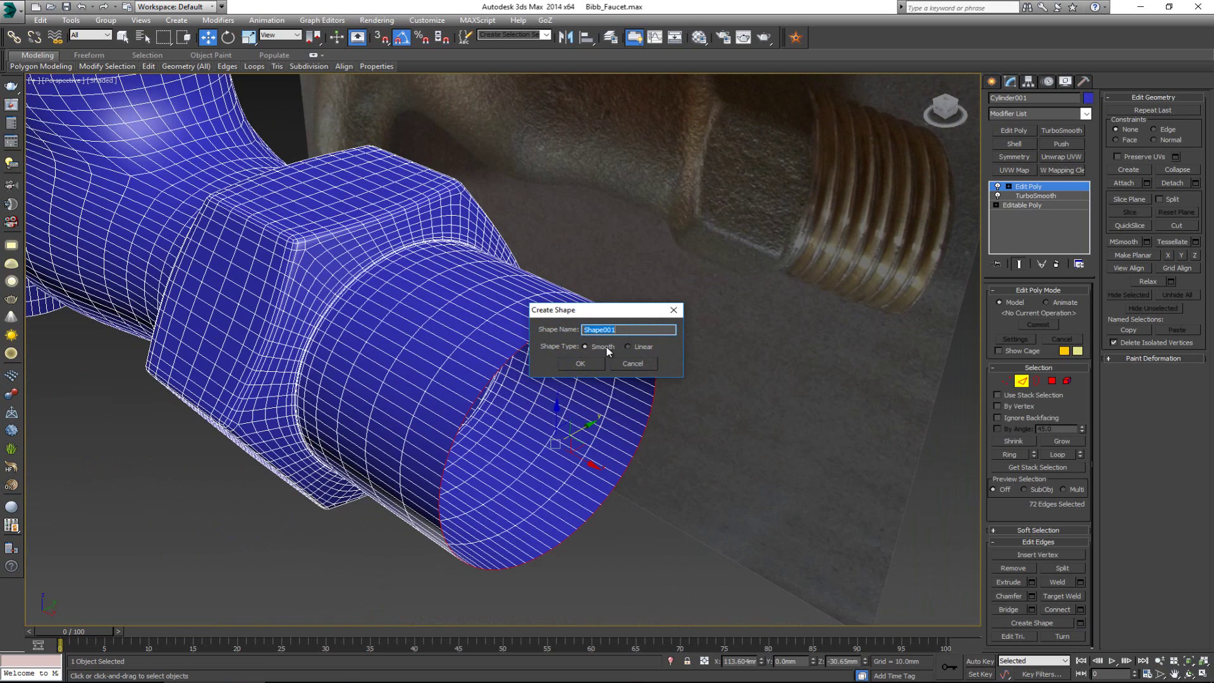
left_click(597, 363)
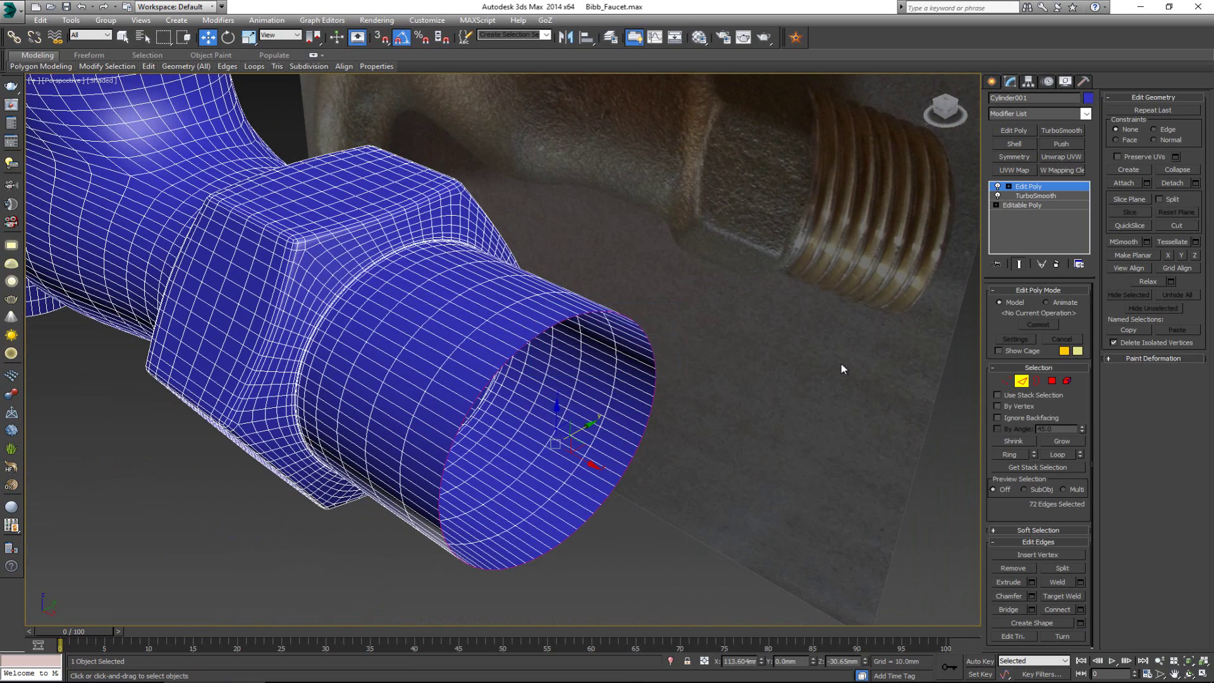
left_click(1022, 381)
Isolate the circular spline extracted from the pipe end and center its pivot to the object
left_click(538, 334)
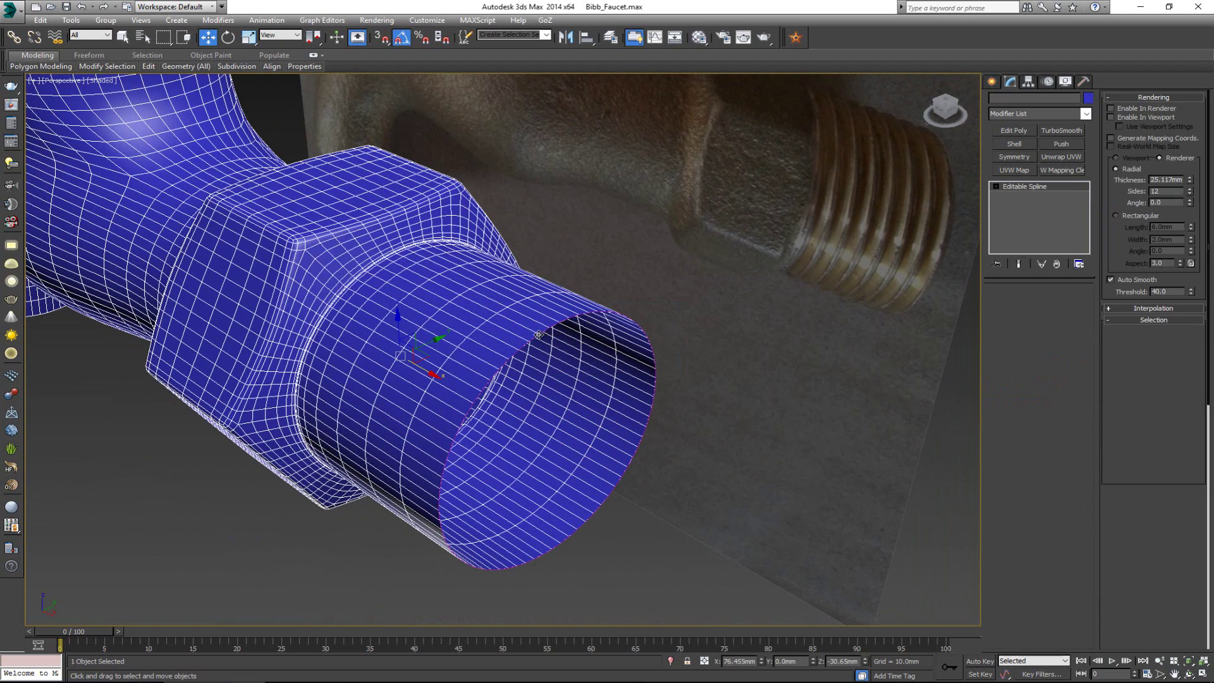
key("alt+q")
middle_click_drag(544, 338, 569, 284, "alt")
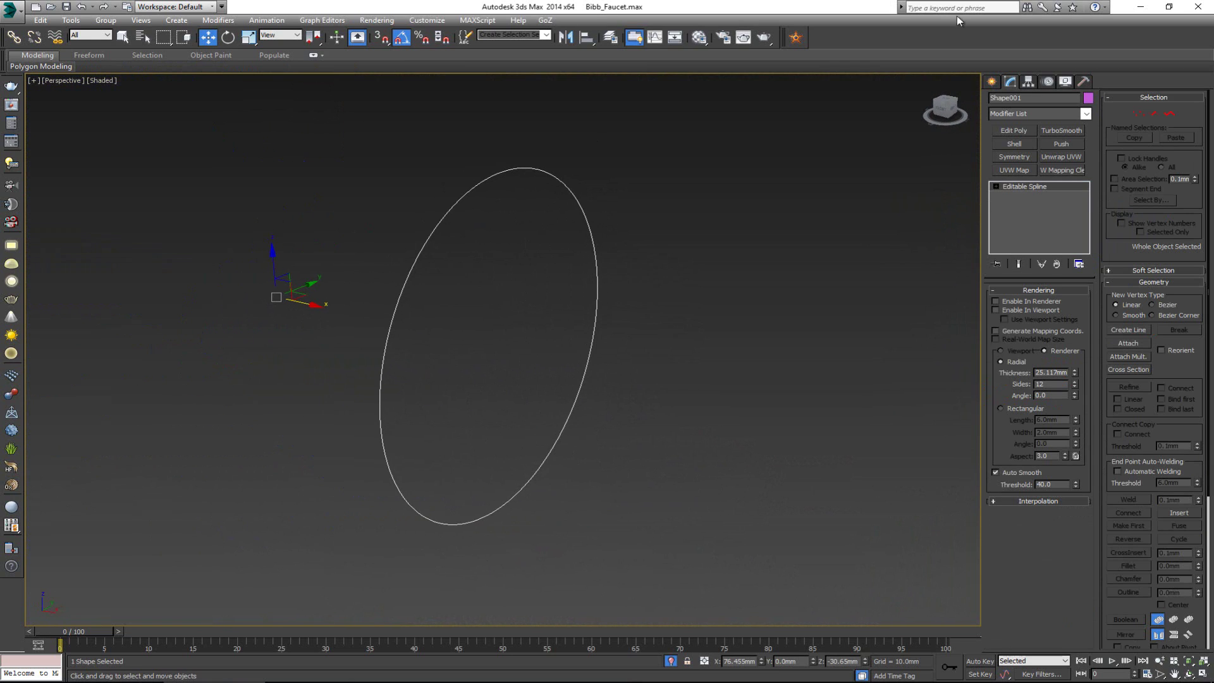
left_click(1027, 81)
left_click(1042, 154)
left_click(1041, 214)
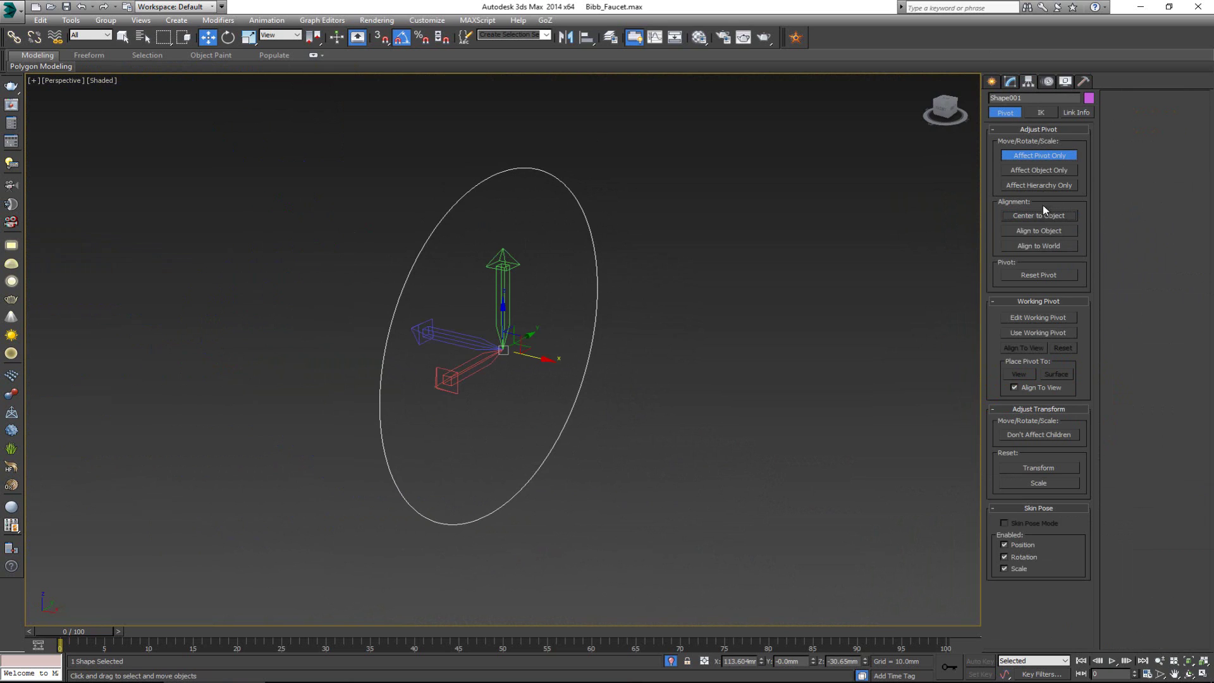
left_click(1044, 159)
In the Left view, draw a helix from the circular spline's center, about 24.3 mm in radius and 9.4 mm high
key("alt+w")
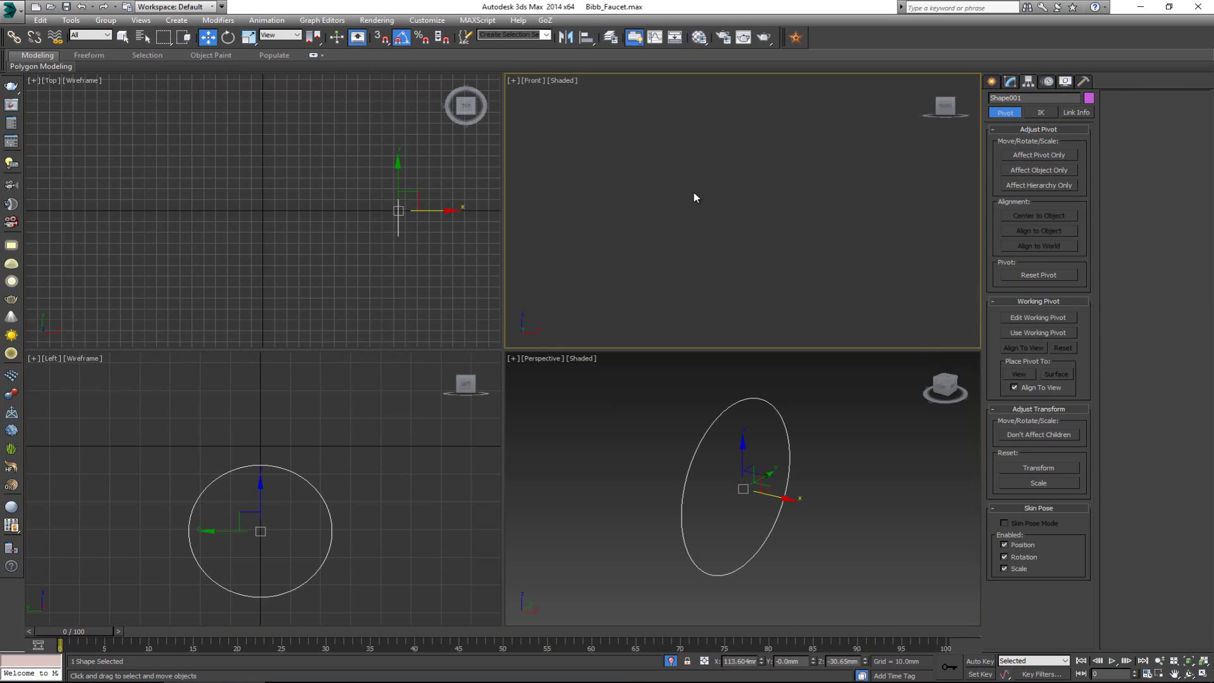
left_click(414, 201)
right_click(352, 438)
scroll(358, 440, "up", 3)
key("alt+w")
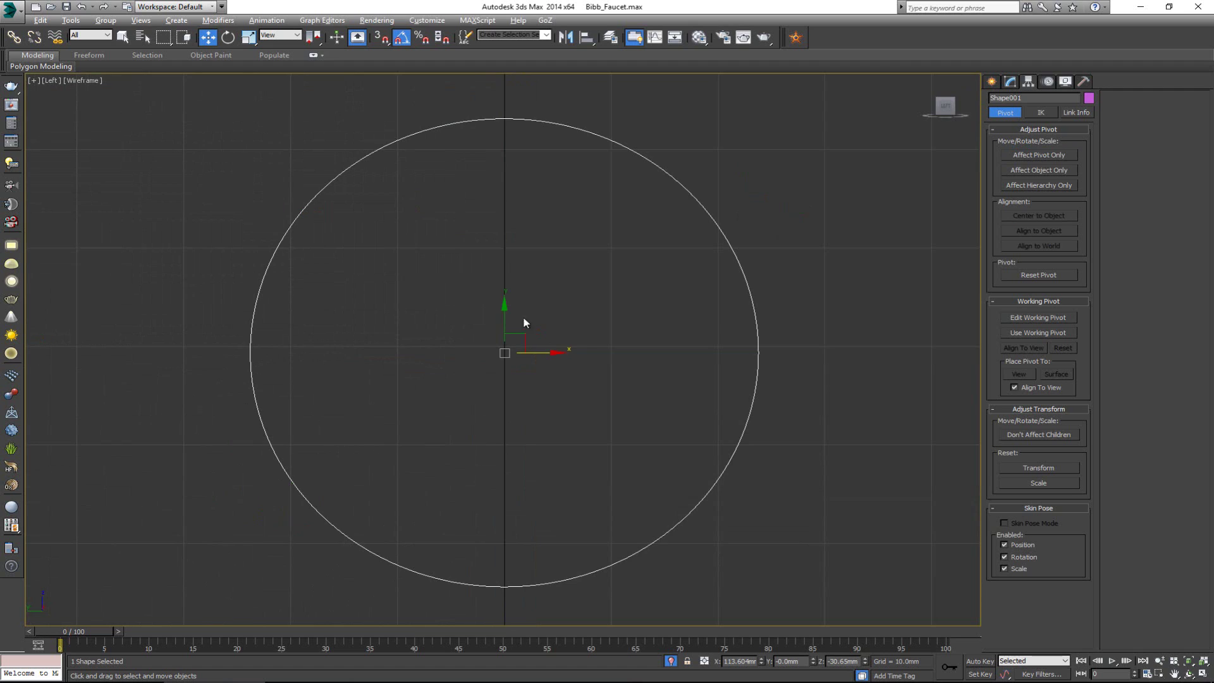
left_click(991, 81)
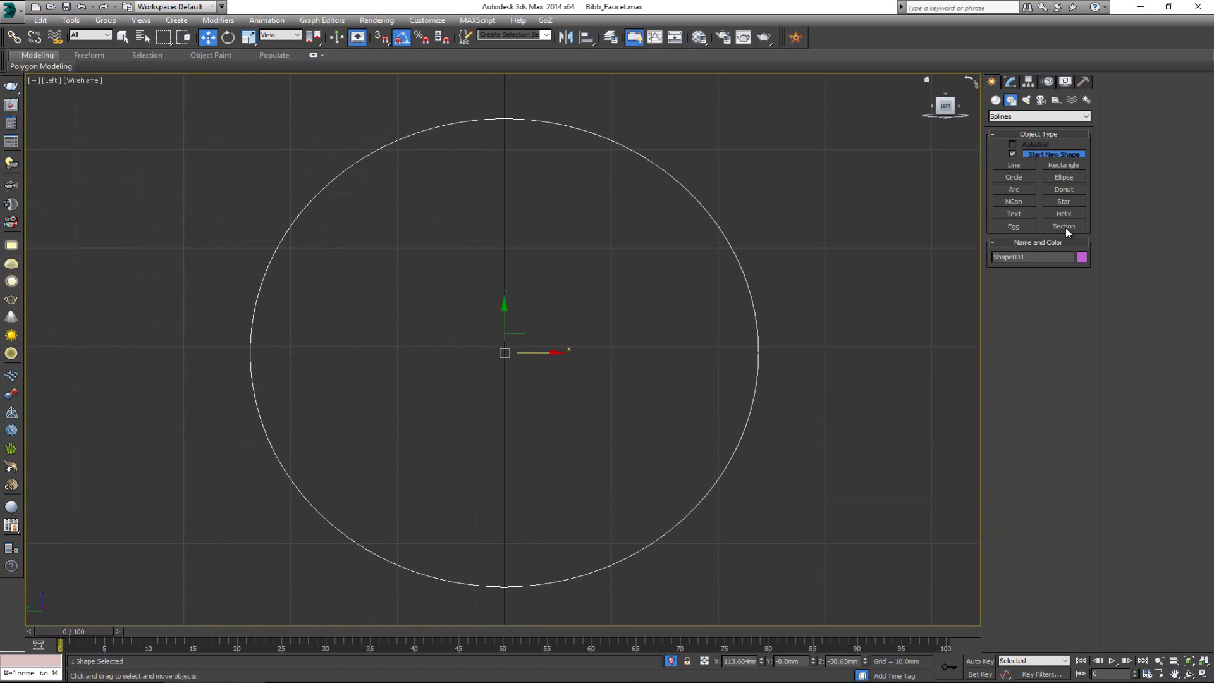
left_click(1064, 214)
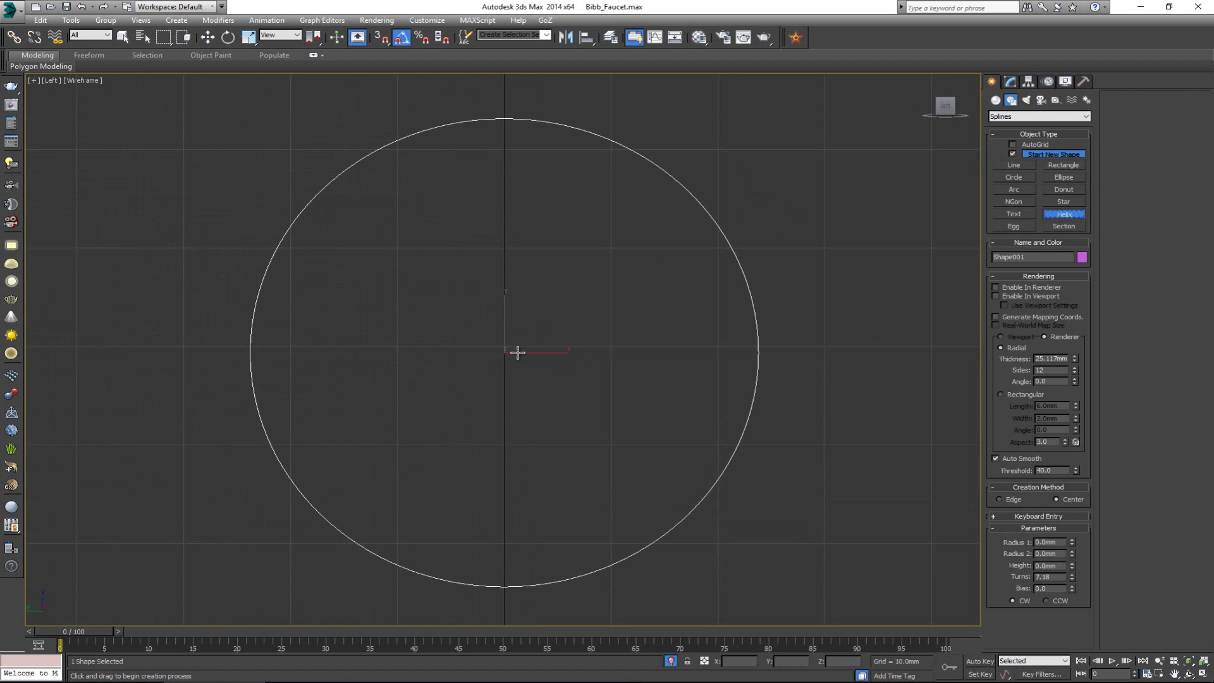
left_click_drag(504, 352, 734, 245)
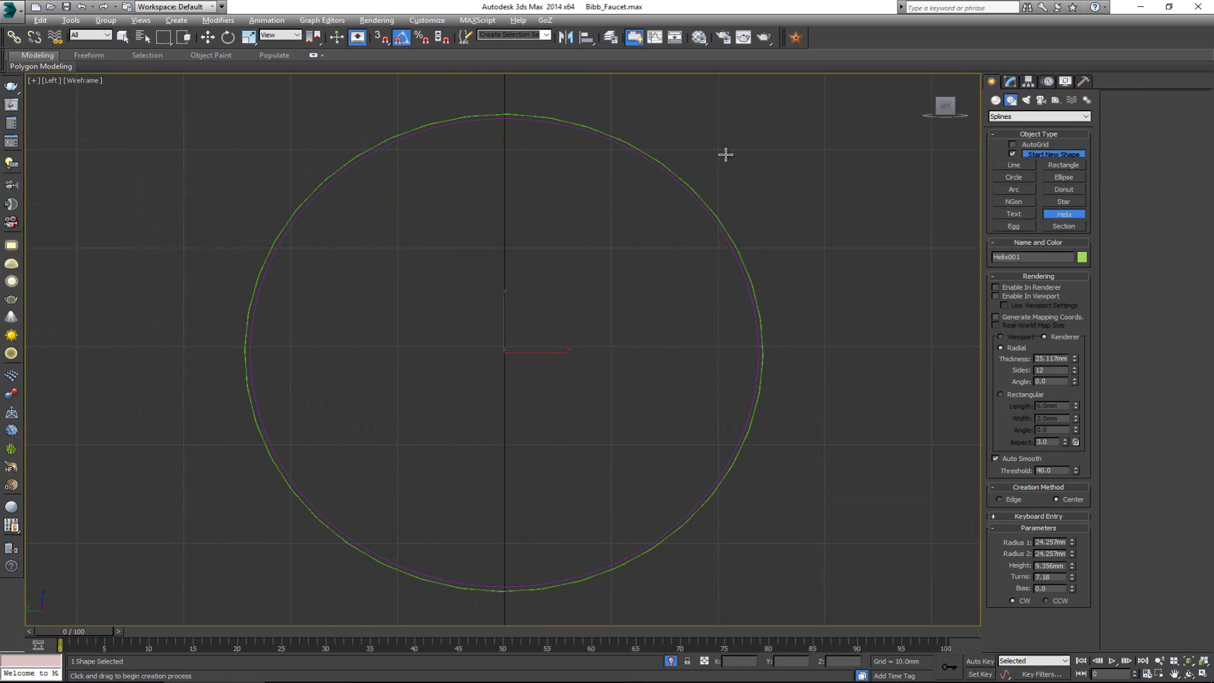
In the Perspective view, move the helix along the X axis to the circular spline and show its parameters
key("alt+w")
key("alt+w")
scroll(689, 424, "down", 5)
key("w")
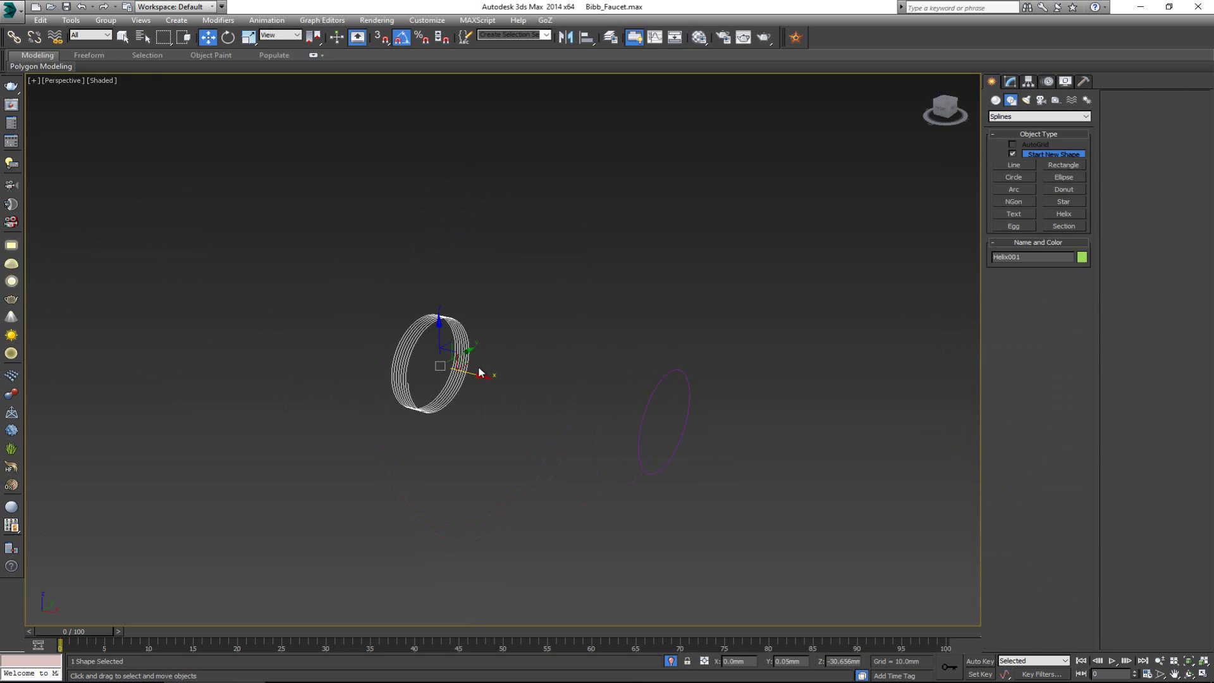
left_click_drag(478, 373, 696, 402)
key("z")
left_click(1010, 81)
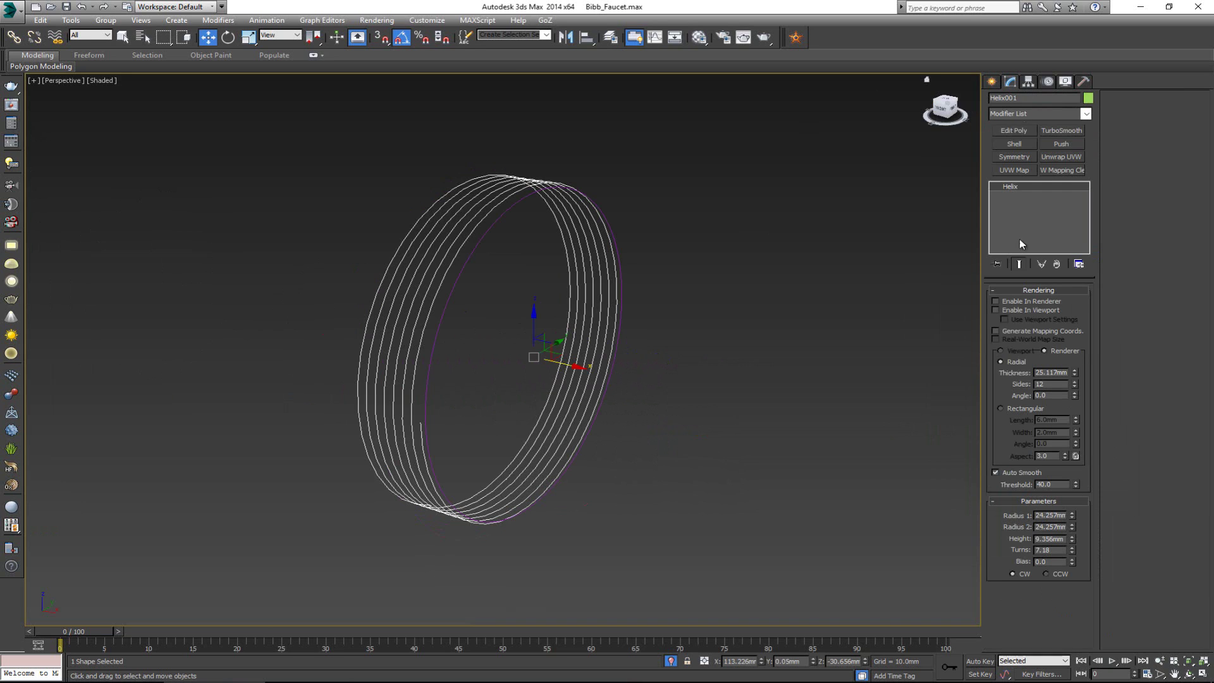
Align the helix to the circular spline in X, Y and Z position, matching center to center
middle_click_drag(634, 387, 640, 404, "alt")
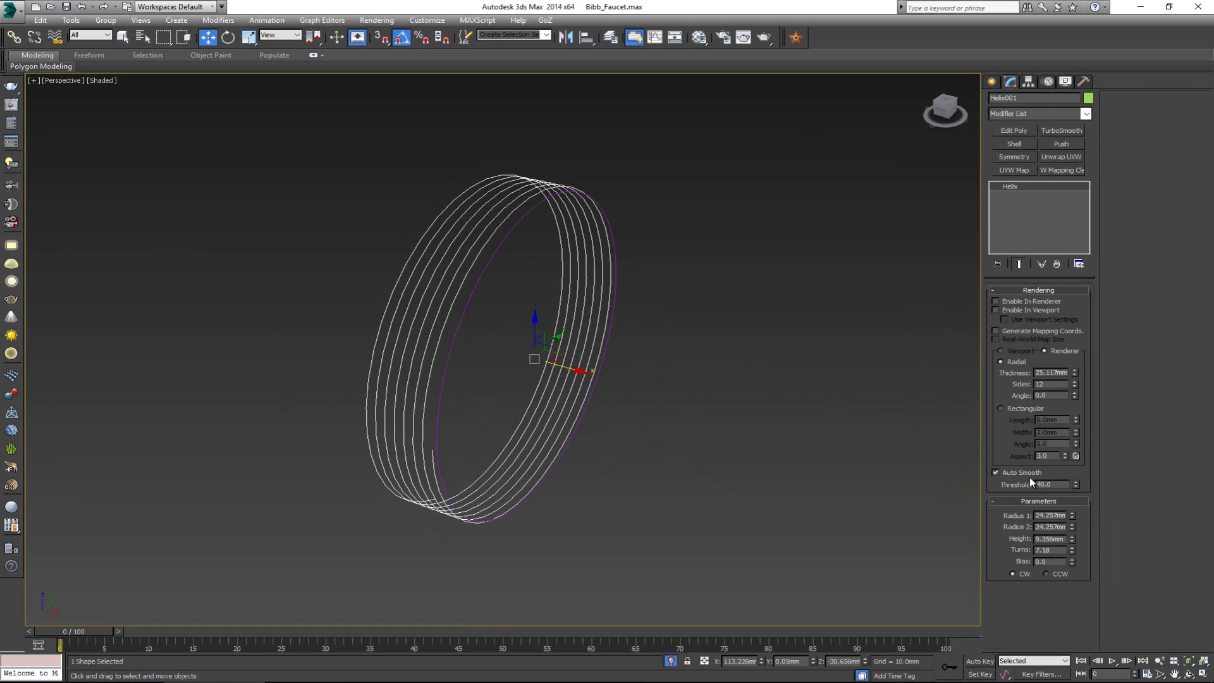
mouse_move(1072, 514)
left_mouse_down()
mouse_move(1072, 483)
mouse_move(1072, 525)
left_mouse_up()
scroll(470, 371, "up", 3)
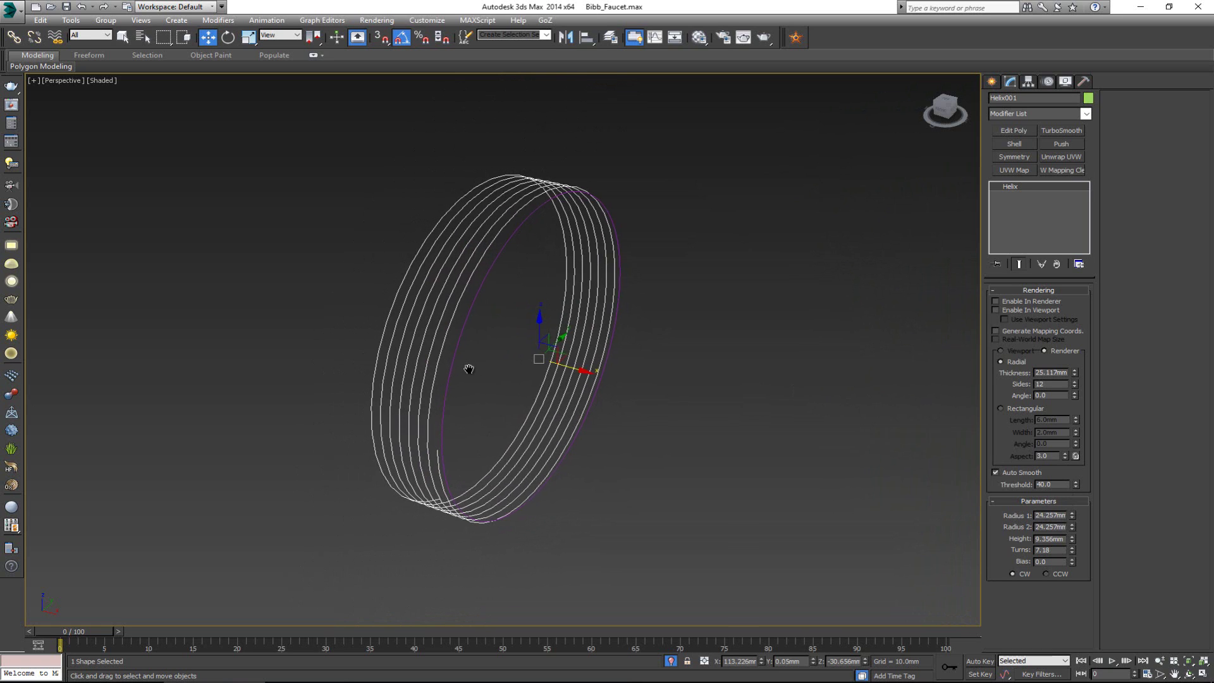
middle_click_drag(609, 363, 636, 365, "alt")
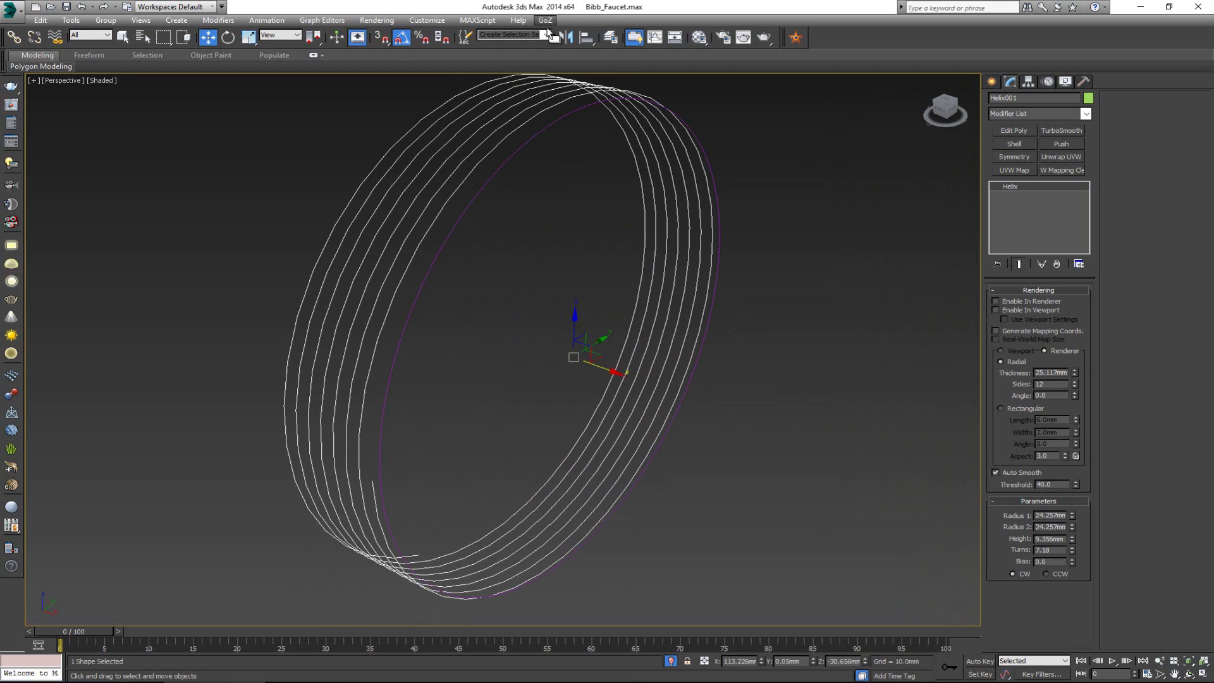
left_click(588, 38)
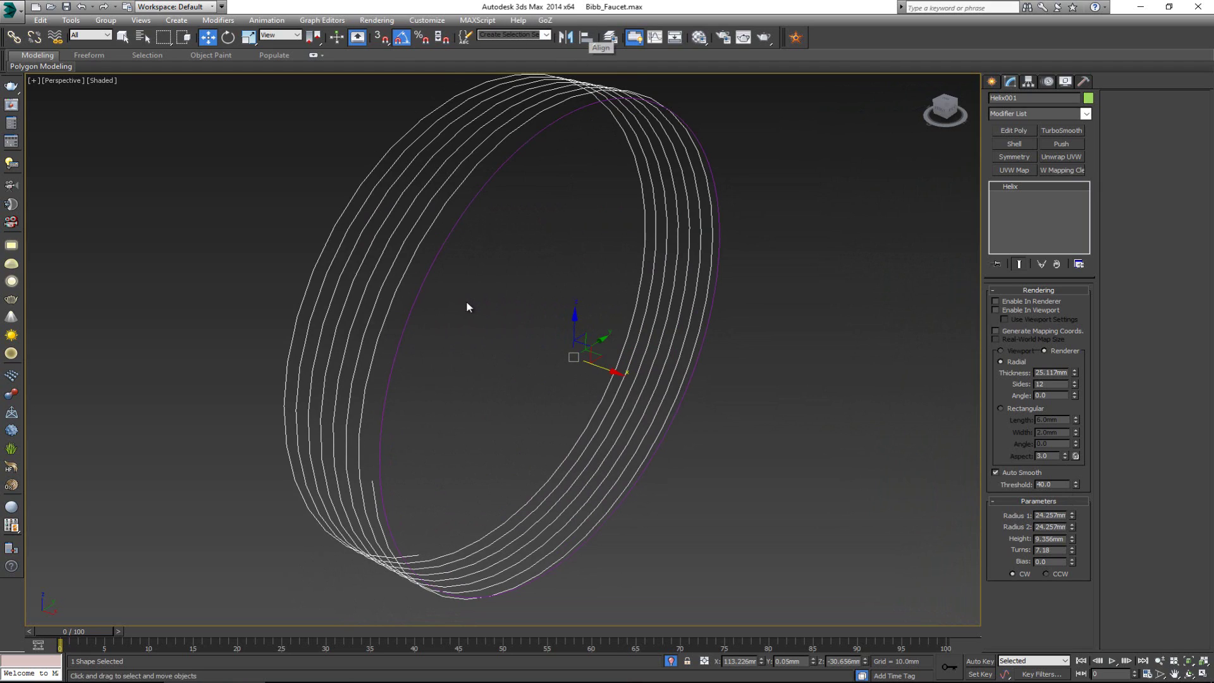
left_click(403, 335)
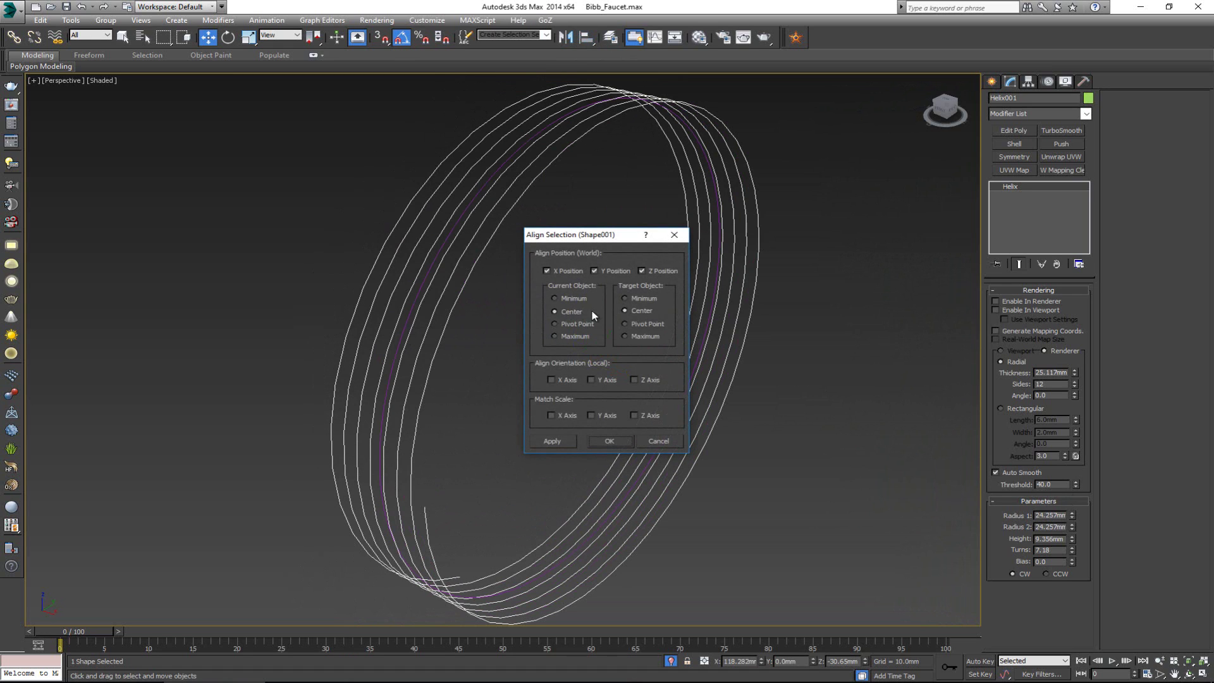
left_click(616, 443)
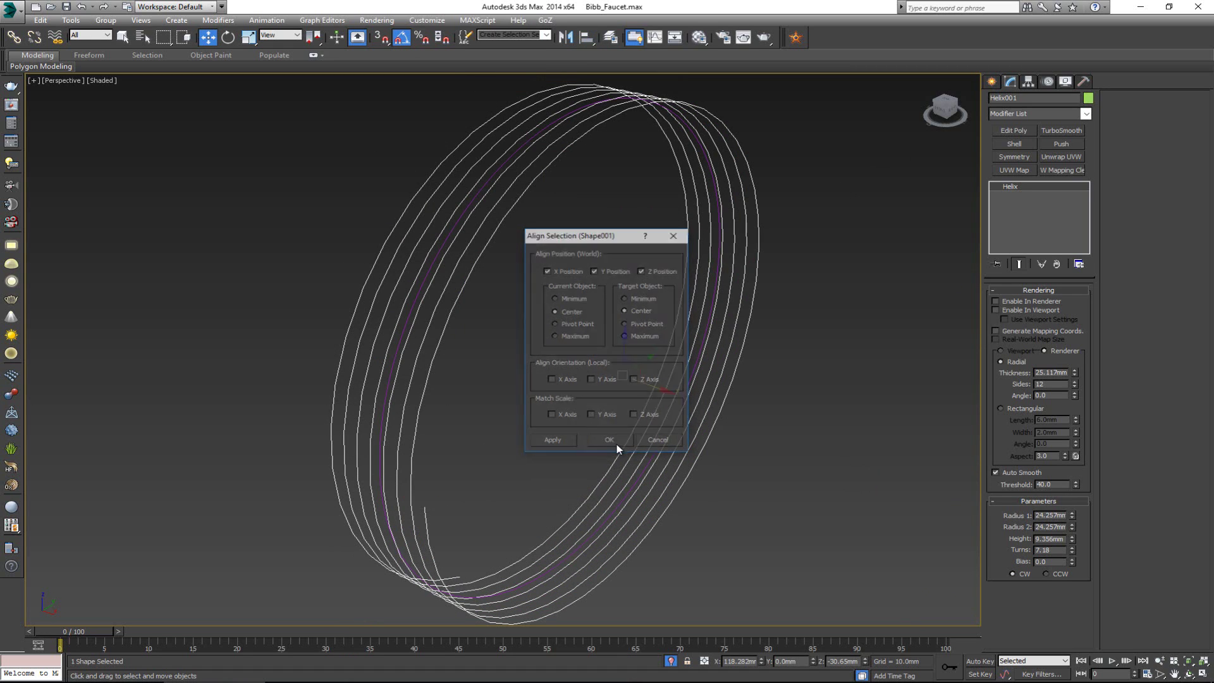
Delete the circular reference spline and exit isolation to bring back the faucet model
left_click(389, 369)
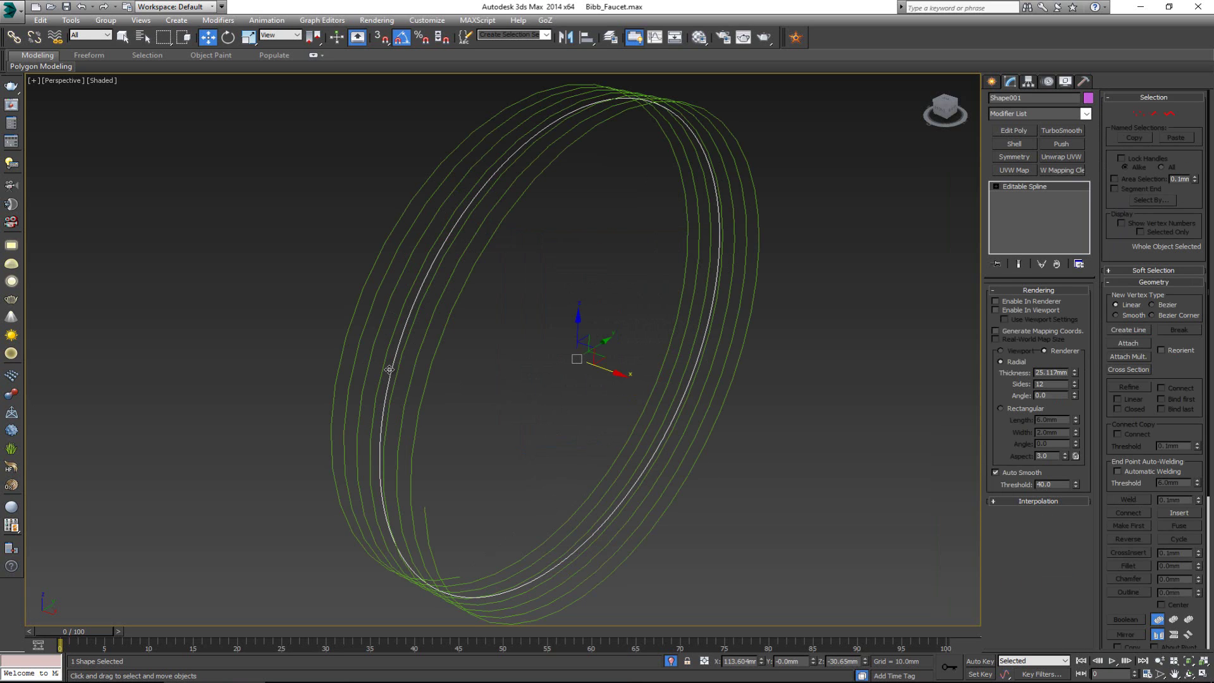
key("Delete")
key("alt+q")
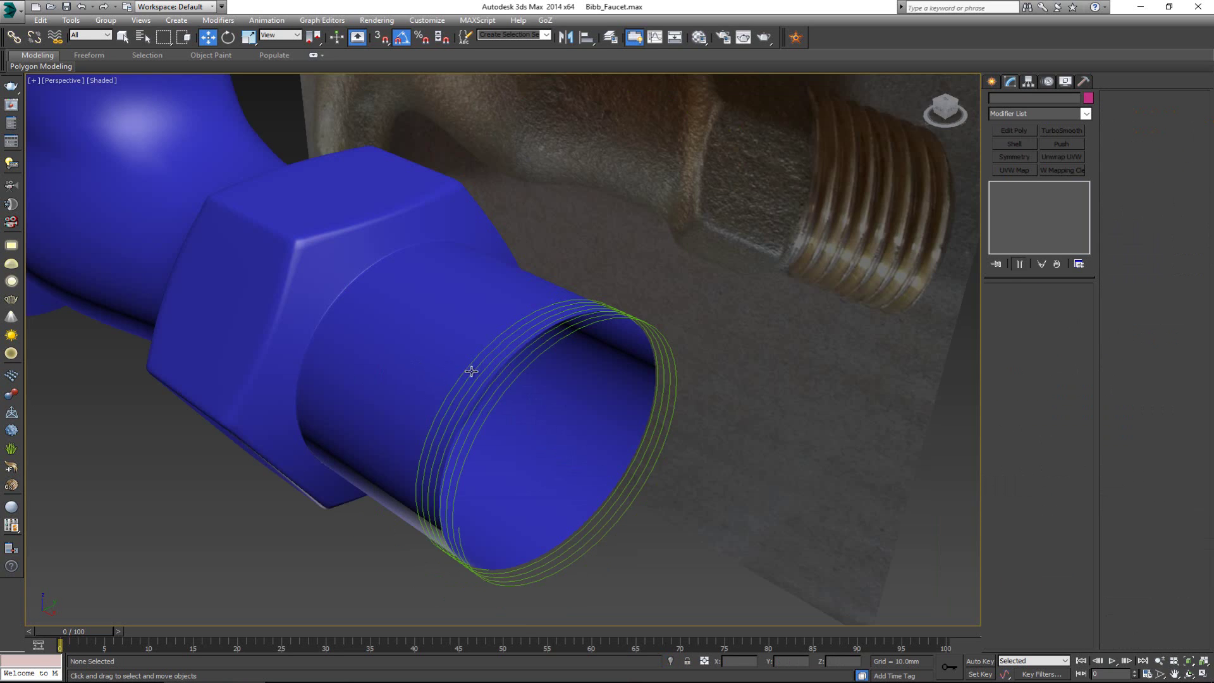
Move the helix along the X axis back onto the pipe end and increase its height to about 33.8 mm
left_click(492, 409)
middle_click_drag(524, 421, 604, 463, "alt")
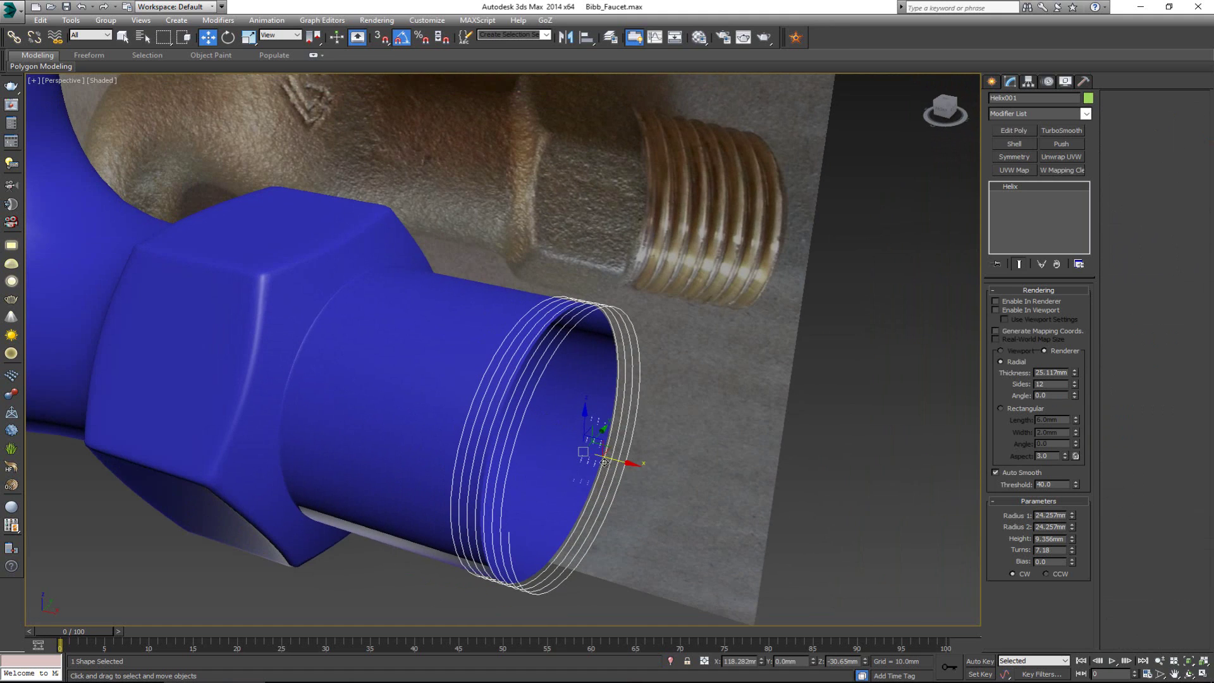
left_click_drag(626, 461, 595, 455)
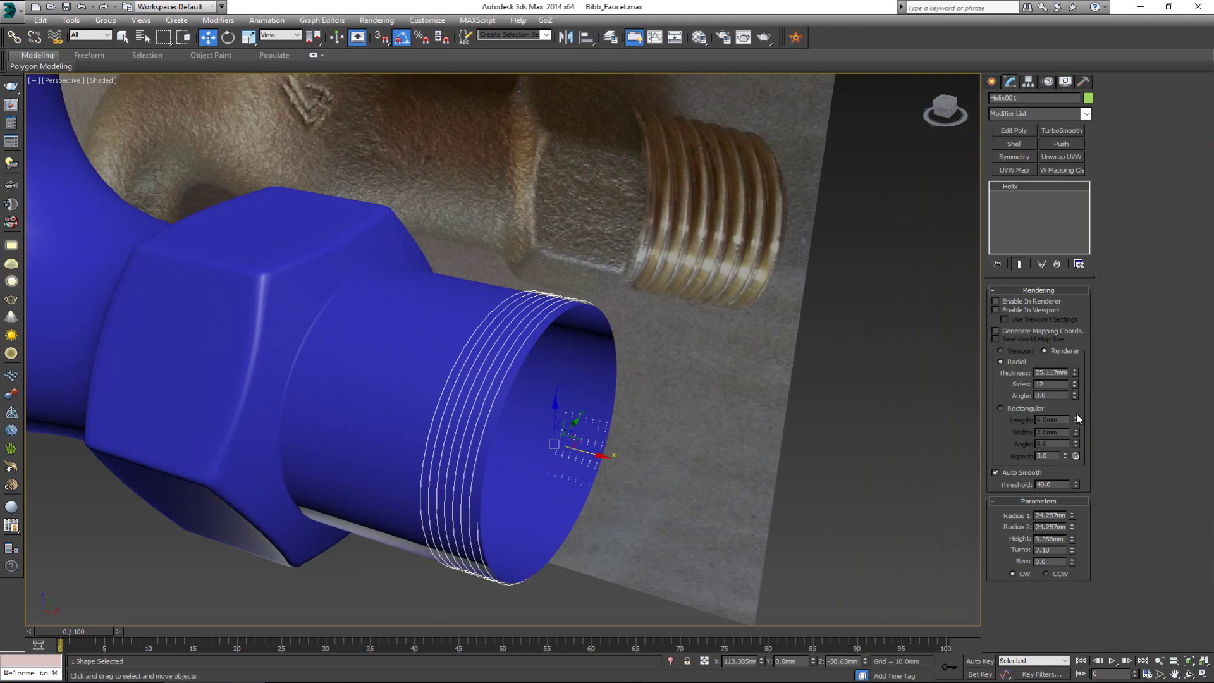
left_click_drag(1072, 538, 1054, 387)
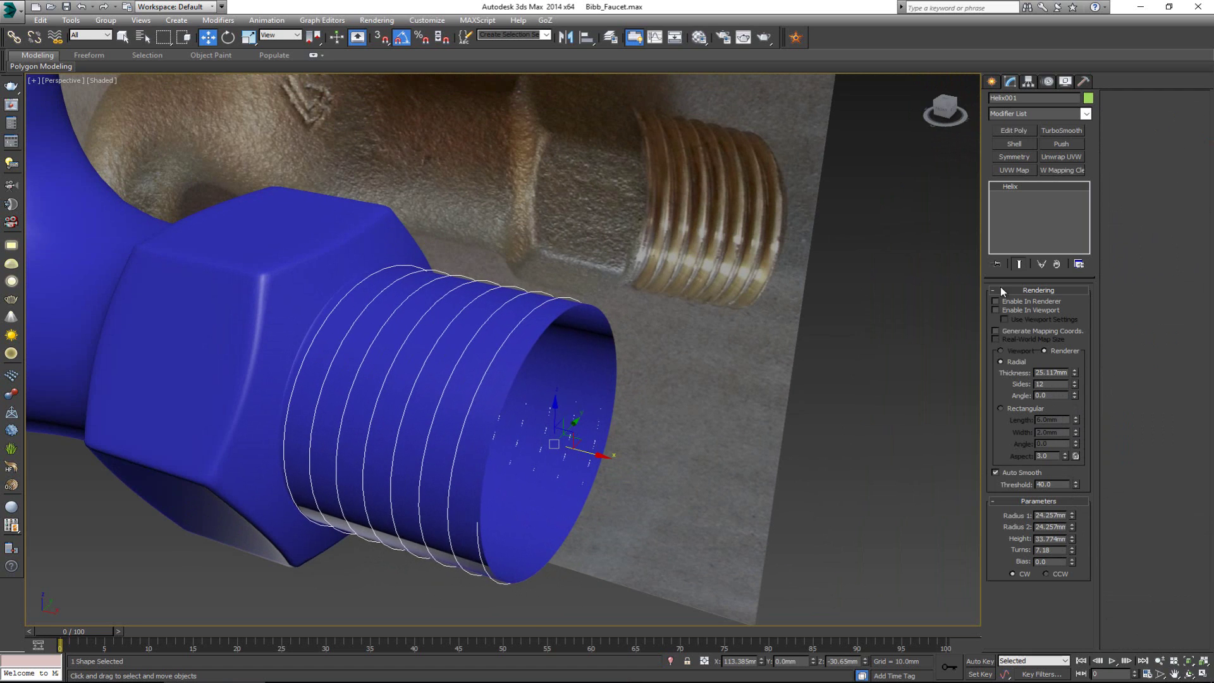
Enable the helix in the renderer and viewport, and reduce its radial thickness to about 1.76 mm
left_click(1020, 301)
left_click(1029, 309)
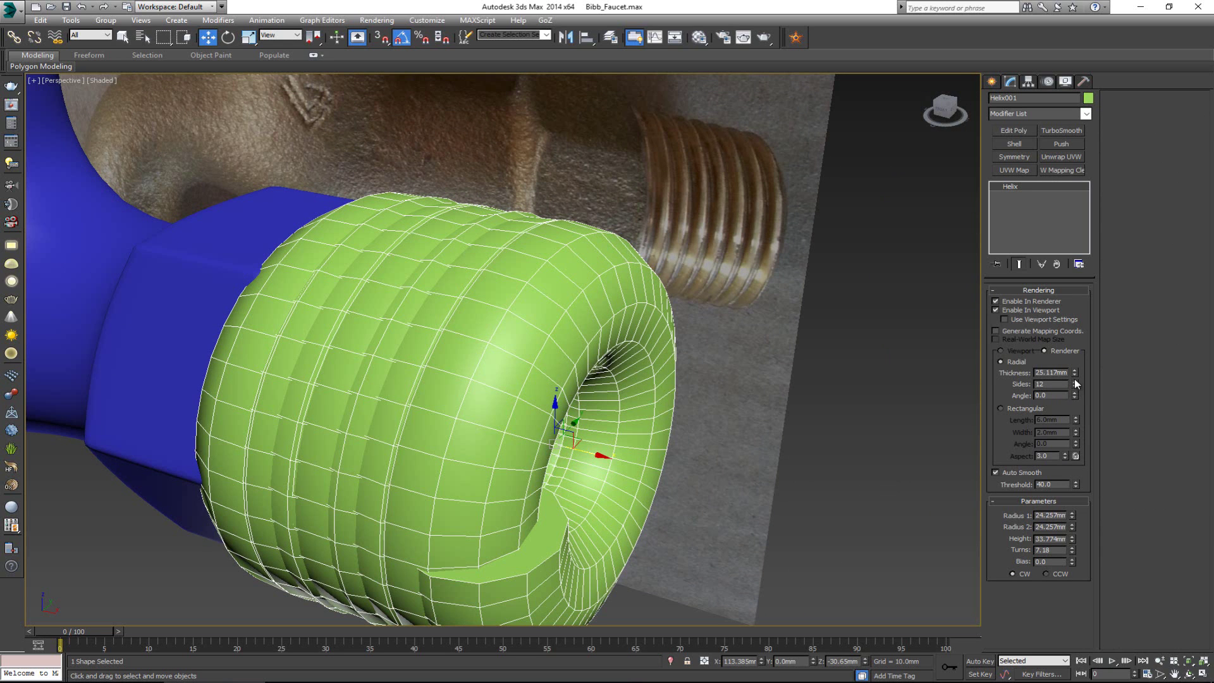
left_click_drag(1076, 375, 1076, 391)
left_click_drag(1079, 414, 1082, 426)
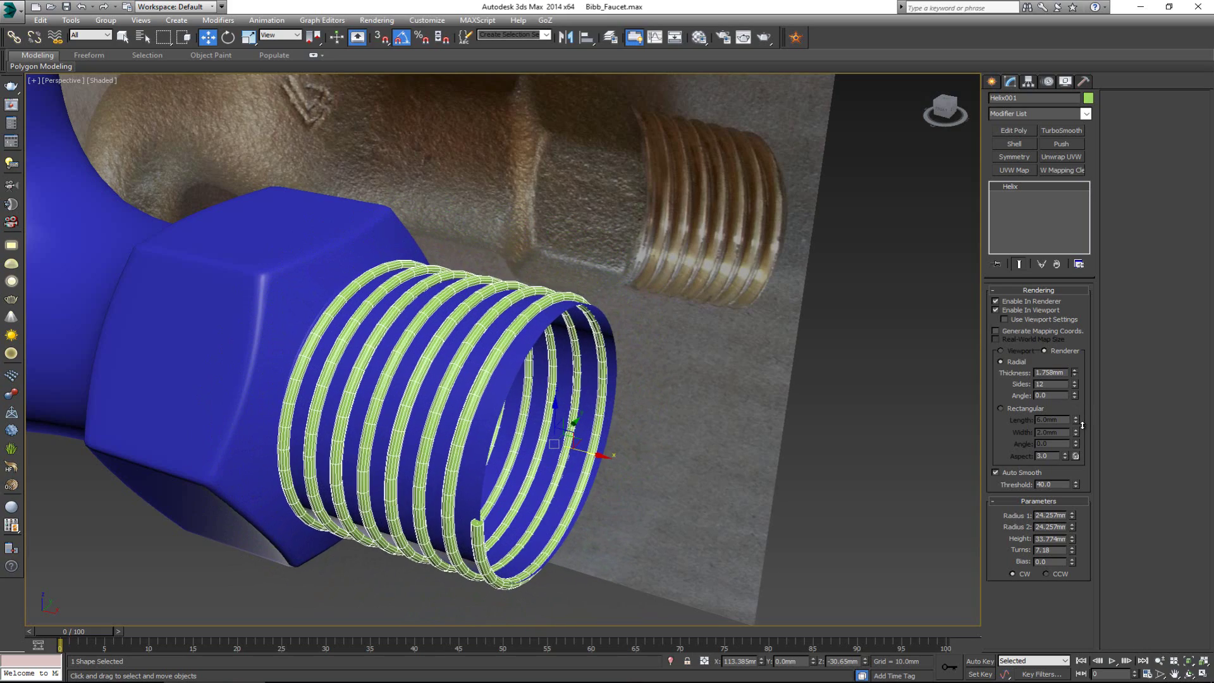
Set the thread helix to 1.952 mm thickness, 11.416 turns, 35.801 mm height and counterclockwise direction
middle_click_drag(658, 419, 695, 417, "alt")
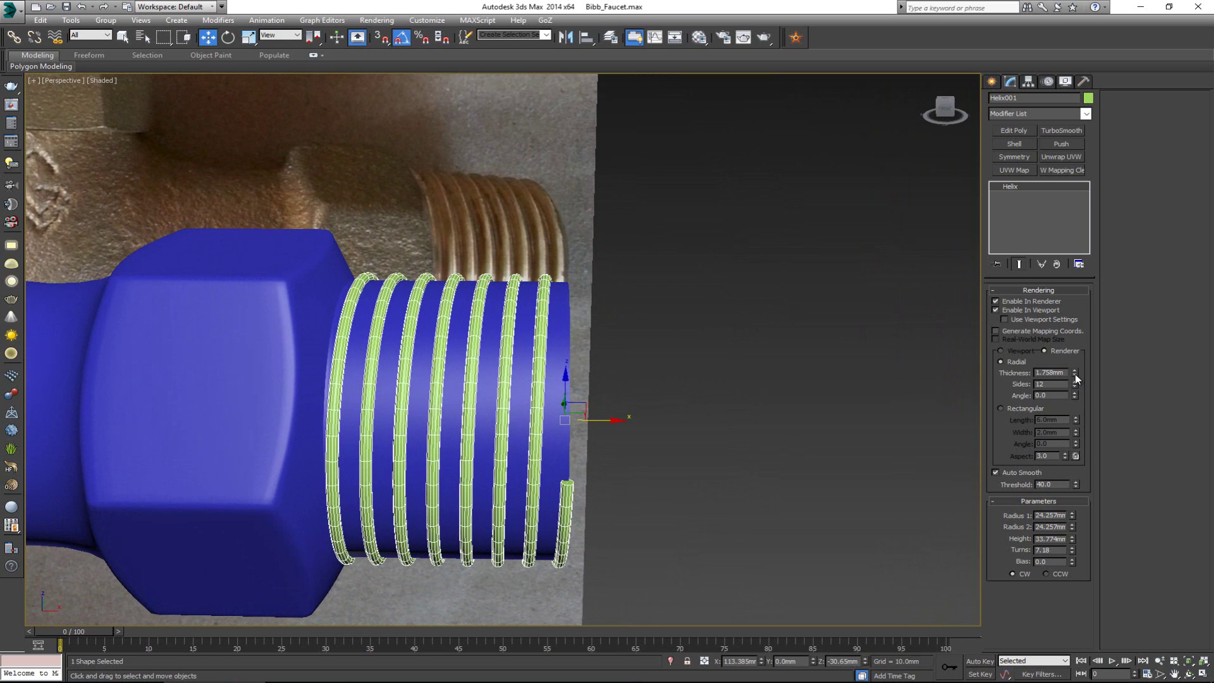
mouse_move(1075, 377)
left_mouse_down()
mouse_move(1067, 335)
mouse_move(1071, 393)
left_mouse_up()
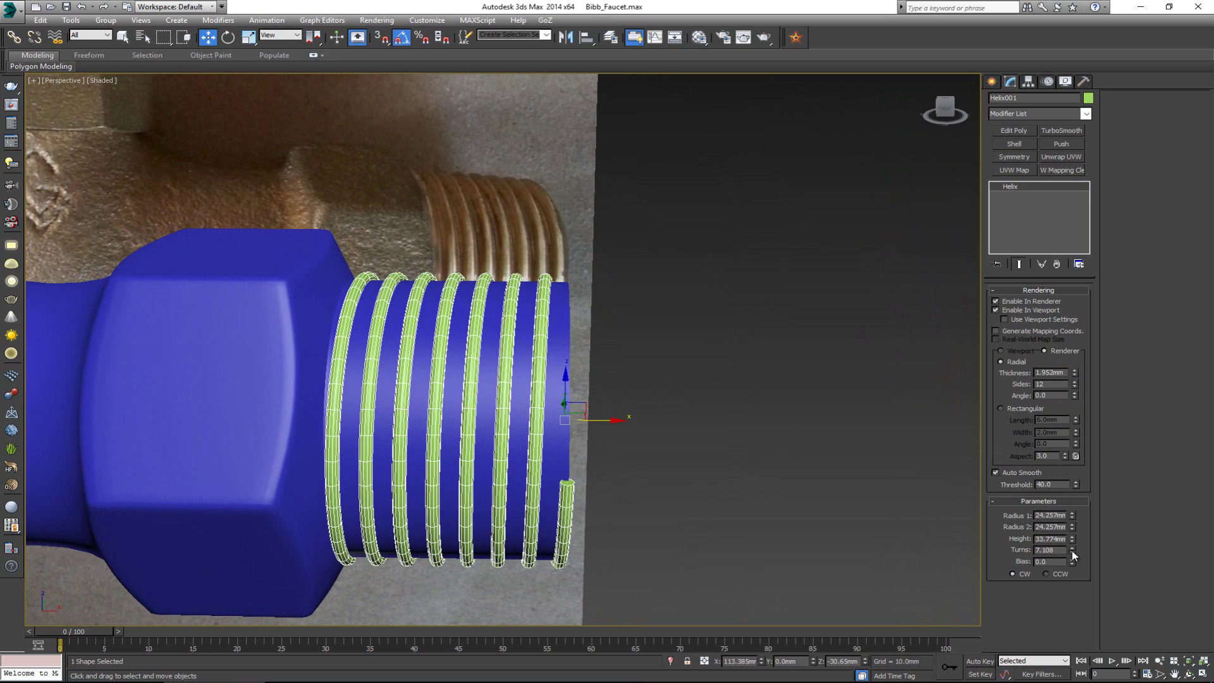
mouse_move(1071, 550)
left_mouse_down()
mouse_move(1067, 514)
mouse_move(1072, 534)
left_mouse_up()
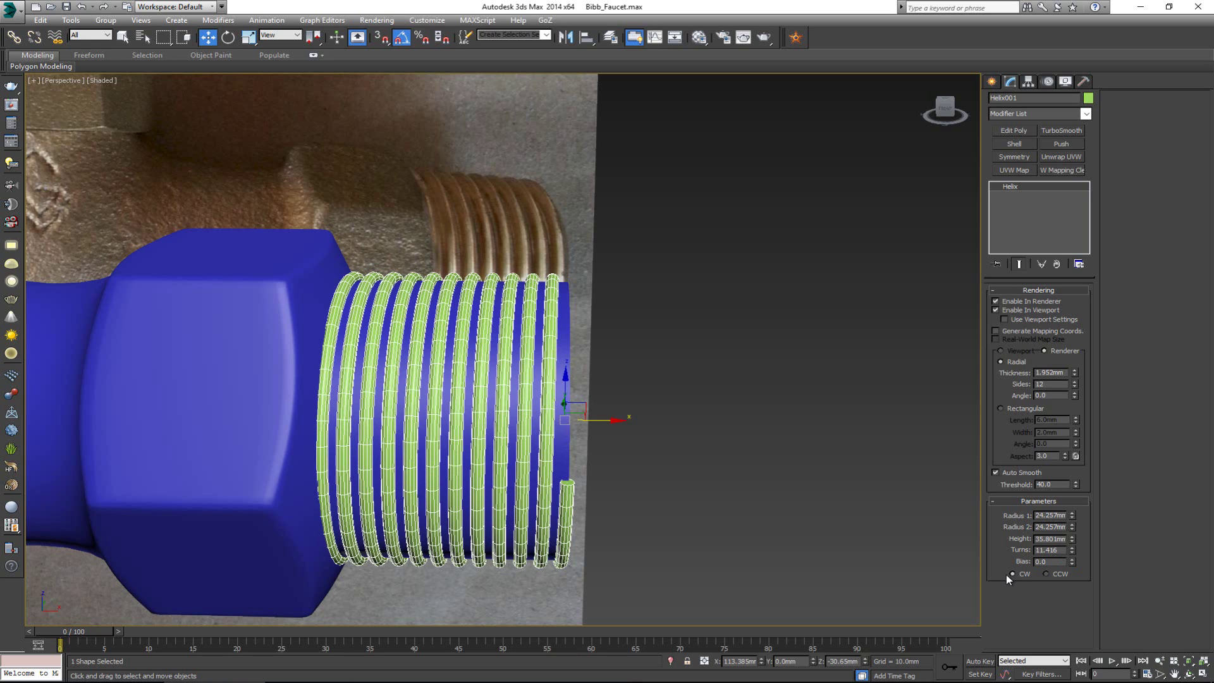
left_click(1045, 574)
left_click(726, 440)
Examine the faucet body and threaded end from several angles against the reference photo
scroll(655, 357, "down", 6)
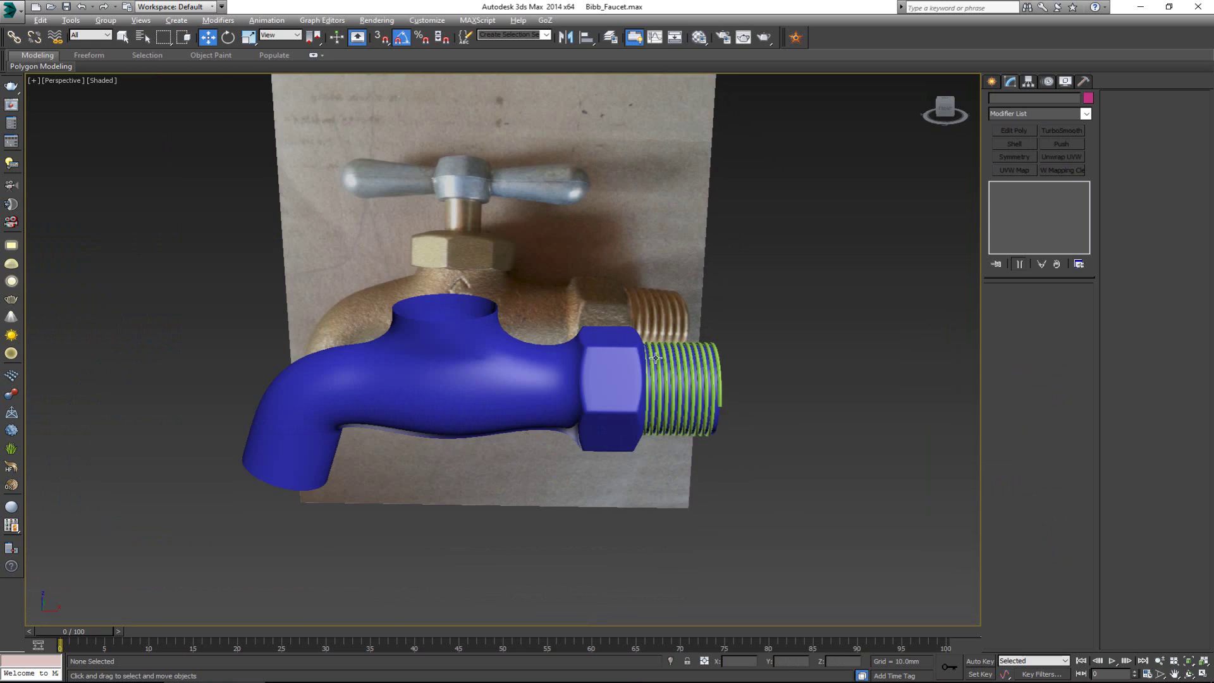
middle_click_drag(655, 358, 670, 354, "alt")
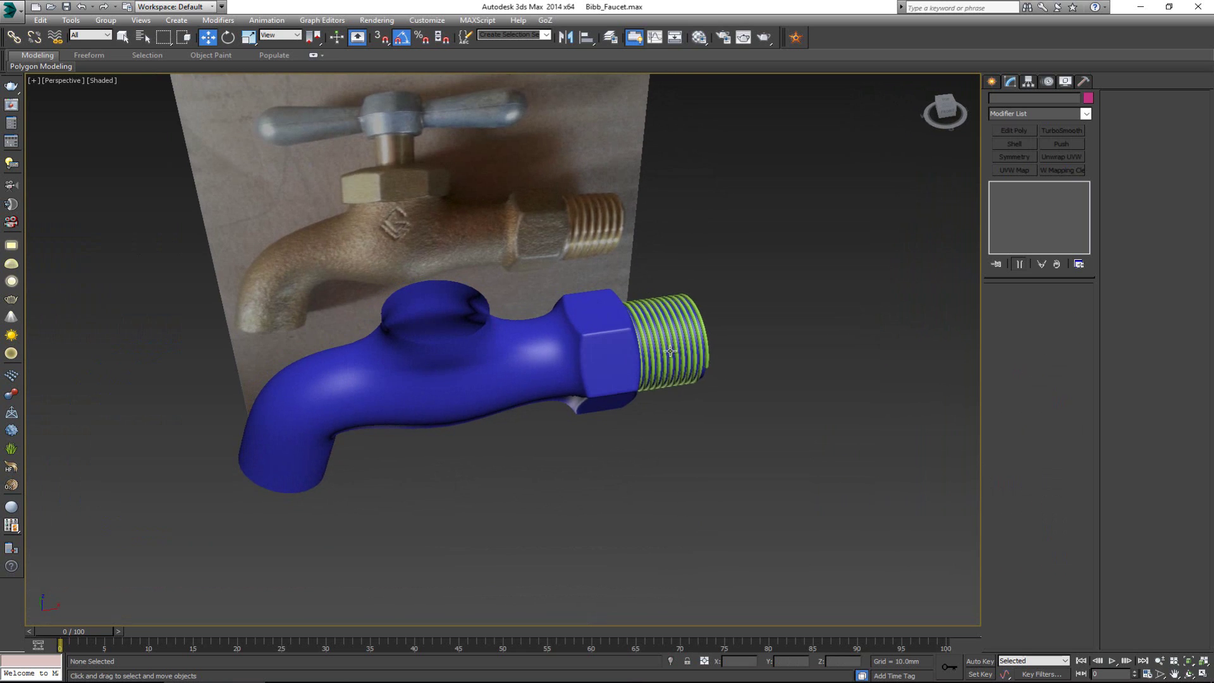
scroll(652, 423, "up", 5)
scroll(651, 423, "down", 3)
middle_click_drag(533, 419, 507, 386, "alt")
left_click(447, 430)
middle_click_drag(448, 429, 460, 380, "alt")
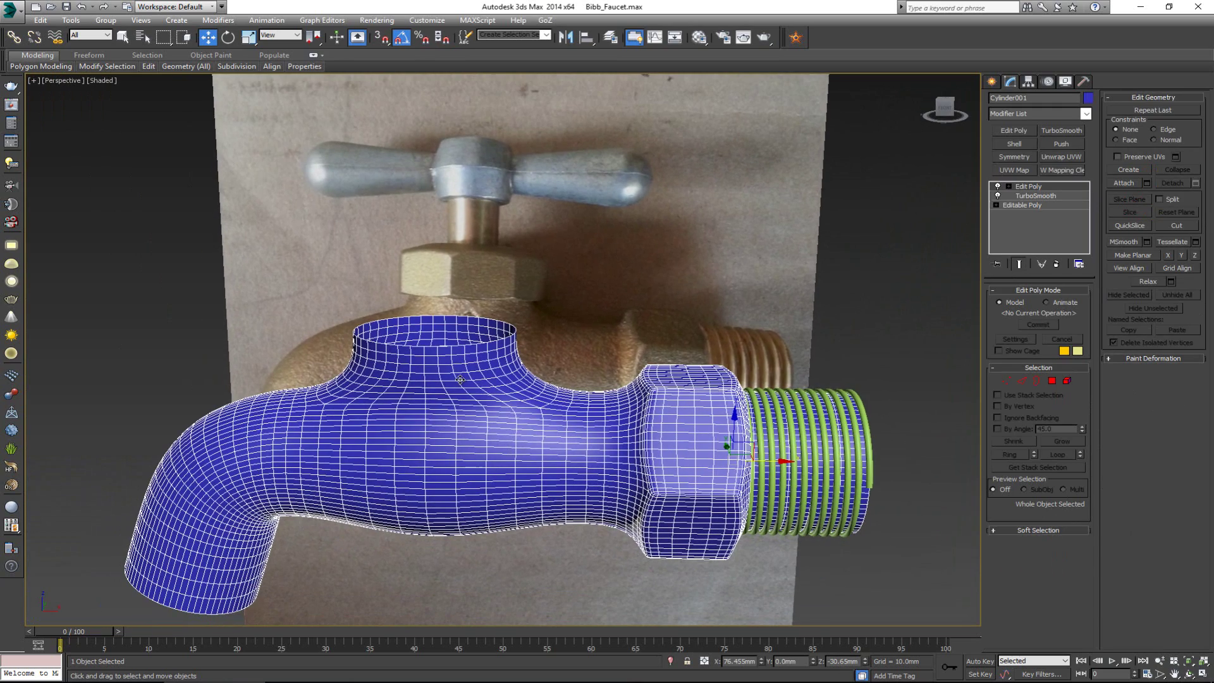
key("alt+w")
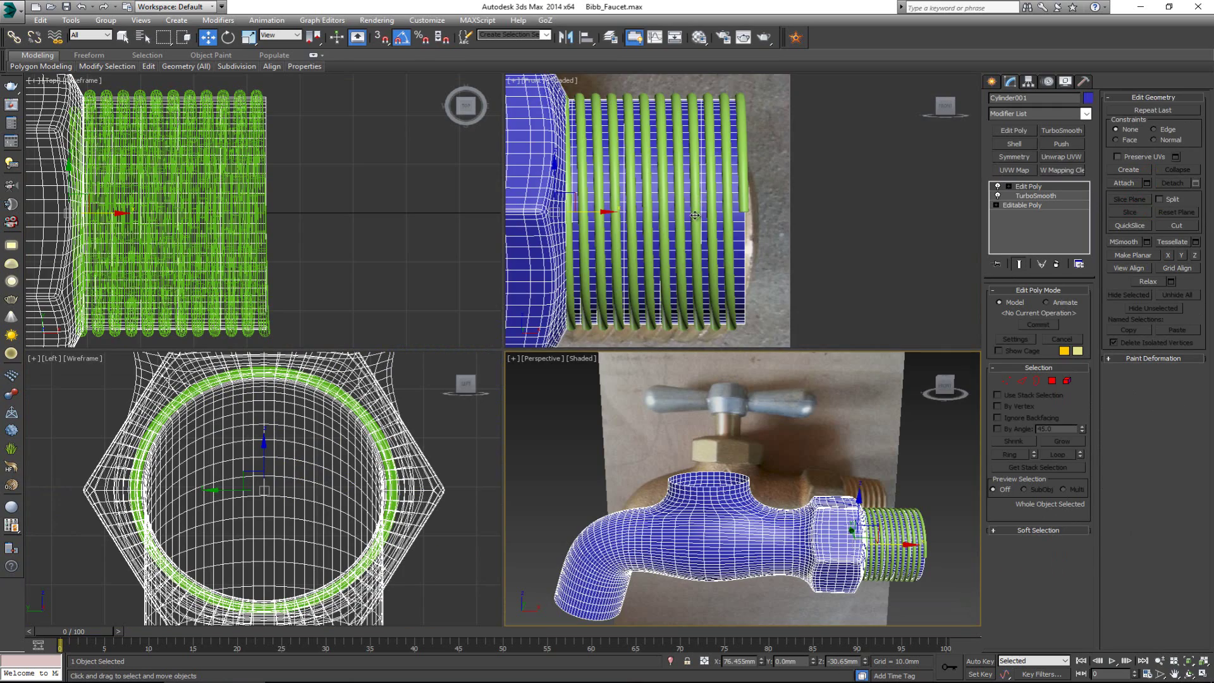
scroll(699, 215, "down", 4)
middle_click_drag(607, 220, 666, 246)
left_click(790, 467)
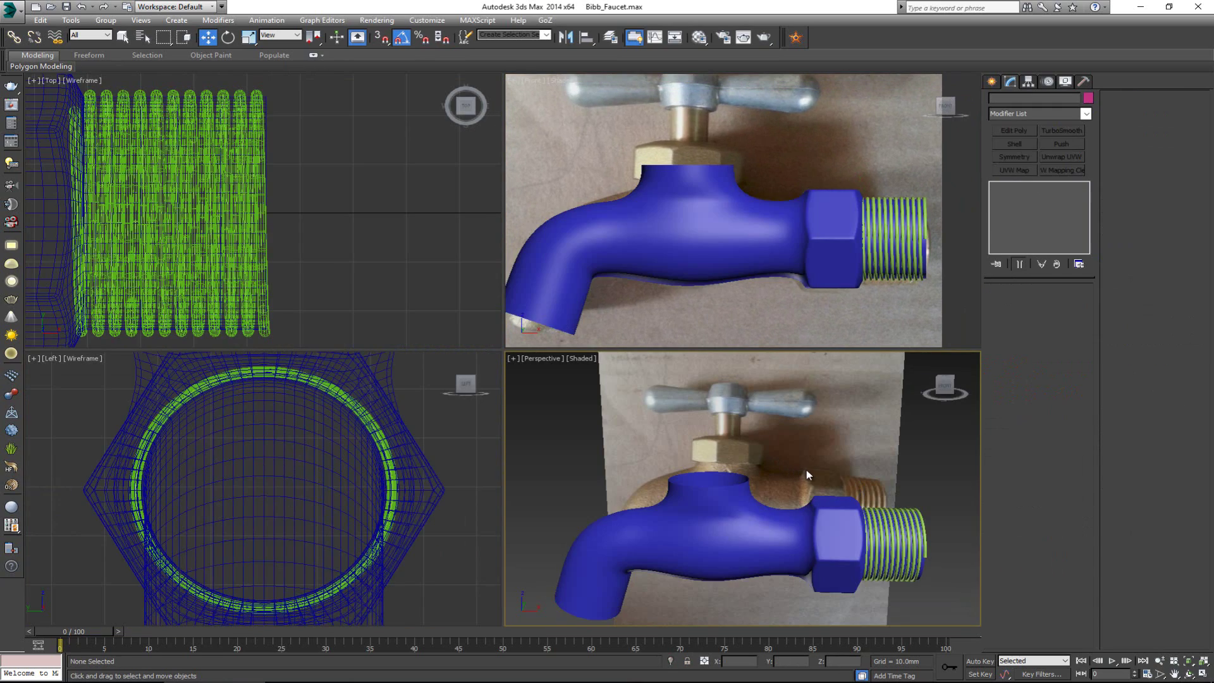
Make the faucet body see-through and frame the bonnet nut area in an enlarged front view
right_click(665, 153)
scroll(666, 171, "up", 2)
scroll(667, 178, "up", 2)
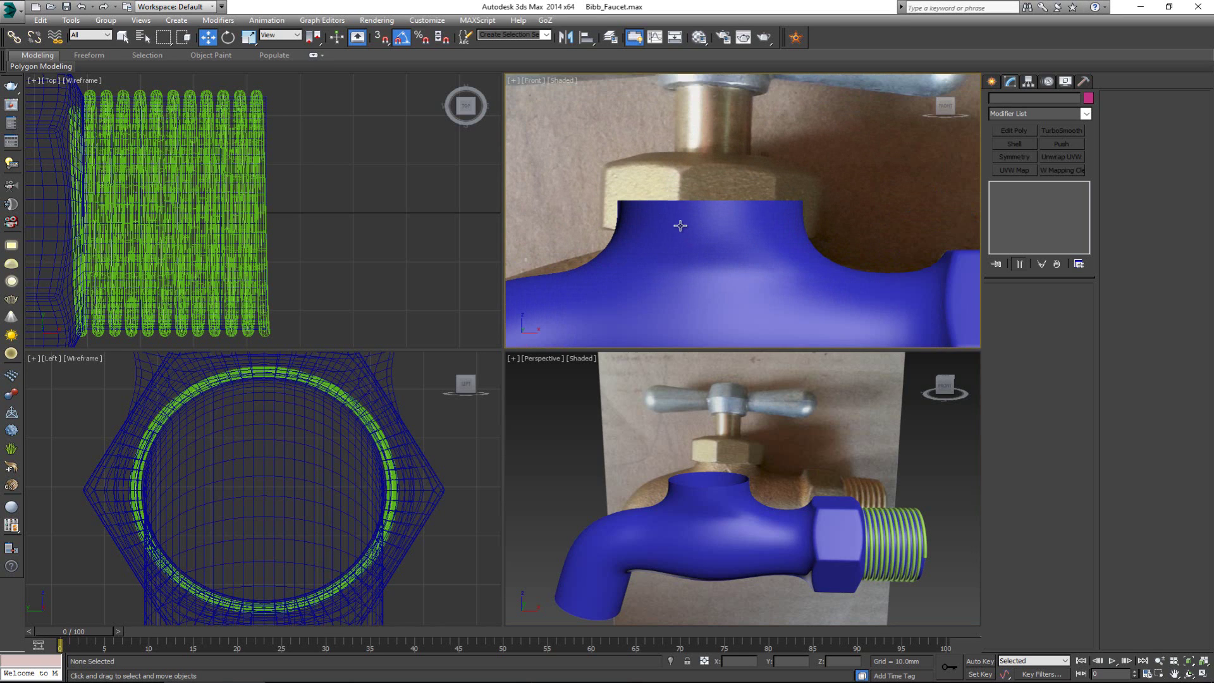
left_click(680, 226)
key("alt+x")
left_click(708, 157)
middle_click_drag(704, 191, 697, 214)
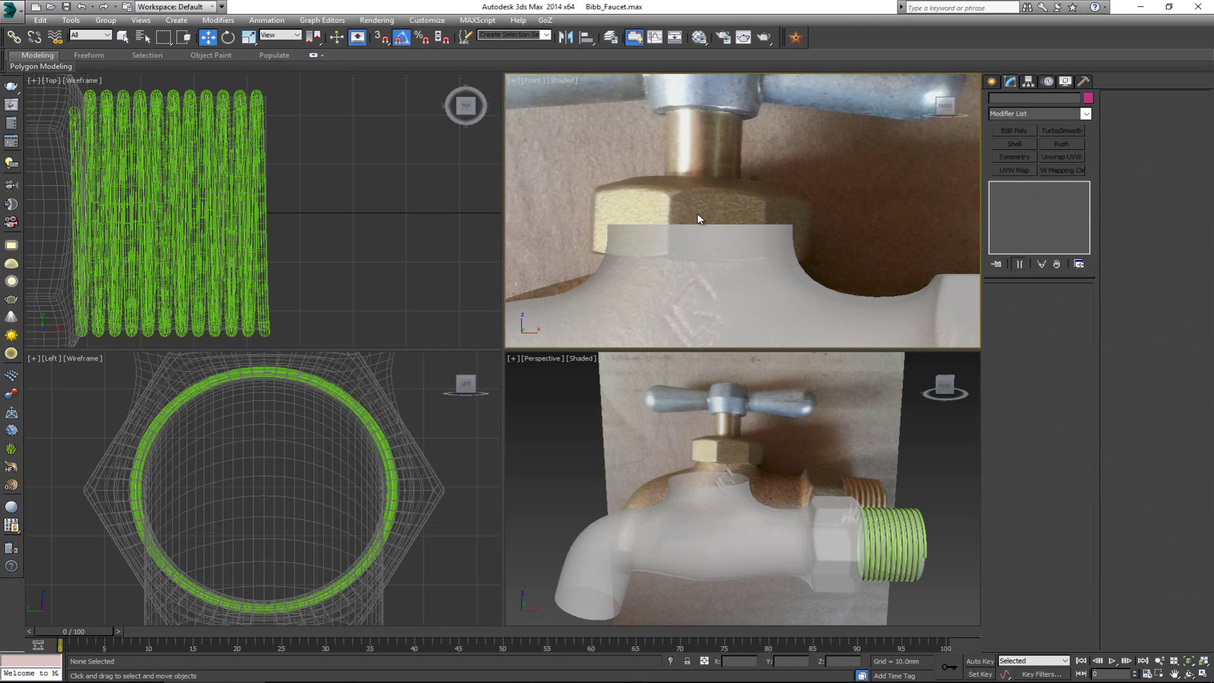
scroll(741, 166, "down", 4)
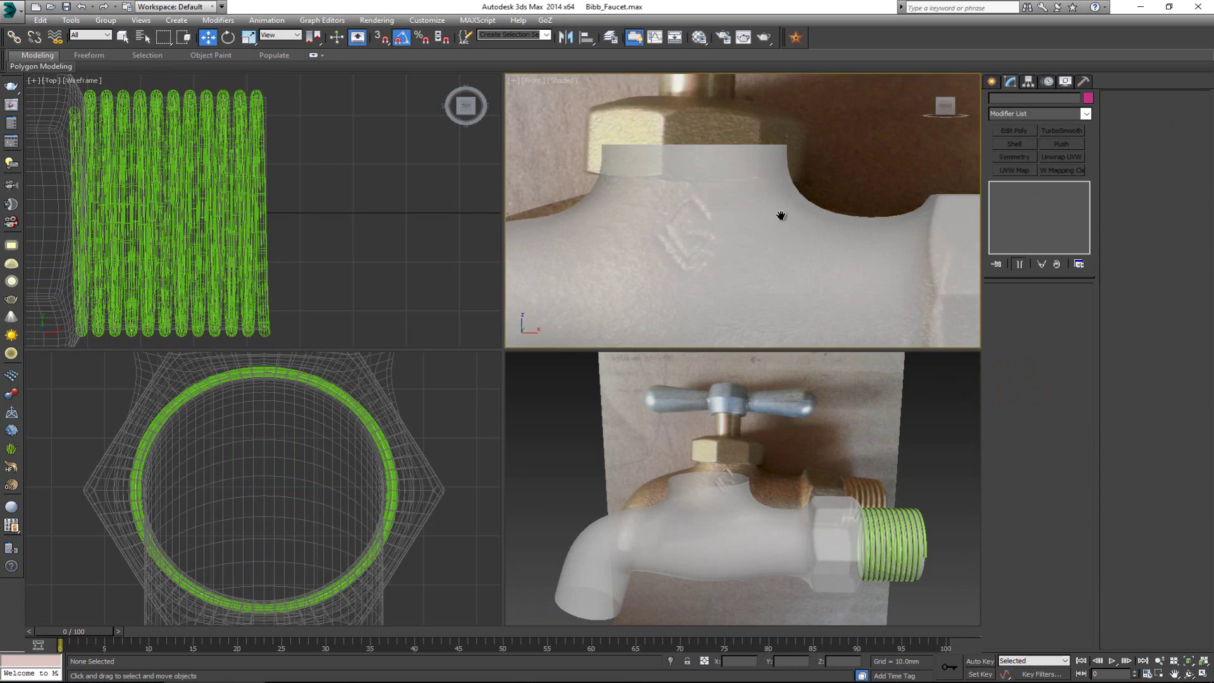
key("alt+w")
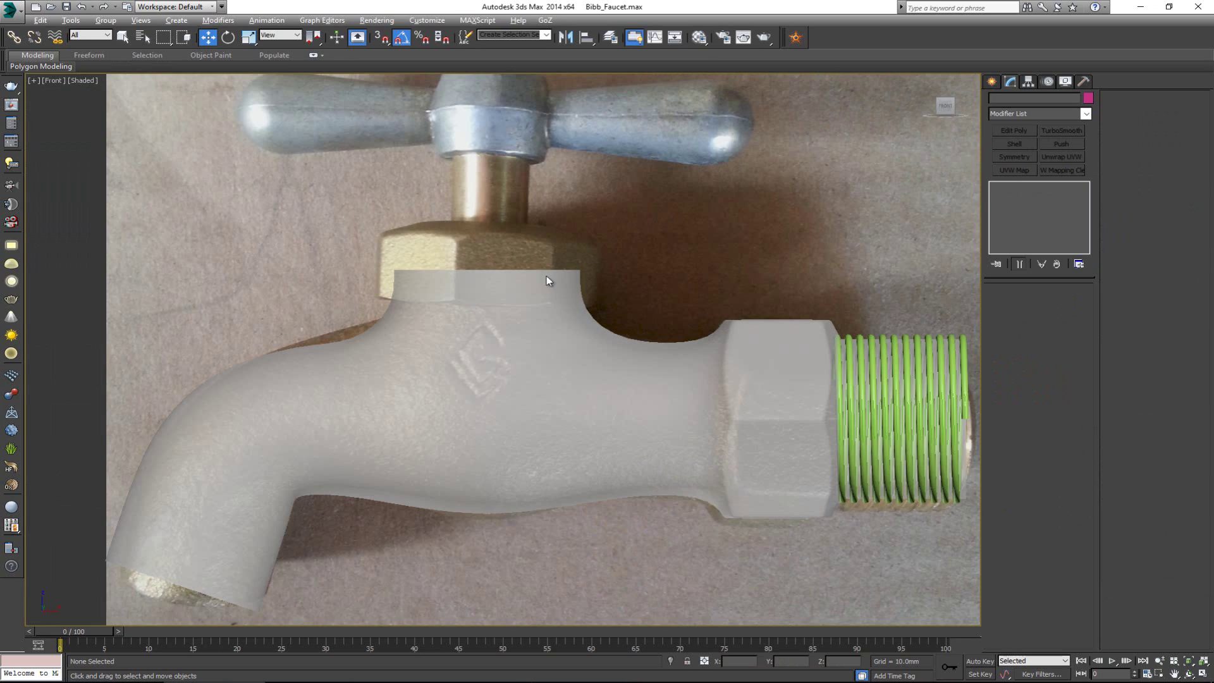
middle_click_drag(546, 276, 616, 276)
right_click(590, 221)
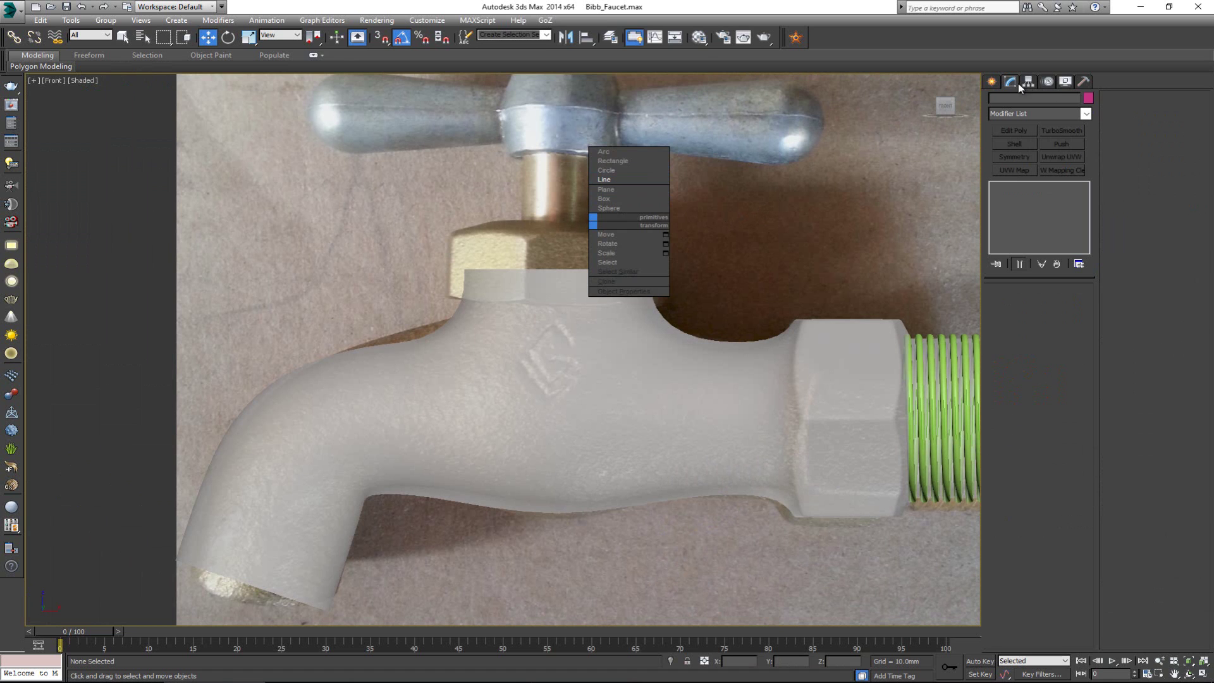
left_click(974, 80)
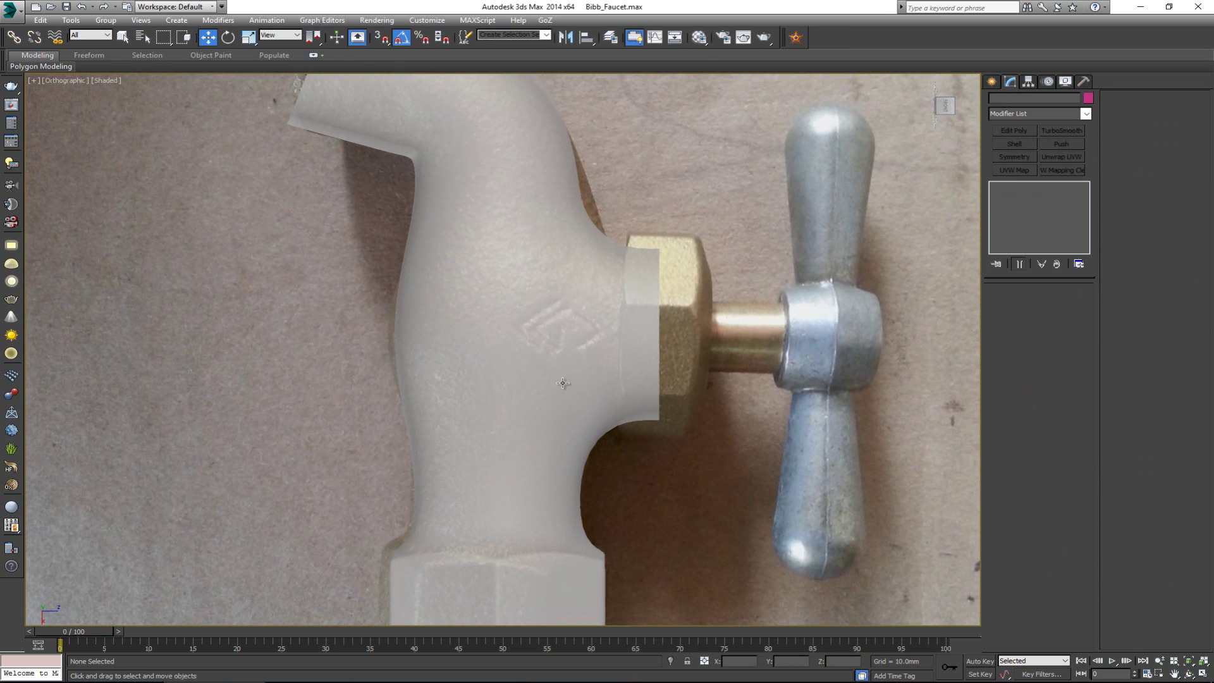
left_click(933, 87)
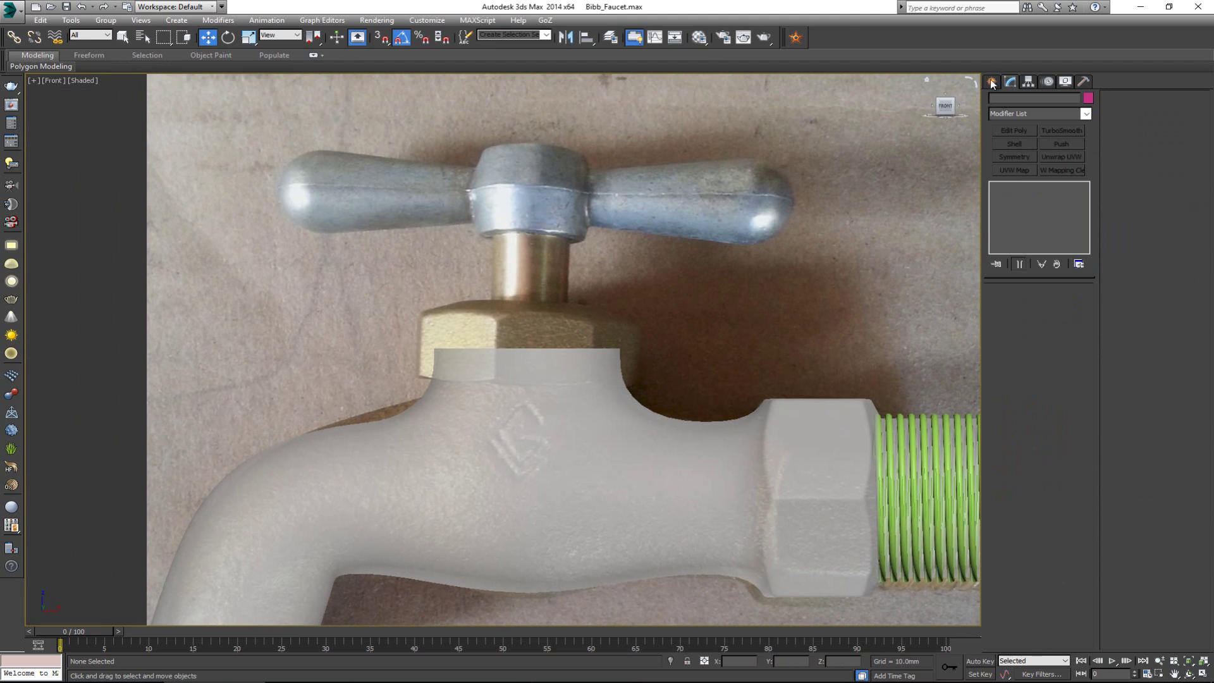
Create a six-sided cylinder over the bonnet nut, about 29 mm in radius and about 19 mm high
left_click(992, 83)
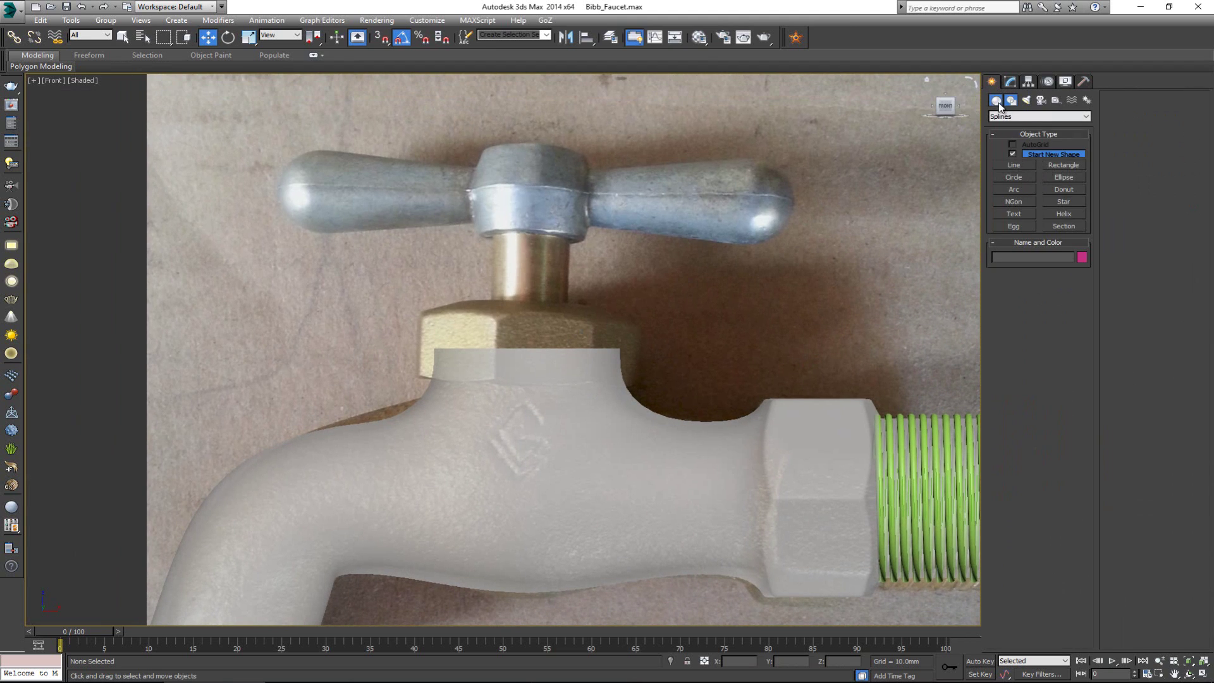
left_click(996, 101)
left_click(1015, 180)
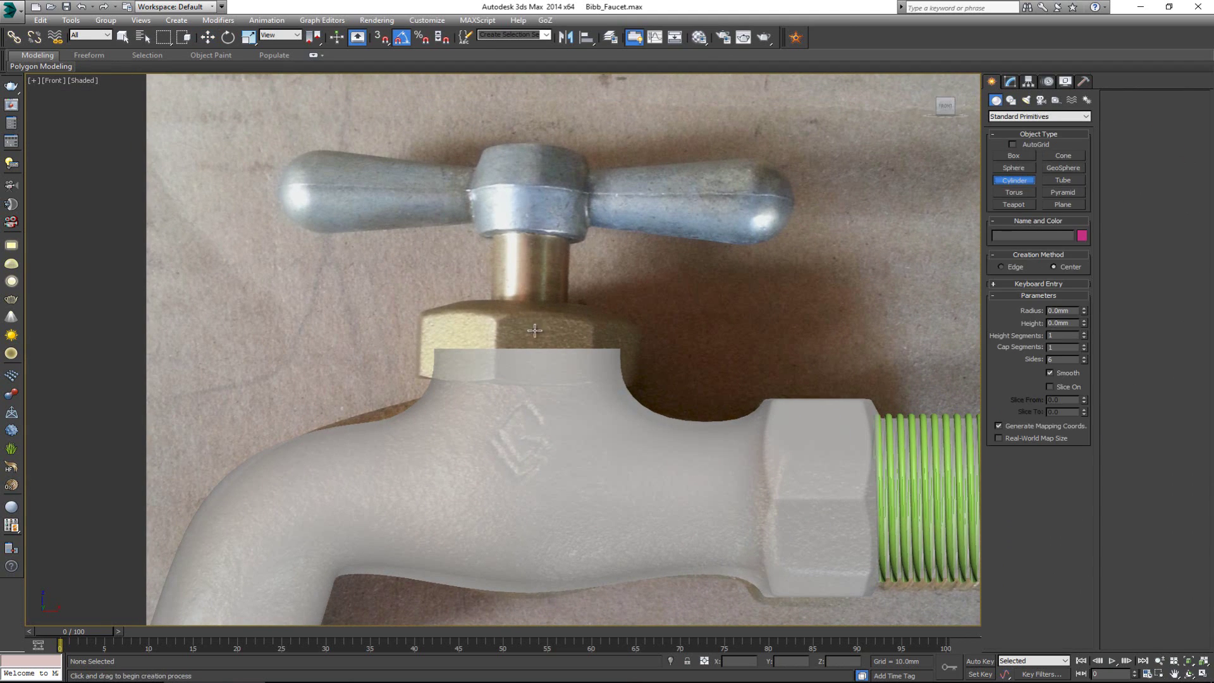
left_click_drag(527, 365, 546, 268)
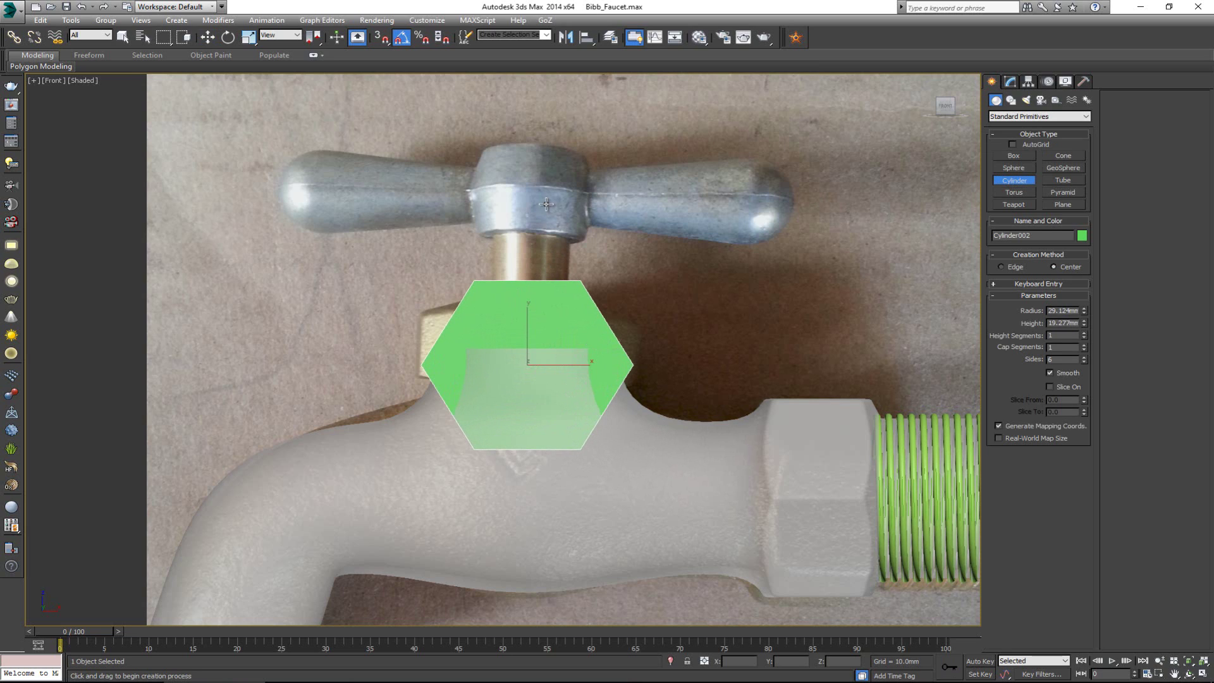
Rotate the six-sided cylinder so its hexagonal faces lie horizontal like the nut
key("e")
left_click_drag(534, 397, 533, 290)
key("w")
Create a smooth spline shape from the edge loop around the faucet body's upper opening
key("alt+w")
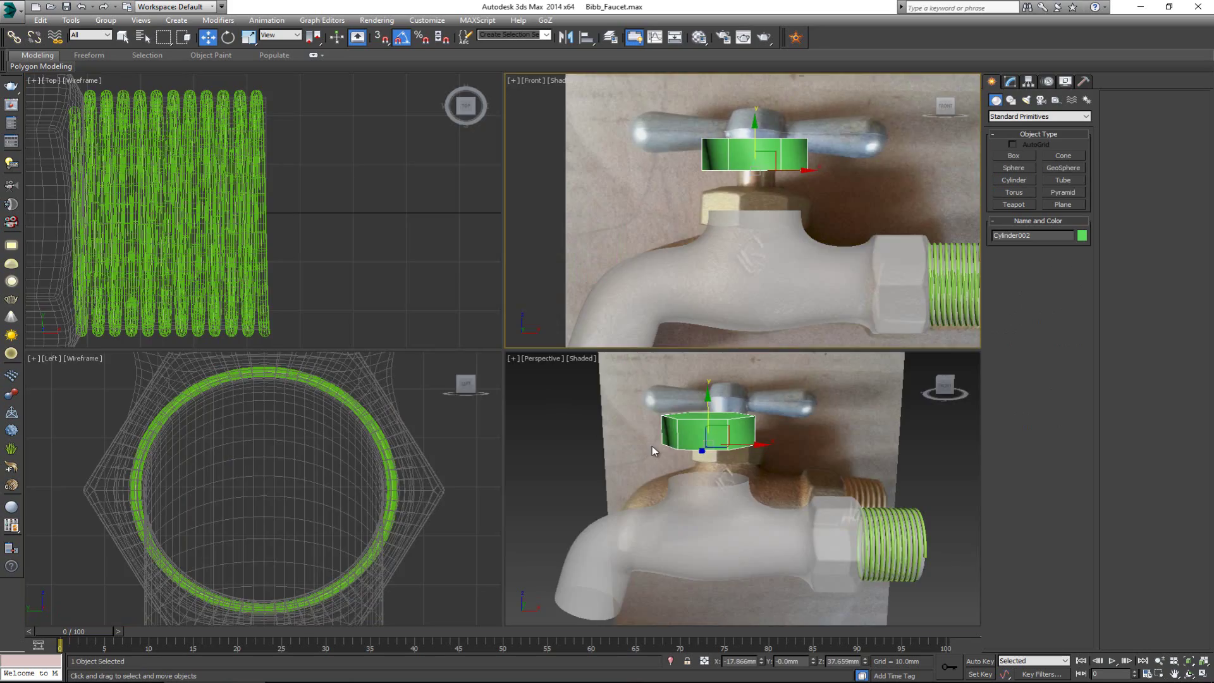
key("alt+w")
scroll(413, 314, "up", 3)
left_click(482, 401)
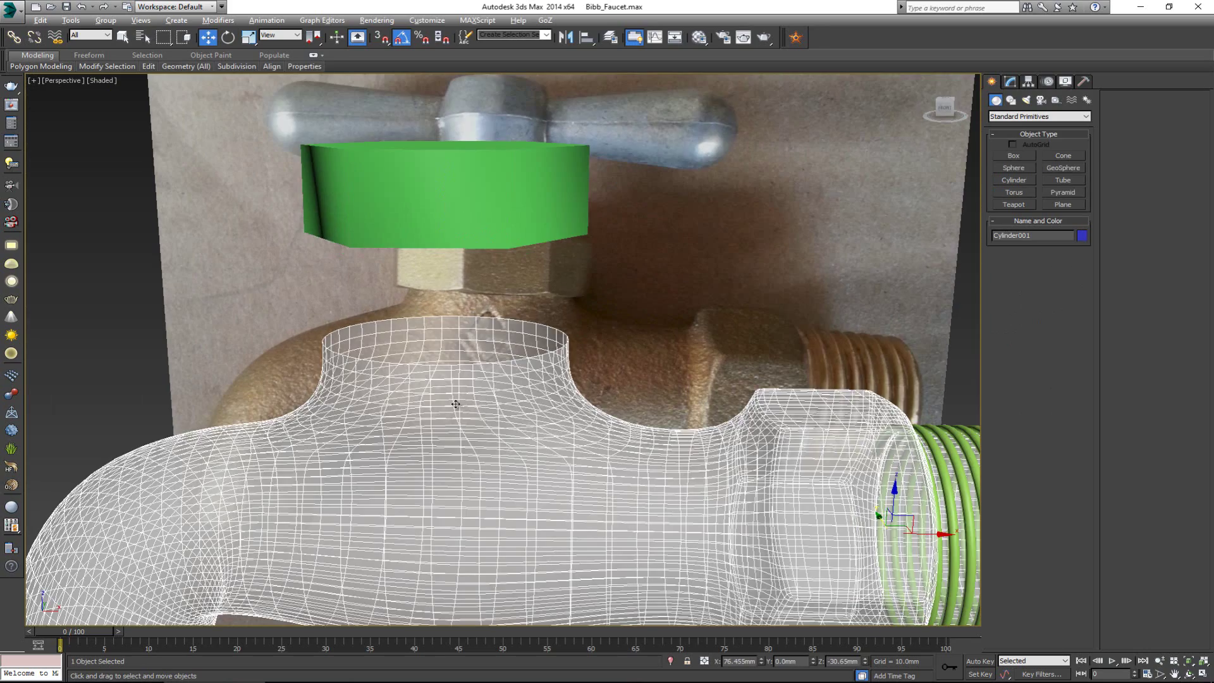
middle_click_drag(482, 401, 490, 410, "alt")
left_click(1016, 84)
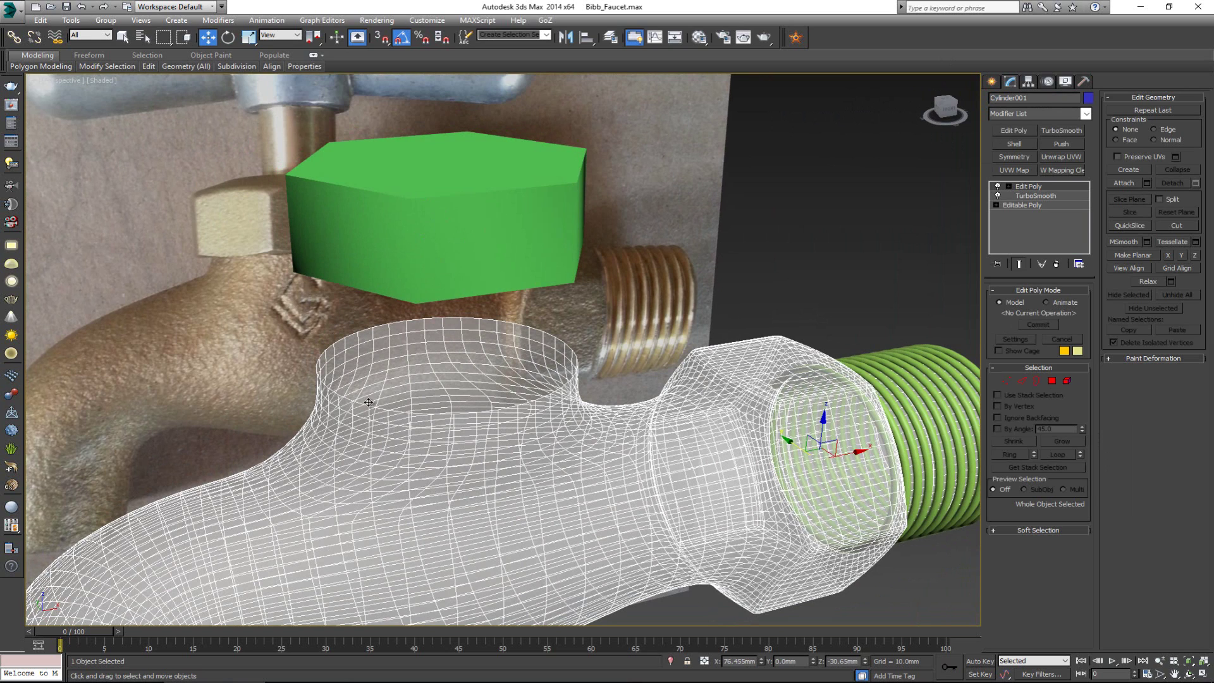
key("2")
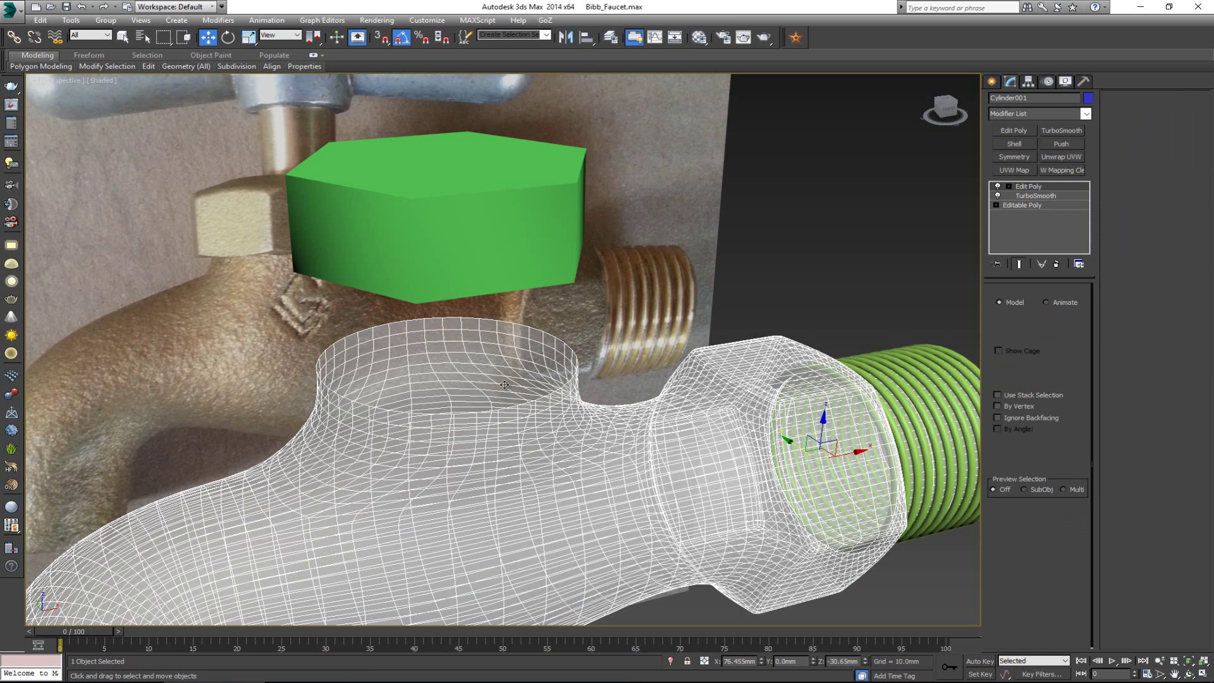
left_click(507, 404)
double_click(563, 405)
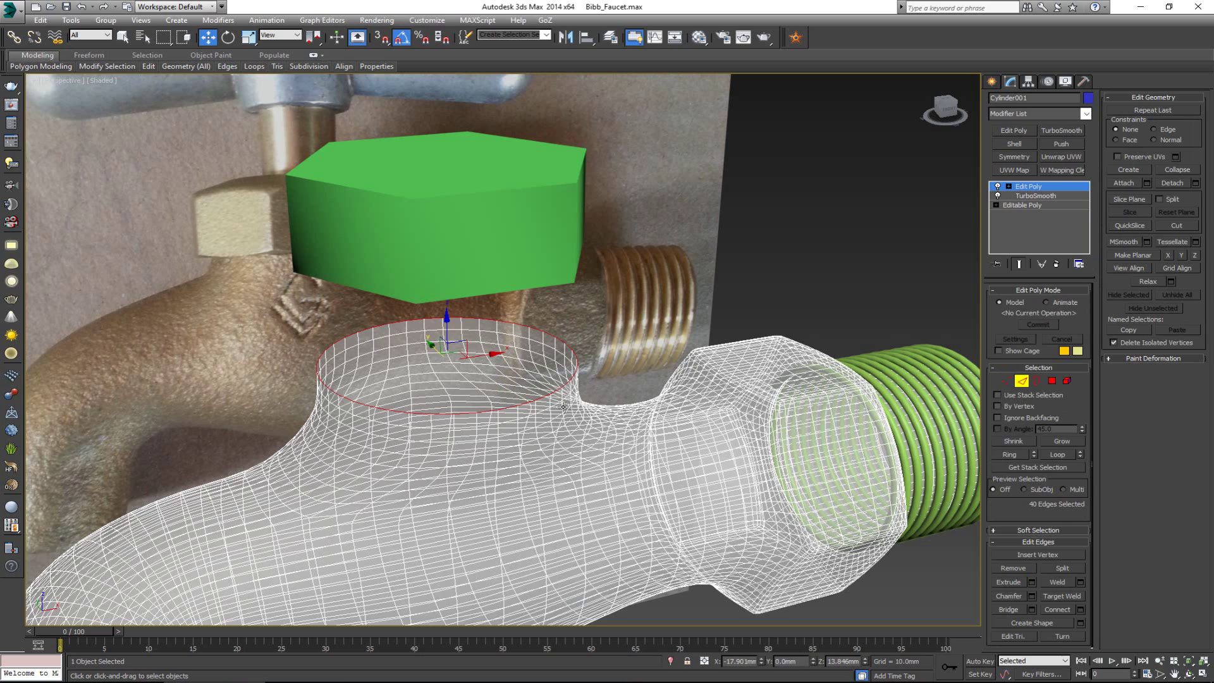
left_click(1079, 624)
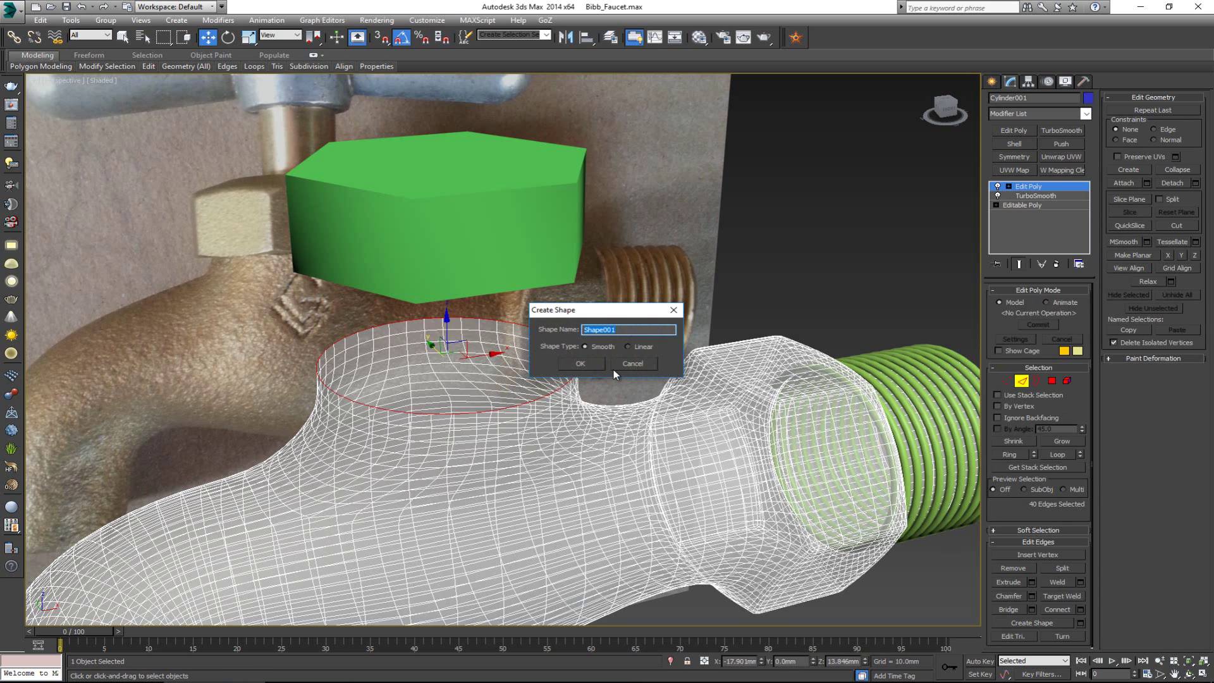
left_click(581, 364)
left_click(1029, 383)
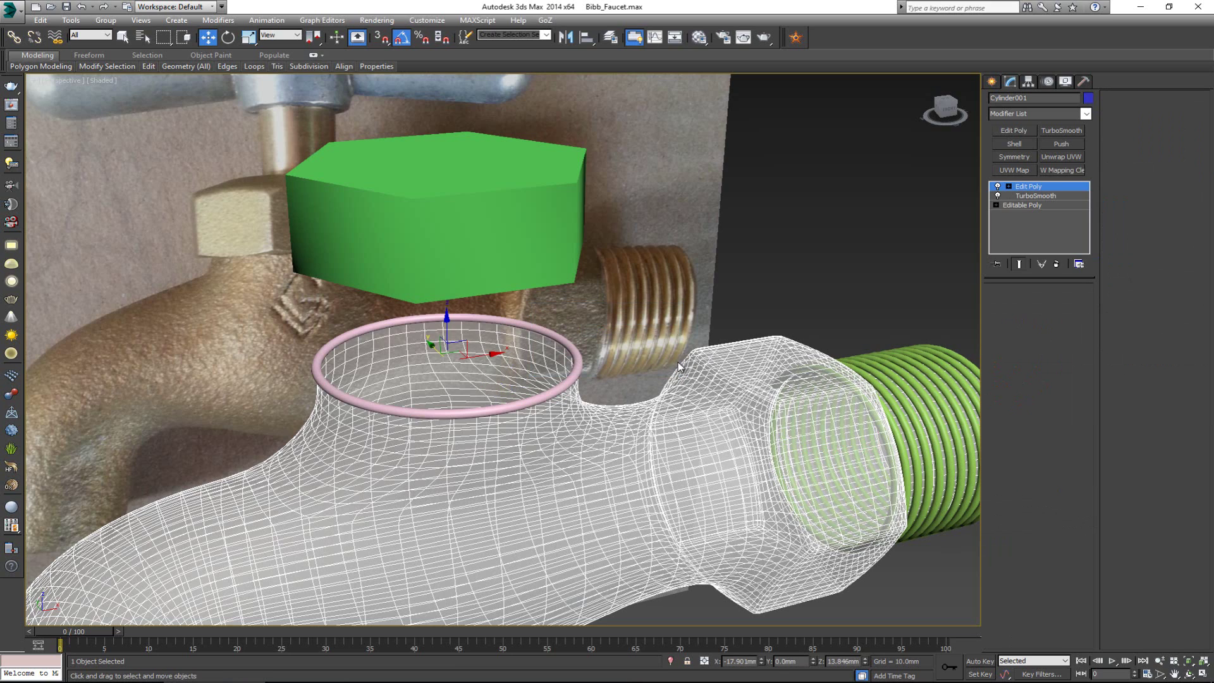
Disable viewport rendering for the new ring spline and isolate it together with the hexagonal cylinder
left_click(573, 371)
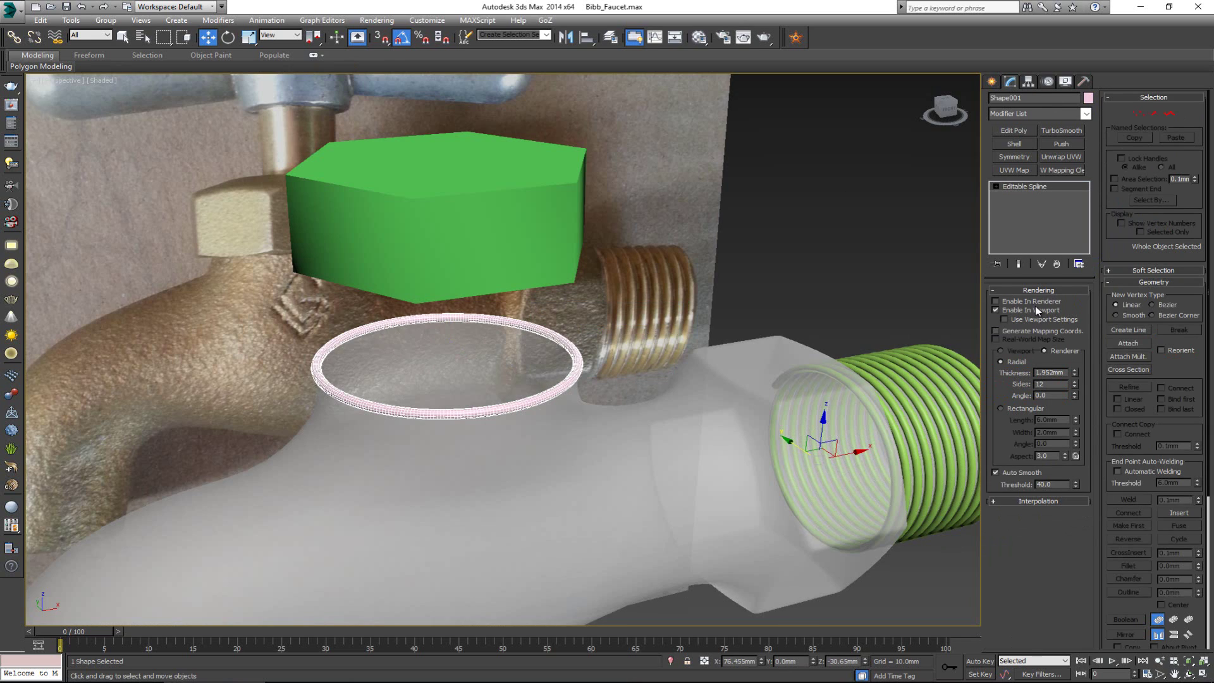
left_click(996, 309)
left_click(458, 261, "ctrl")
key("alt+q")
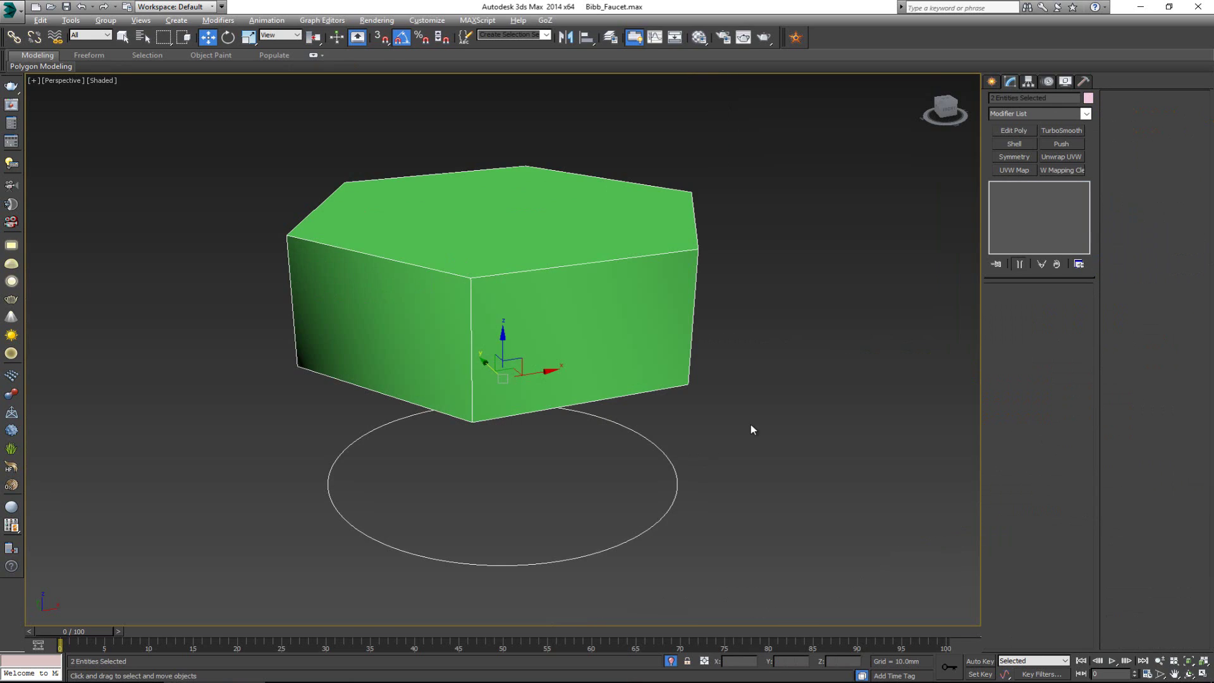
Center the ring spline's pivot to the object
left_click_drag(751, 429, 608, 471)
left_click(1027, 86)
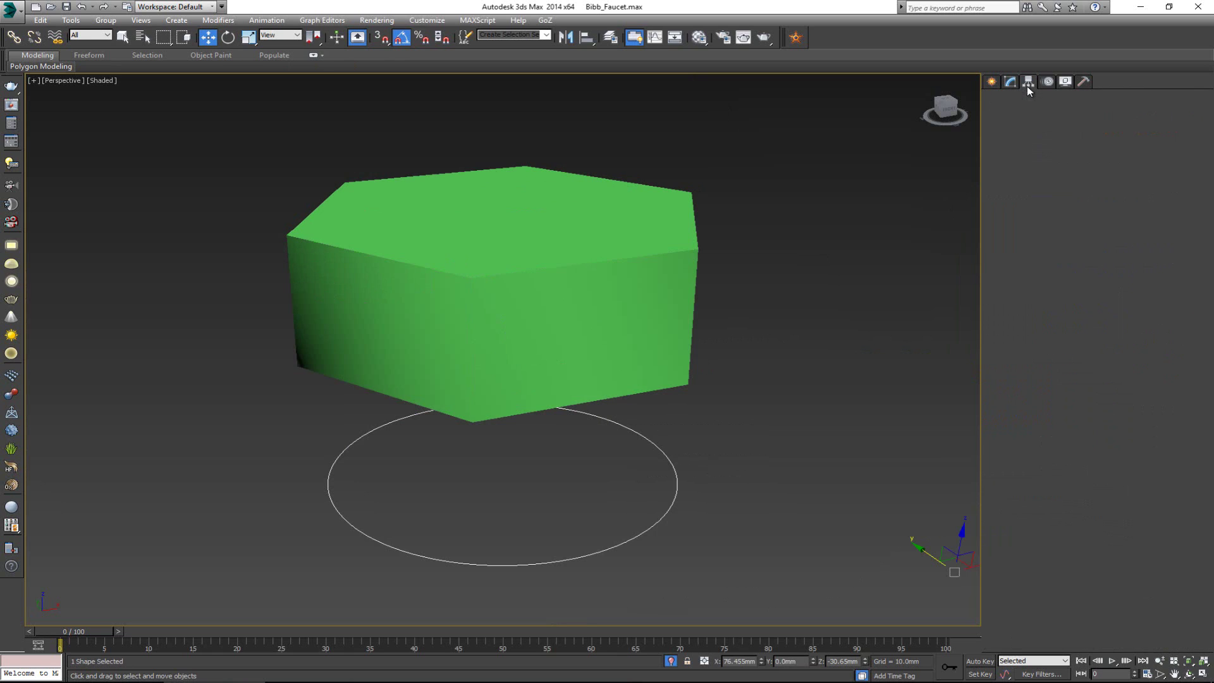
left_click(1036, 156)
left_click(1037, 217)
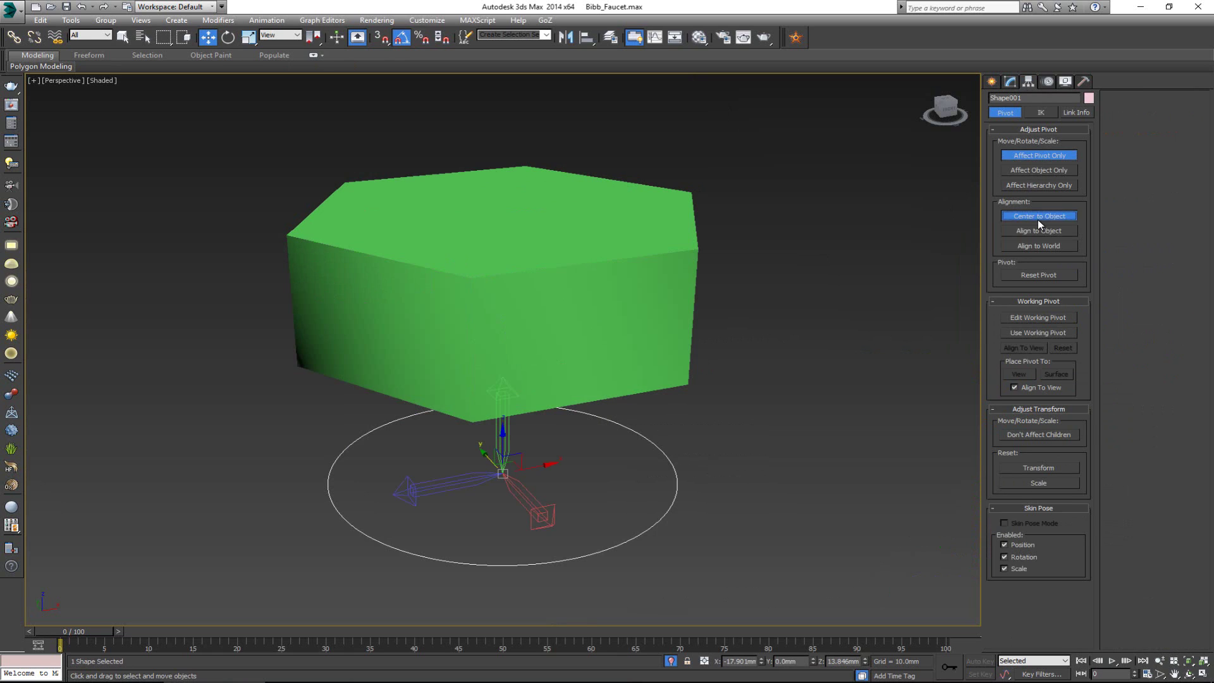
left_click(1038, 157)
Align the hexagonal cylinder to the ring spline, center to center on the X, Y and Z positions
left_click(650, 281)
key("alt+a")
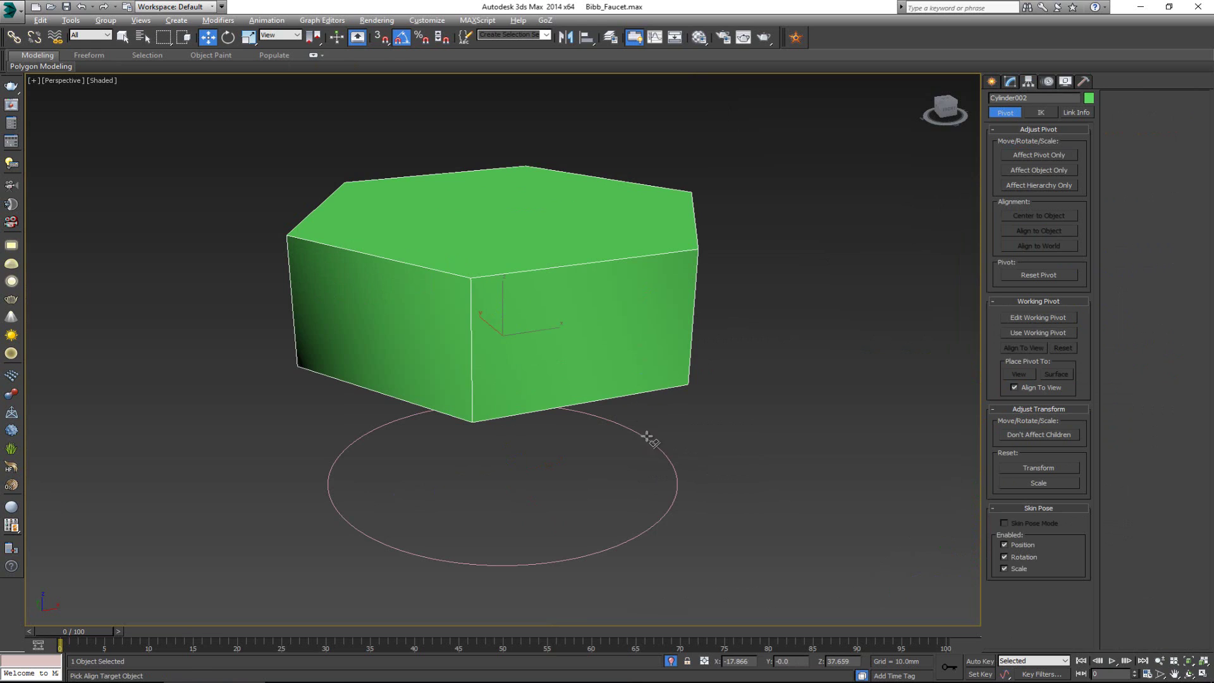
left_click(650, 439)
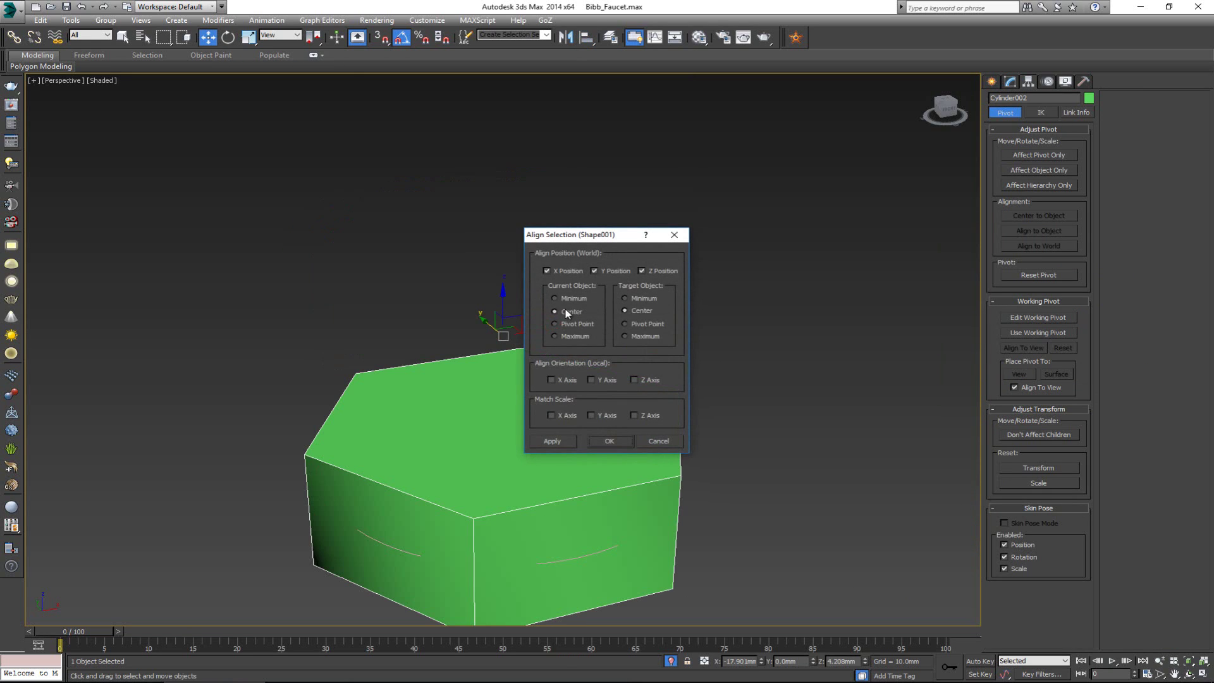
left_click(609, 441)
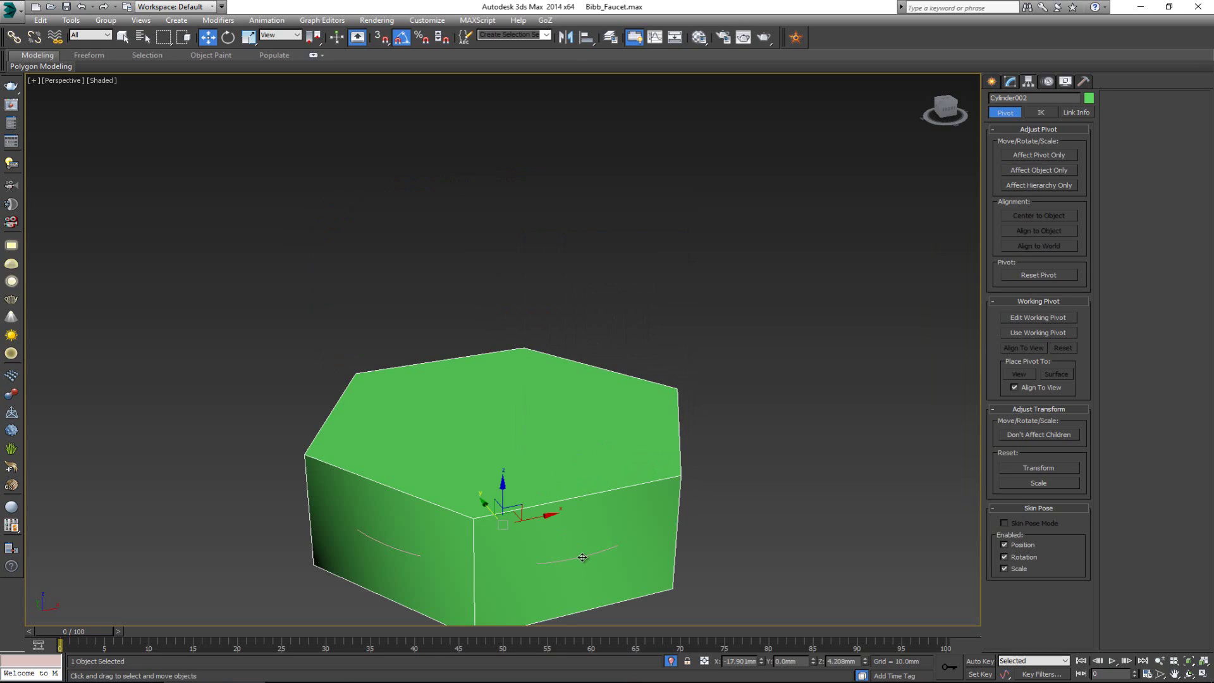
End the isolation to bring back the rest of the scene, with the front view active
key("alt+w")
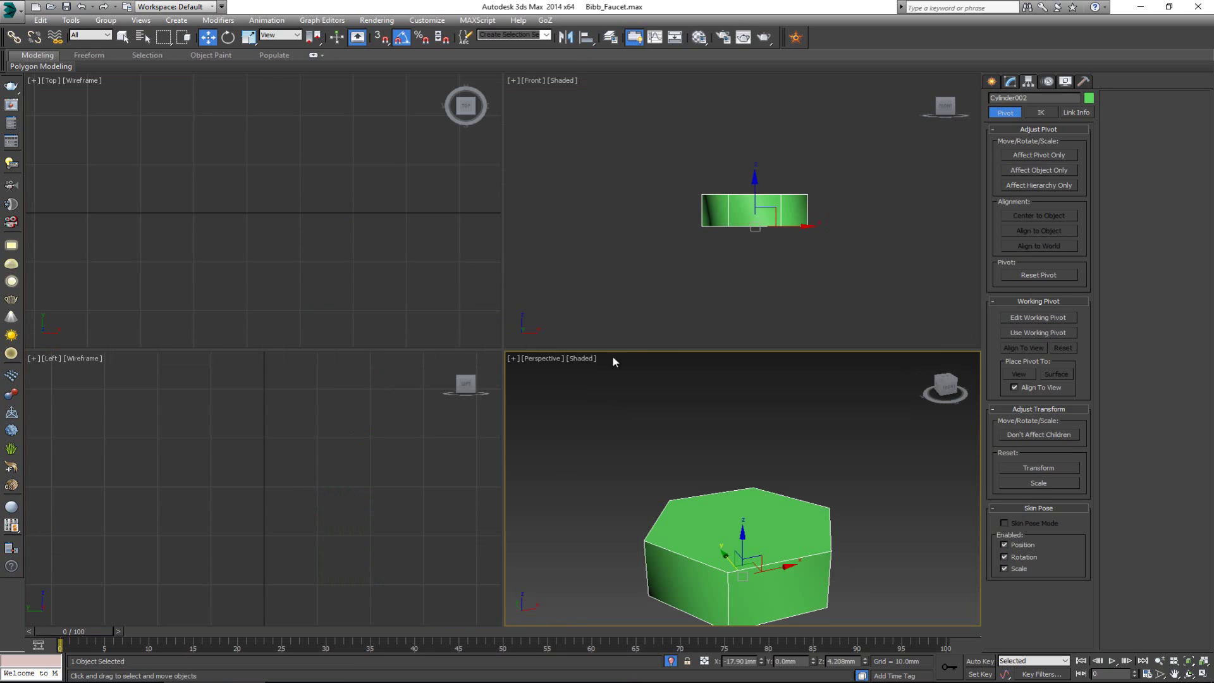
right_click(727, 218)
right_click(786, 173)
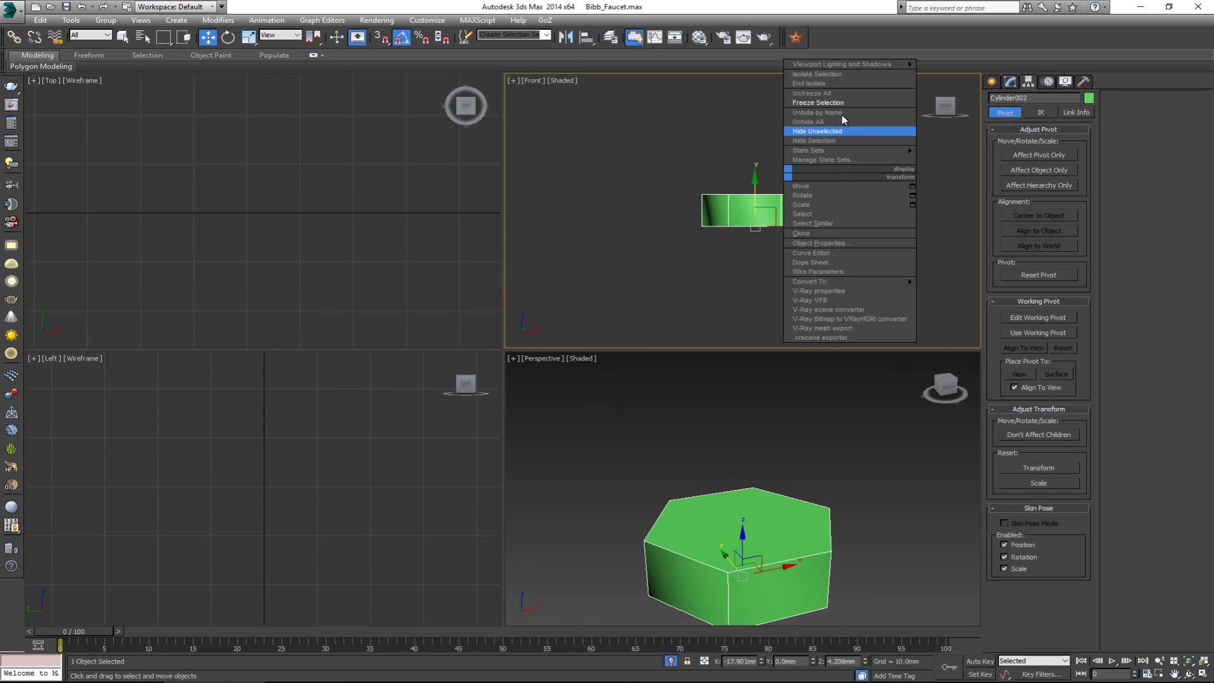
left_click(846, 93)
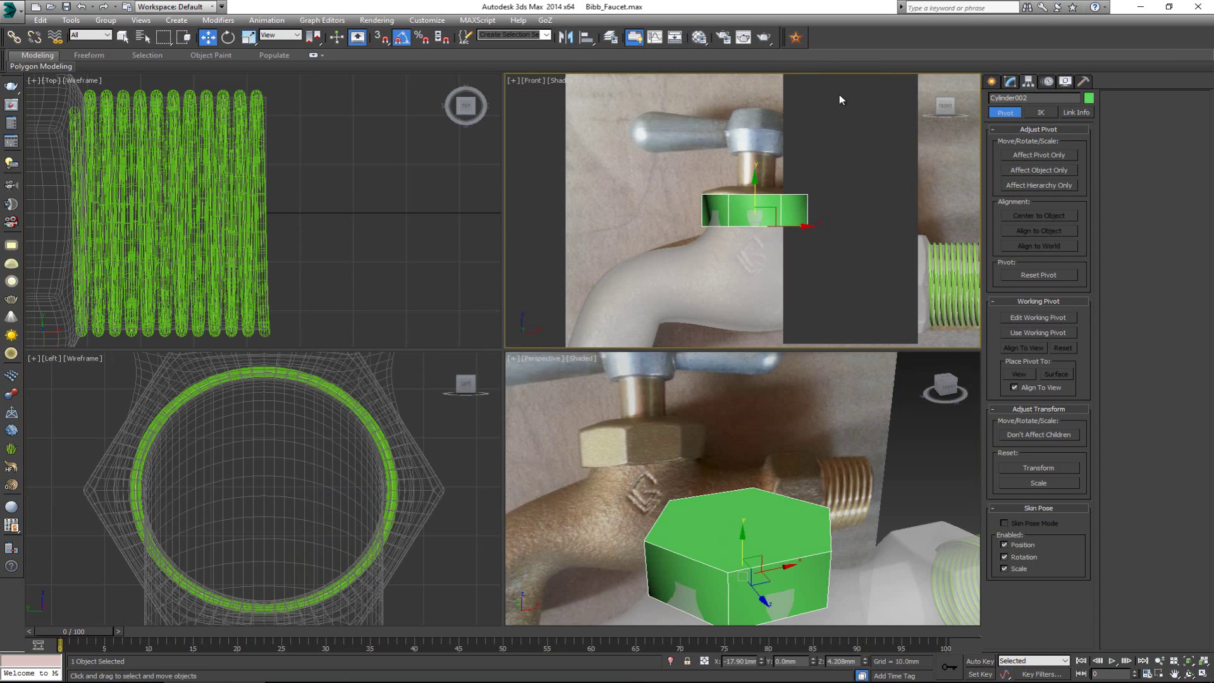
Raise the hexagonal cylinder and scale it up uniformly to about 105% so it matches the bonnet nut in the front-view photo
key("alt+w")
scroll(513, 333, "up", 2)
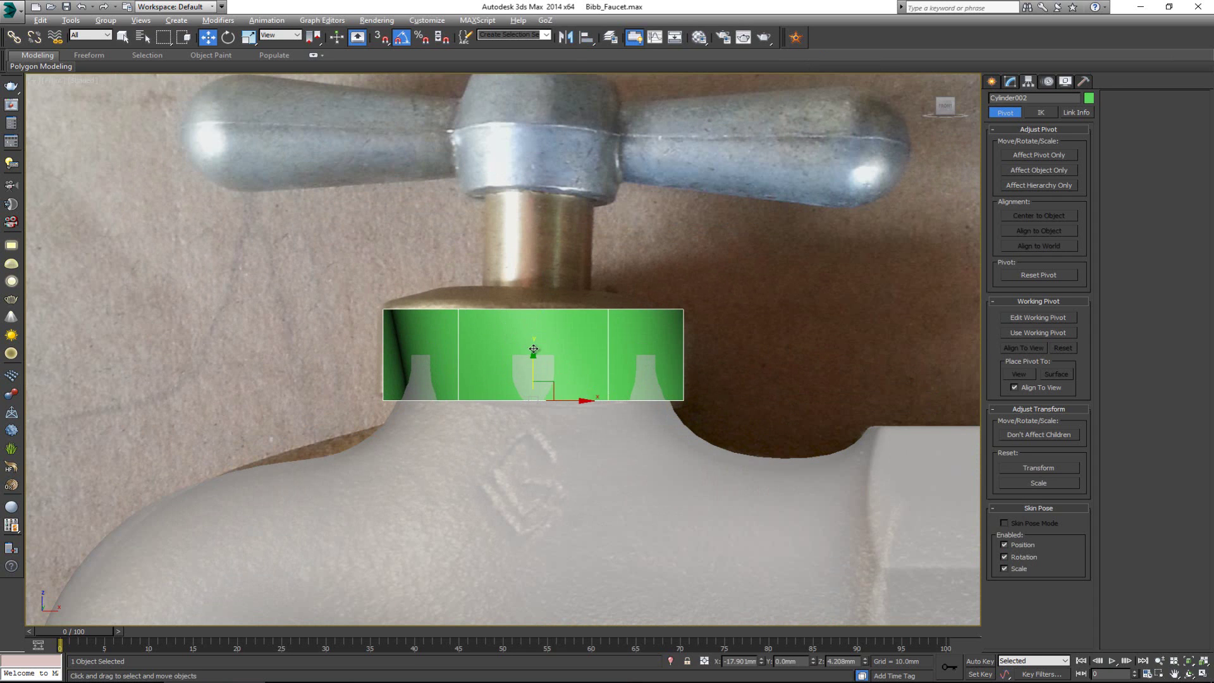
mouse_move(531, 360)
left_mouse_down()
mouse_move(537, 277)
mouse_move(539, 371)
left_mouse_up()
key("r")
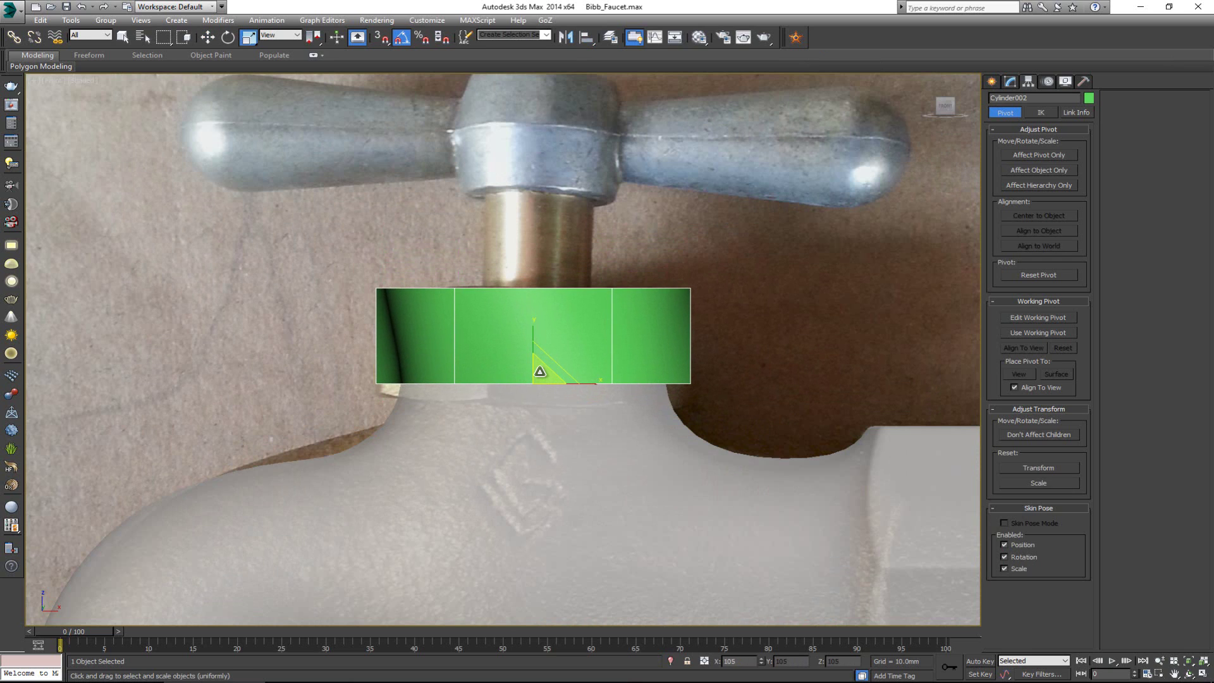
Convert the hexagonal cylinder to an Editable Poly and delete its top and bottom cap polygons
key("alt+w")
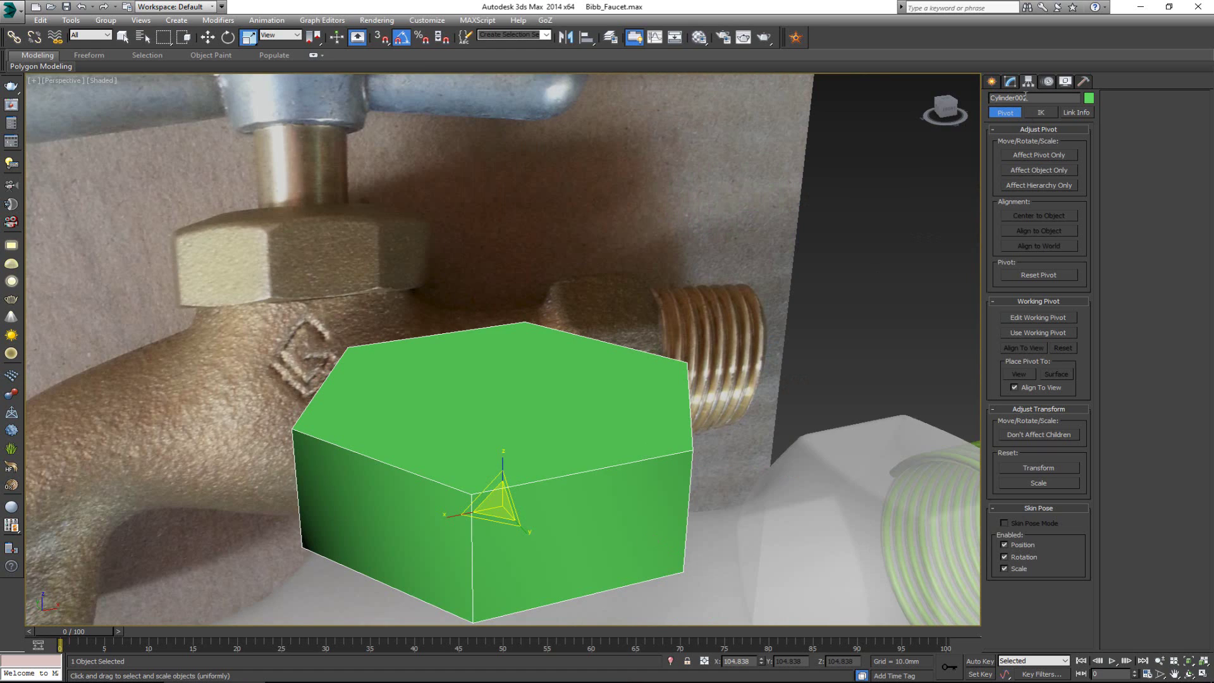
right_click(536, 287)
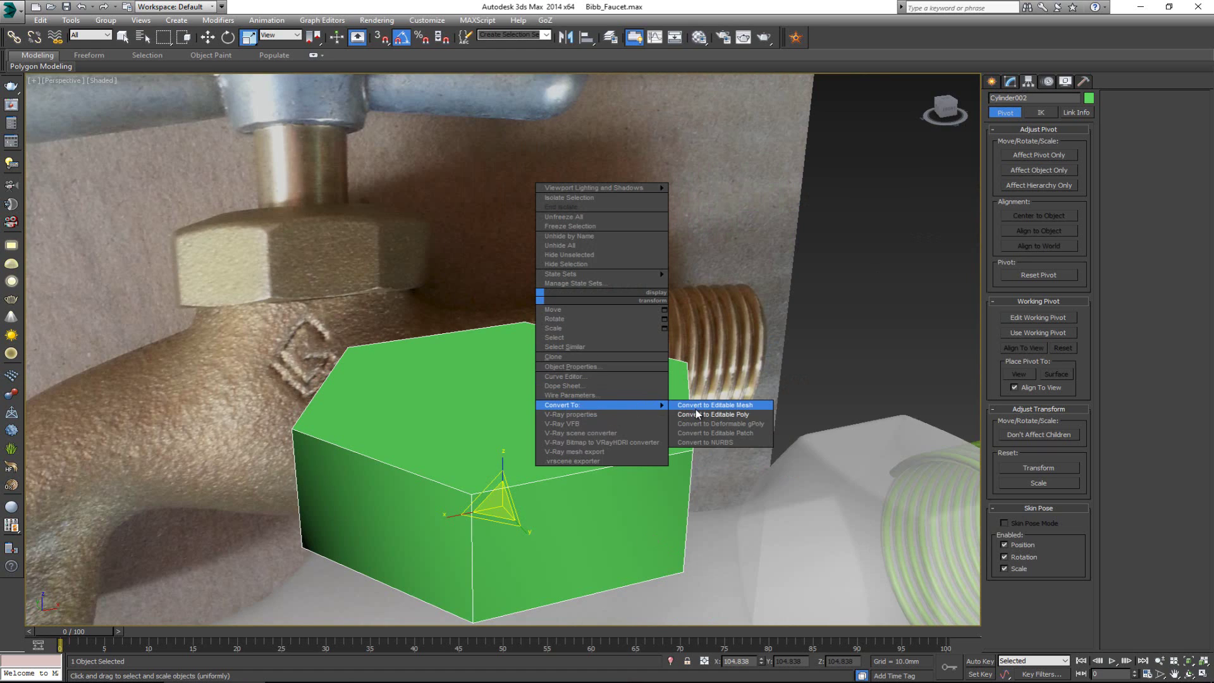
left_click(697, 410)
key("4")
left_click(583, 433)
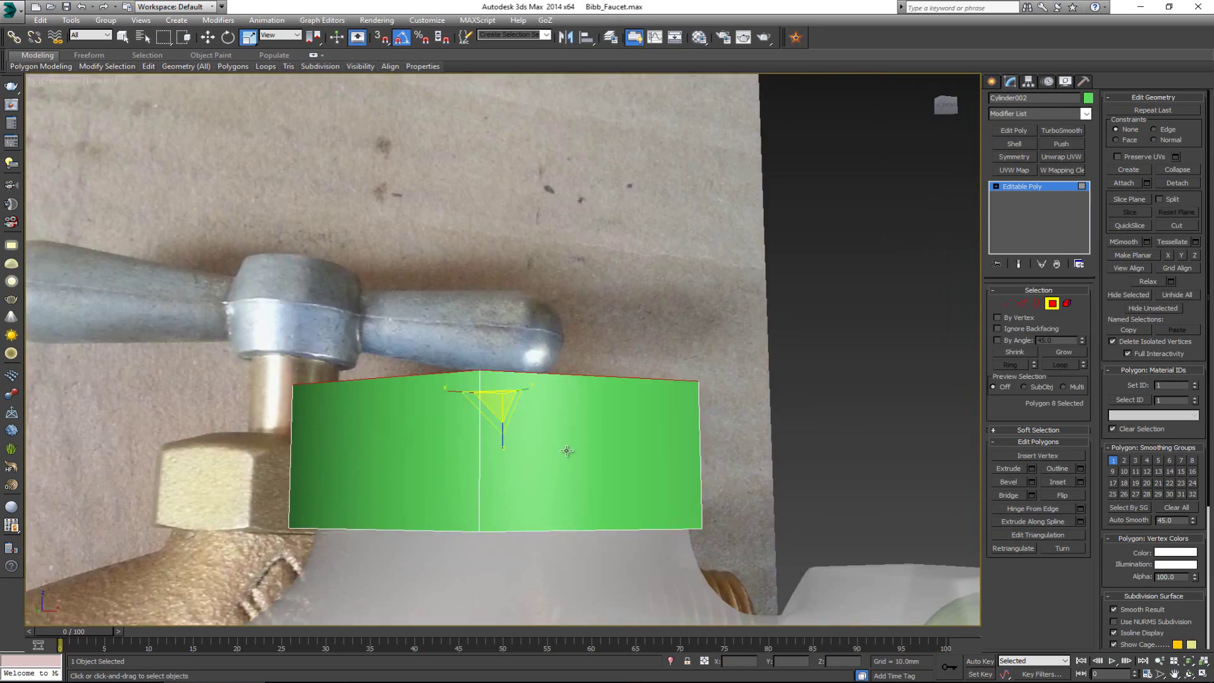
middle_click_drag(566, 450, 492, 378, "alt")
left_click(562, 418, "ctrl")
key("Delete")
Select all the top and bottom rim edges of the hexagonal ring and connect them with 2 segments per side
key("2")
left_click_drag(475, 410, 536, 552)
middle_click_drag(536, 552, 544, 499, "alt")
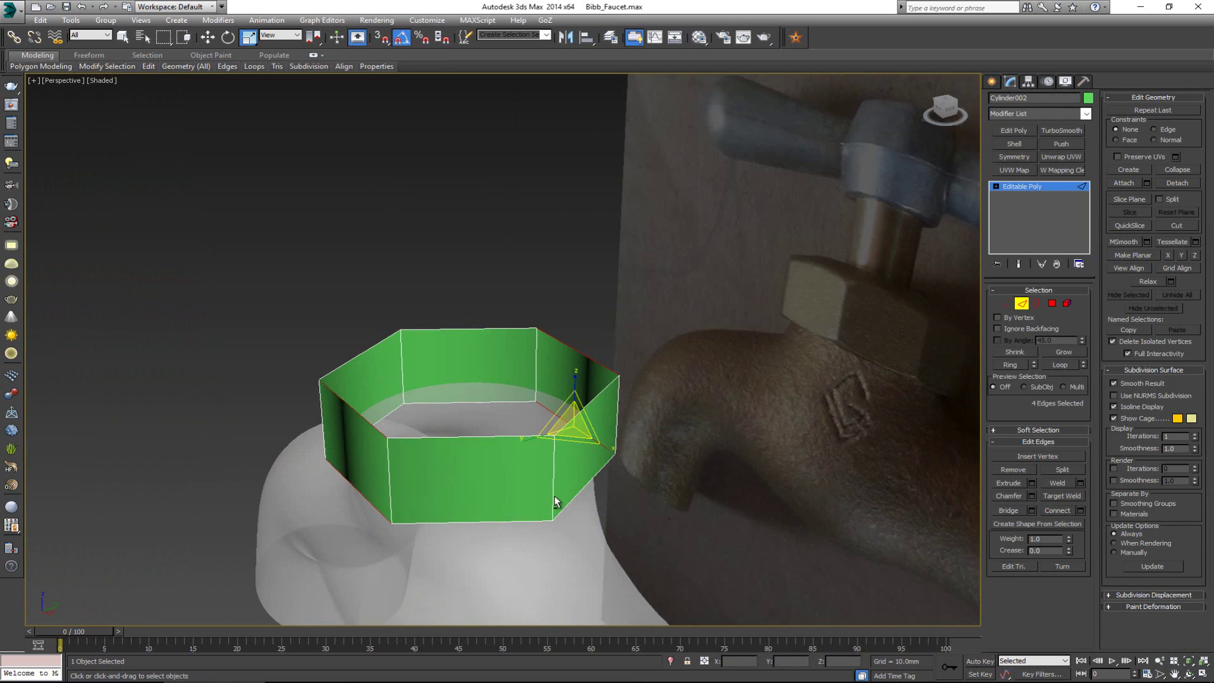
key("alt+r")
middle_click_drag(482, 577, 488, 296, "alt")
key("alt+l")
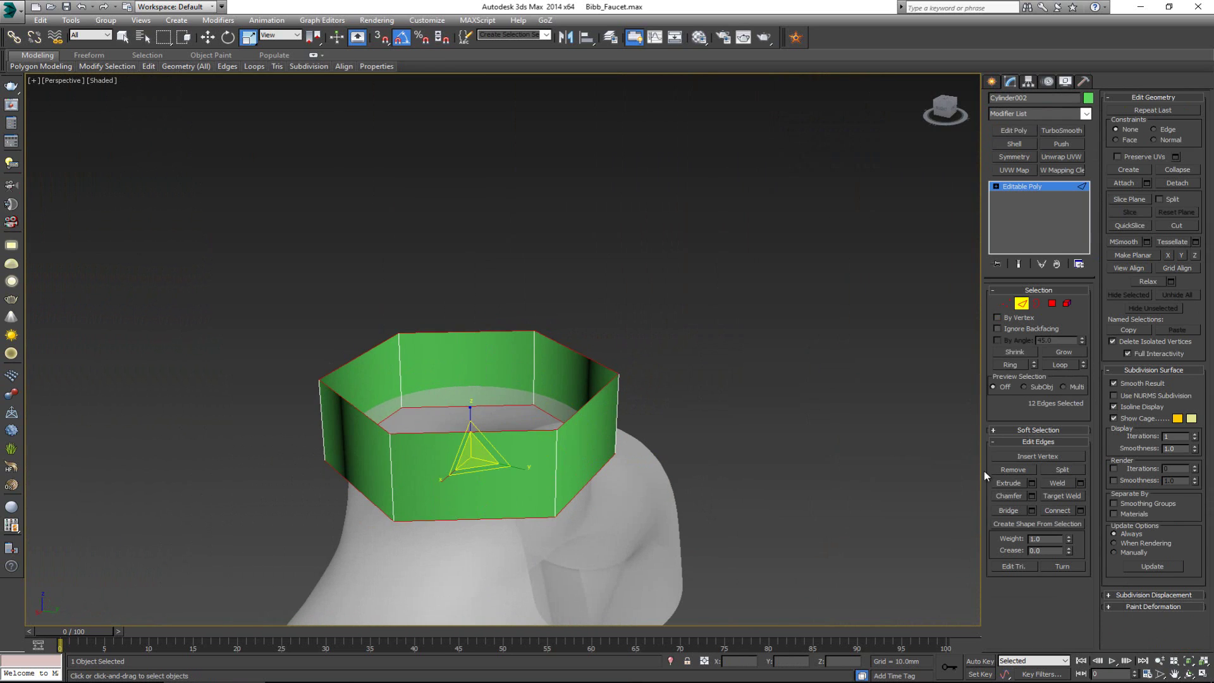
left_click(1084, 510)
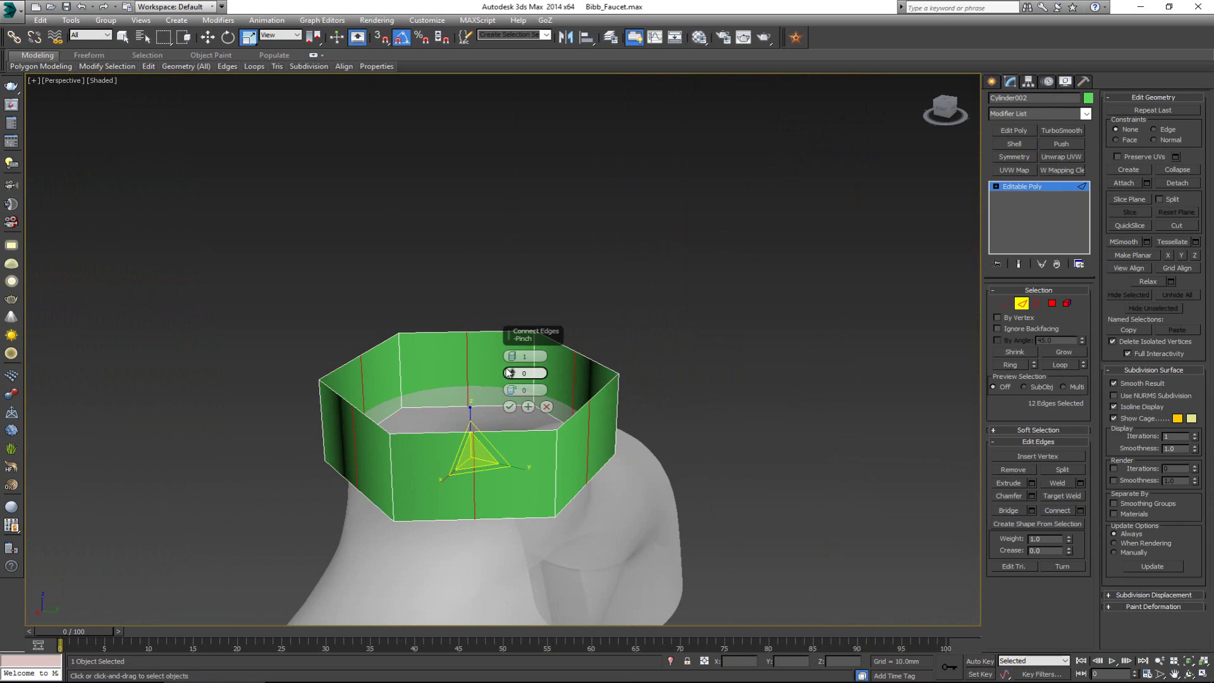
left_click_drag(510, 357, 511, 352)
left_click(510, 406)
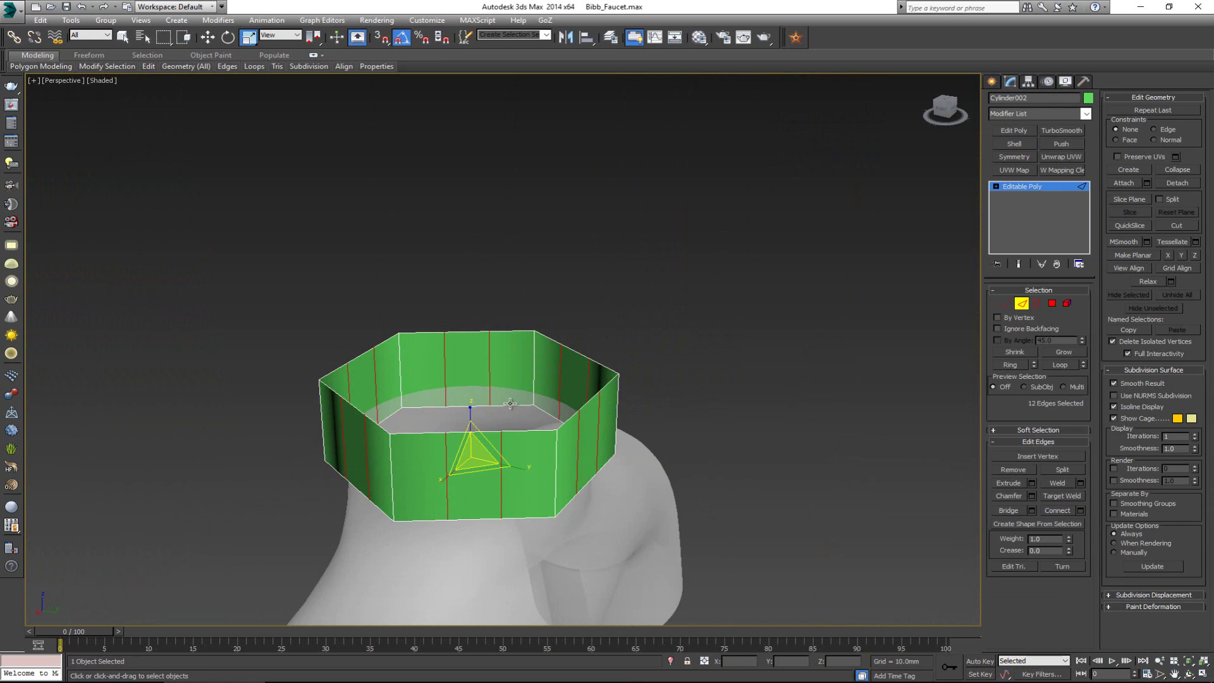
Select the six vertical corner edges, convert them to their vertices and scale these closer together vertically to shape the nut's corners
left_click(557, 471)
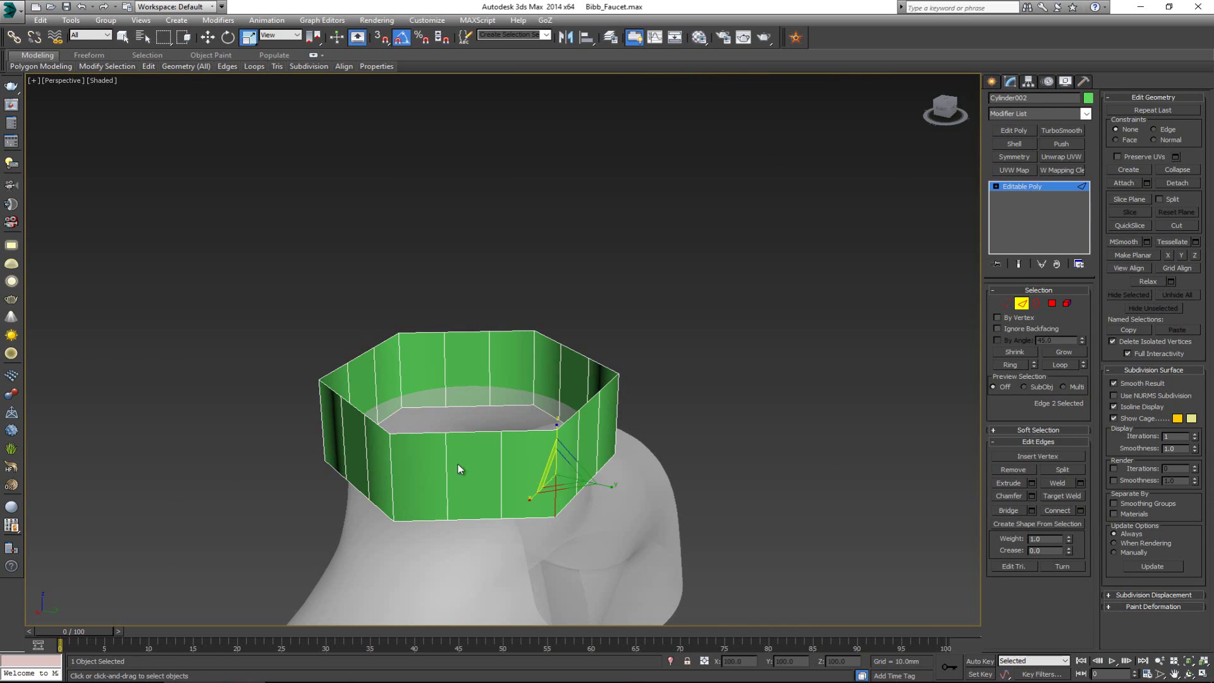
left_click(387, 452, "ctrl")
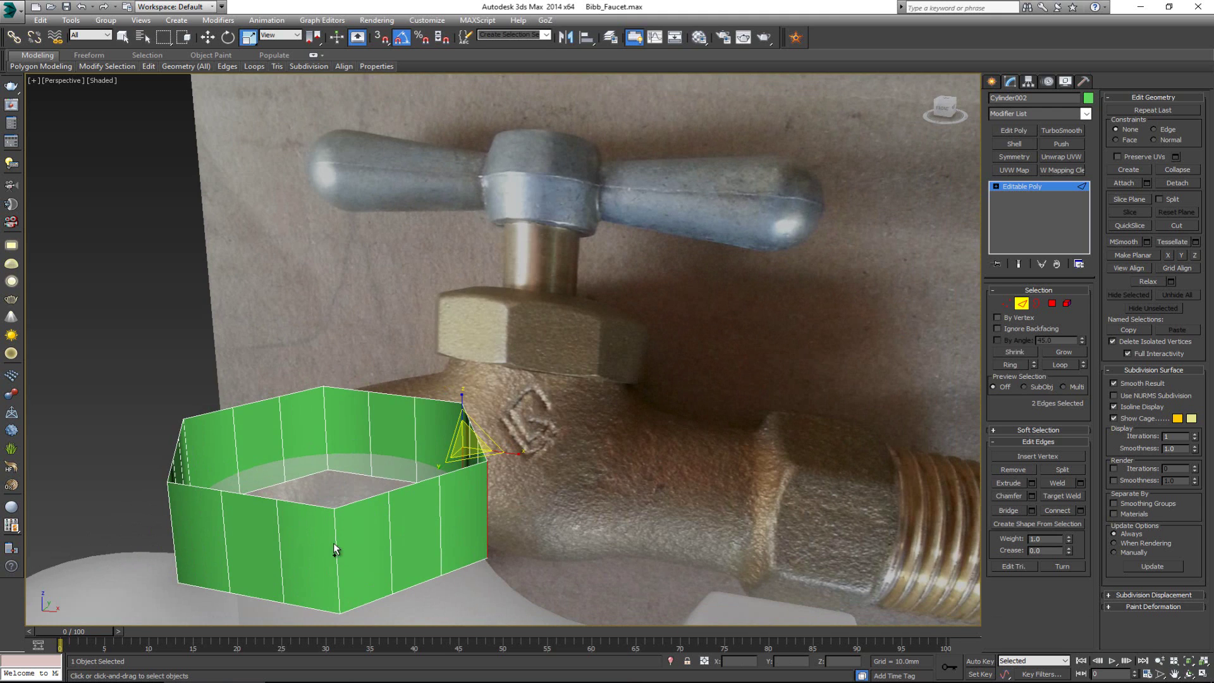
left_click(334, 542, "ctrl")
left_click(181, 540, "ctrl")
middle_click_drag(181, 539, 165, 569, "alt")
left_click(163, 567, "ctrl")
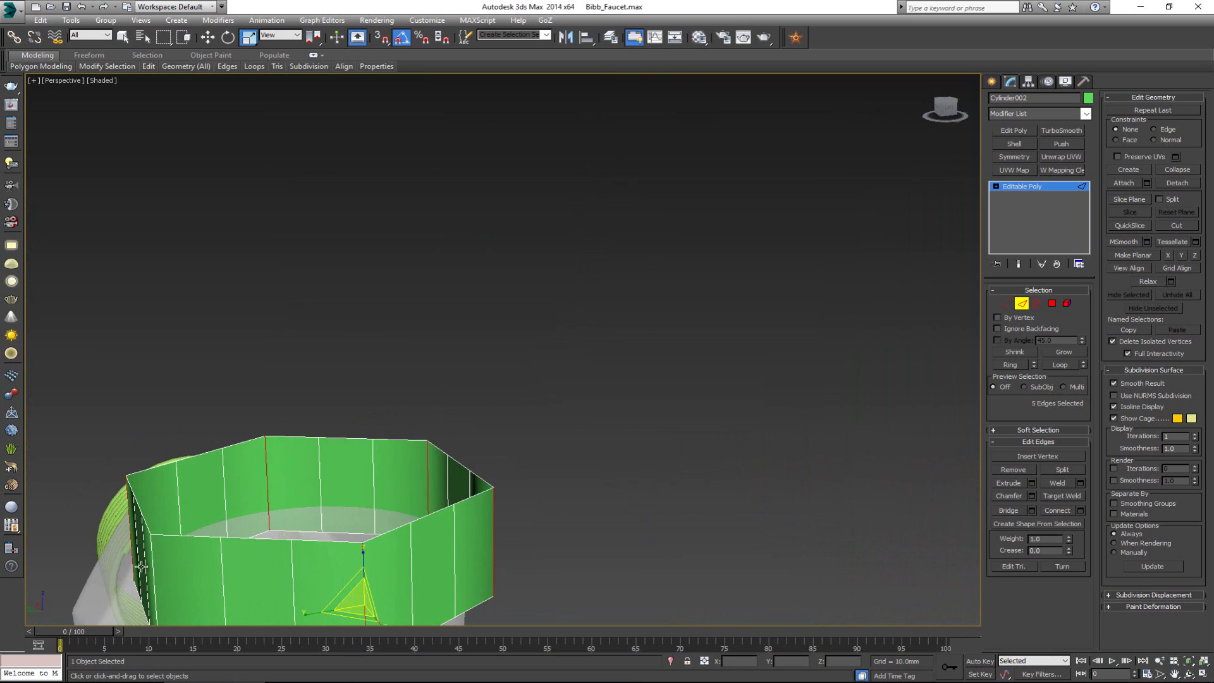
left_click(268, 523, "ctrl")
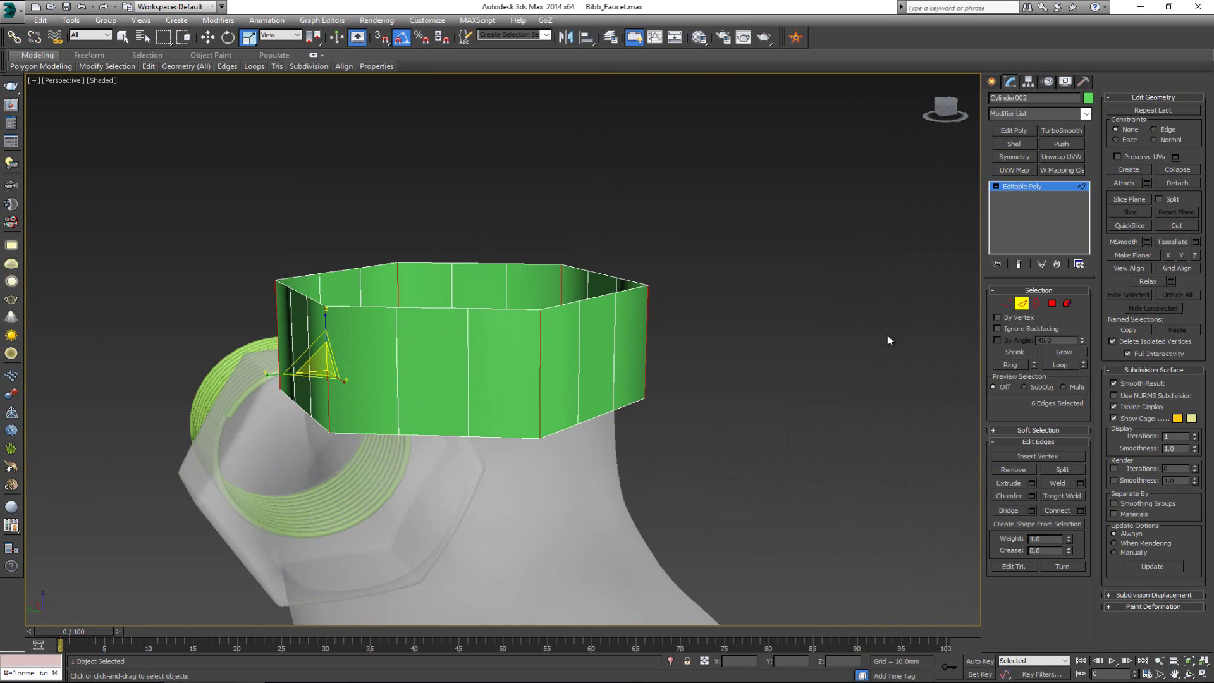
left_click(1007, 303, "ctrl")
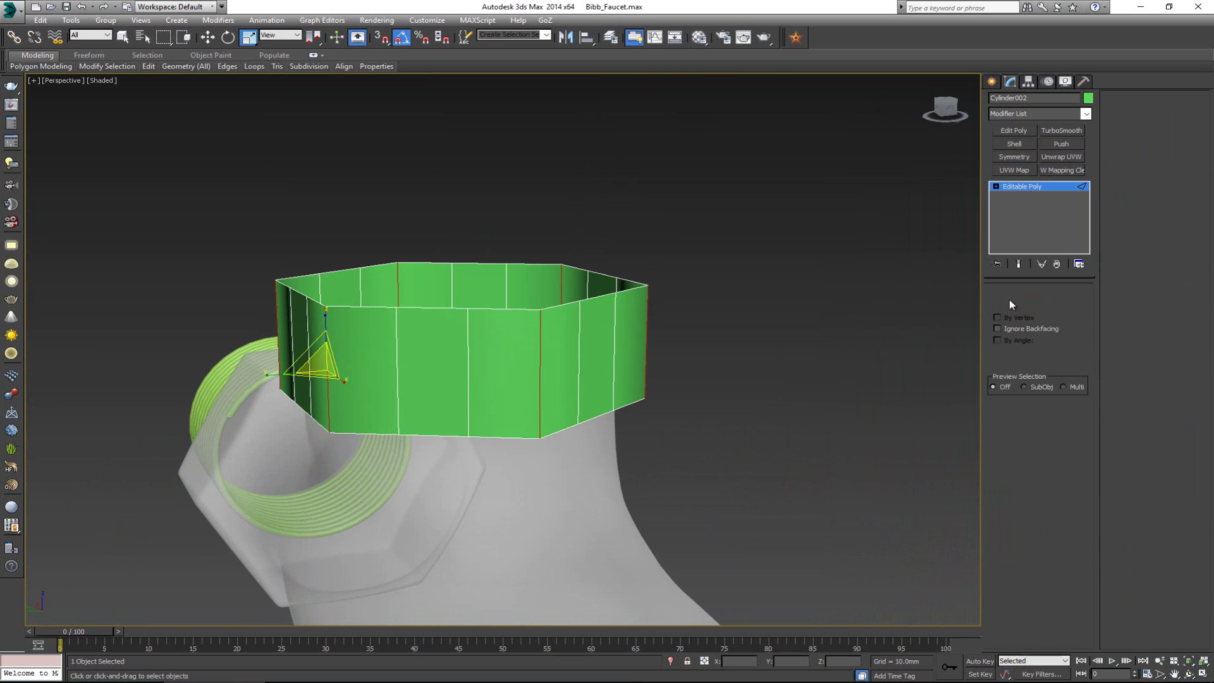
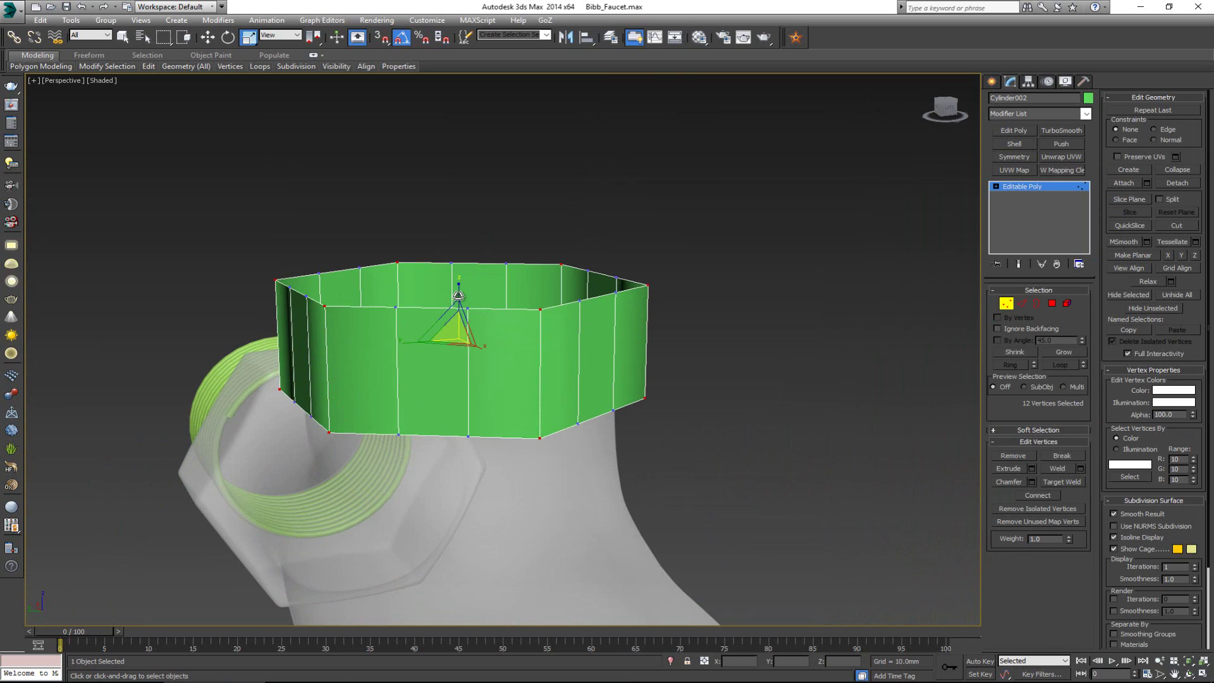
left_click_drag(457, 295, 522, 318)
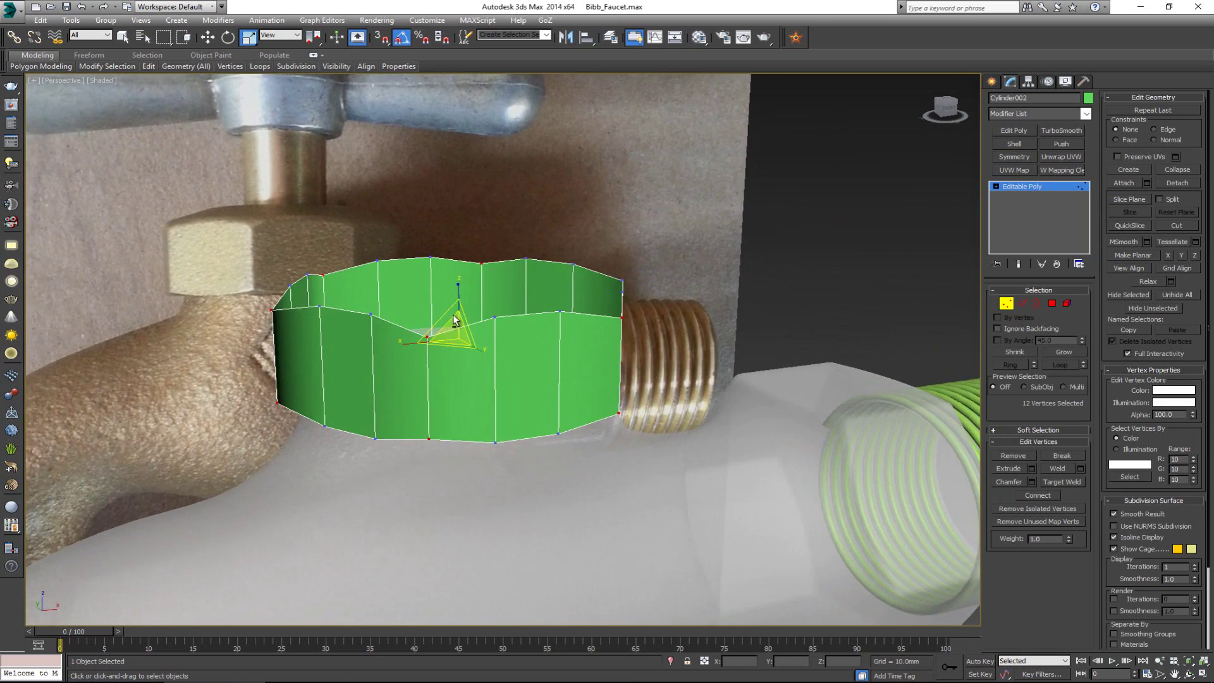
Select the nut's top border and extrude it inward by scaling a copy of it
key("alt+w")
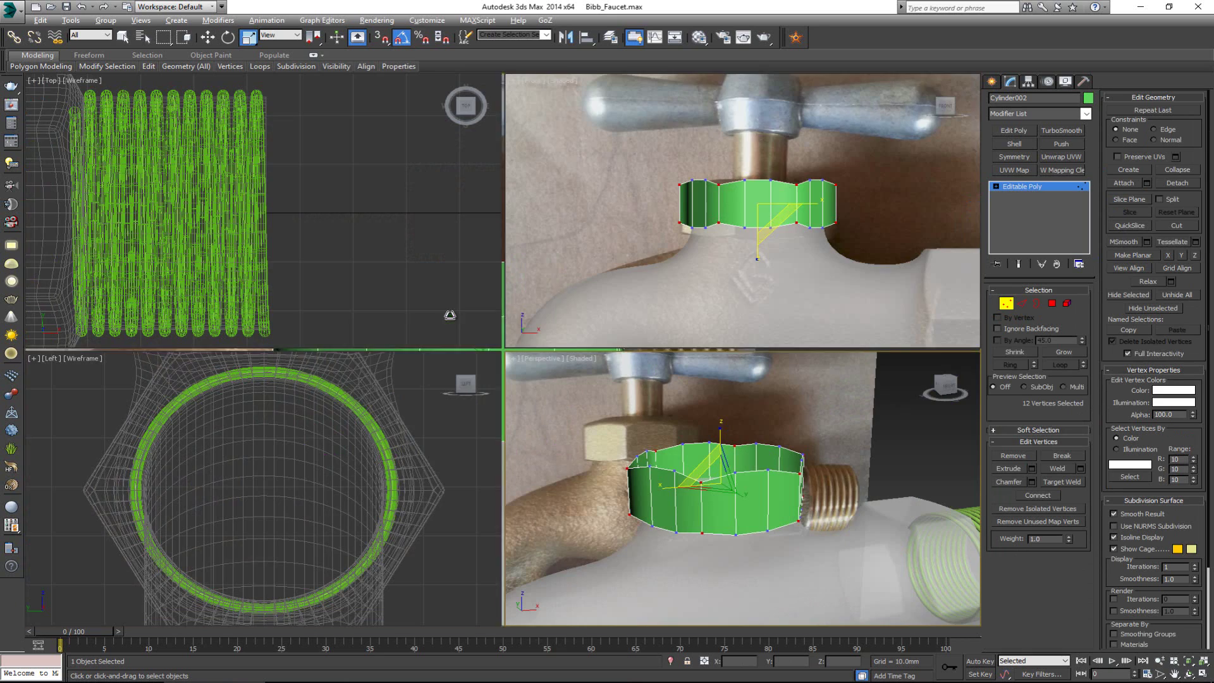
middle_click_drag(730, 186, 730, 200)
key("3")
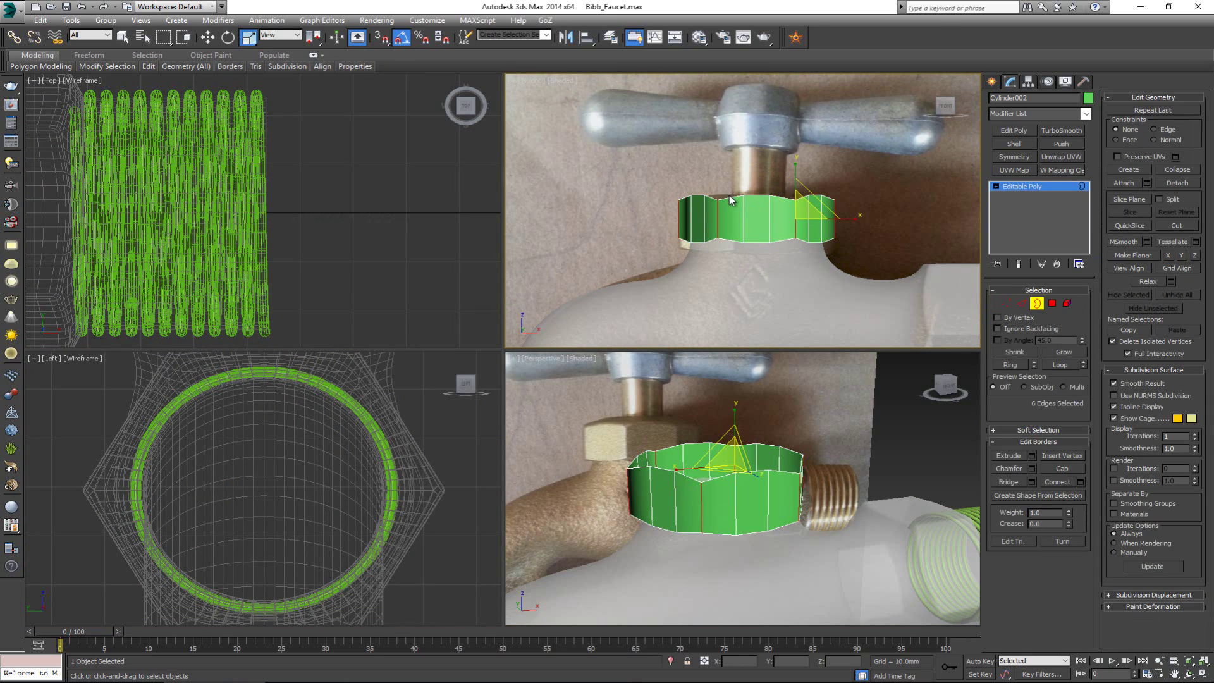
left_click(745, 203)
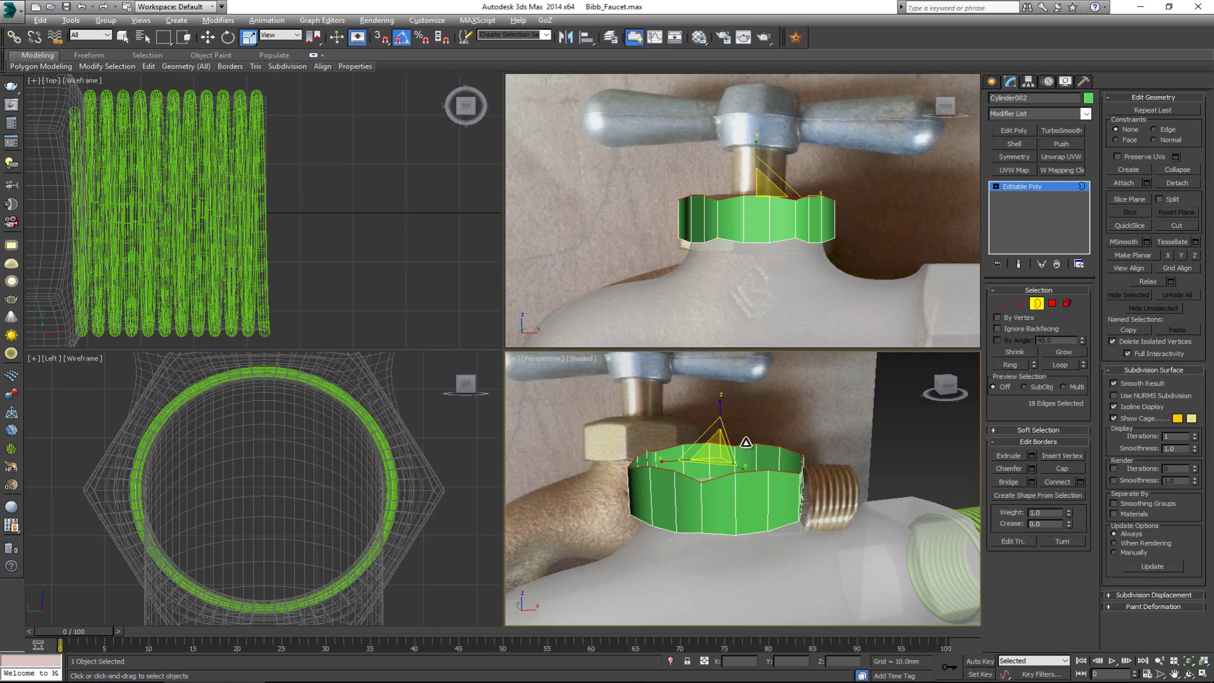
key("alt+w")
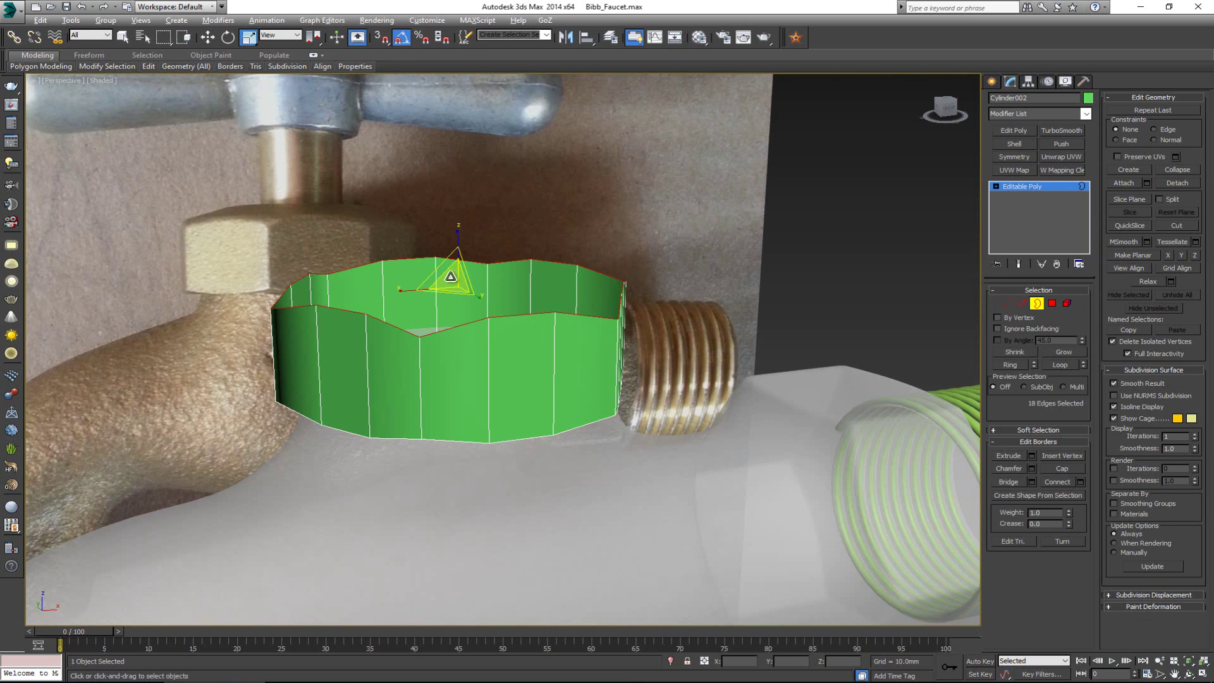
left_click_drag(450, 278, 455, 294, "shift")
Raise the inner top border slightly above the nut's rim, fine-tuning its height against the front-view photo
key("w")
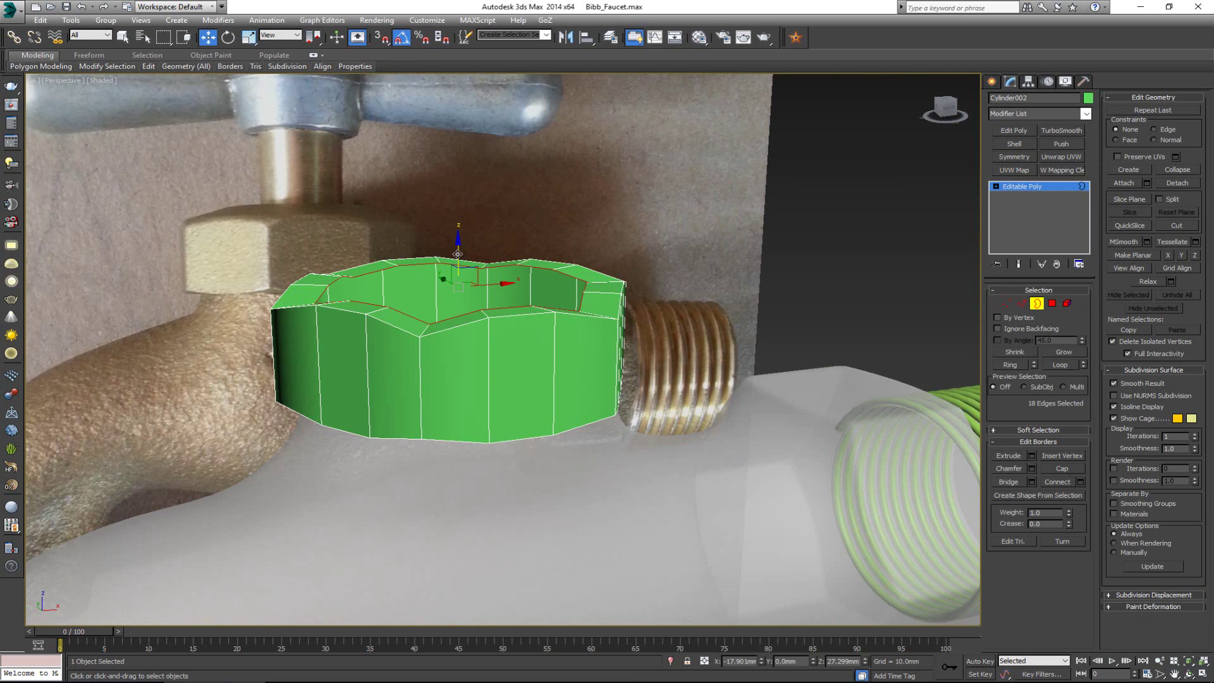
left_click_drag(458, 243, 461, 240)
key("alt+w")
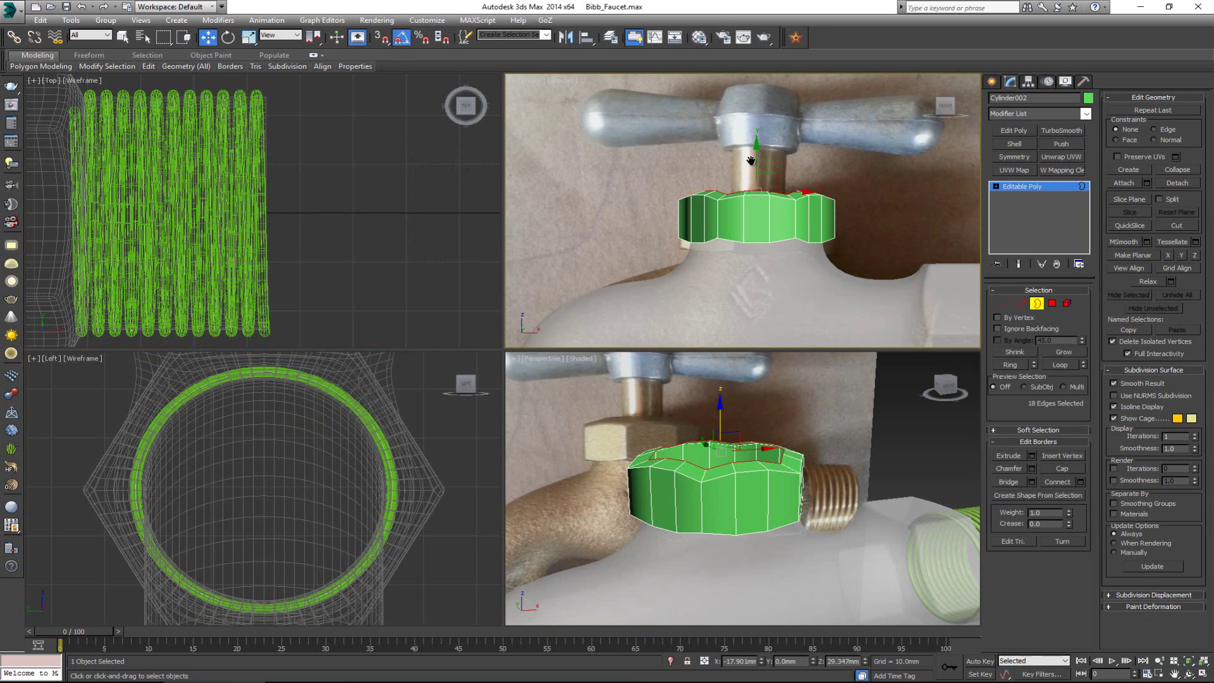
scroll(740, 220, "up", 2)
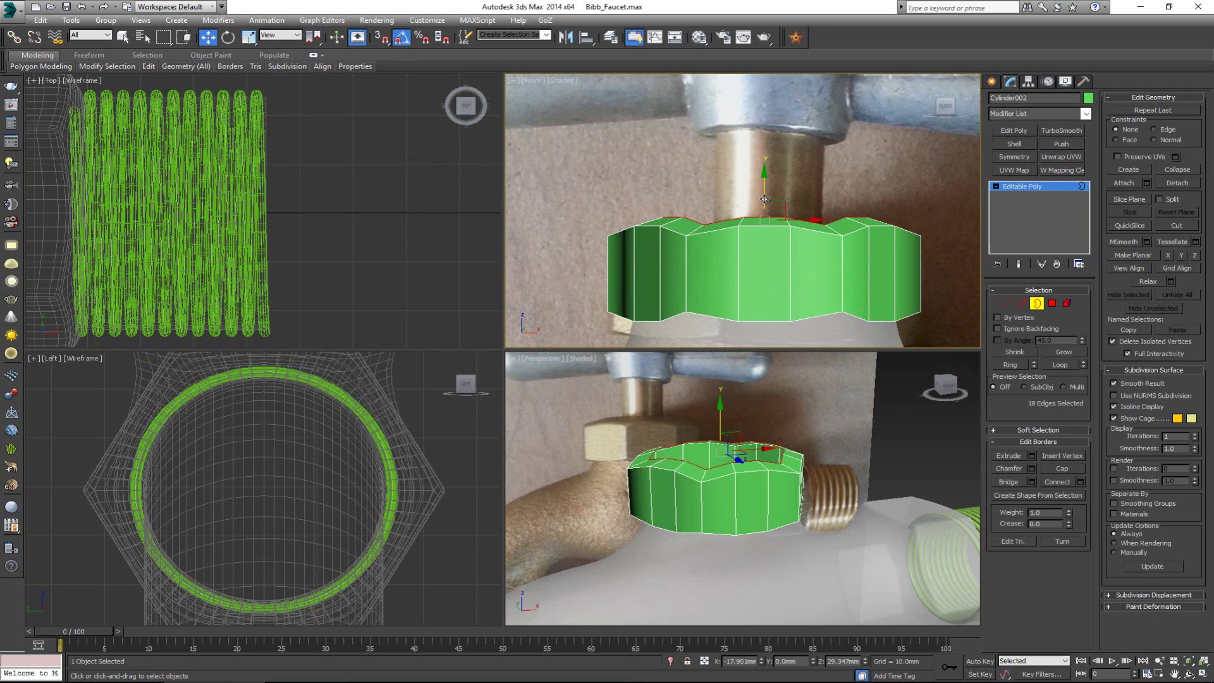
left_click_drag(764, 199, 764, 201)
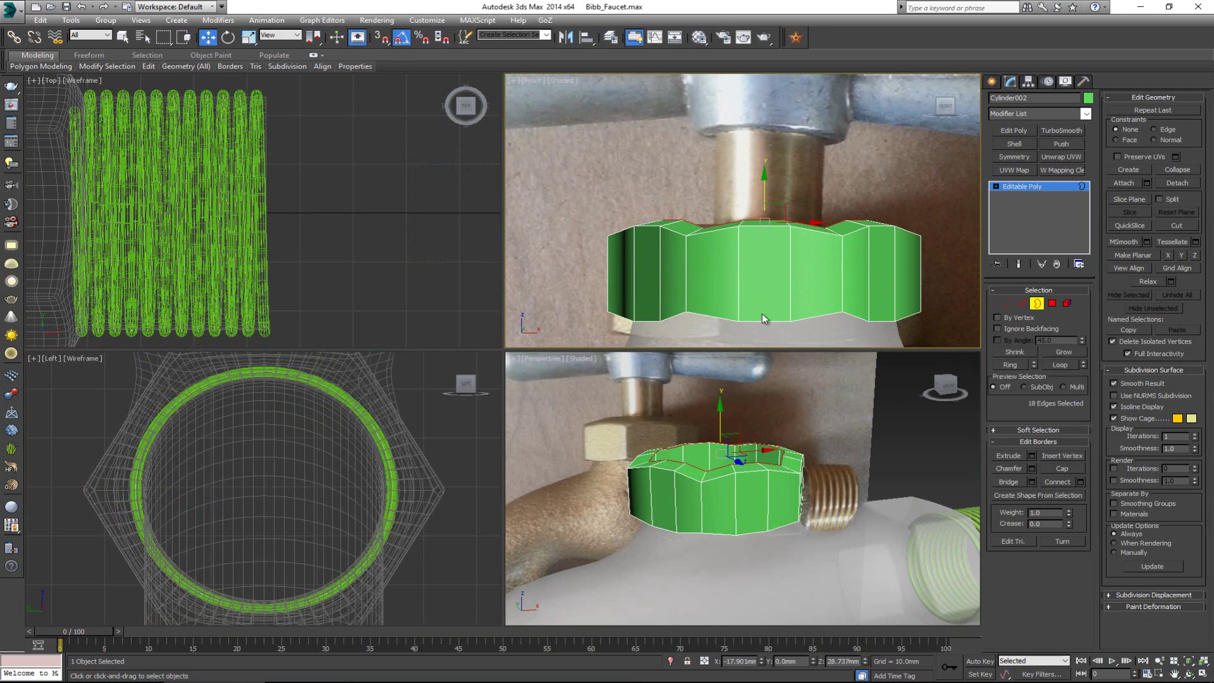
Regularize the inner top border into an even circle
right_click(742, 436)
right_click(742, 436)
left_click(715, 506)
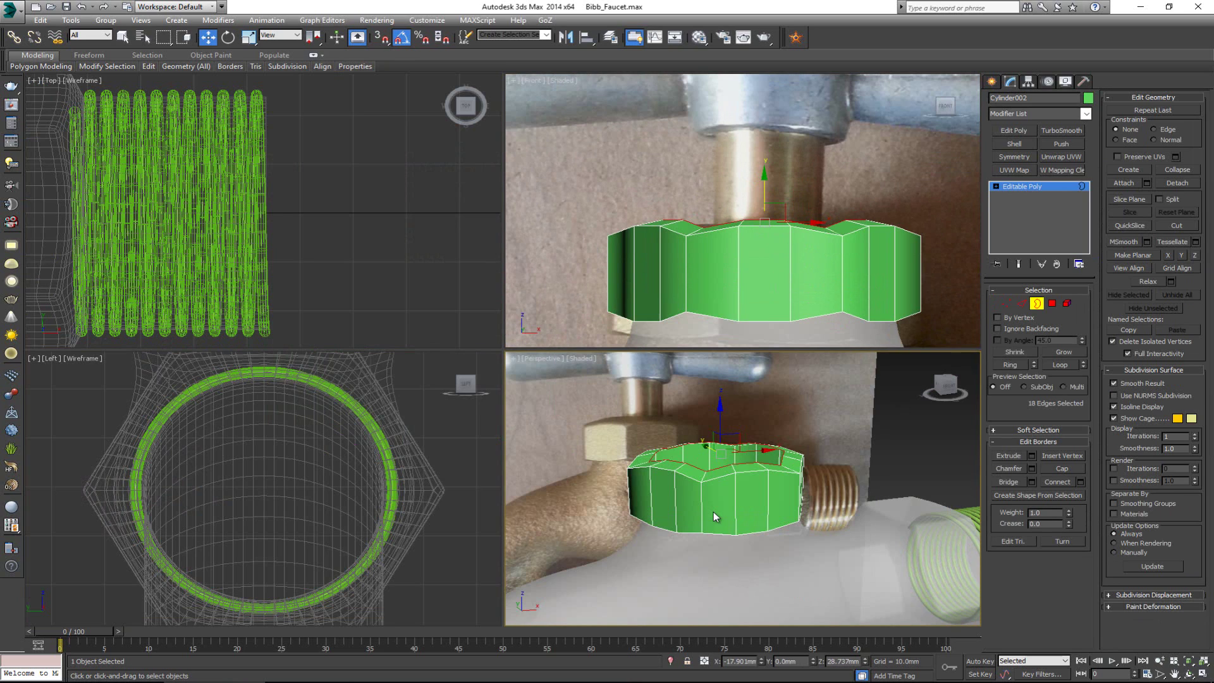
left_click(721, 214)
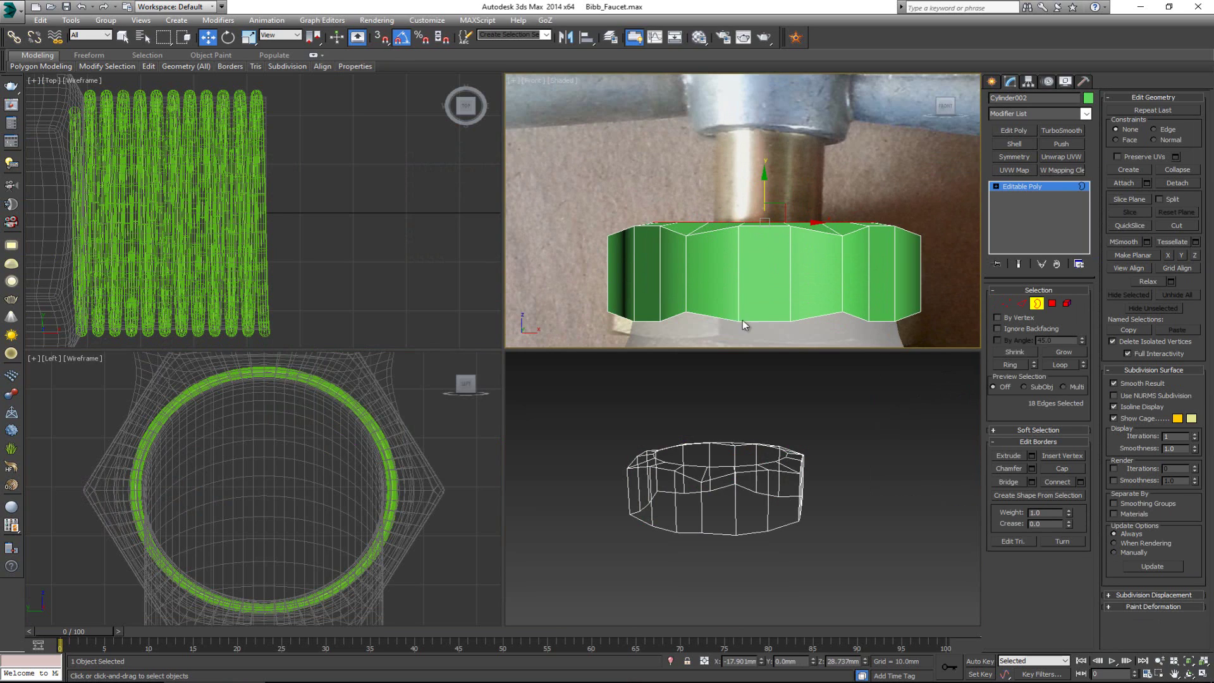
left_click(752, 494)
Extrude the nut's bottom border inward by scaling and regularize it into an even circle
key("alt+w")
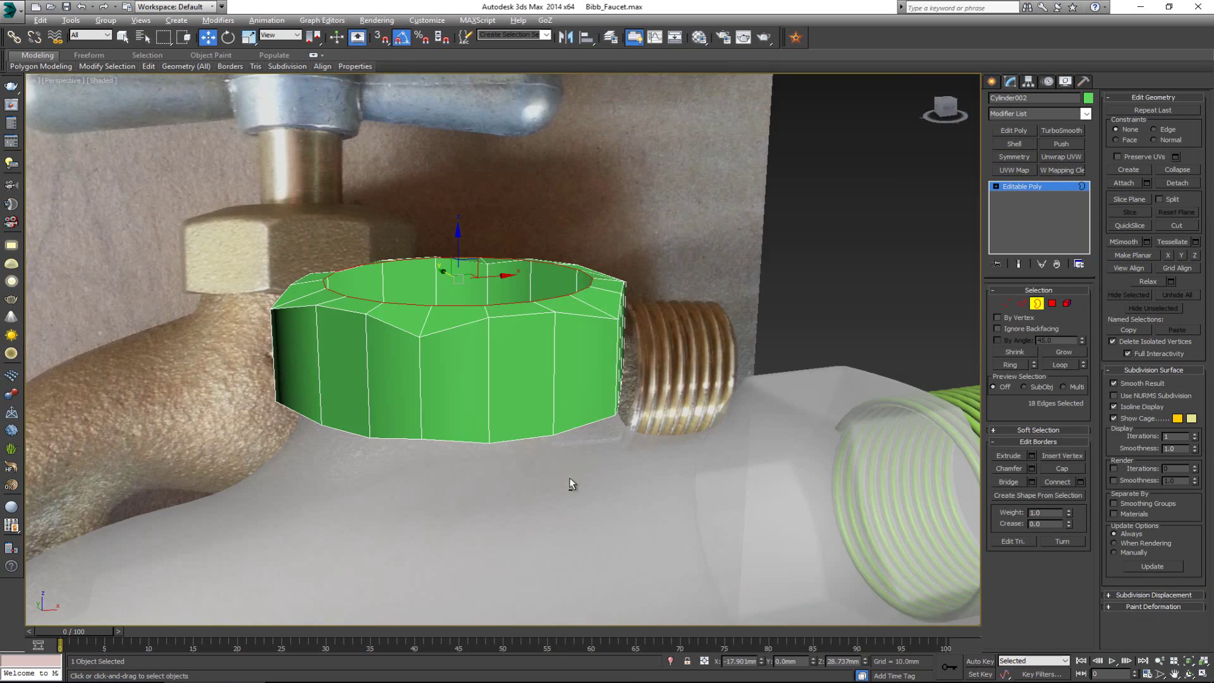
middle_click_drag(569, 488, 524, 347, "alt")
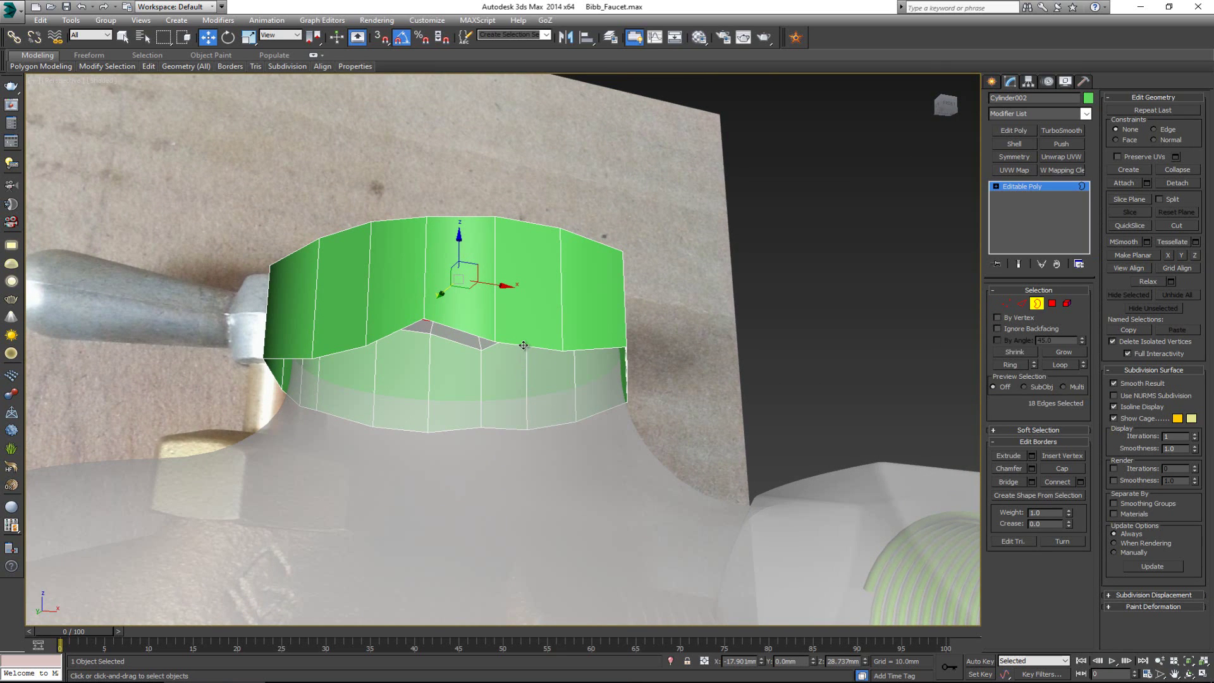
left_click(524, 345)
key("r")
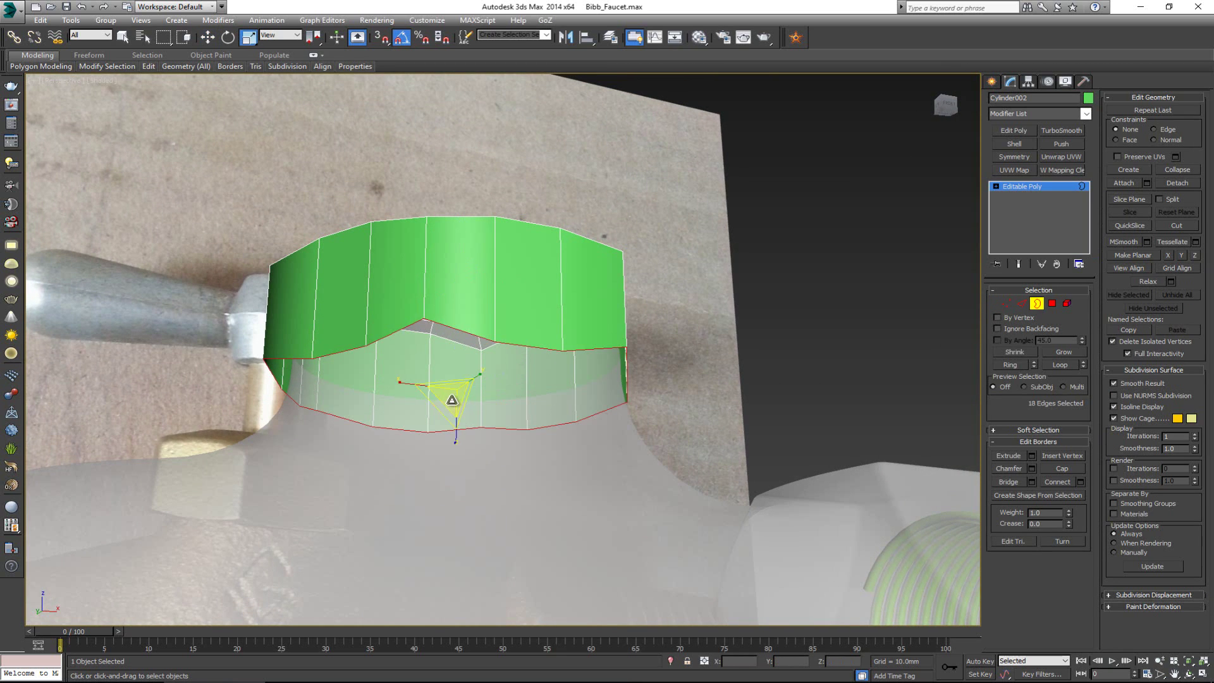
left_click_drag(452, 400, 453, 372)
key("w")
right_click(452, 372)
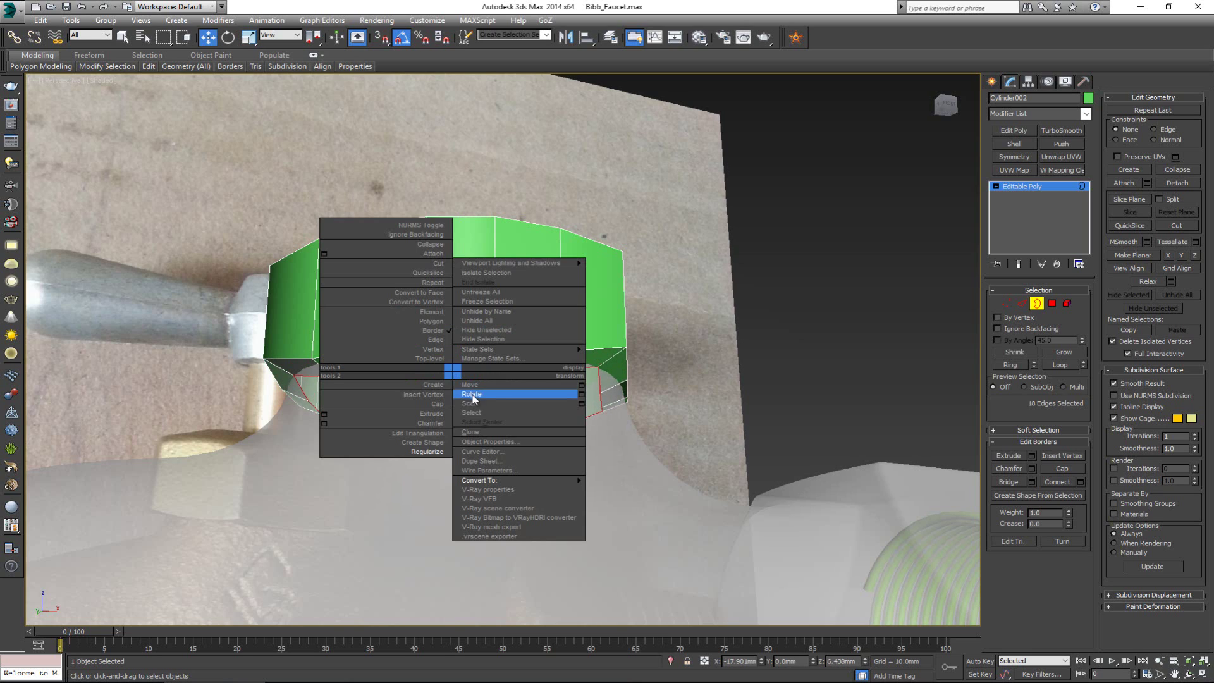
left_click(438, 453)
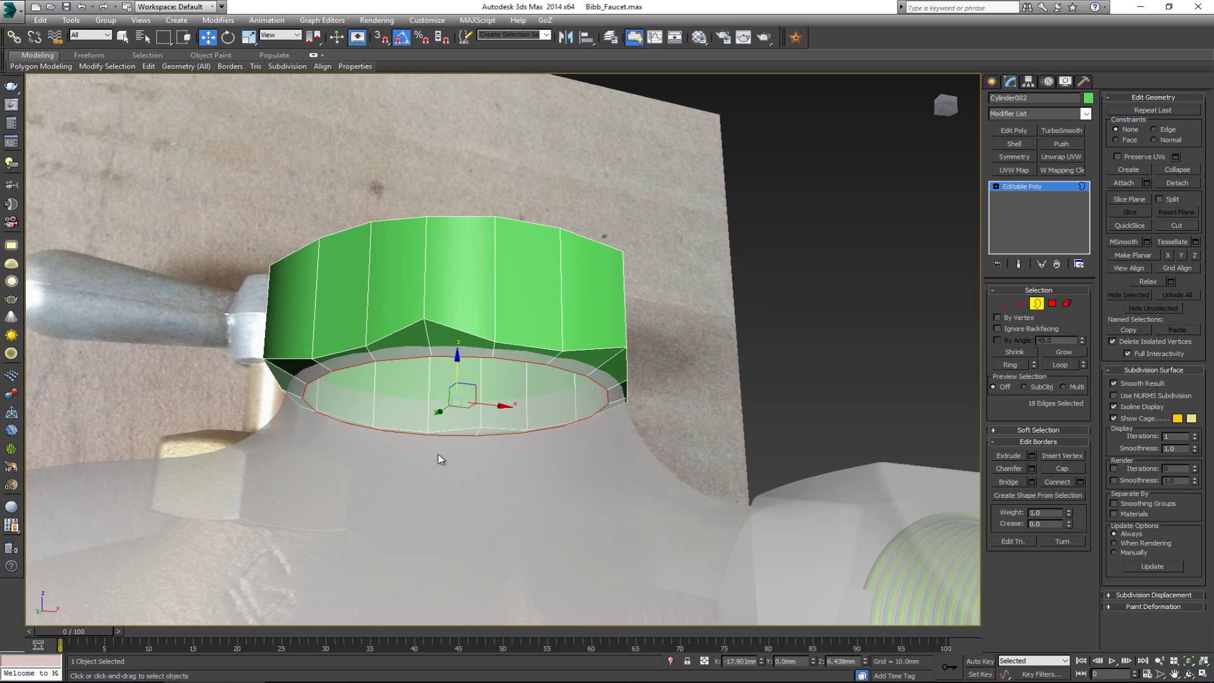
Extrude the circular top border further inward toward the stem and raise it slightly, comparing its height with the front-view photo
middle_click_drag(438, 454, 484, 400, "alt")
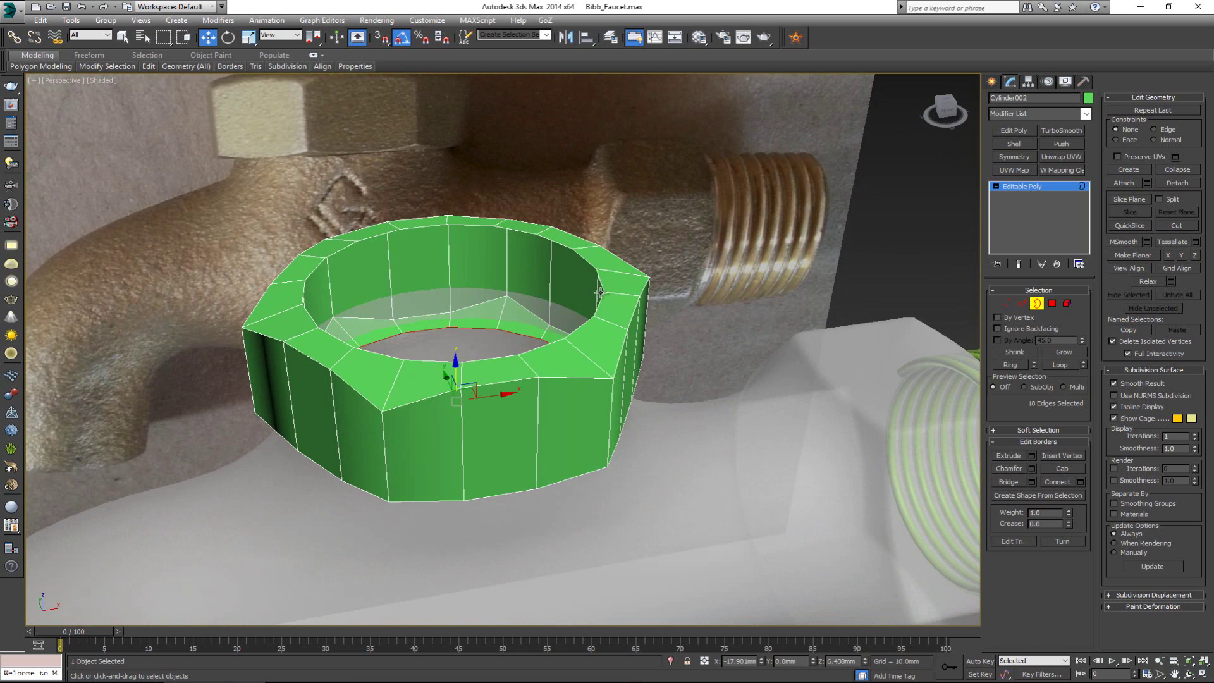
left_click(582, 283)
key("r")
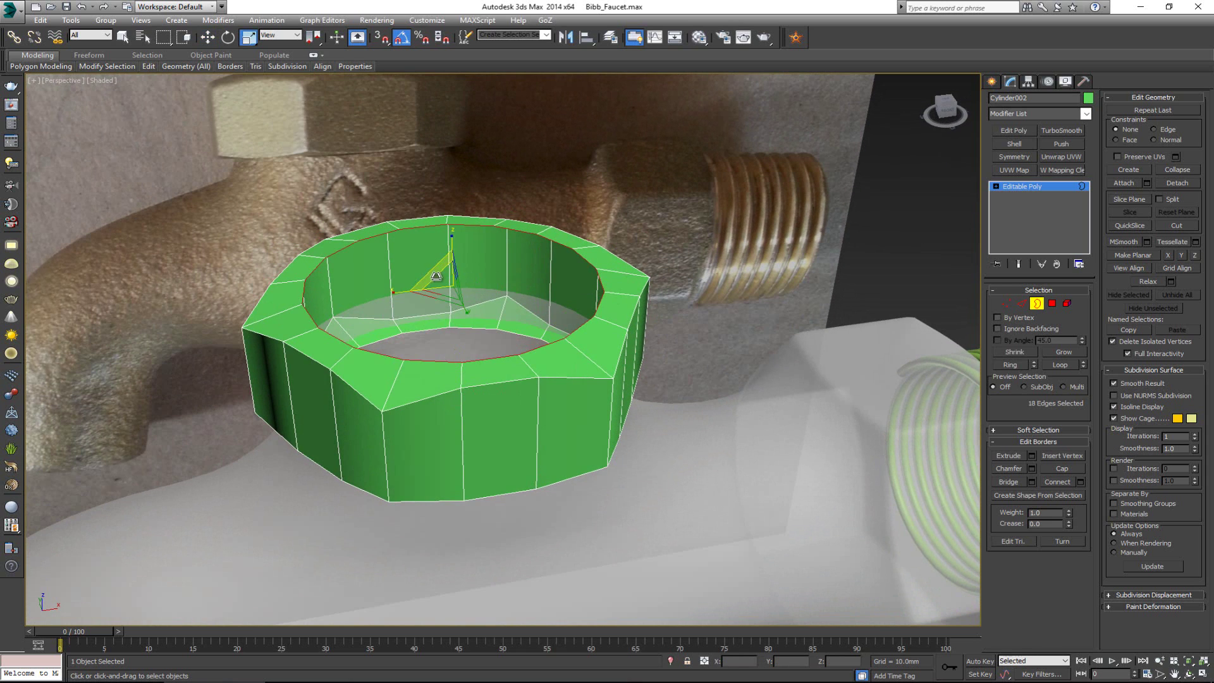
left_click_drag(441, 281, 449, 304)
key("w")
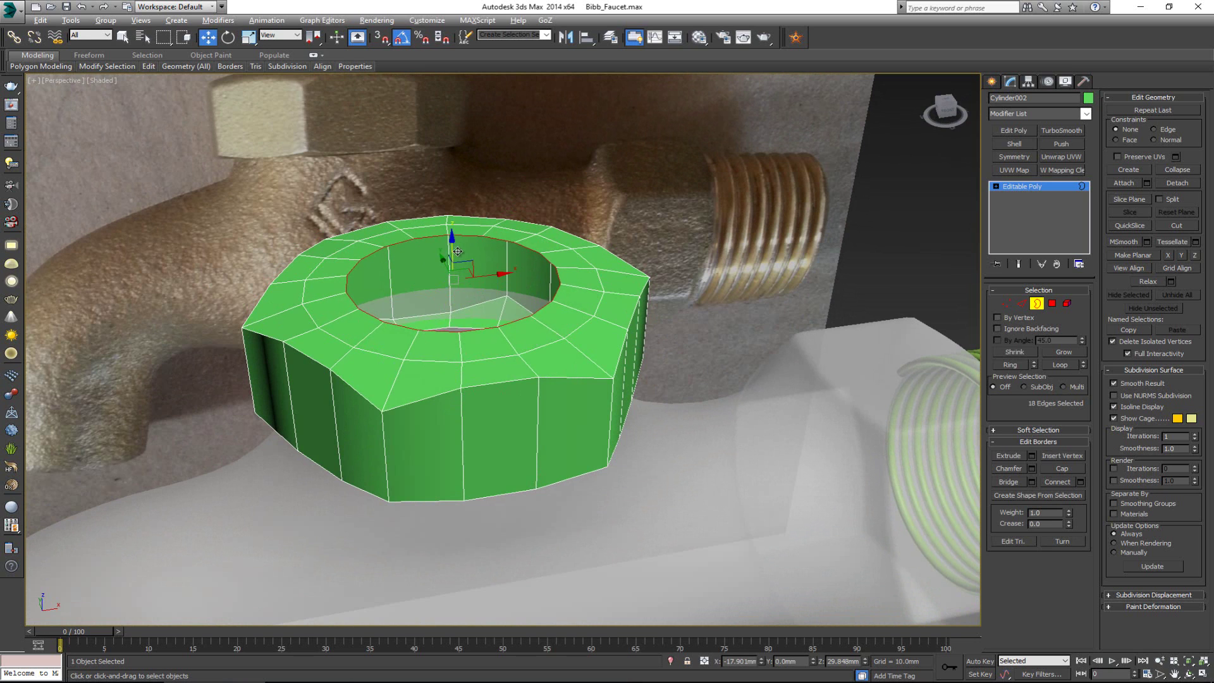
key("alt+w")
key("alt+w")
scroll(624, 282, "up", 2)
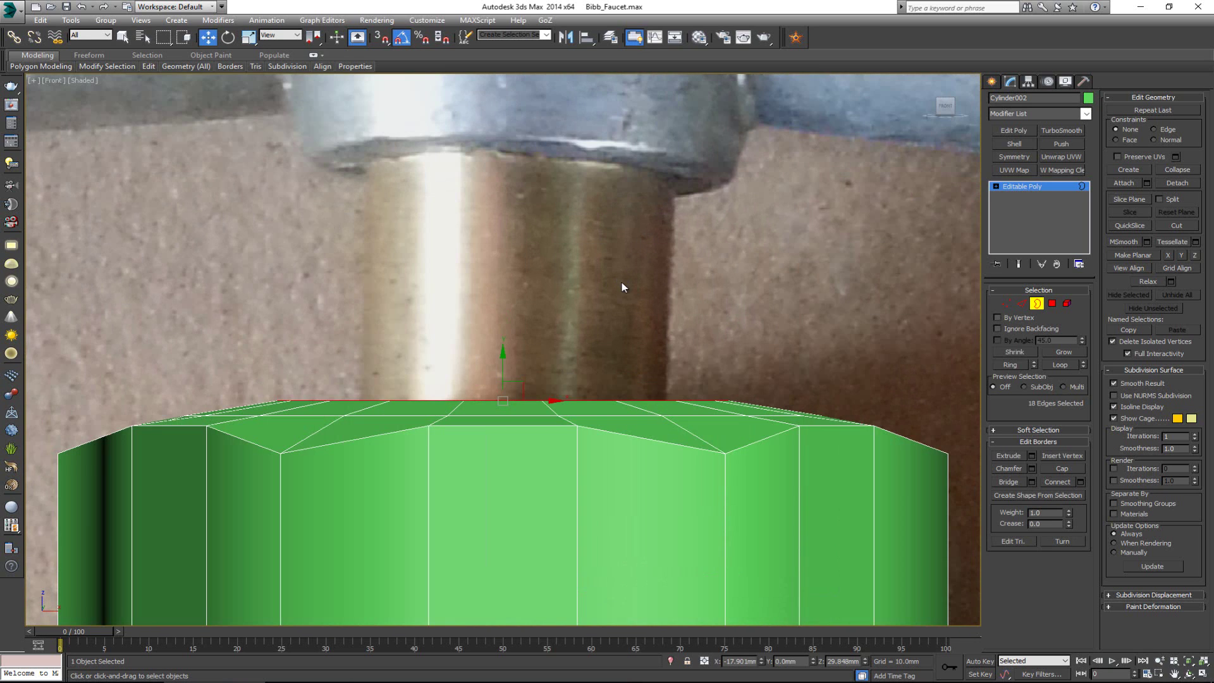
Scale the nut's inner top border slightly to match the stem's width in the front-view photo
key("r")
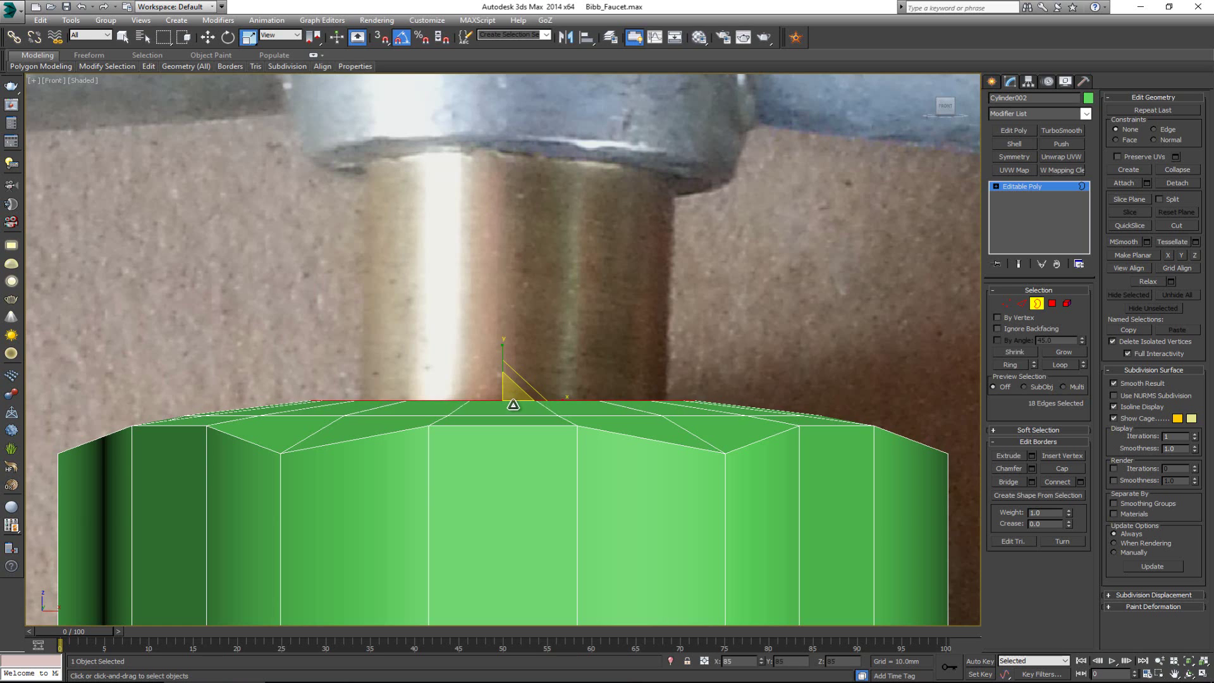
left_click_drag(514, 416, 514, 418)
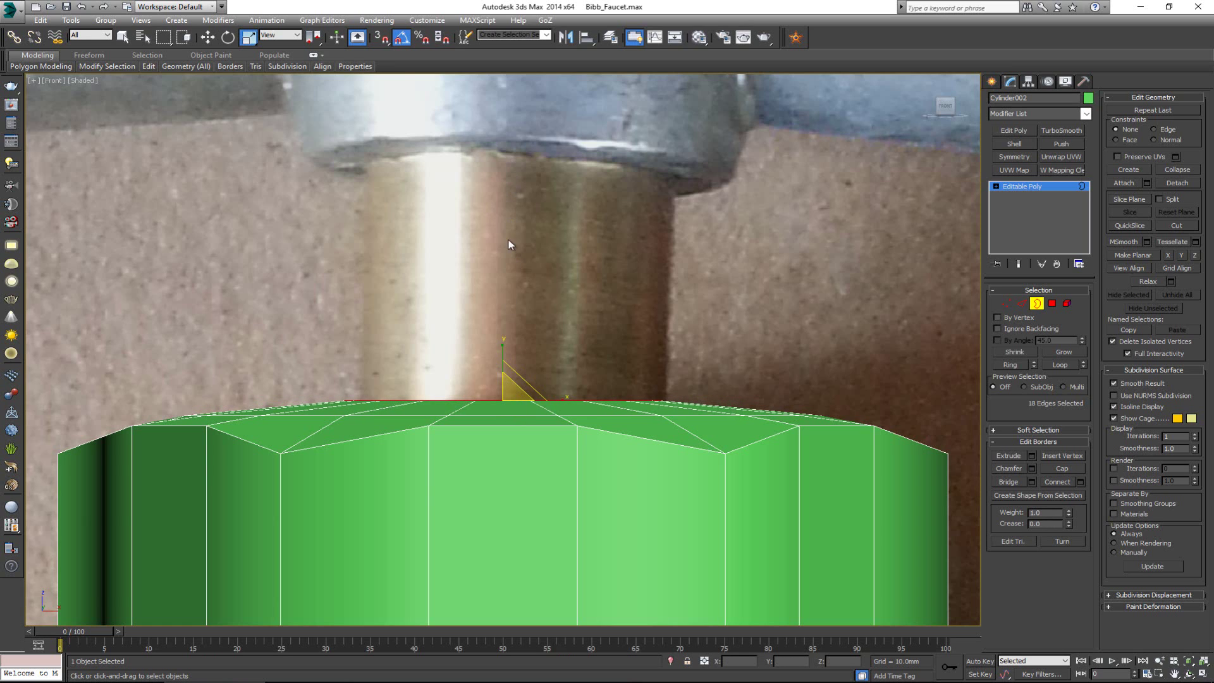
key("alt+w")
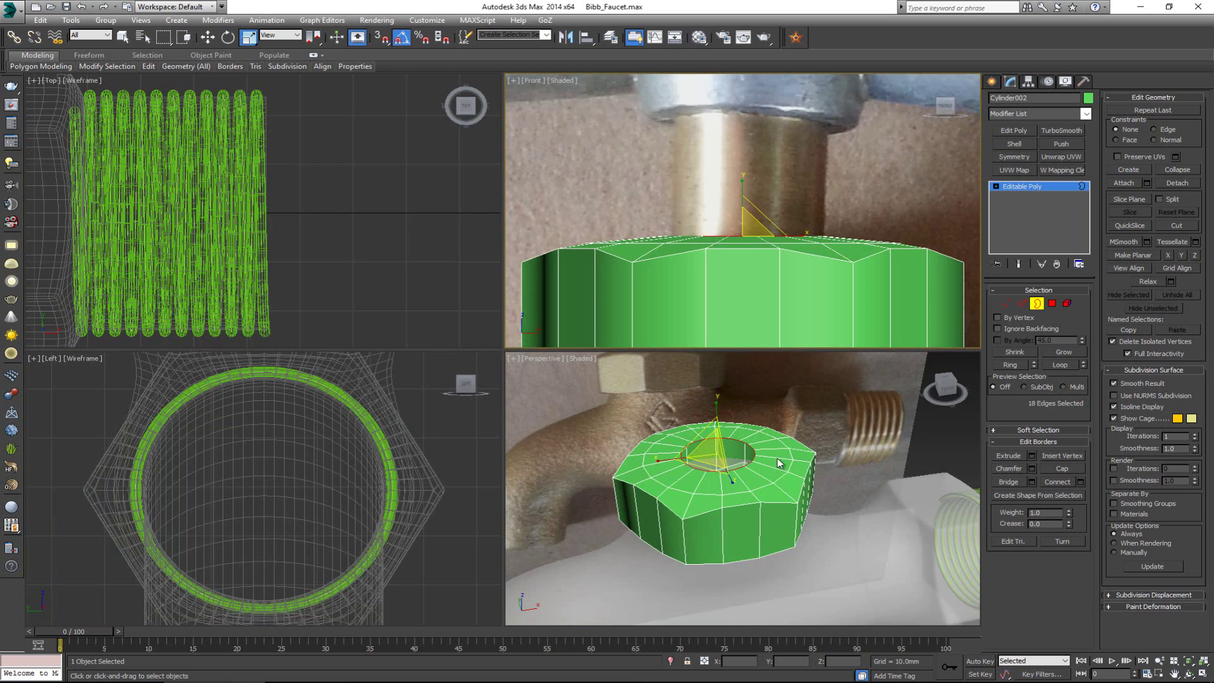
Extrude the nut's inner top border straight down about 7.2 mm to form the hole's inner wall
right_click(727, 375)
key("w")
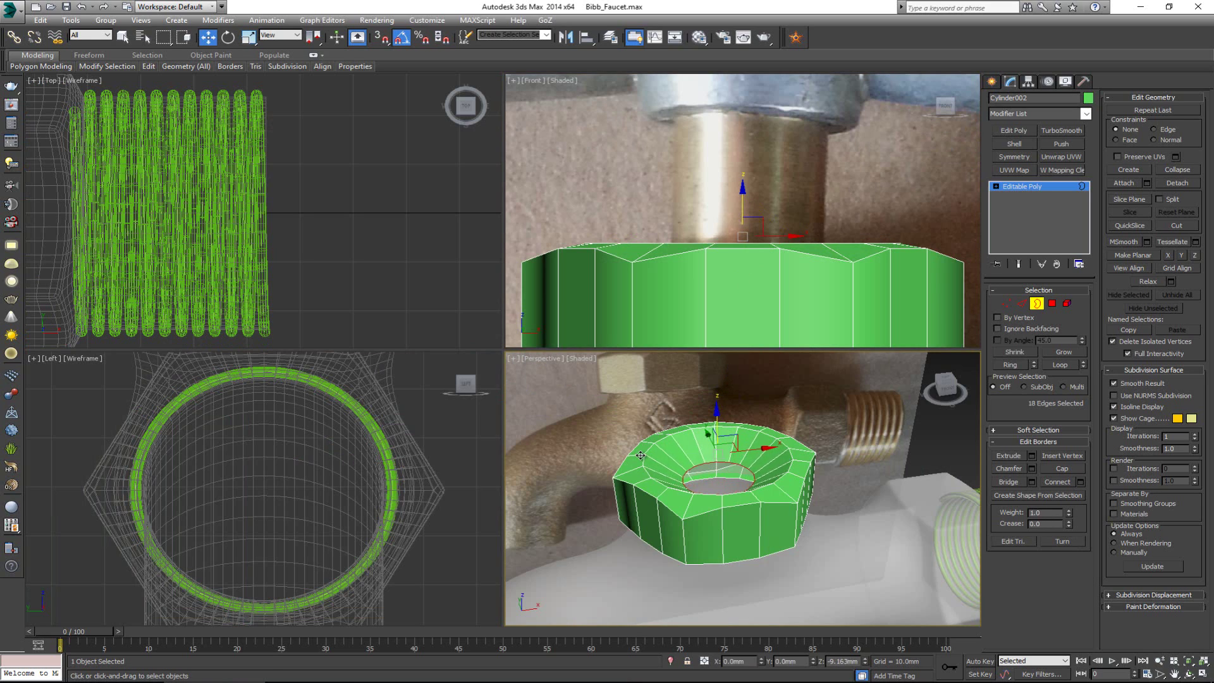
key("s")
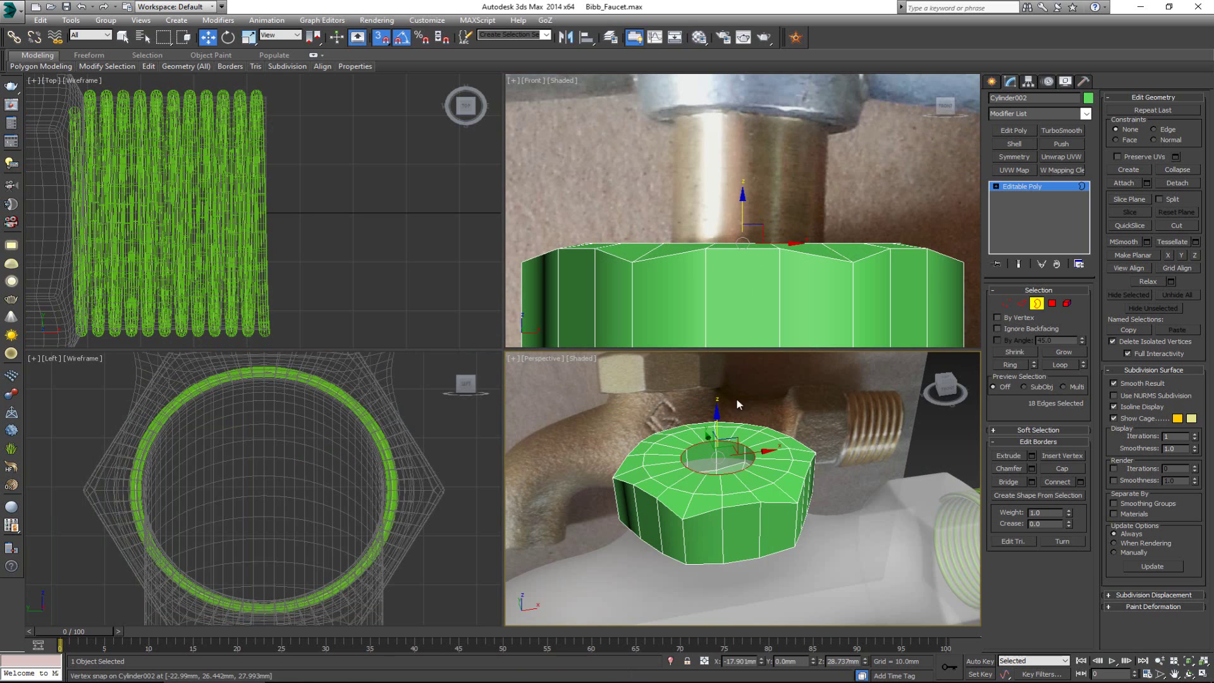
key("alt+w")
scroll(340, 210, "up", 4)
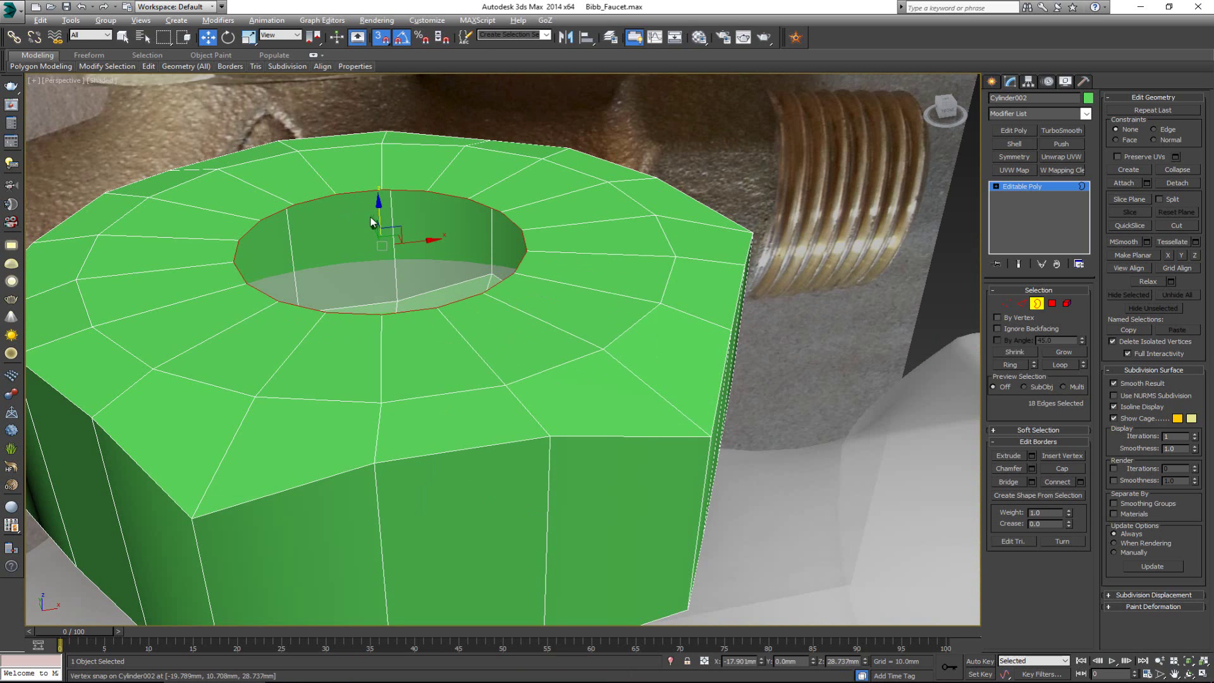
key("s")
left_click_drag(372, 221, 387, 292, "shift")
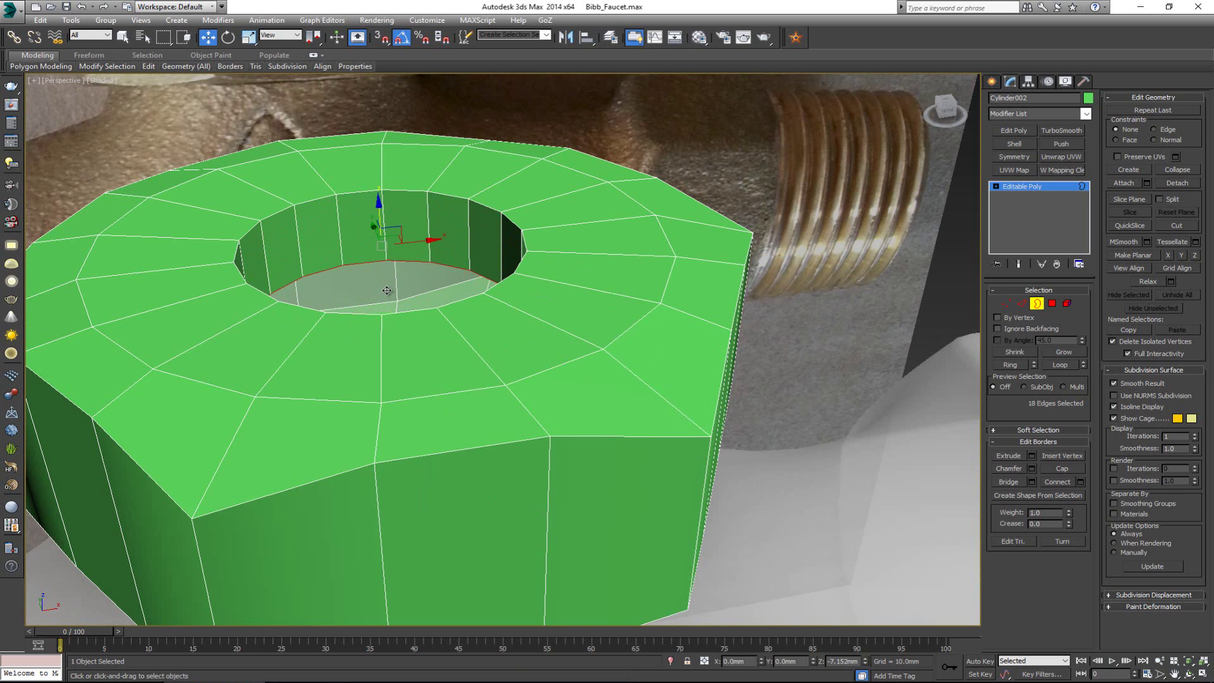
scroll(387, 292, "down", 5)
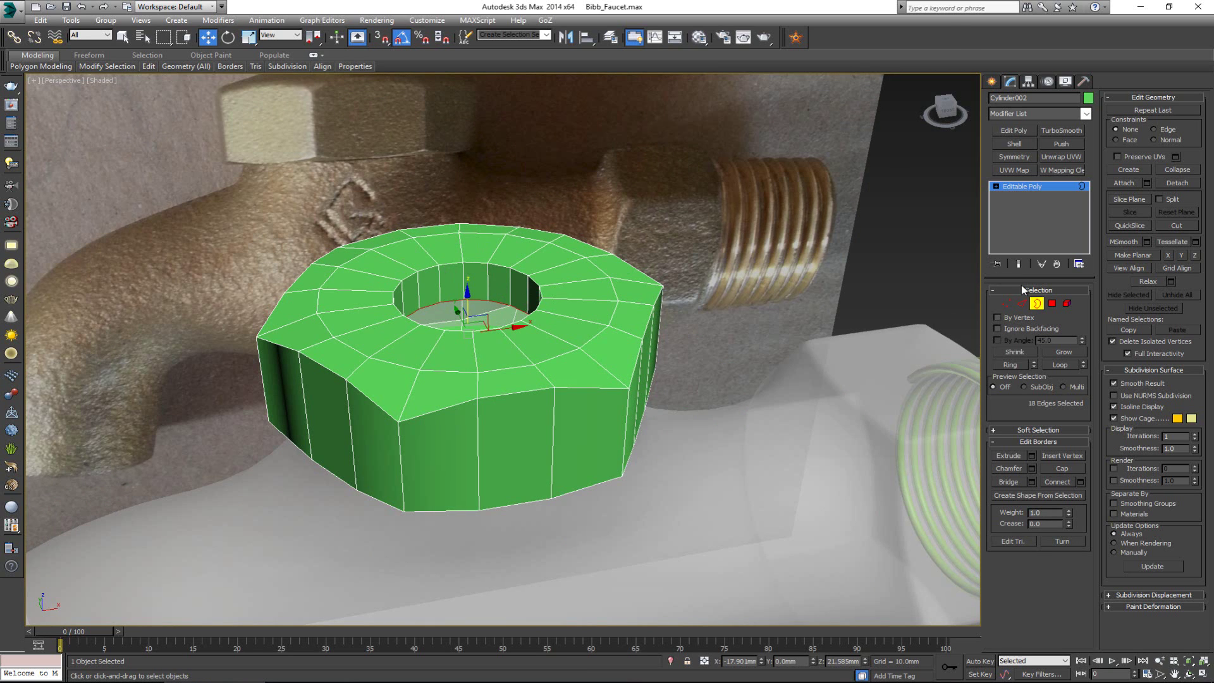
Isolate the hexagonal nut so that its edges can be edited without the faucet body and photo
left_click(1037, 303)
scroll(455, 305, "up", 6)
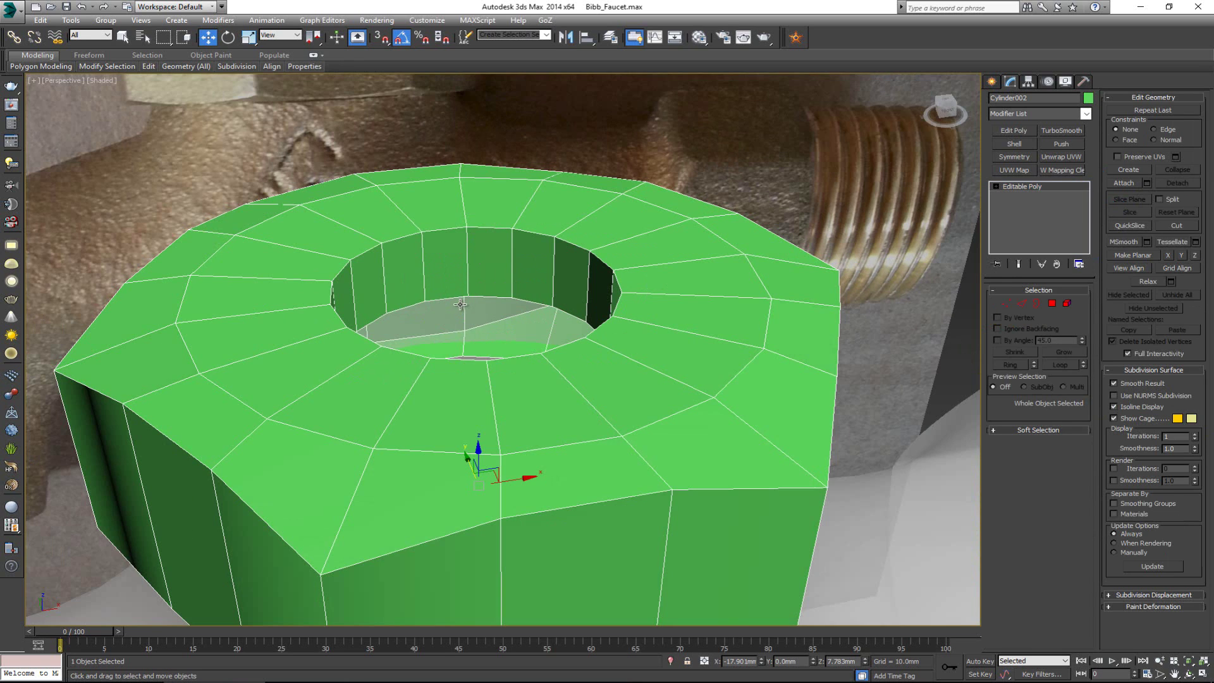
scroll(461, 309, "down", 3)
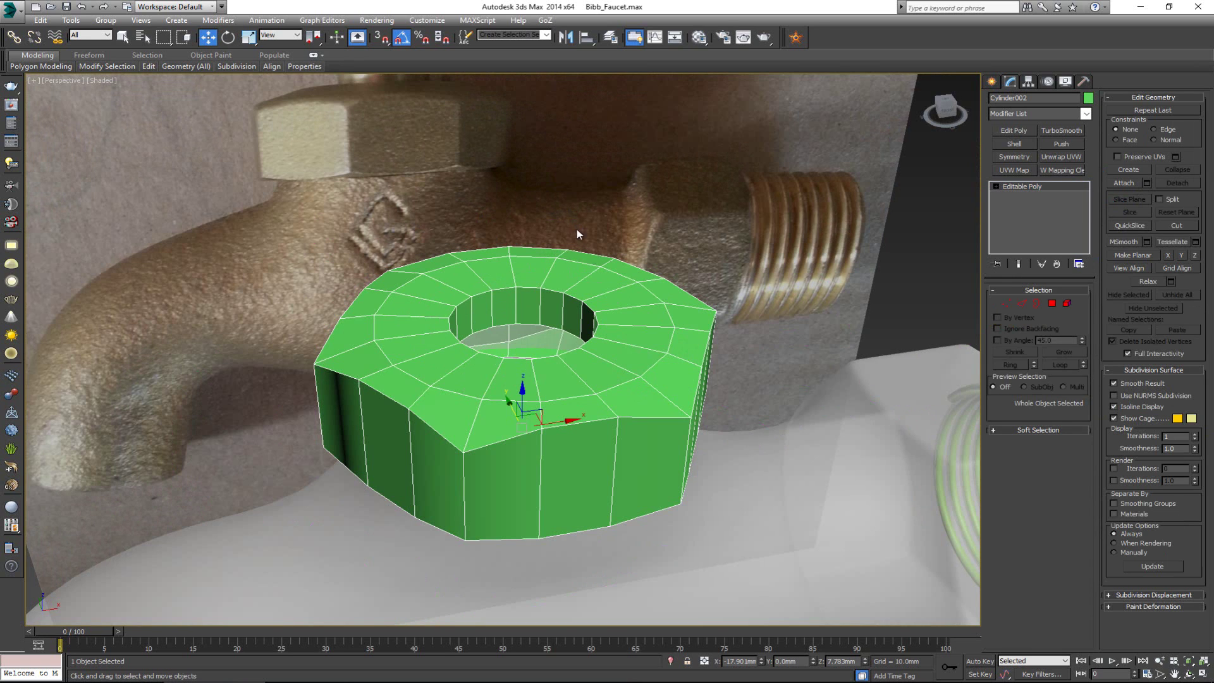
key("3")
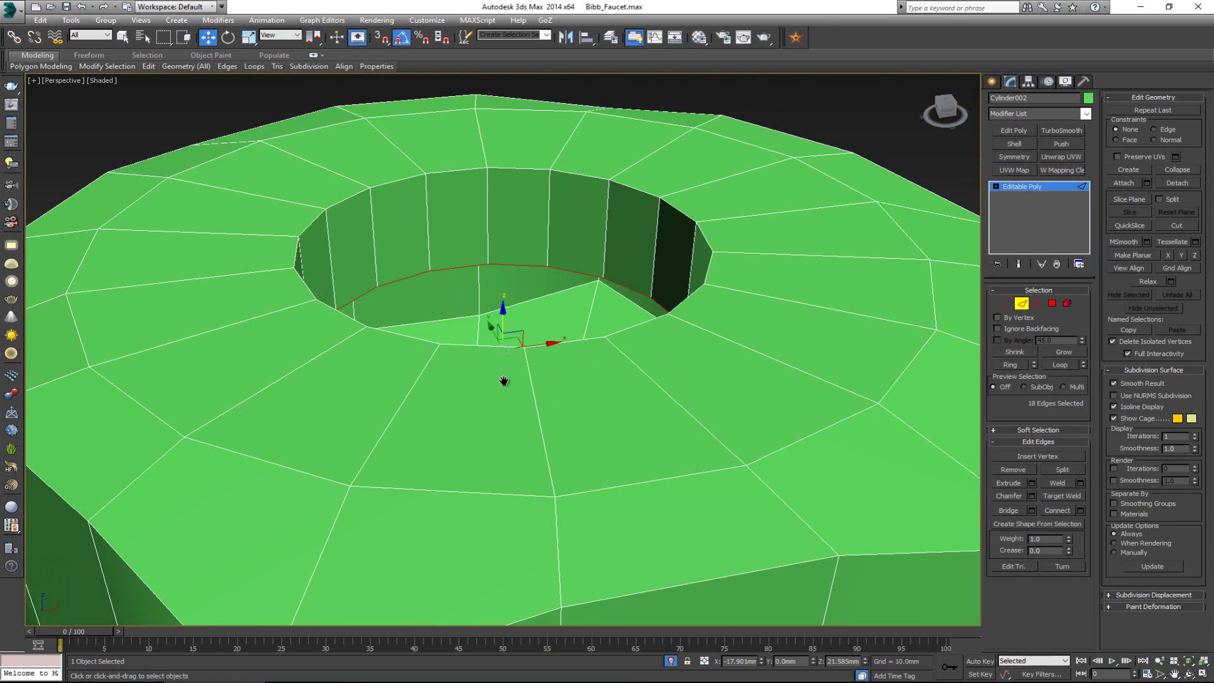
scroll(506, 385, "down", 5)
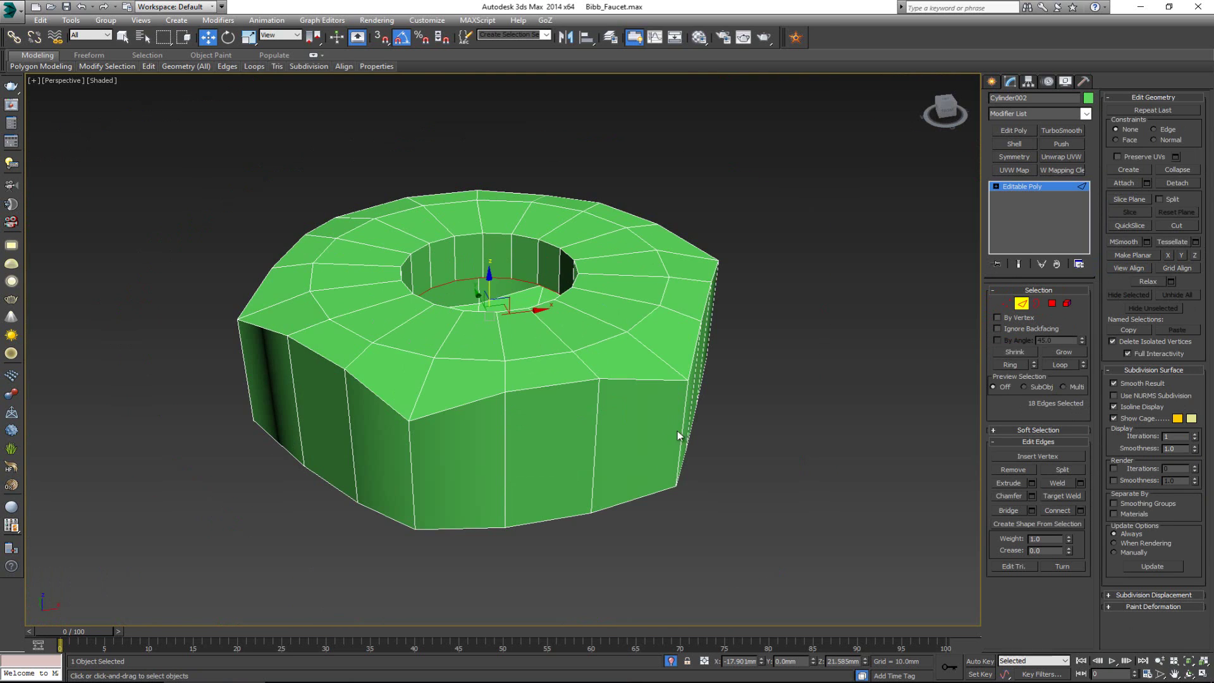
Chamfer the nut's outer top and bottom edge loops together with its six vertical corner edges by 0.2 mm
key("2")
double_click(462, 409)
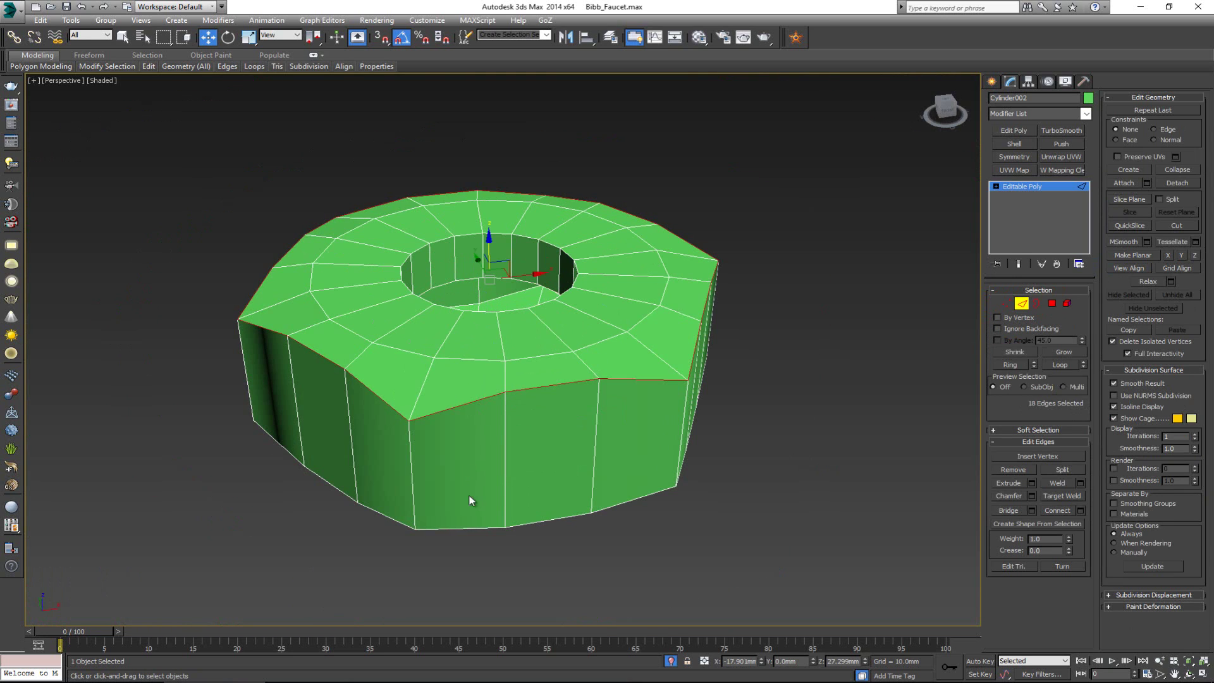
double_click(468, 530, "ctrl")
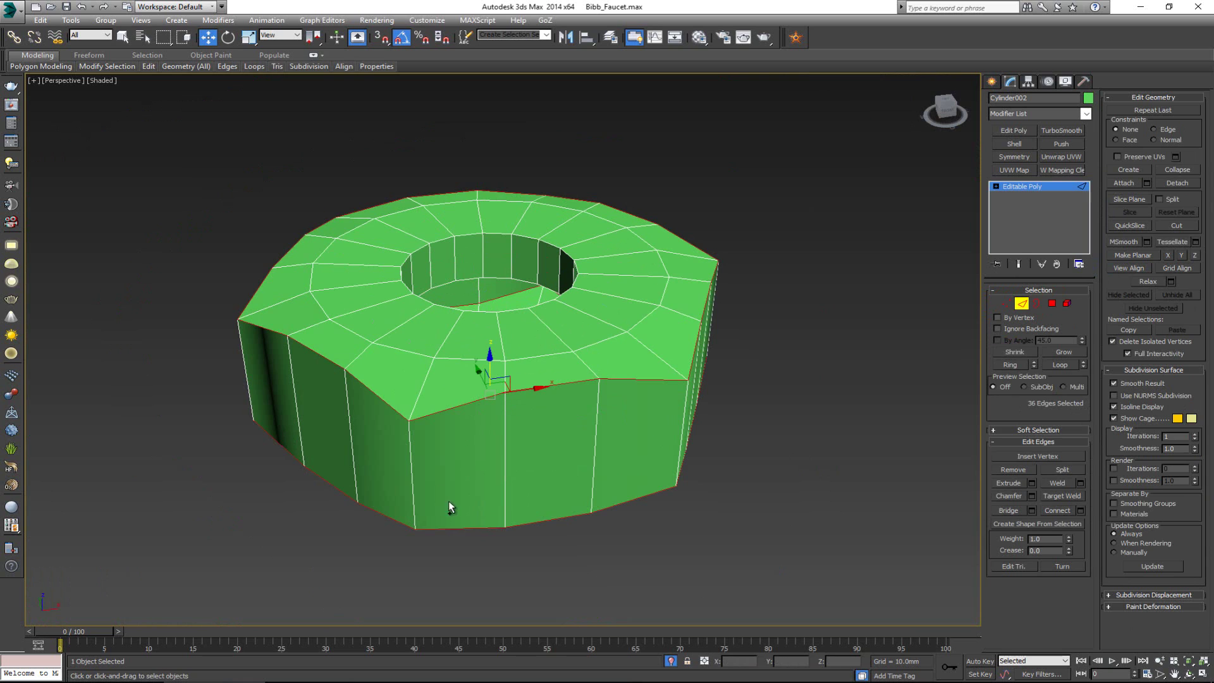
left_click(410, 474, "ctrl")
left_click(680, 429, "ctrl")
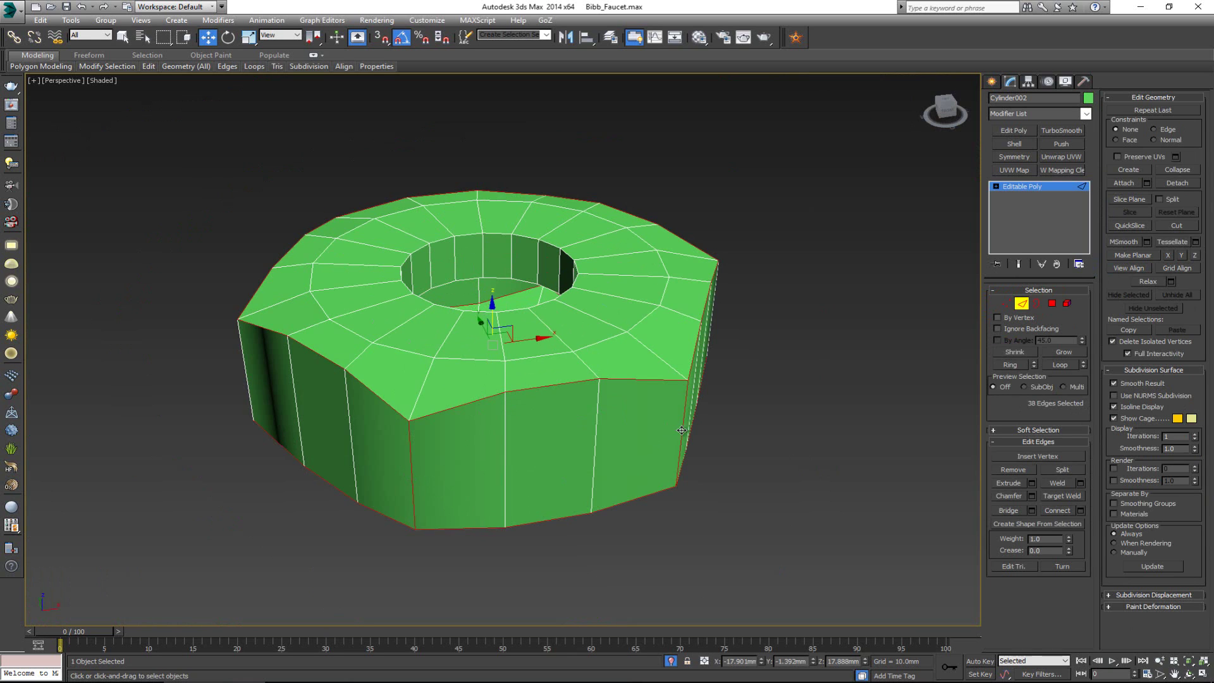
middle_click_drag(680, 430, 627, 422, "alt")
left_click(617, 421, "ctrl")
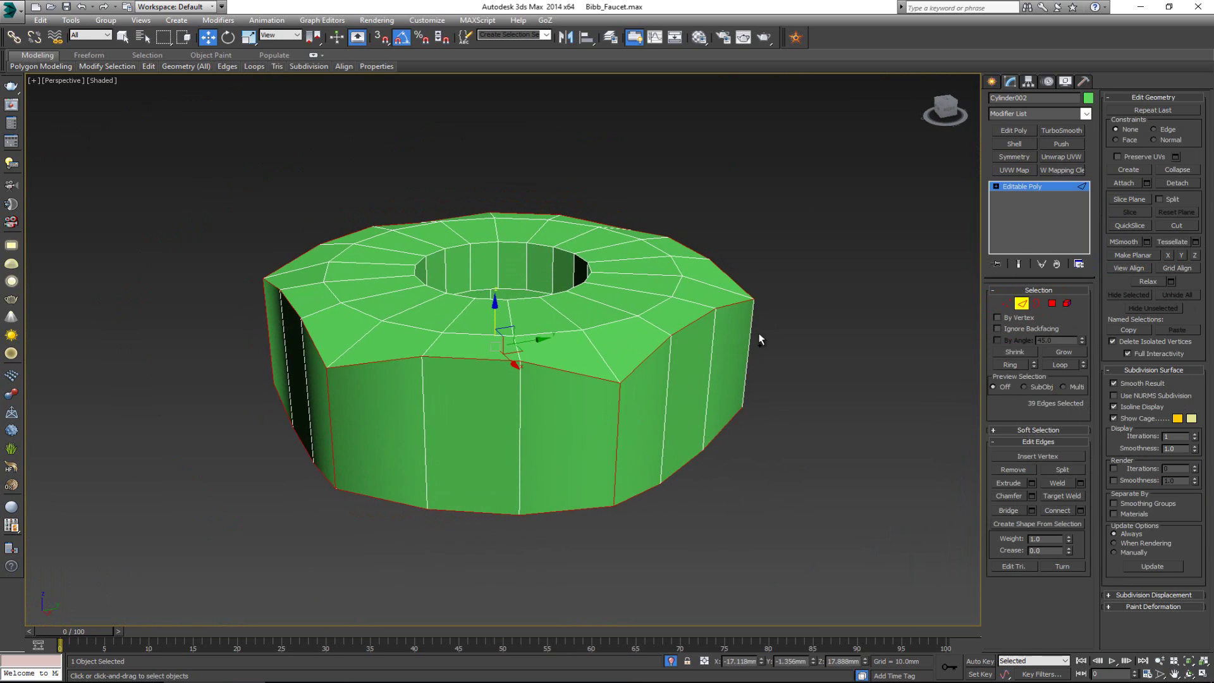
left_click(753, 341, "ctrl")
middle_click_drag(753, 341, 631, 361, "alt")
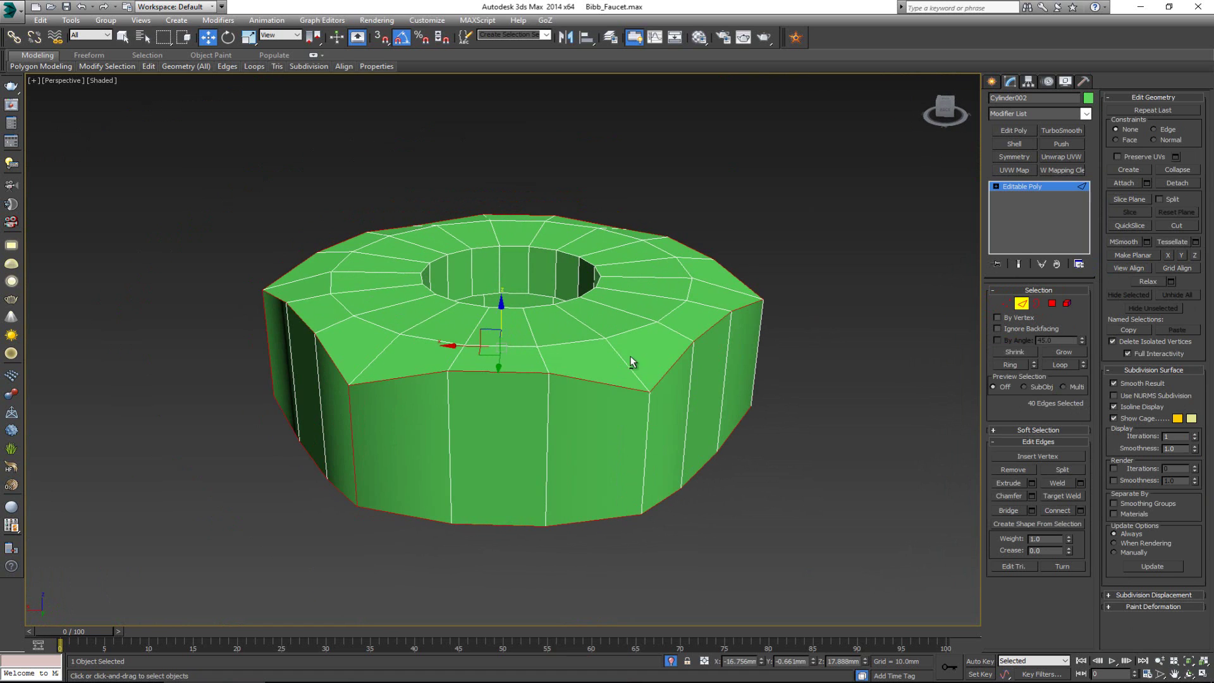
left_click(644, 441, "ctrl")
middle_click_drag(768, 418, 579, 399, "alt")
left_click(668, 412, "ctrl")
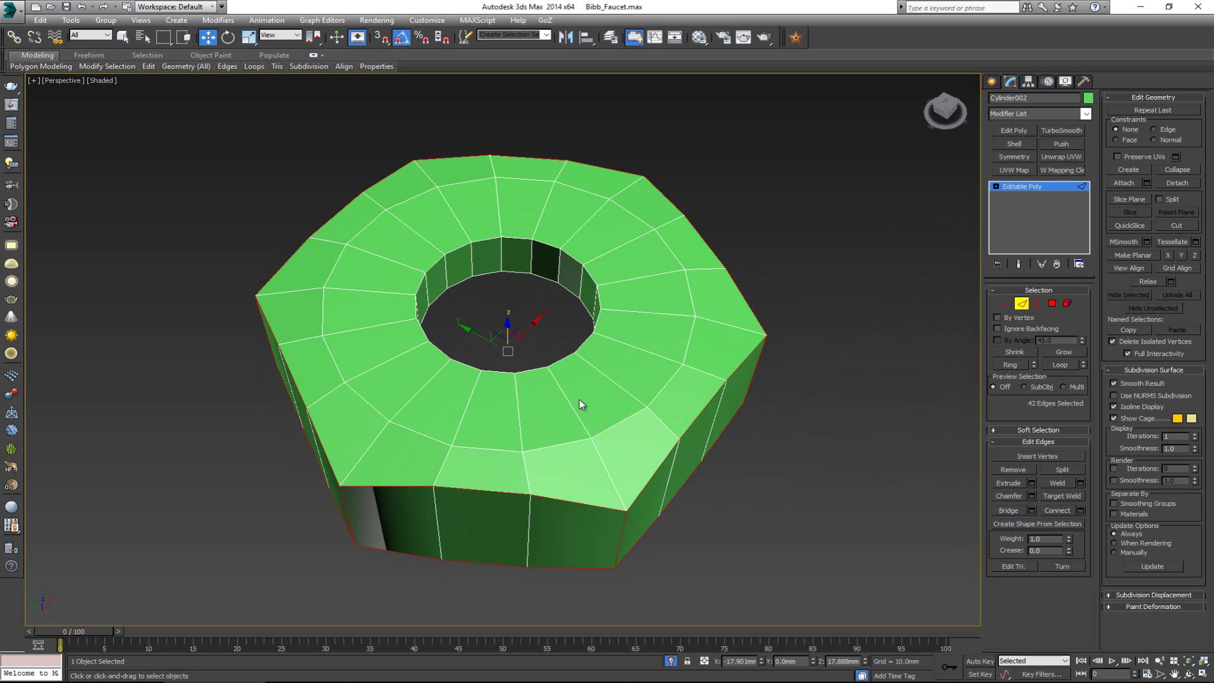
left_click(1032, 497)
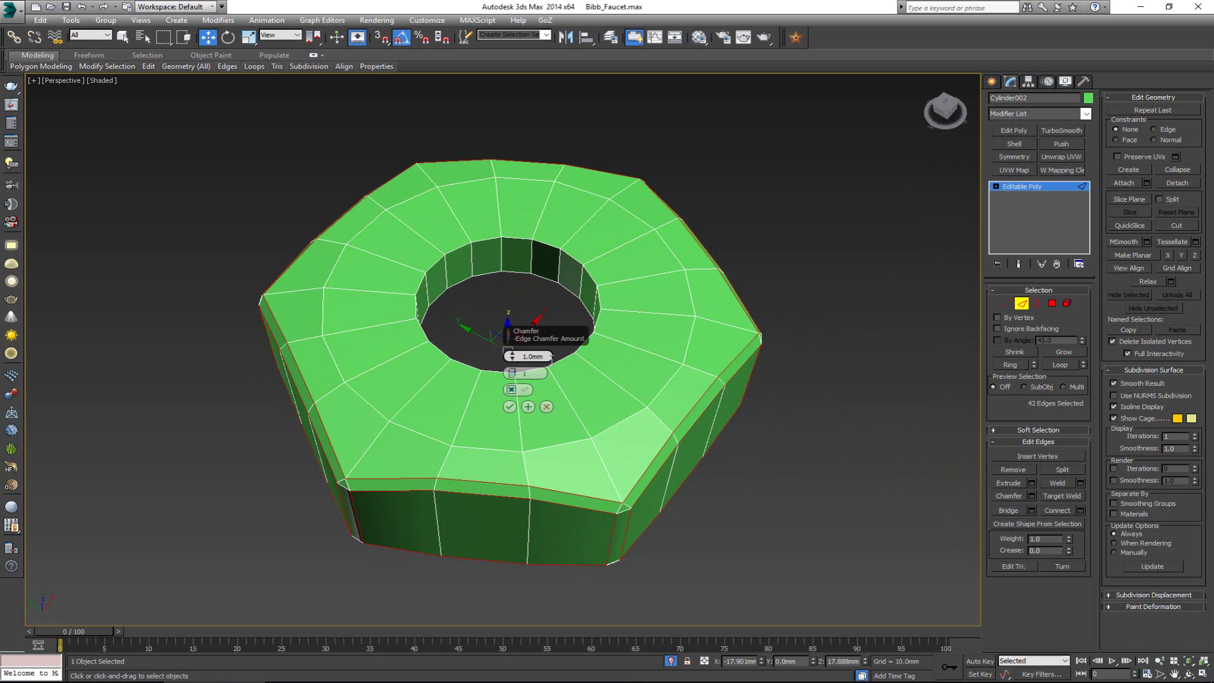
left_click(534, 357)
type("0.2")
key("Return")
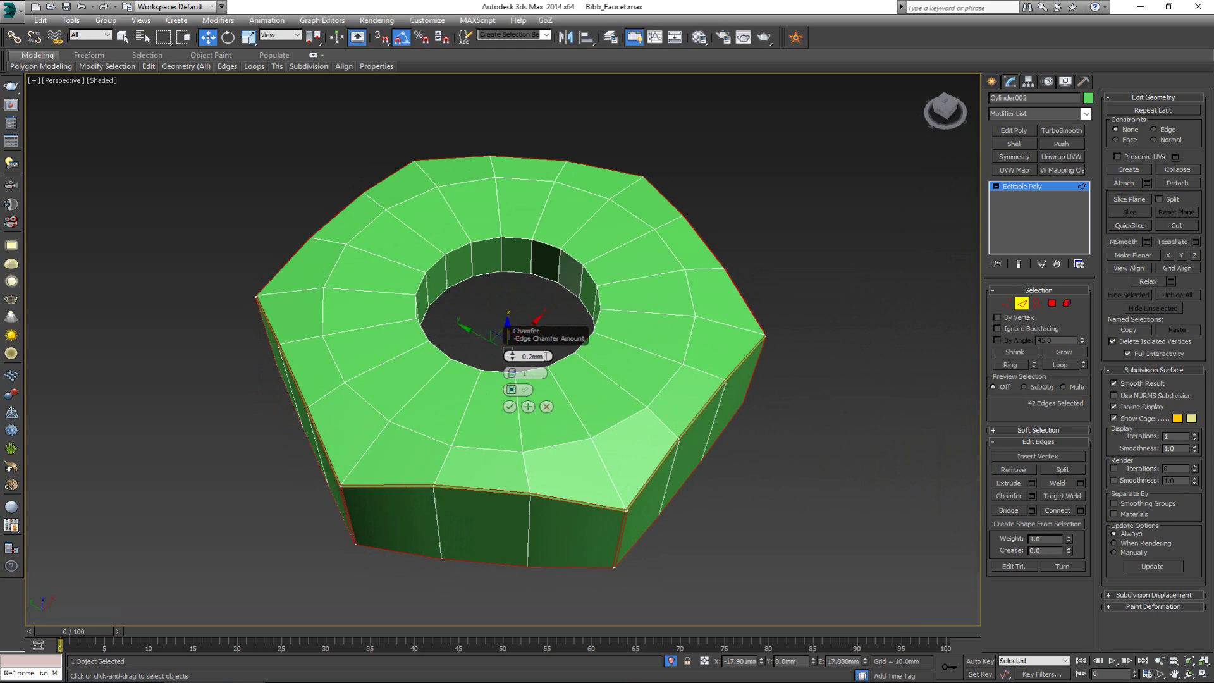
left_click(509, 407)
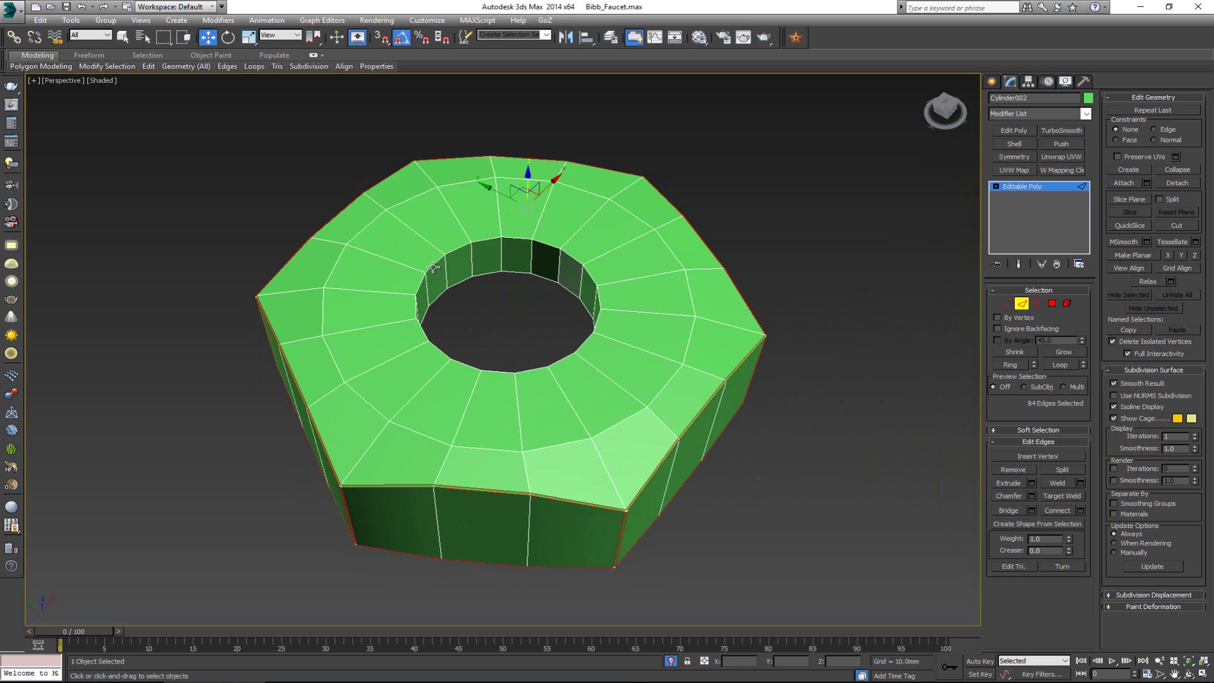
Chamfer the edge loop around the top rim of the nut's hole by 0.2 mm
double_click(433, 267)
scroll(434, 270, "up", 3)
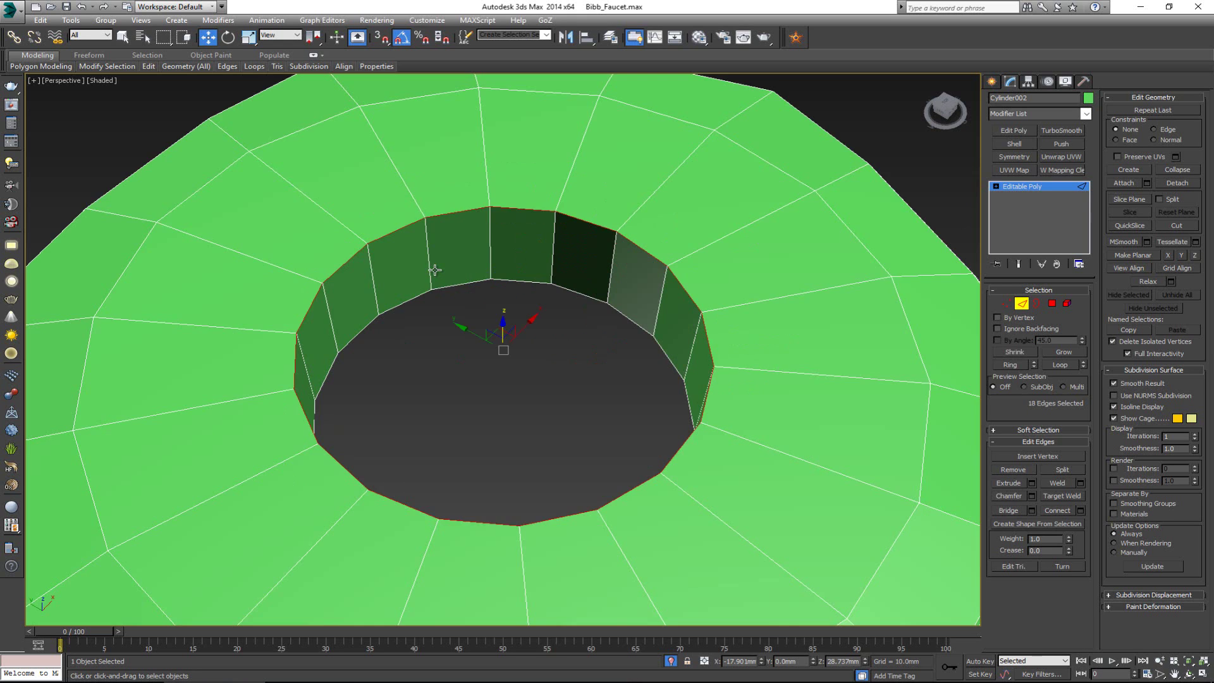
scroll(433, 271, "down", 3)
scroll(448, 319, "up", 4)
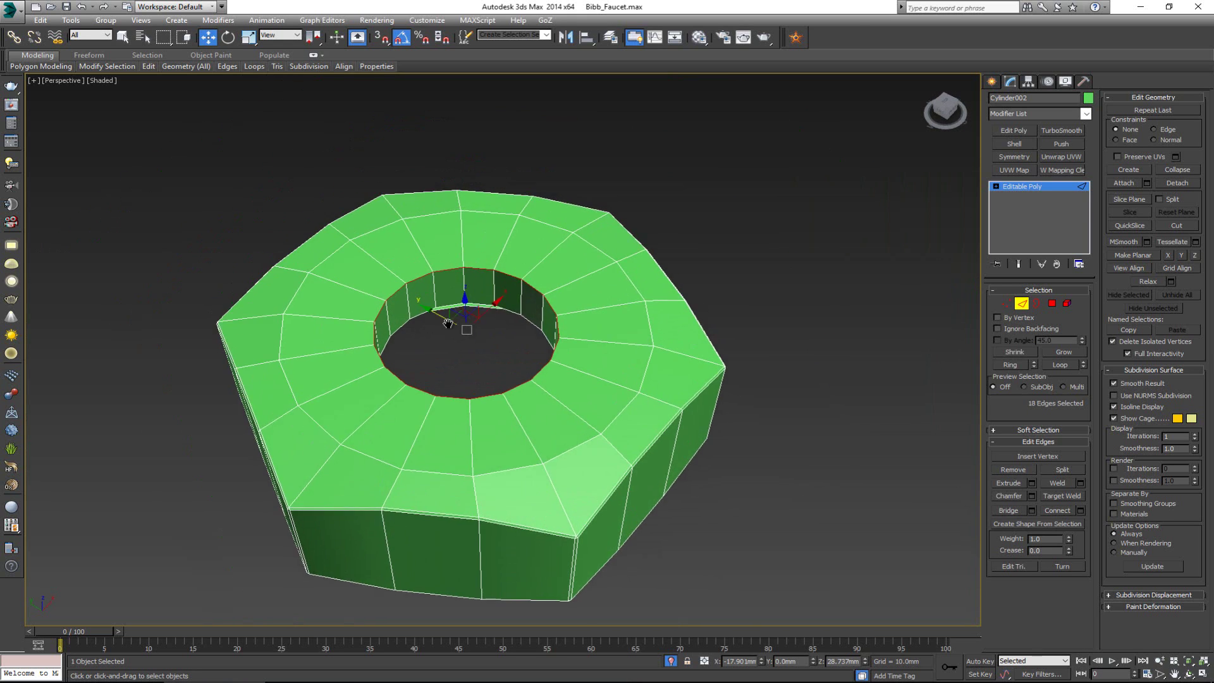
middle_click_drag(520, 346, 489, 327, "alt")
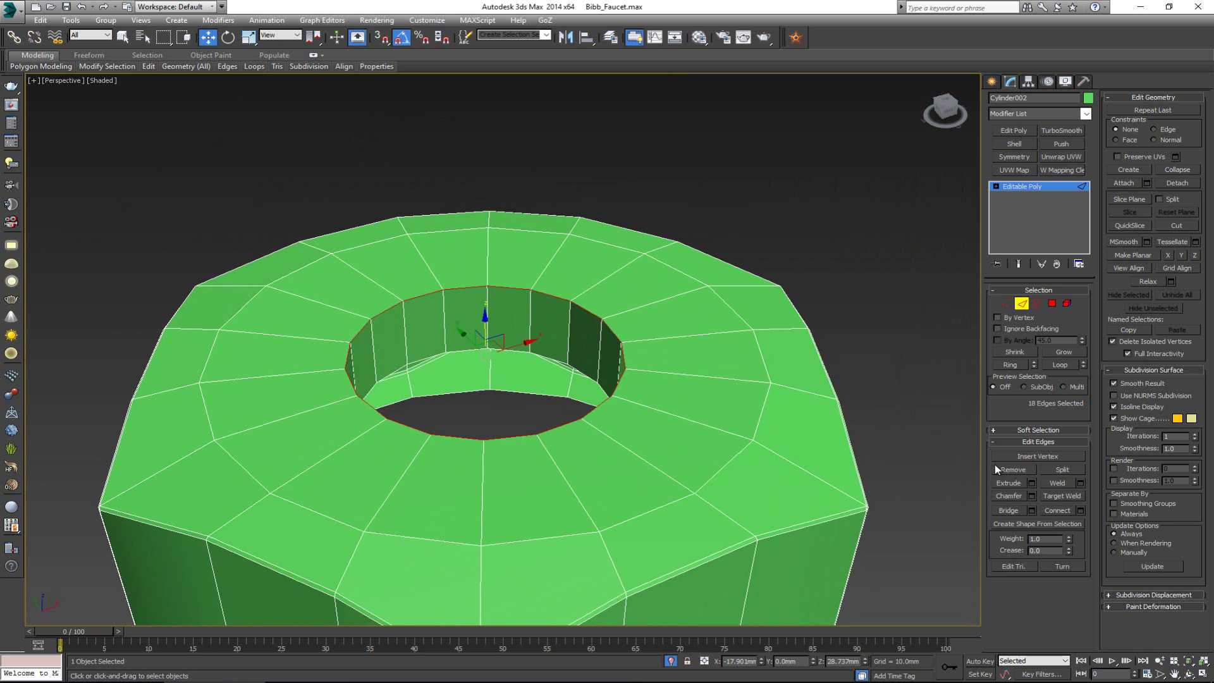
left_click(1031, 495)
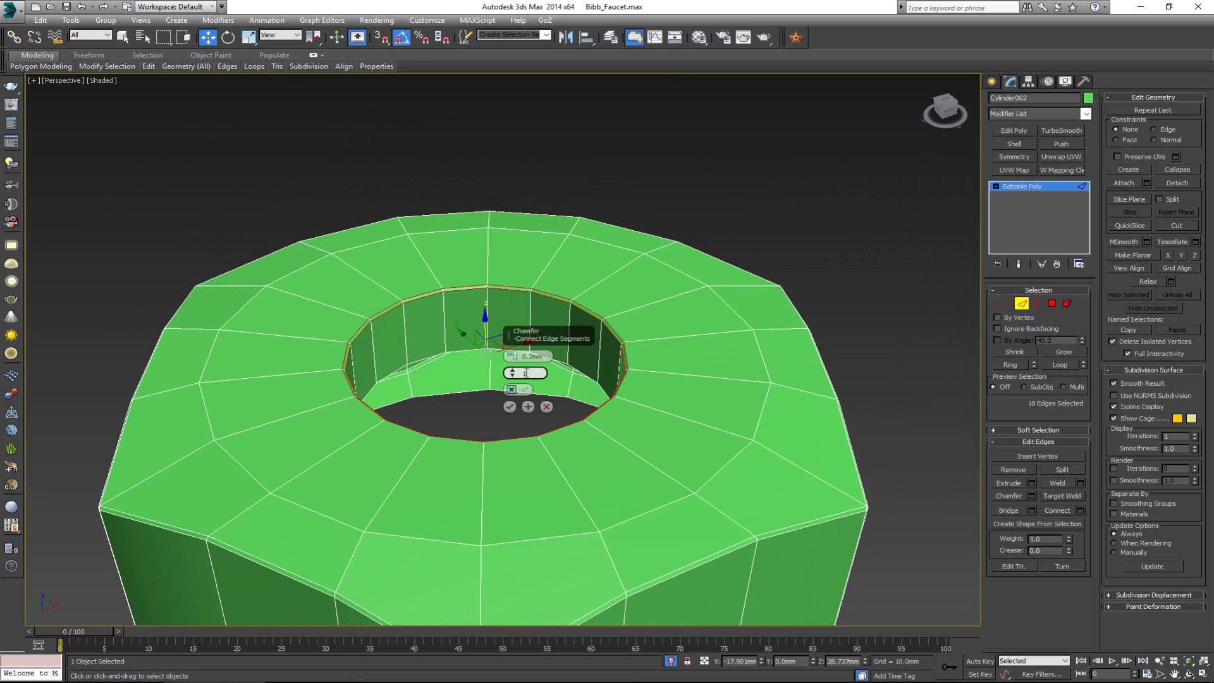
left_click(510, 406)
scroll(517, 369, "down", 3)
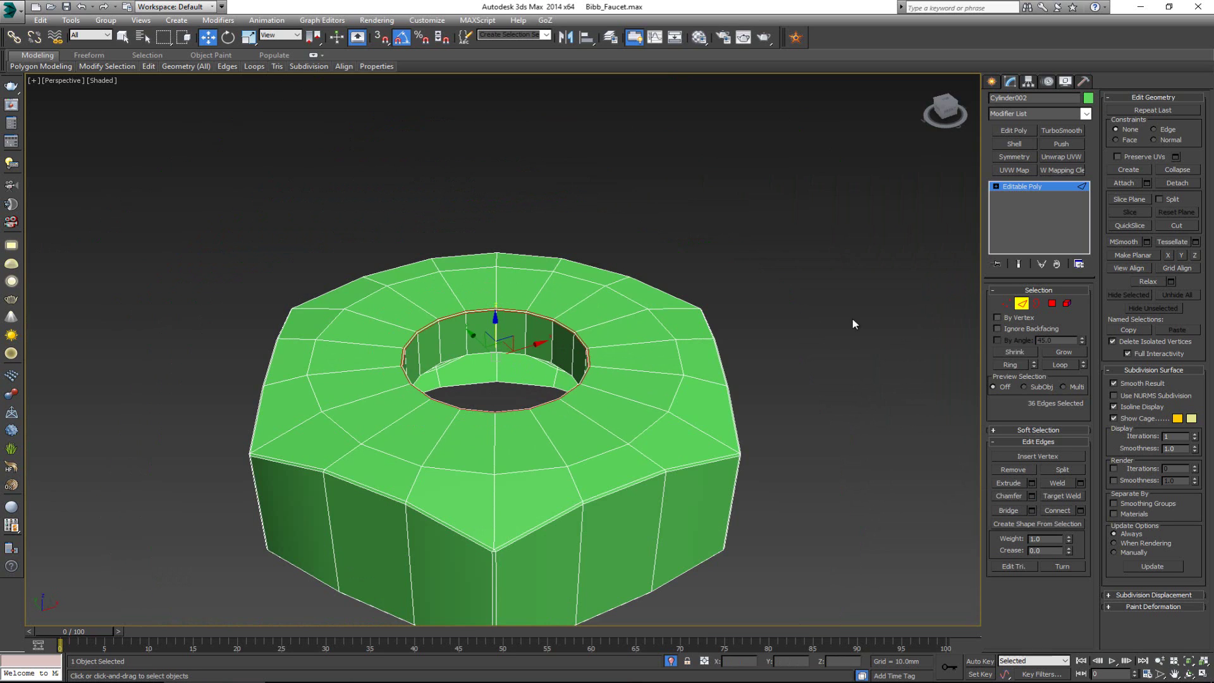
Apply a TurboSmooth modifier to the whole nut, raise its iterations by one, and inspect the smoothed shape
left_click(1022, 303)
left_click(820, 314)
middle_click_drag(571, 395, 574, 387, "alt")
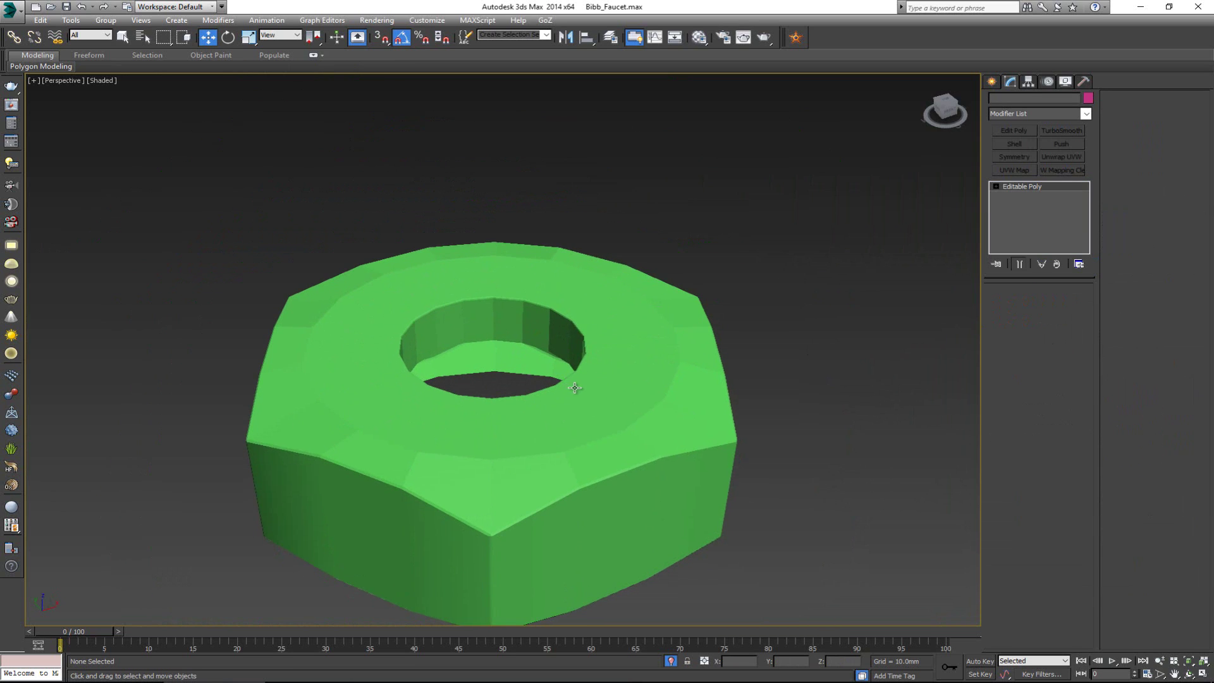
left_click(575, 387)
left_click(1061, 130)
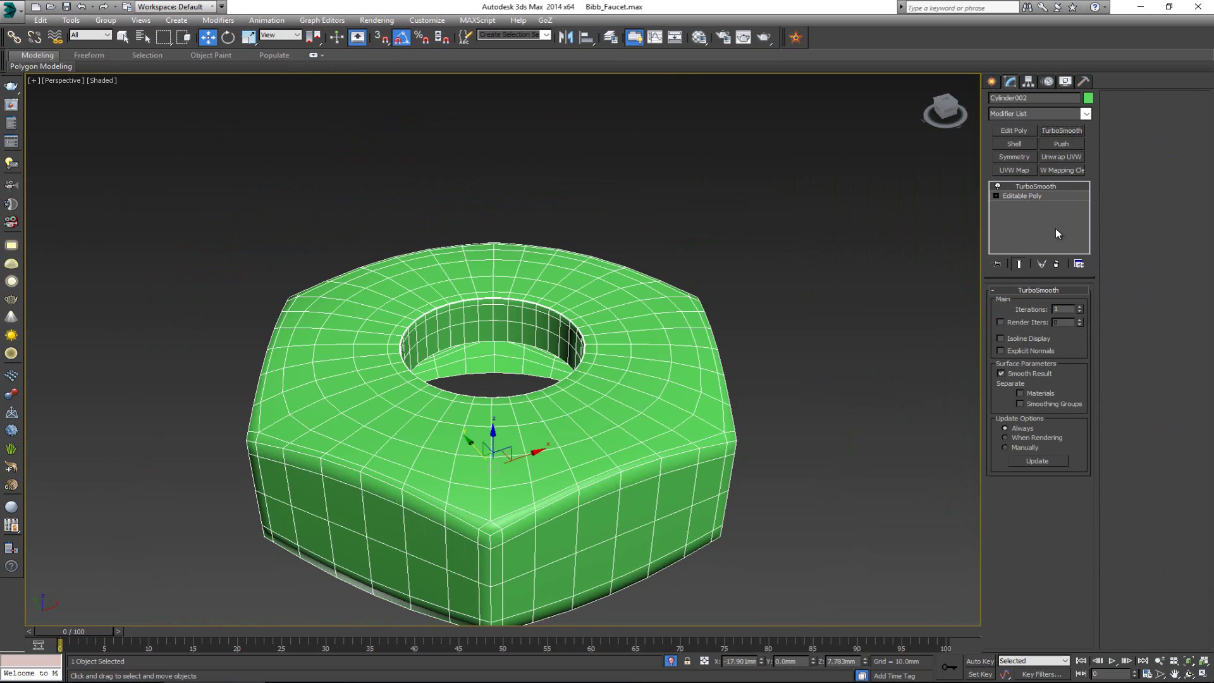
left_click(1081, 307)
left_click(813, 308)
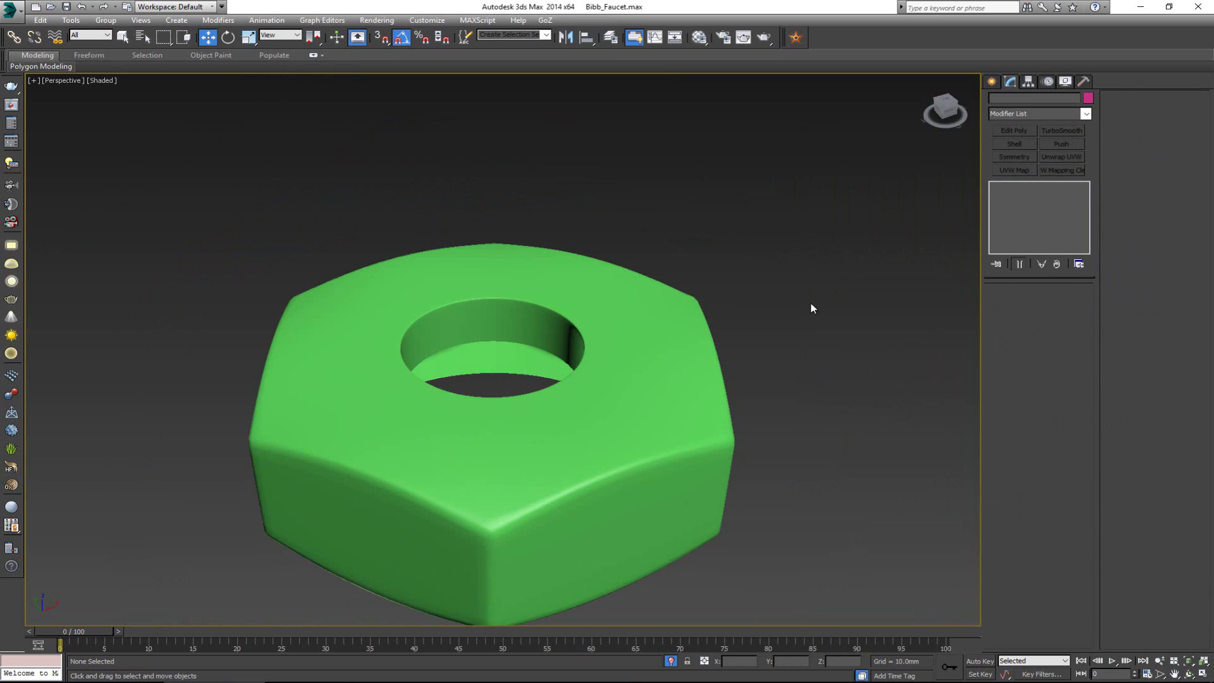
middle_click_drag(513, 291, 567, 282, "alt")
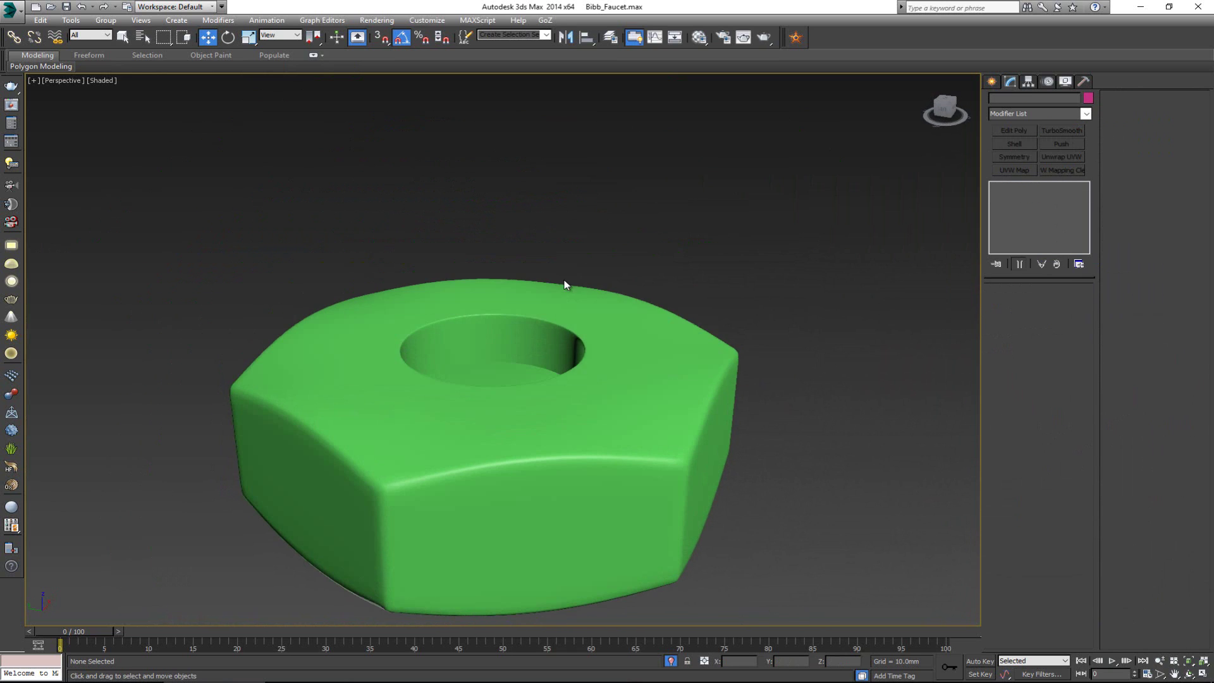
End the isolation to show the whole faucet again and compare the nut with the reference photo
right_click(562, 277)
left_click(625, 187)
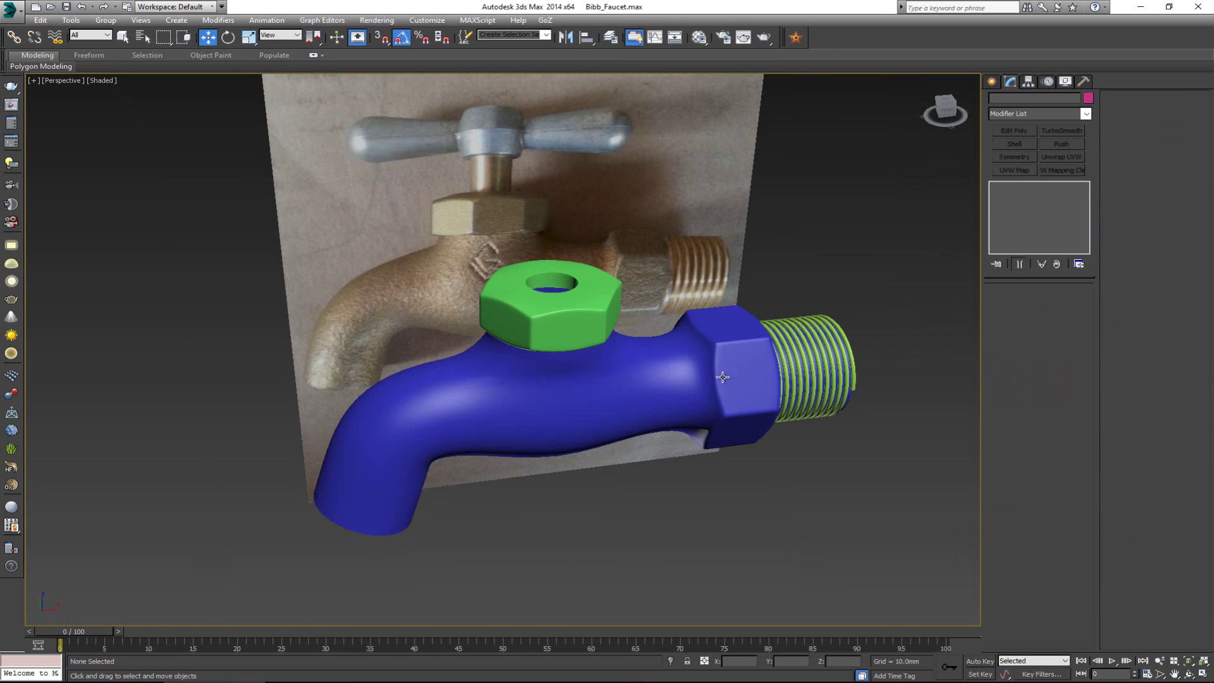
middle_click_drag(725, 379, 598, 362, "alt")
scroll(550, 285, "up", 5)
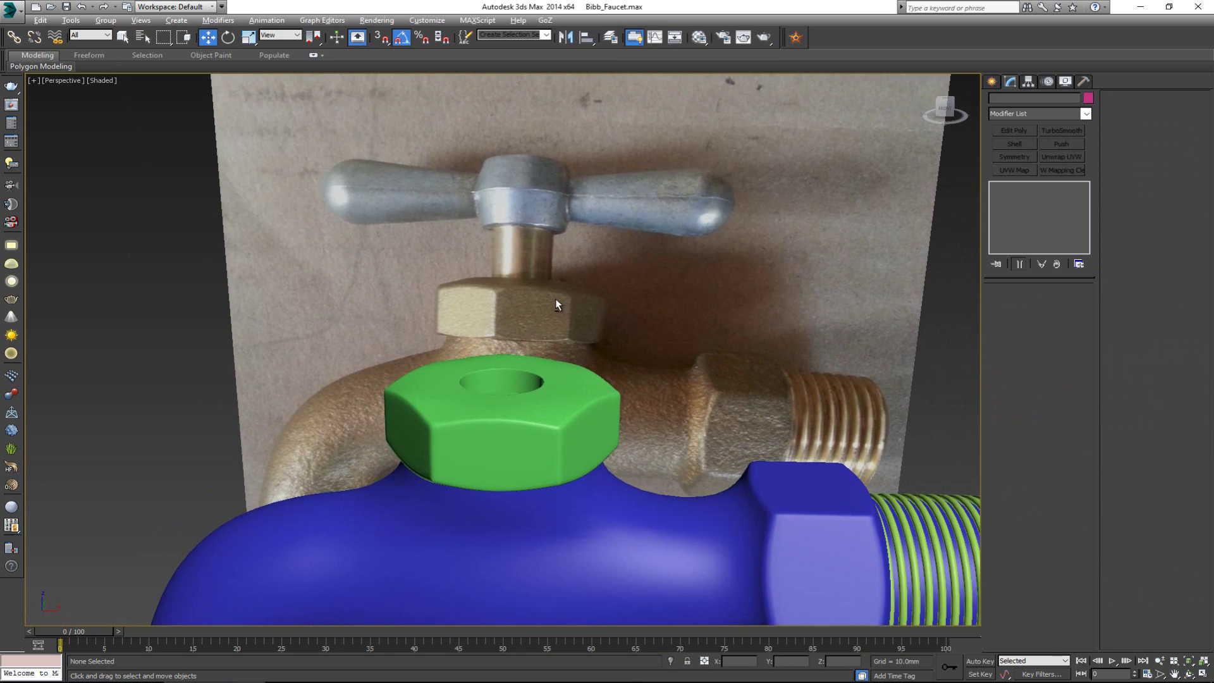
mouse_move(555, 298)
middle_mouse_down("alt")
mouse_move(561, 347)
mouse_move(558, 309)
middle_mouse_up("alt")
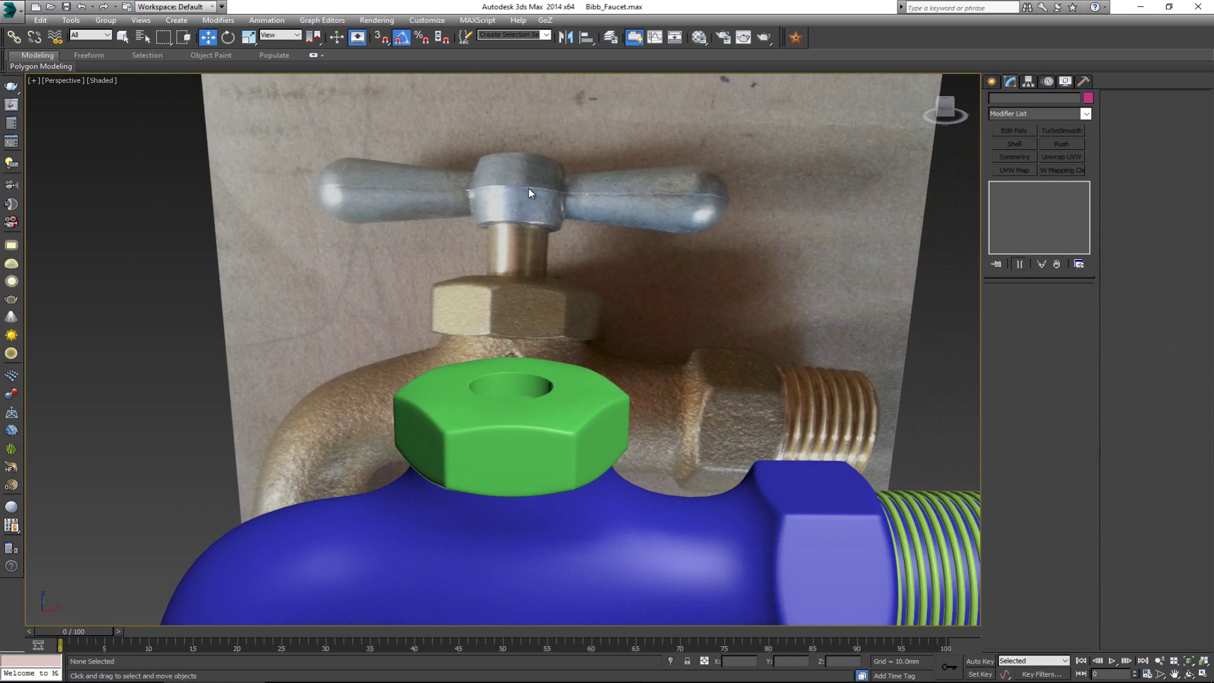
Draw a cylinder about 16.5 mm in radius and 6.8 mm high over the photo's handle hub and rotate it 90 degrees upright
key("alt+w")
middle_click_drag(742, 162, 741, 260)
key("alt+w")
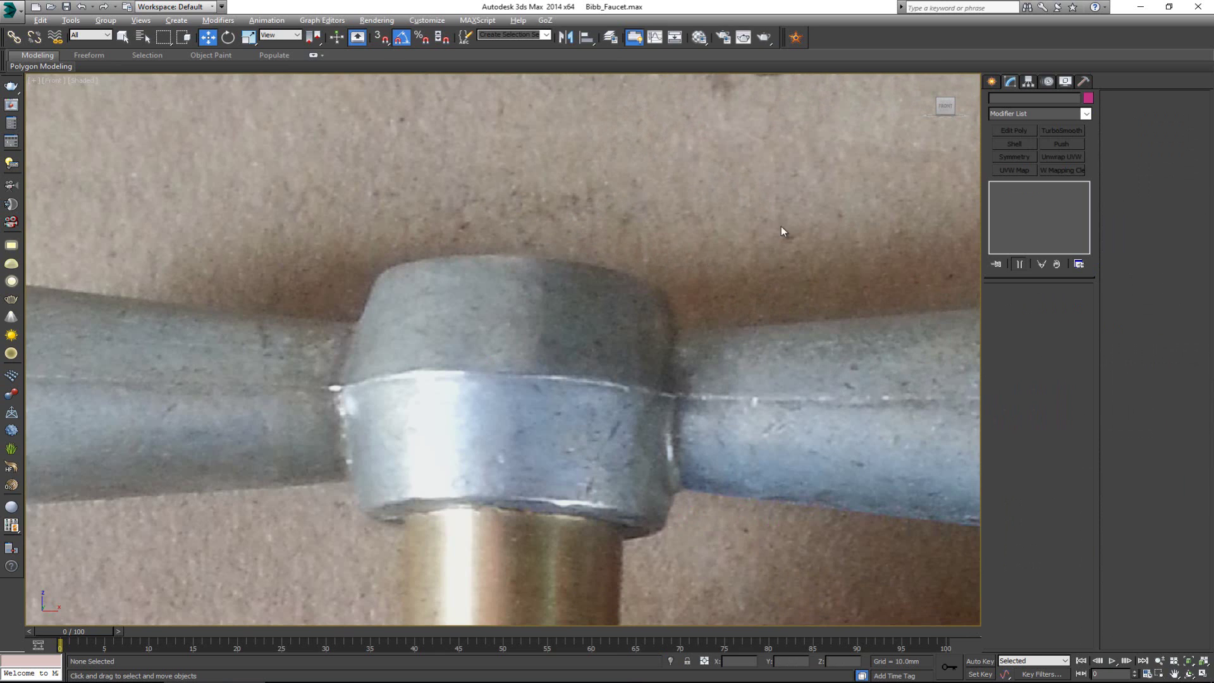
left_click(992, 82)
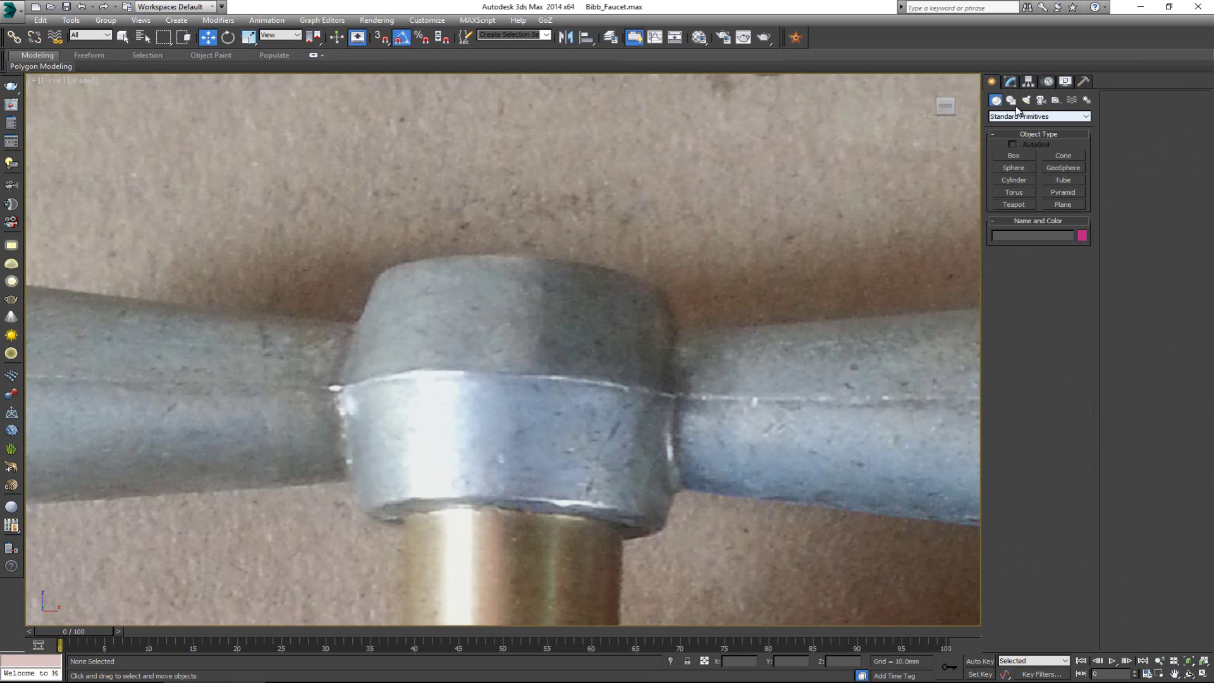
left_click(1015, 180)
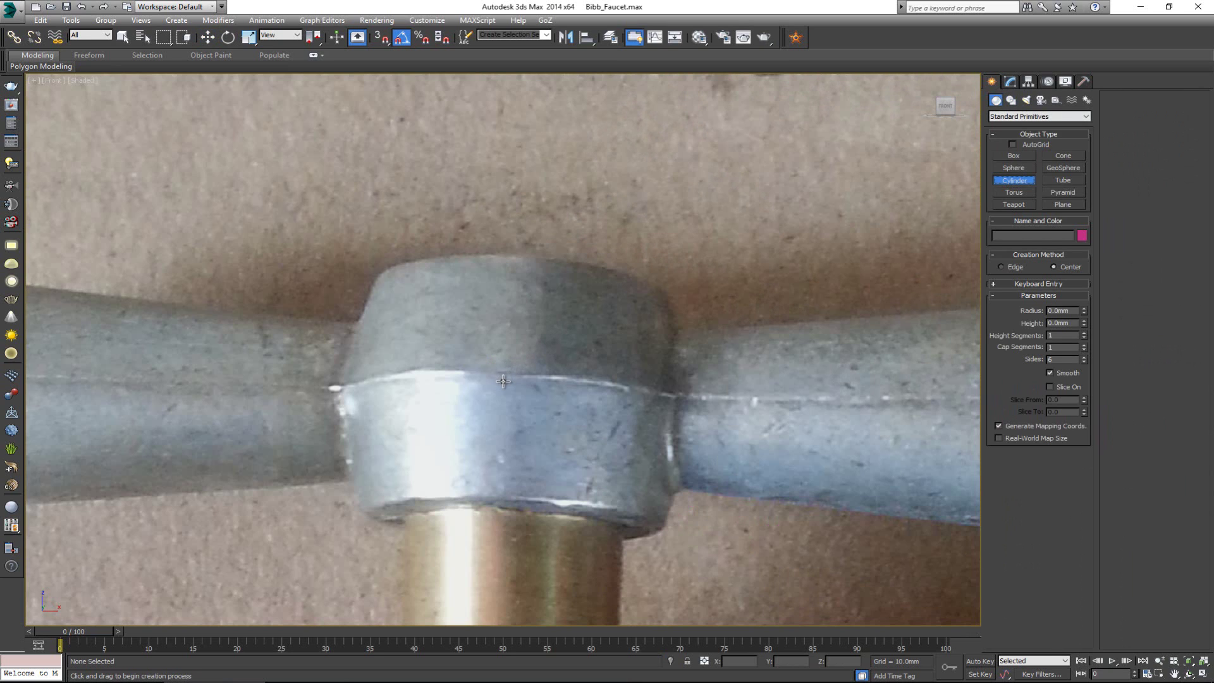
left_click_drag(504, 380, 526, 228)
key("e")
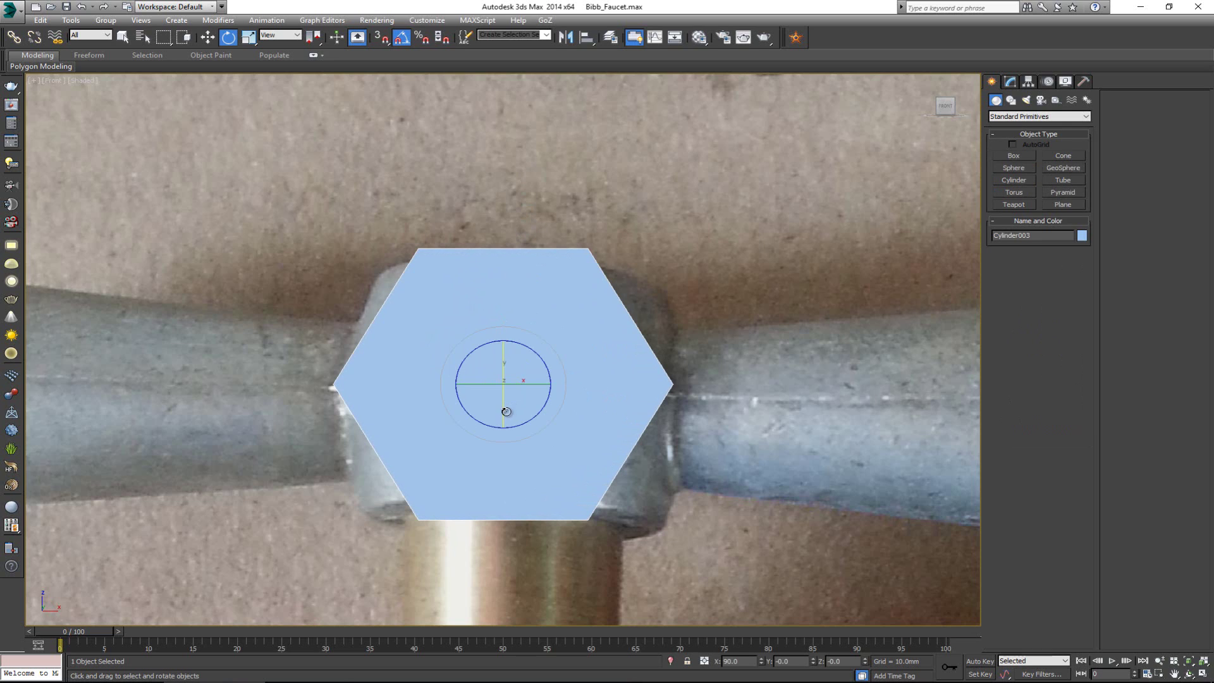
left_click_drag(506, 411, 507, 480)
key("w")
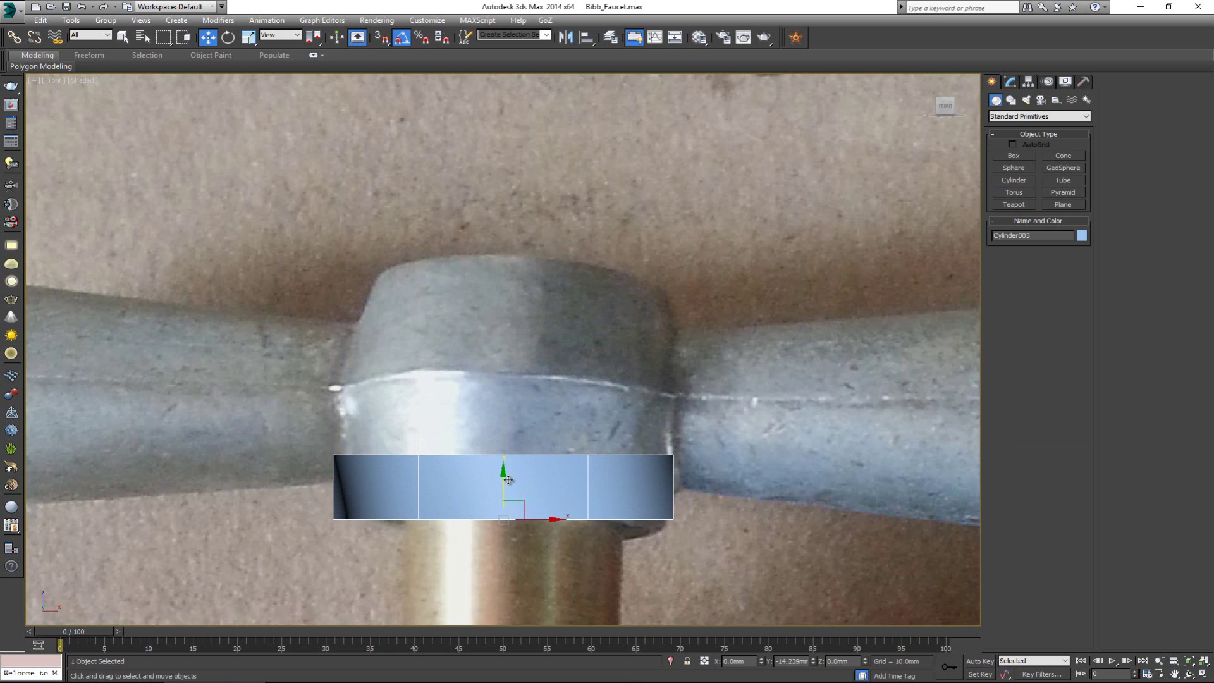
Set the new hub cylinder's number of sides to 18
key("alt+w")
right_click(670, 482)
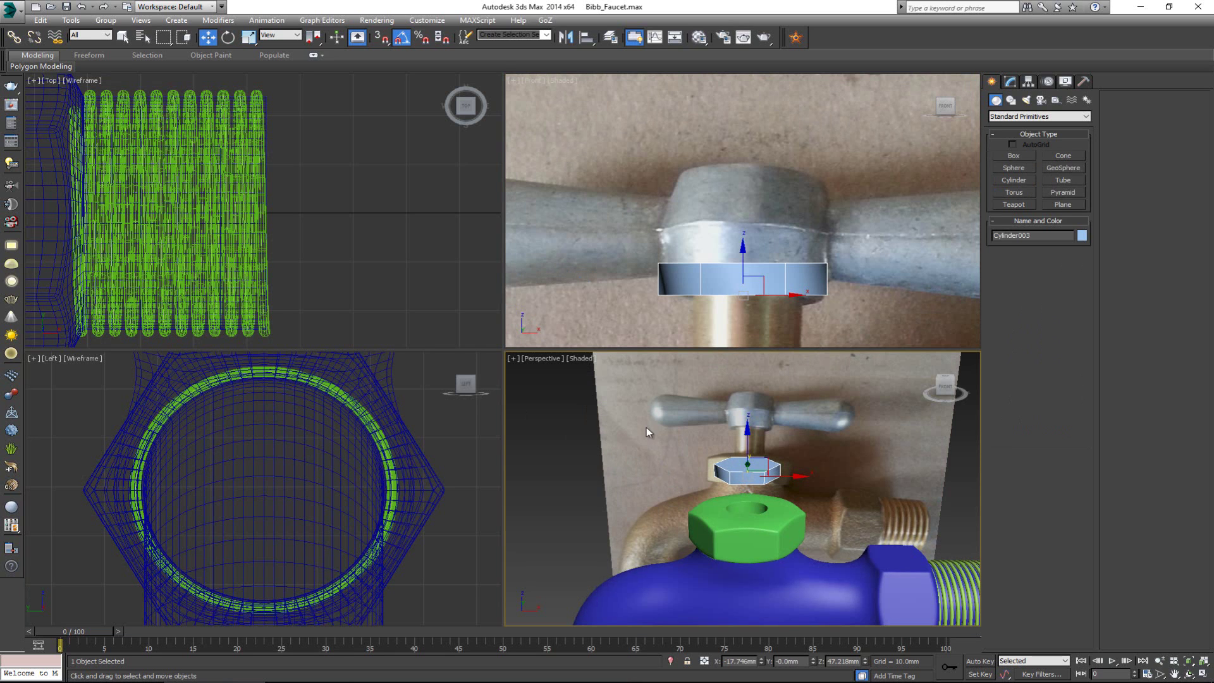
key("alt+w")
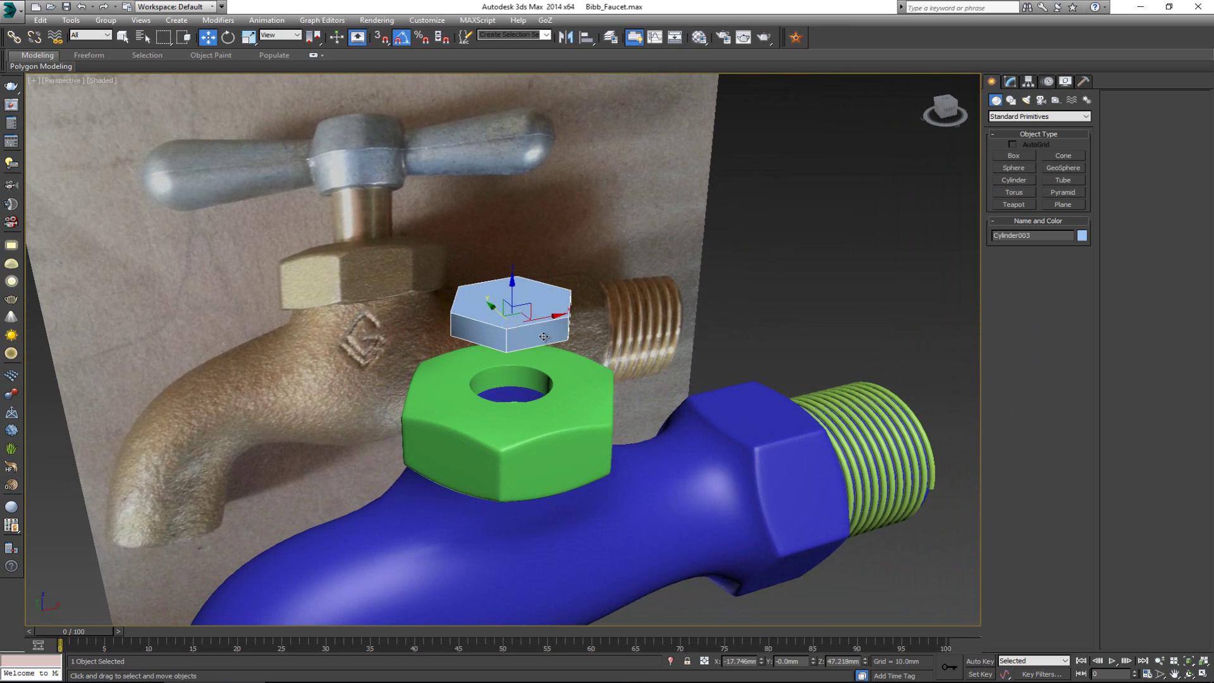
left_click(1011, 81)
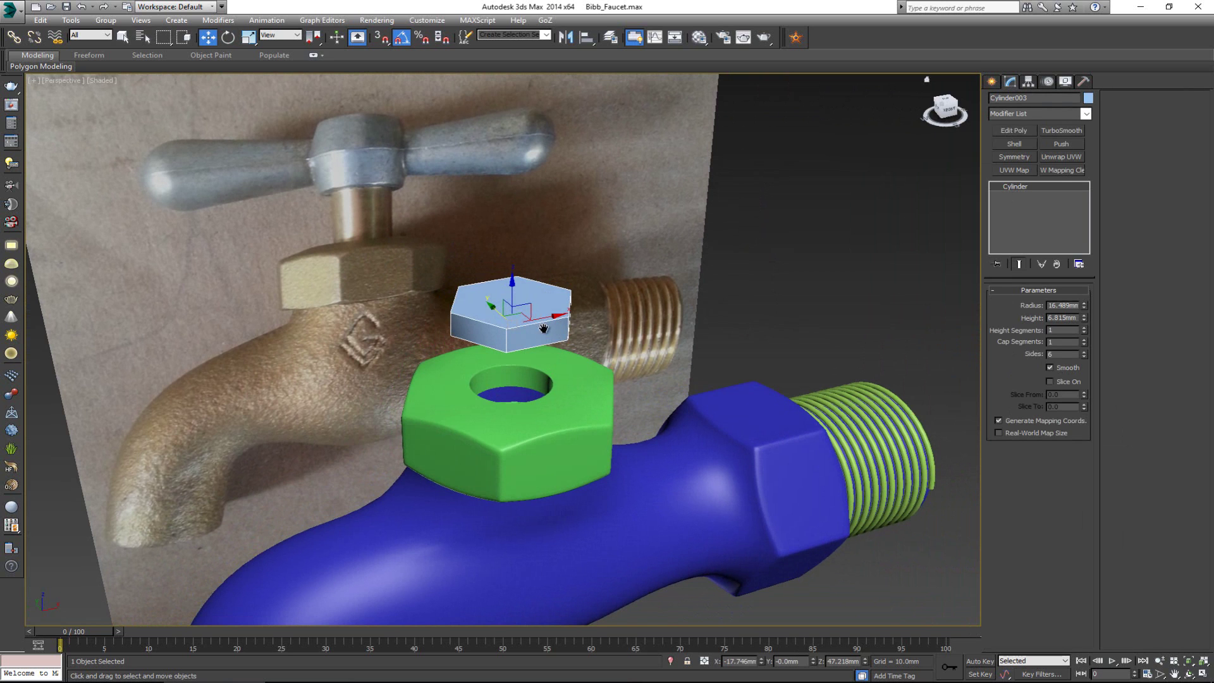
scroll(543, 328, "up", 2)
scroll(507, 335, "up", 3)
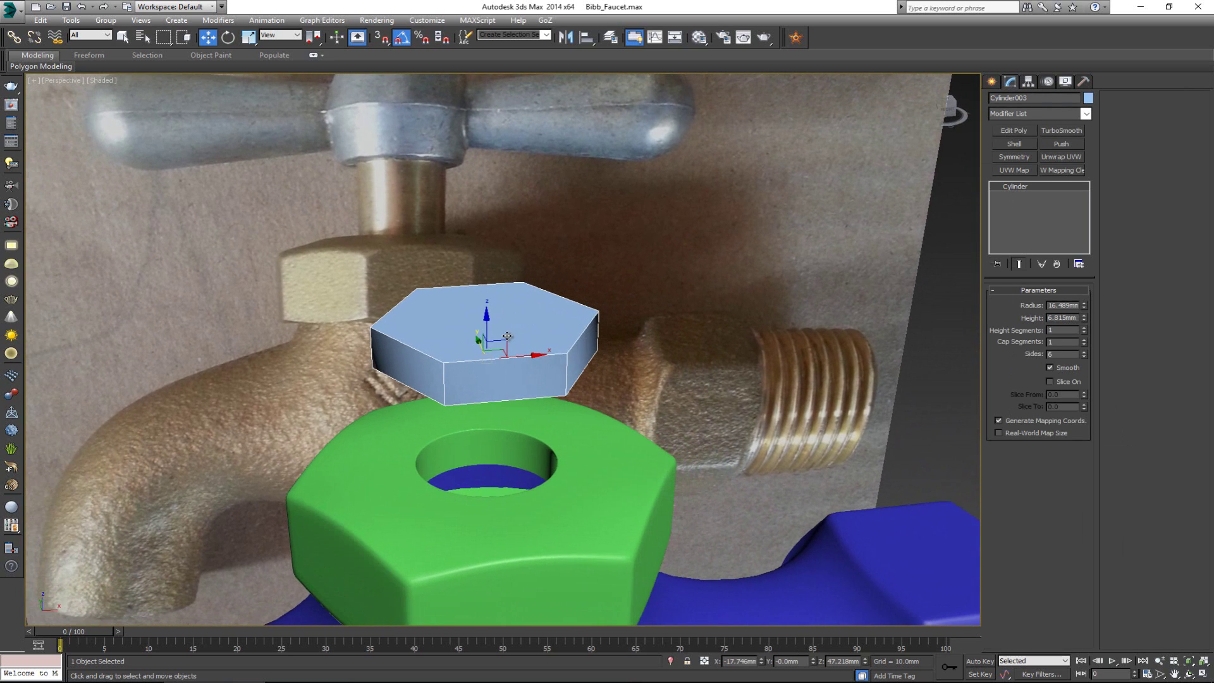
left_click_drag(1064, 353, 1030, 353)
type("18")
key("Return")
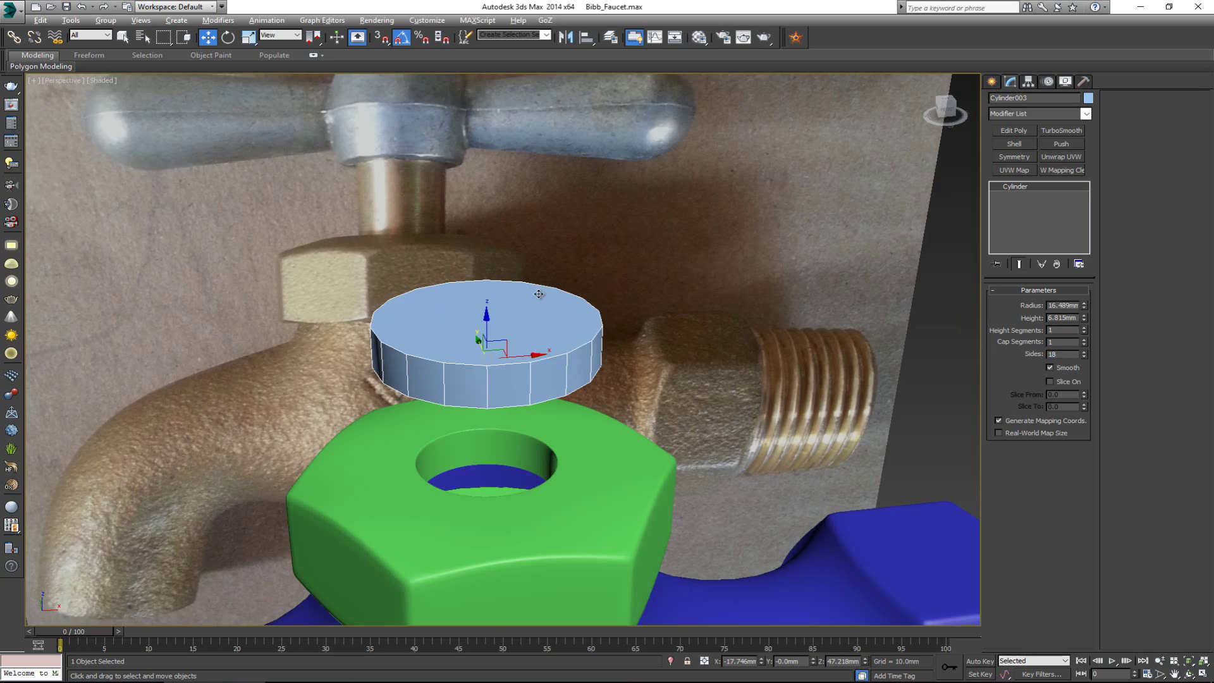
Convert the cylinder to an editable poly, raise its top vertices to the top of the photo's hub, and make it see-through
mouse_move(538, 294)
middle_mouse_down("alt")
mouse_move(535, 369)
mouse_move(524, 306)
middle_mouse_up("alt")
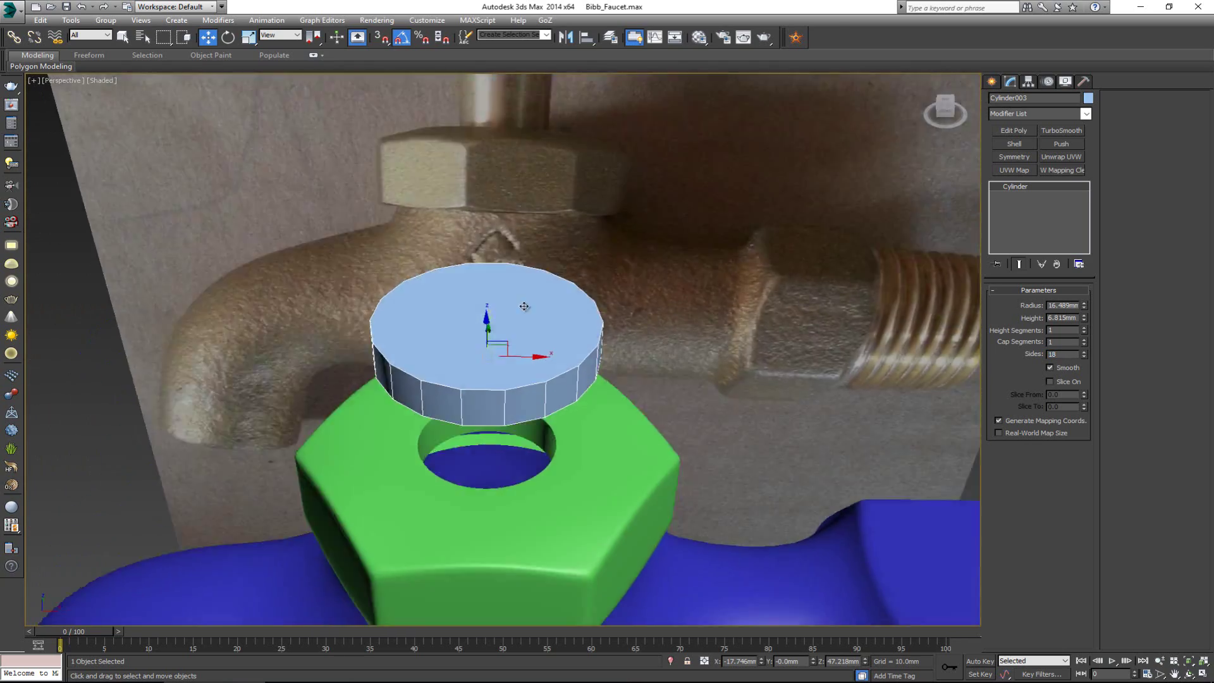
scroll(524, 307, "down", 5)
key("alt+w")
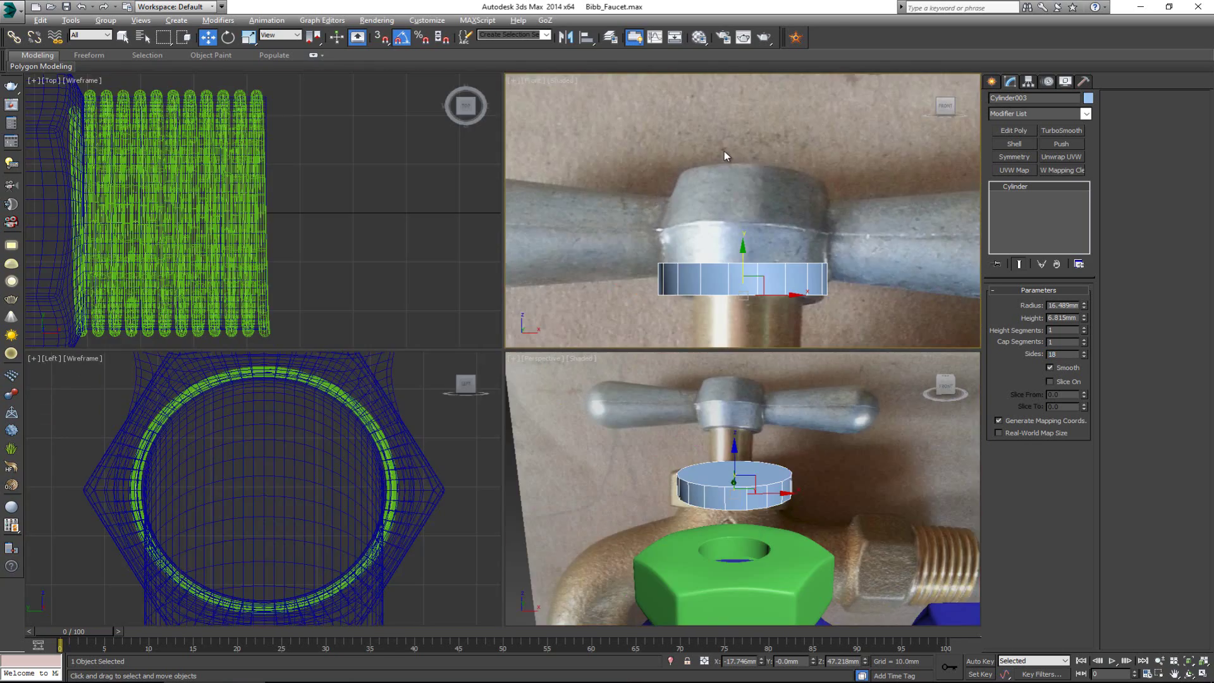
key("alt+w")
right_click(460, 325)
mouse_move(543, 427)
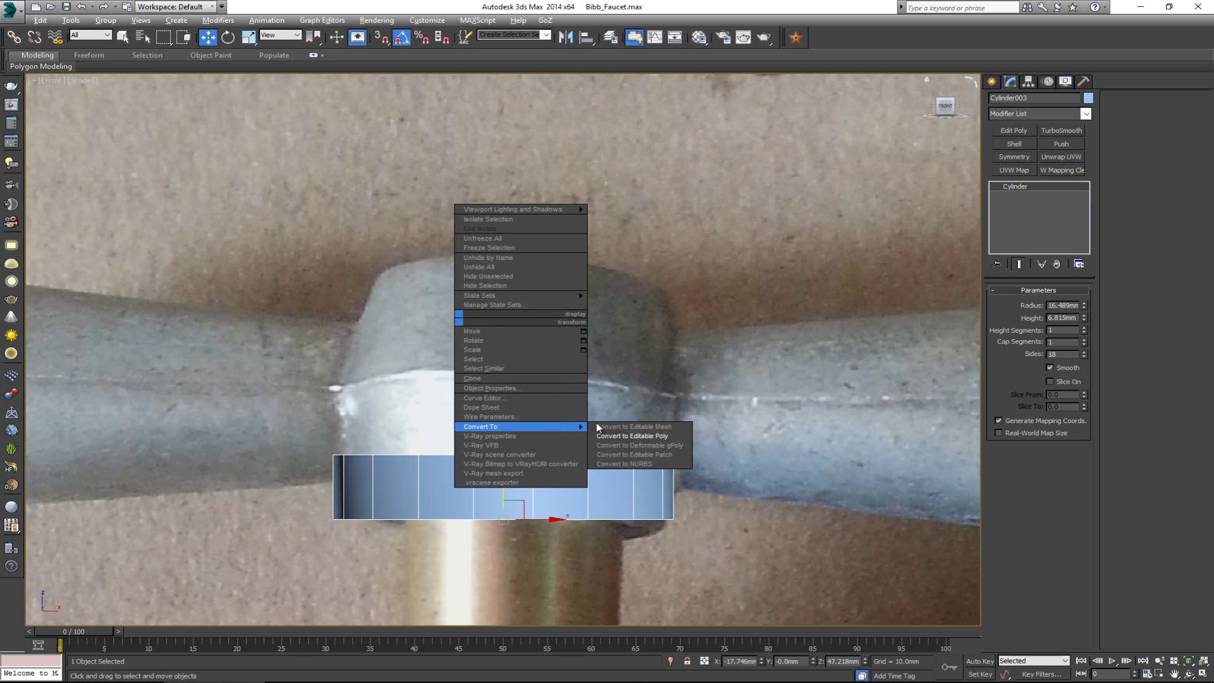
left_click(638, 437)
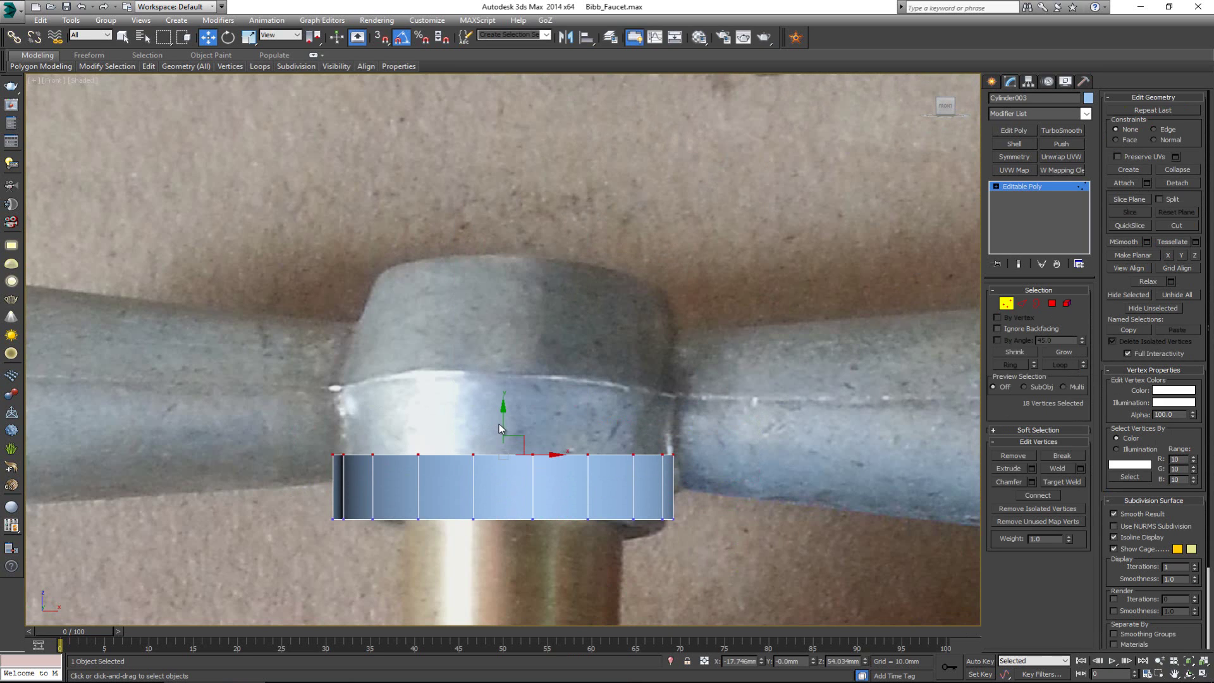
left_click_drag(499, 423, 507, 223)
key("alt+x")
left_click(688, 363)
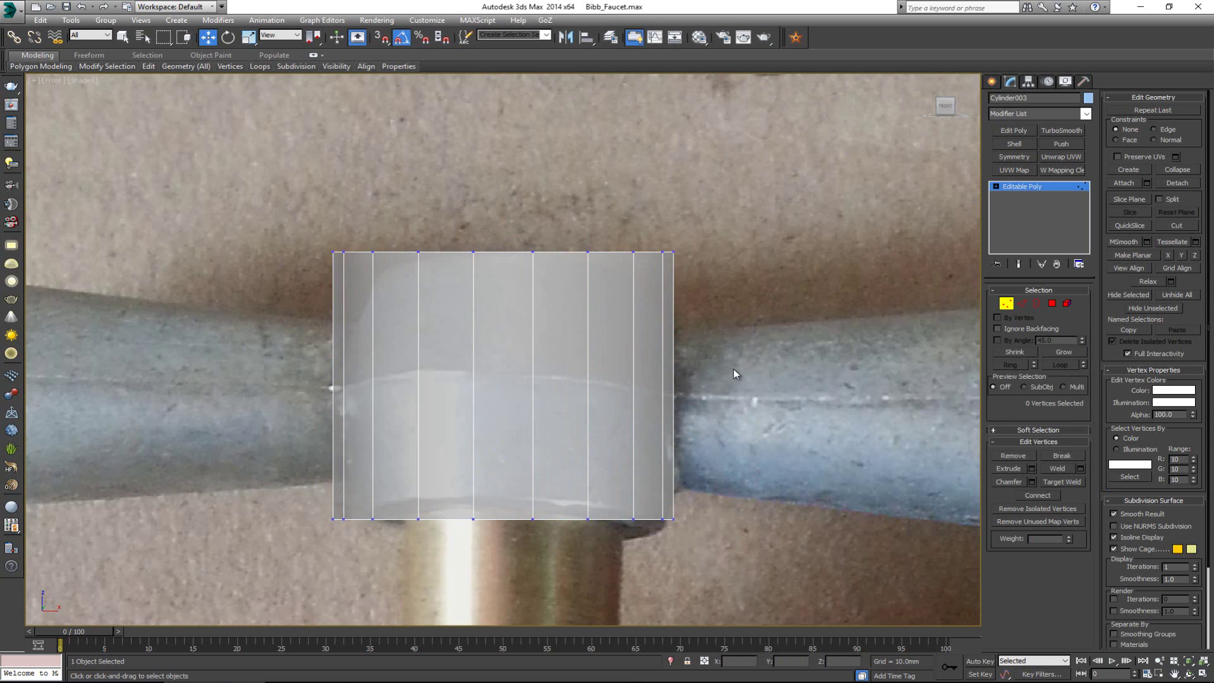
Connect the hub's vertical edges with one segment to add a horizontal loop around its middle
key("2")
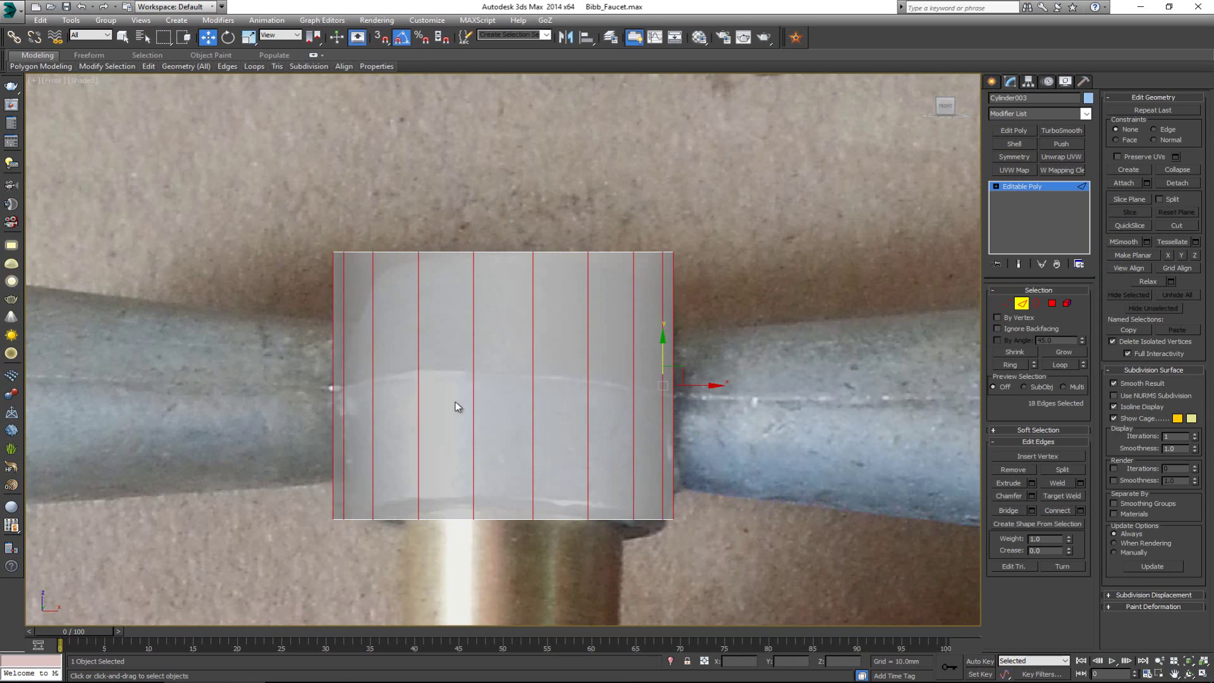
left_click(1082, 510)
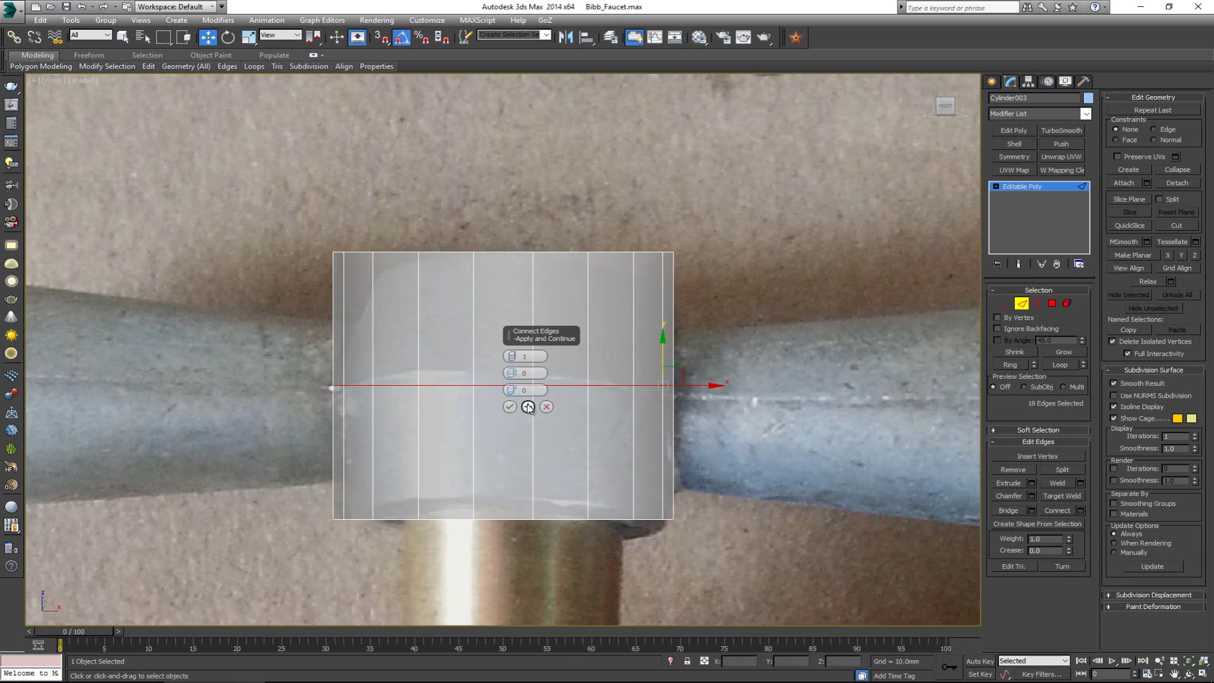
left_click(508, 408)
Scale the hub's top and bottom vertex rings together to 78% horizontally and compare the taper with the reference photo
key("1")
left_click_drag(809, 210, 230, 310)
left_click_drag(210, 554, 210, 554, "ctrl")
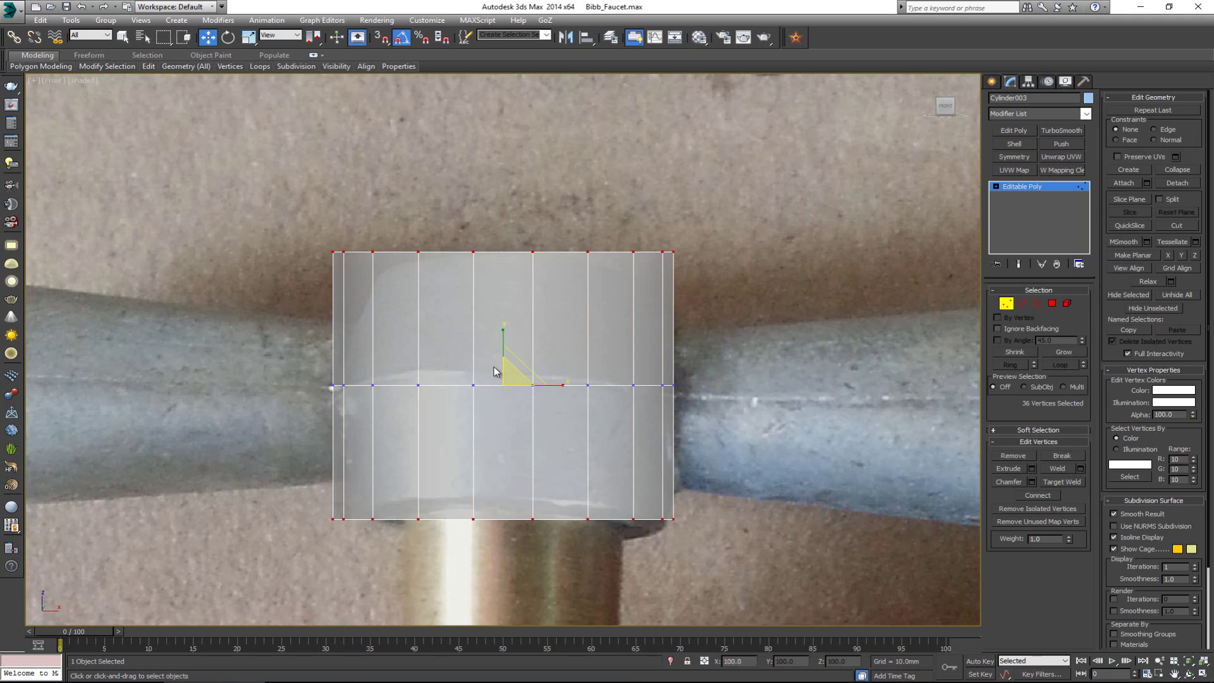
key("r")
key("alt+w")
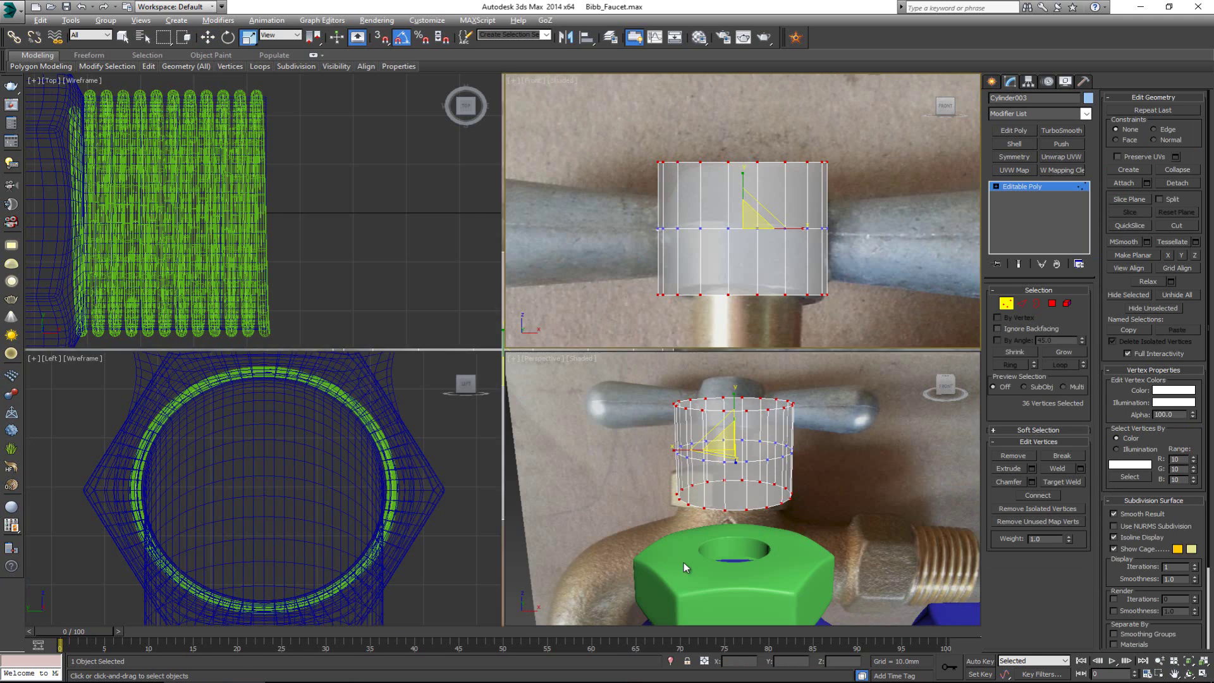
right_click(704, 541)
key("alt+w")
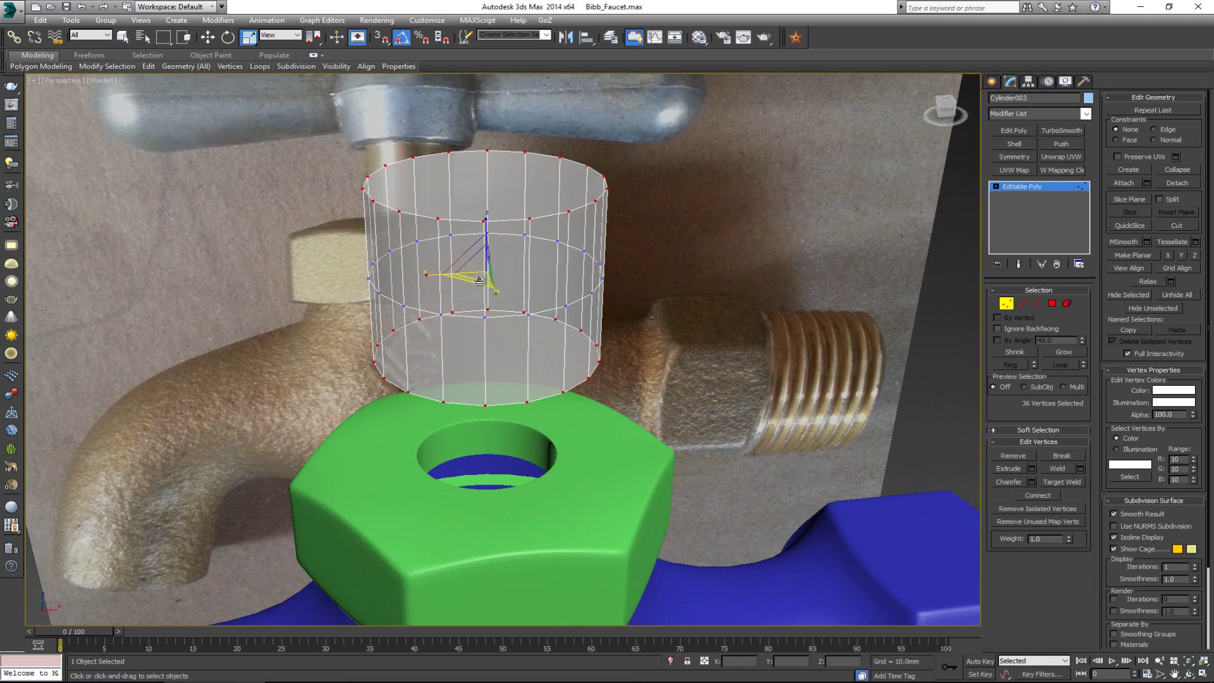
mouse_move(474, 279)
left_mouse_down()
mouse_move(474, 262)
mouse_move(475, 285)
left_mouse_up()
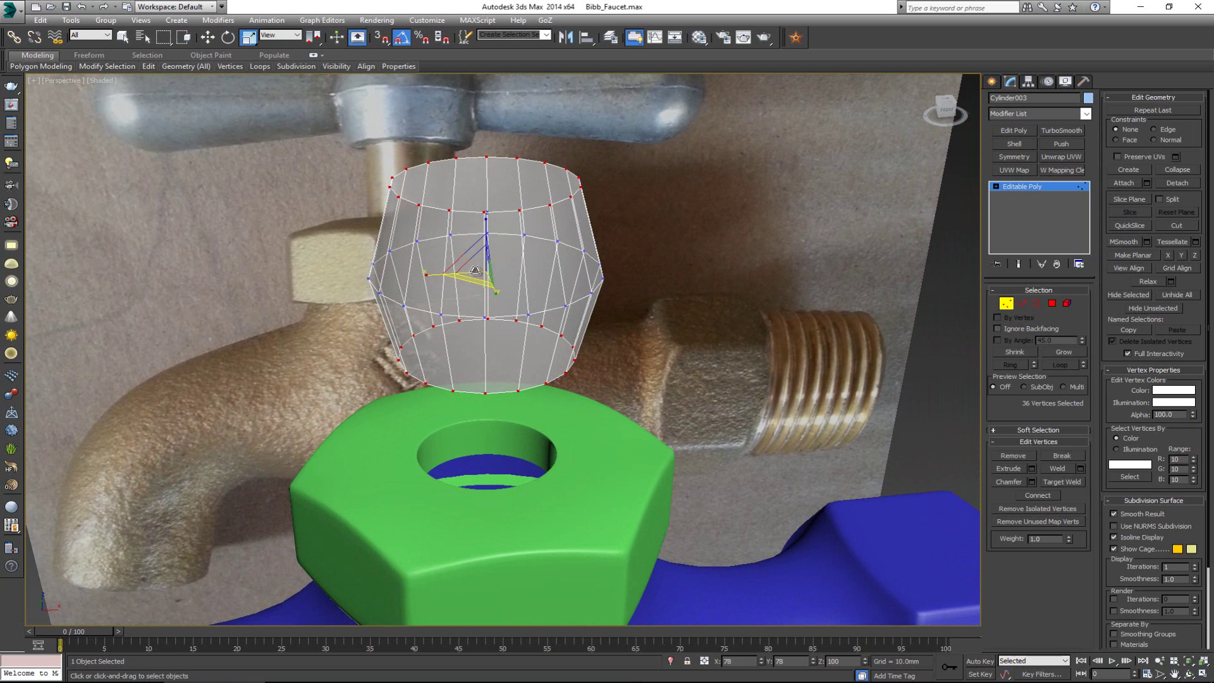
key("alt+w")
right_click(785, 187)
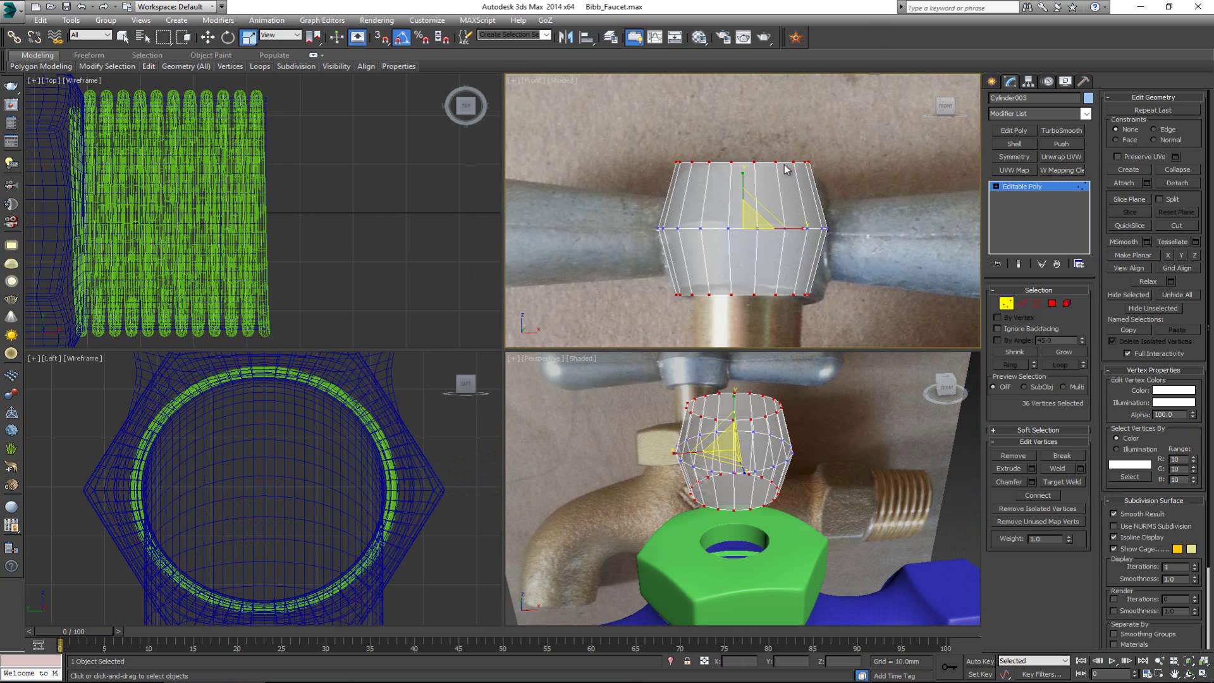
right_click(917, 404)
key("alt+w")
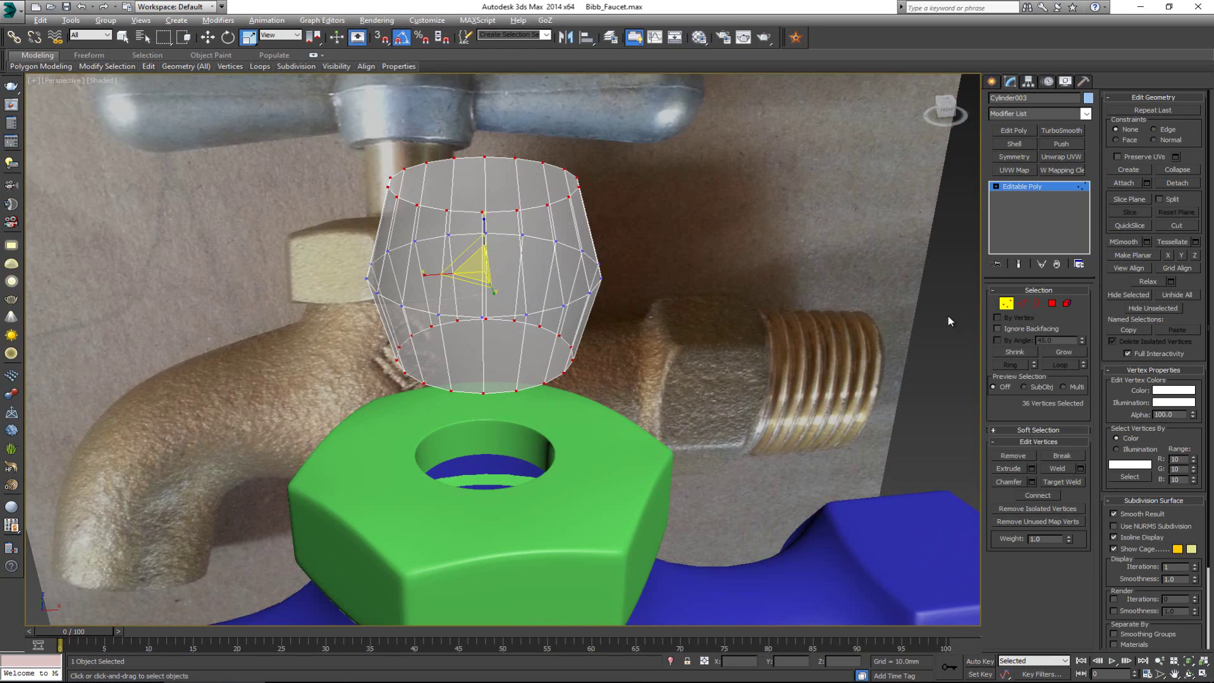
Delete the hub's top and bottom cap polygons so both ends are open
left_click(1052, 303)
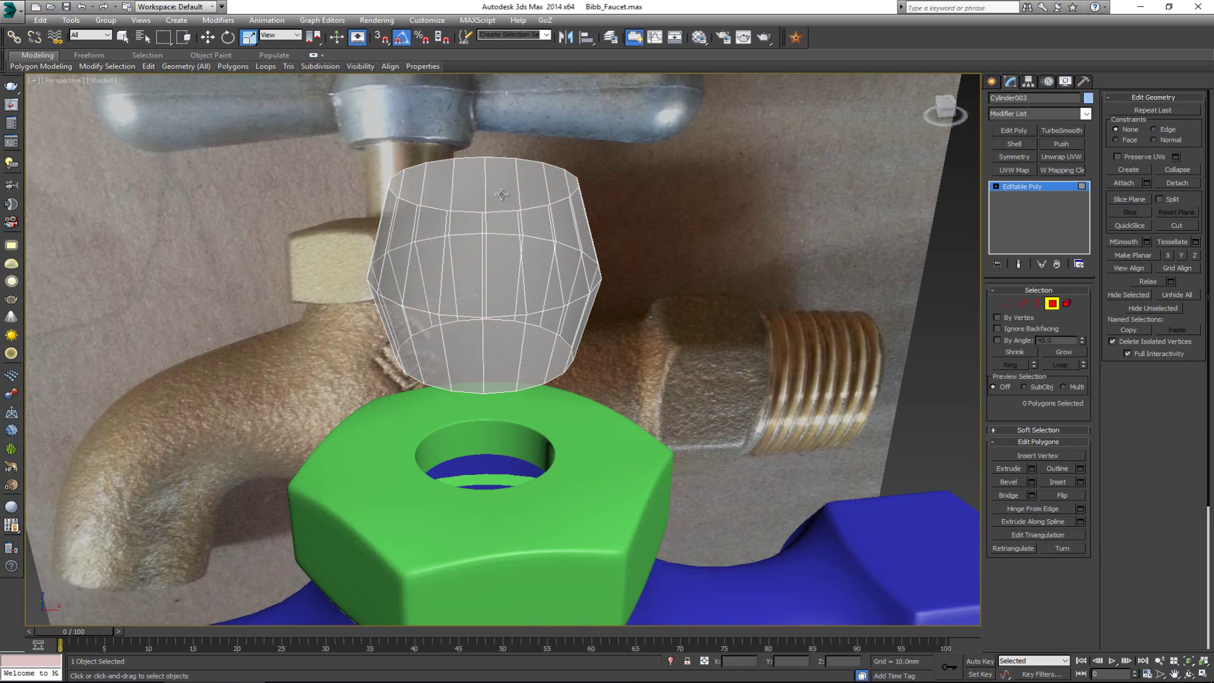
left_click(507, 201)
middle_click_drag(514, 240, 505, 388, "alt")
left_click(502, 344, "ctrl")
key("Delete")
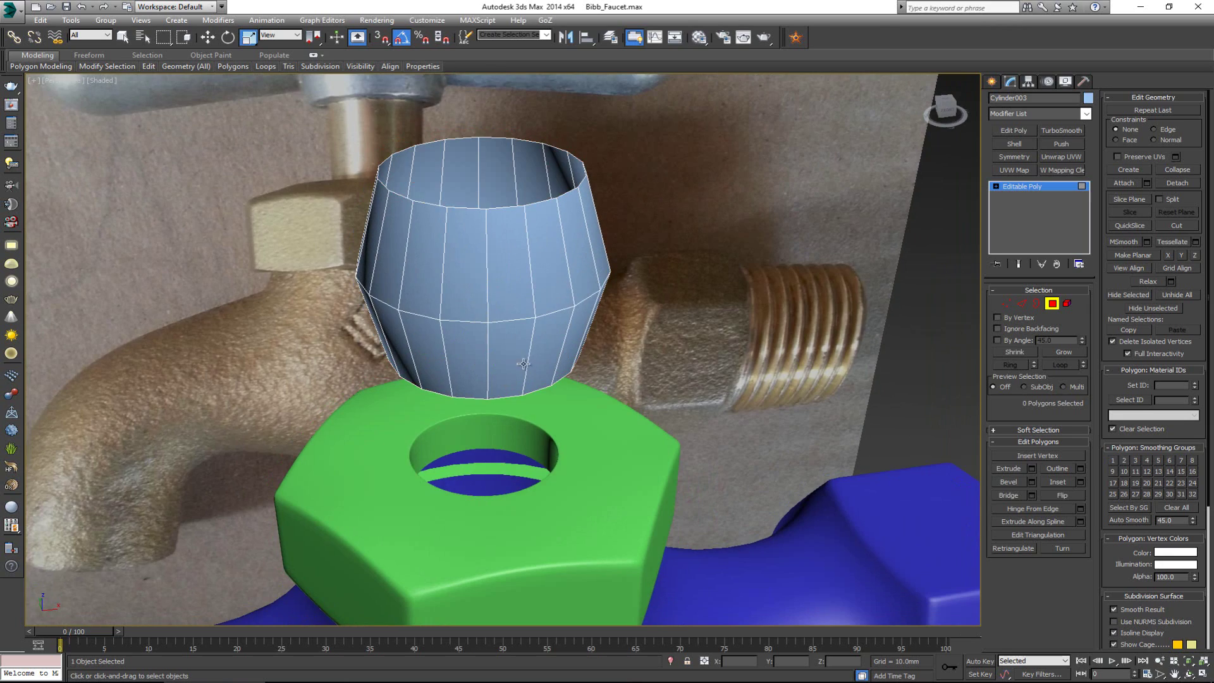
middle_click_drag(540, 330, 553, 302, "alt")
Connect the vertical edge rings of the hub's upper and lower halves with one segment each to add two horizontal loops
key("alt+w")
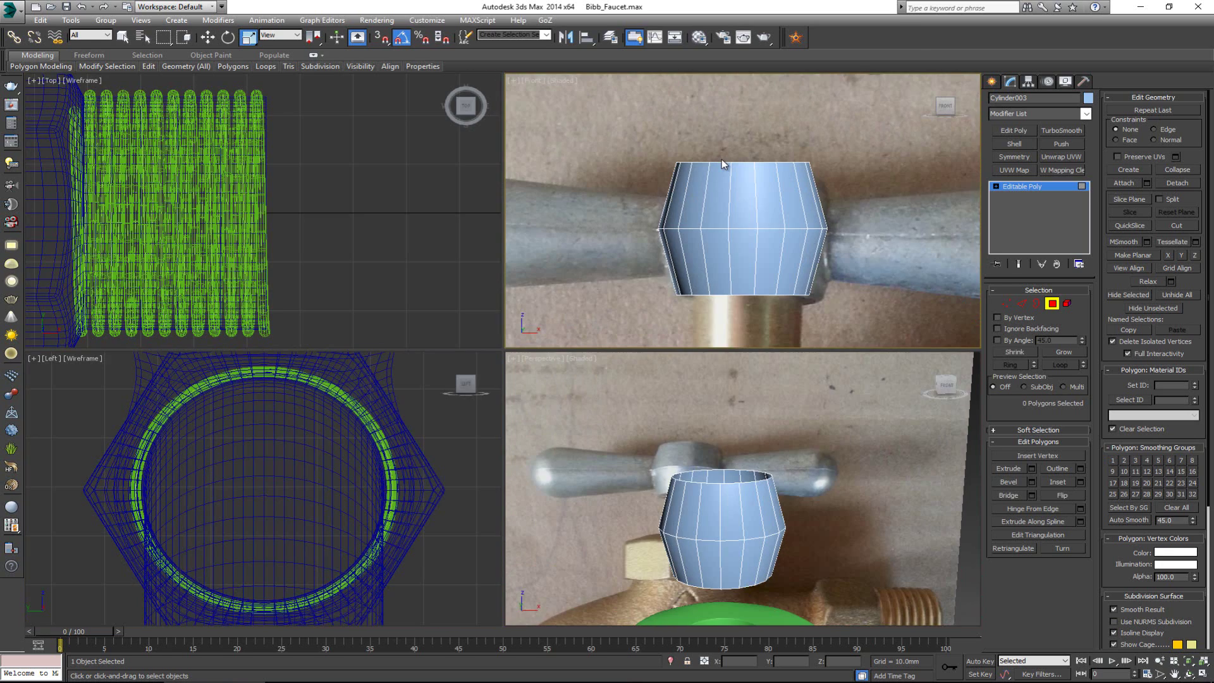
right_click(828, 237)
key("alt+w")
scroll(650, 226, "down", 3)
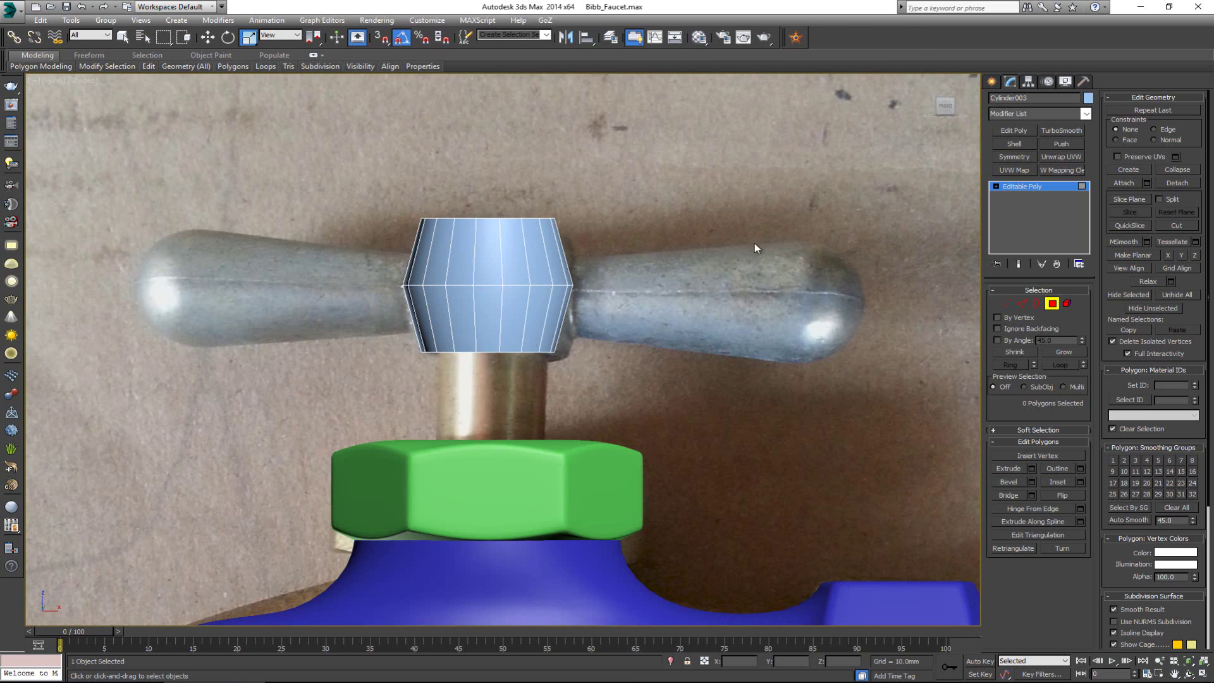
scroll(639, 360, "up", 3)
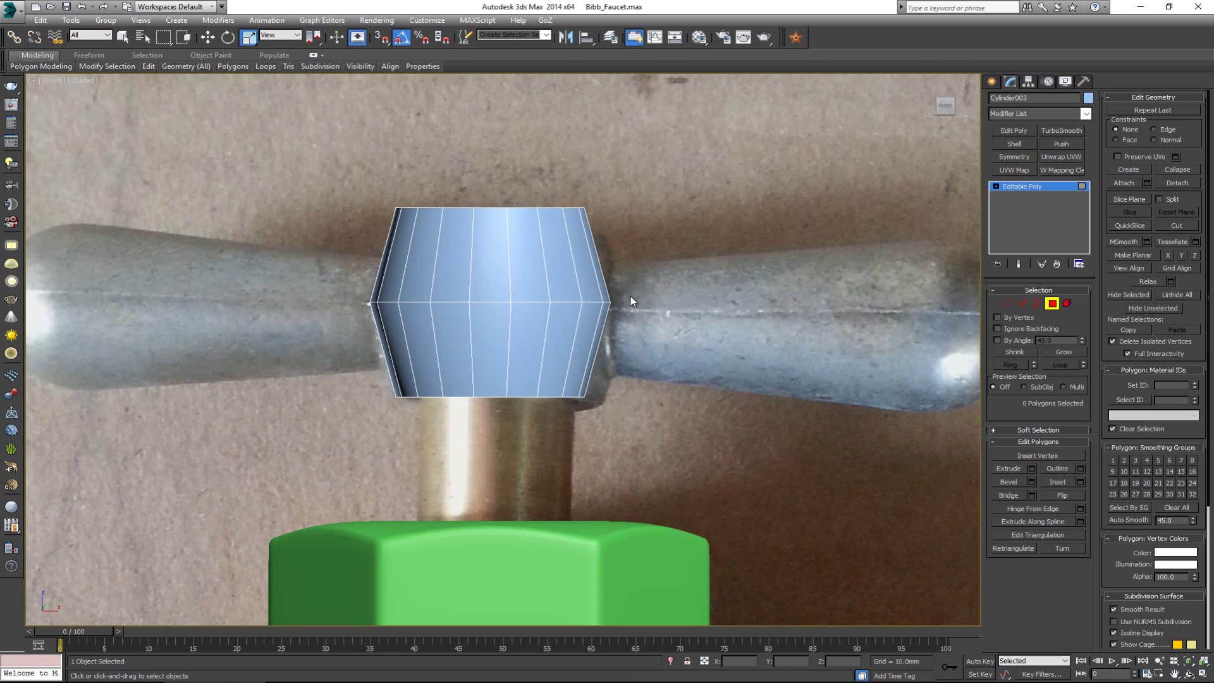
key("2")
left_click(600, 266)
key("alt+r")
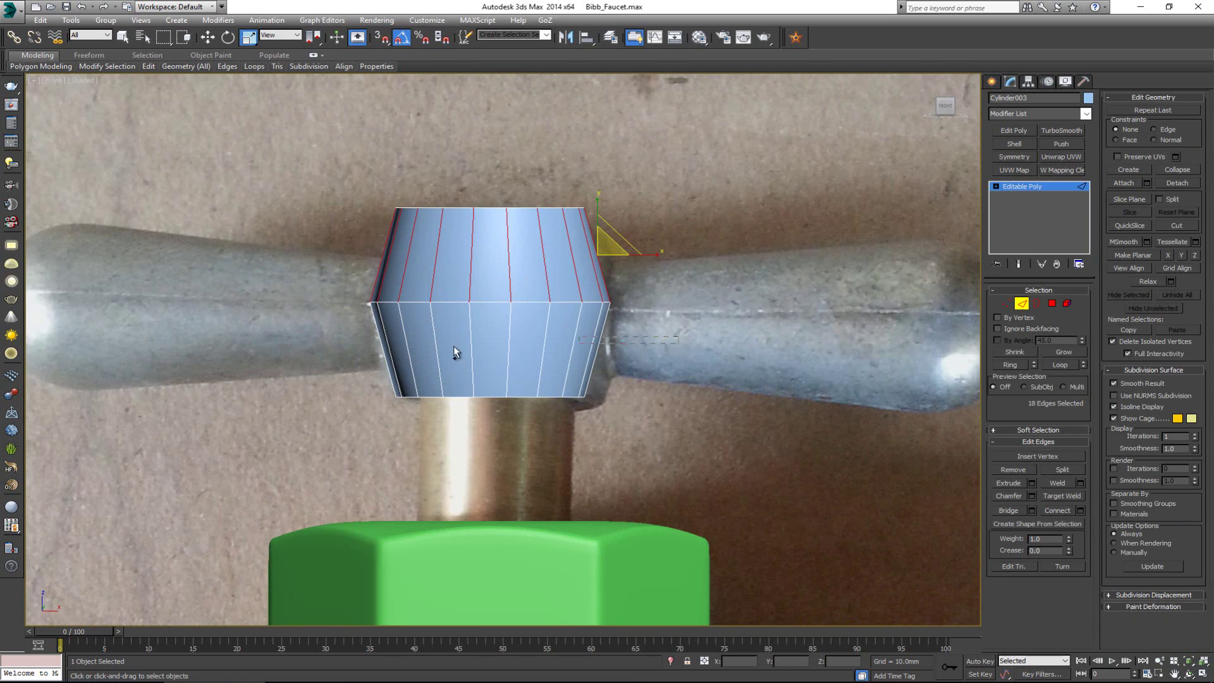
left_click(453, 346, "ctrl")
key("alt+r")
left_click(1081, 510)
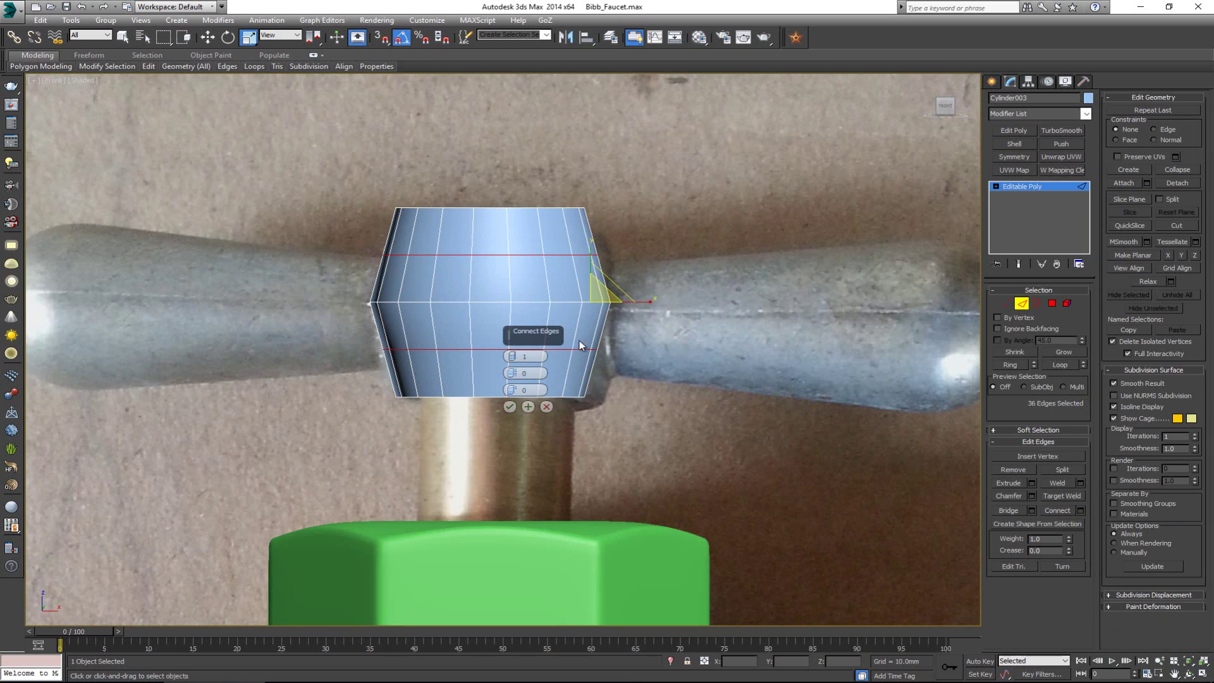
left_click(513, 410)
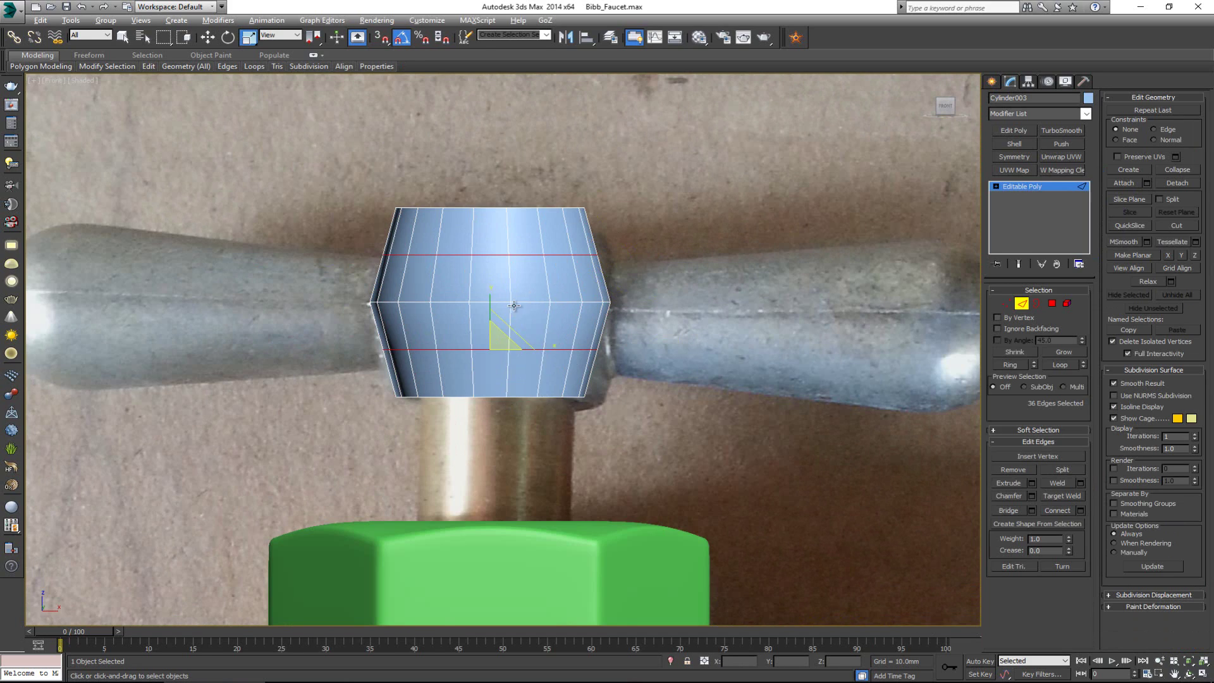
Delete a block of six polygons, three wide and two high, from the hub's side and select the border of the opening
key("alt+w")
right_click(723, 418)
key("alt+w")
middle_click_drag(660, 366, 522, 363, "alt")
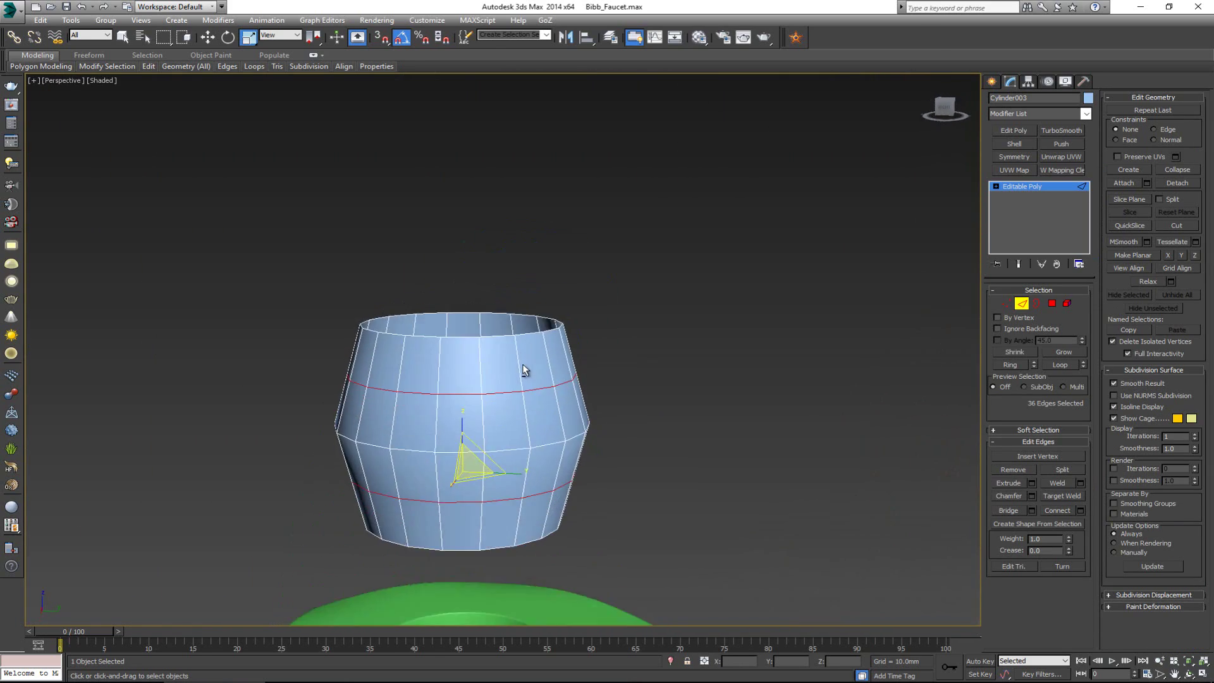
left_click(1051, 305)
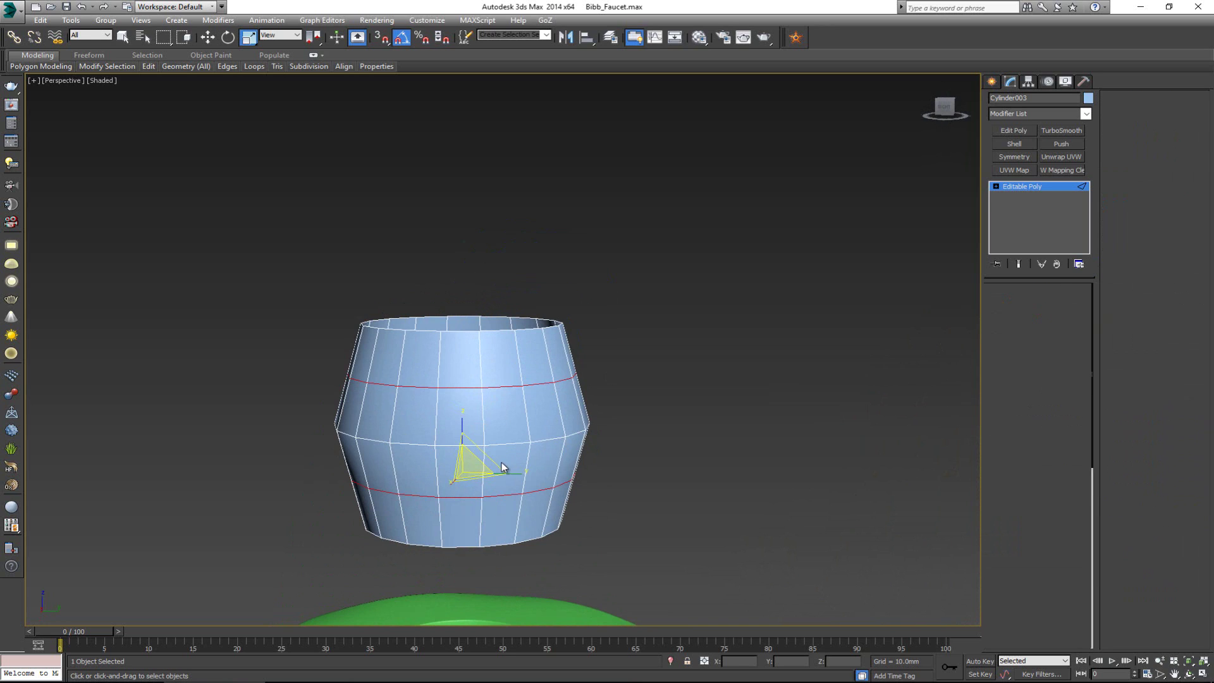
left_click(501, 465)
left_click(506, 414, "ctrl")
left_click(459, 414, "ctrl")
left_click(416, 425, "ctrl")
left_click(420, 462, "ctrl")
left_click(470, 460, "ctrl")
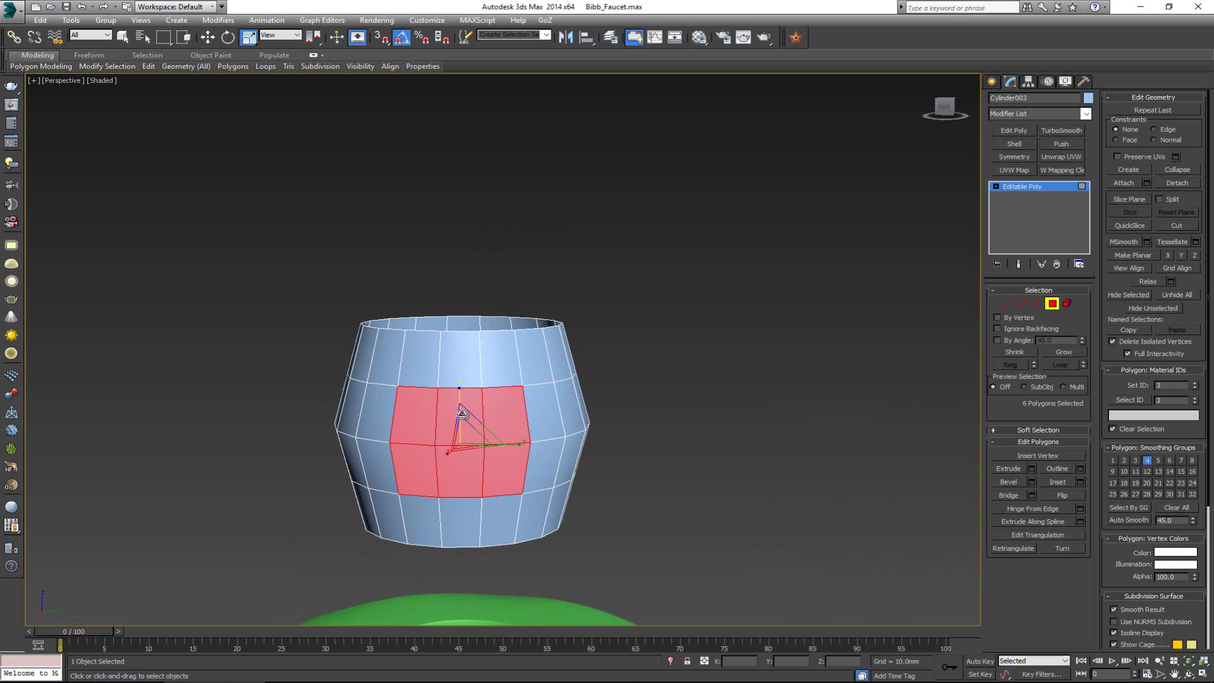
key("ctrl+d")
key("3")
left_click(461, 388)
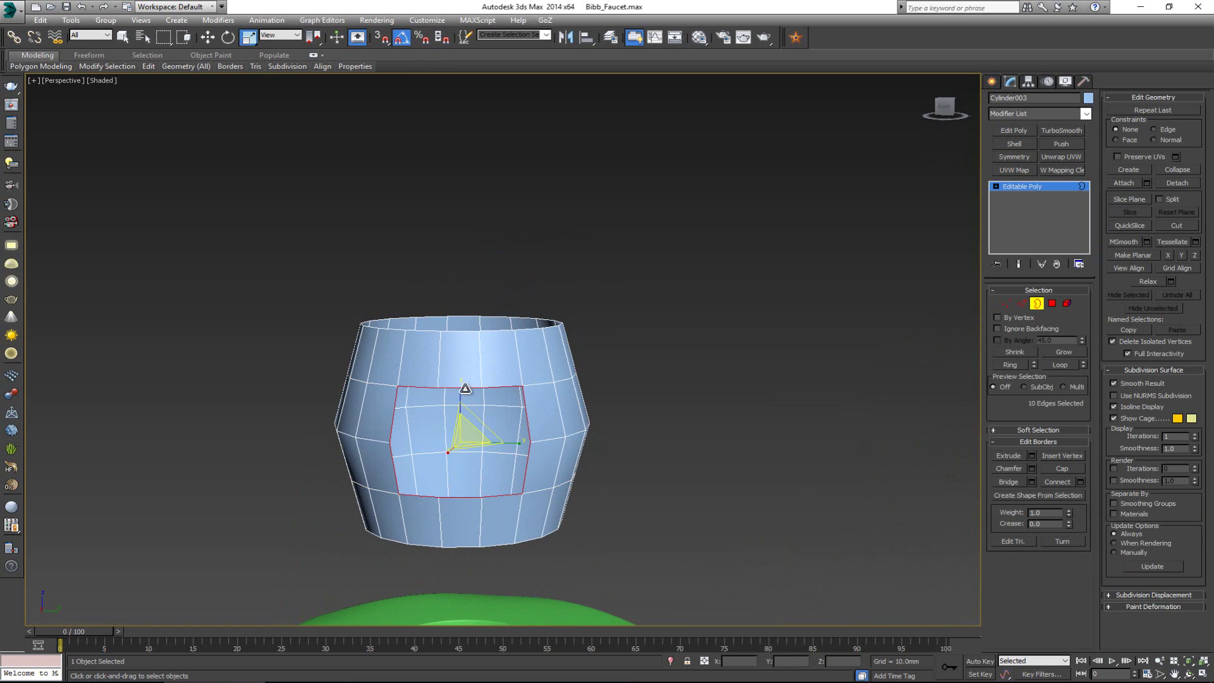
Extrude the selected opening border a short way outward from the hub and enlarge its end slightly to start the handle's arm
right_click(460, 386)
key("Escape")
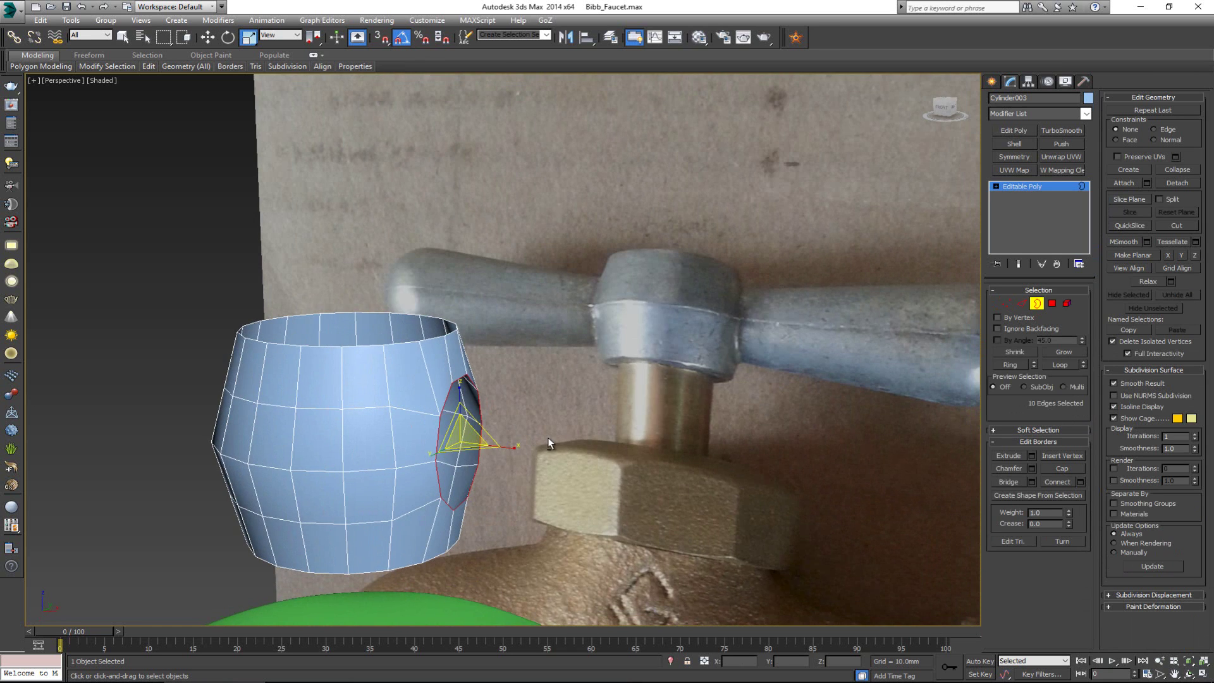
key("alt+w")
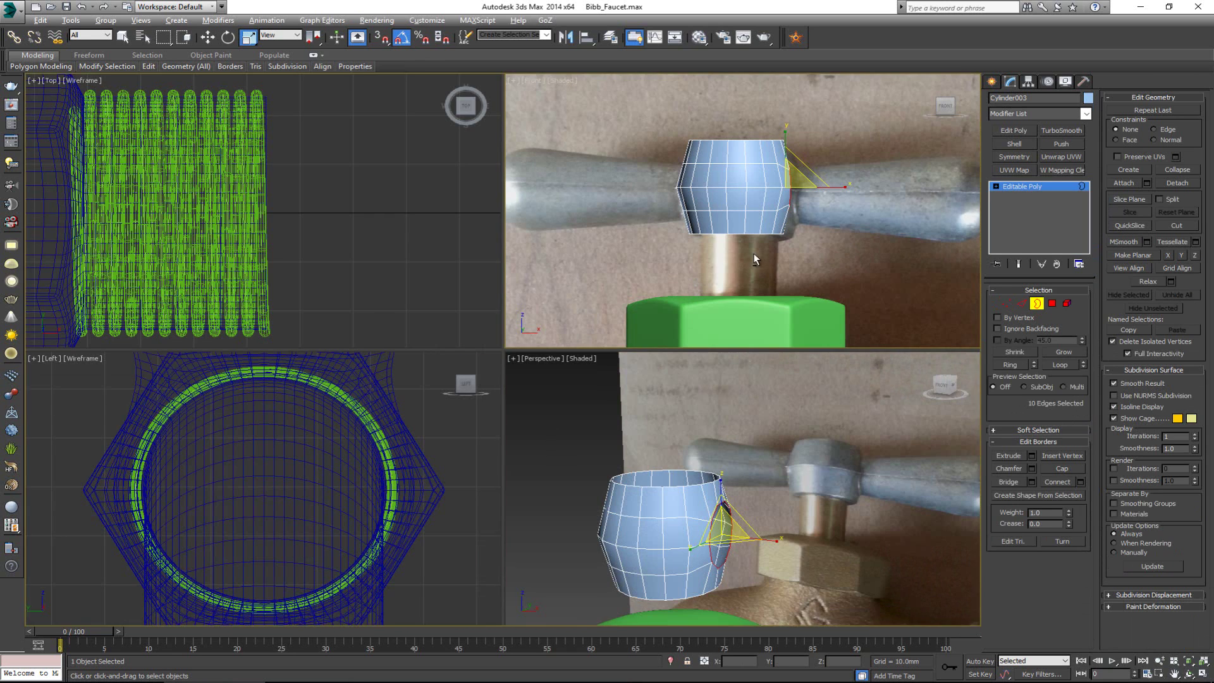
key("alt+w")
key("w")
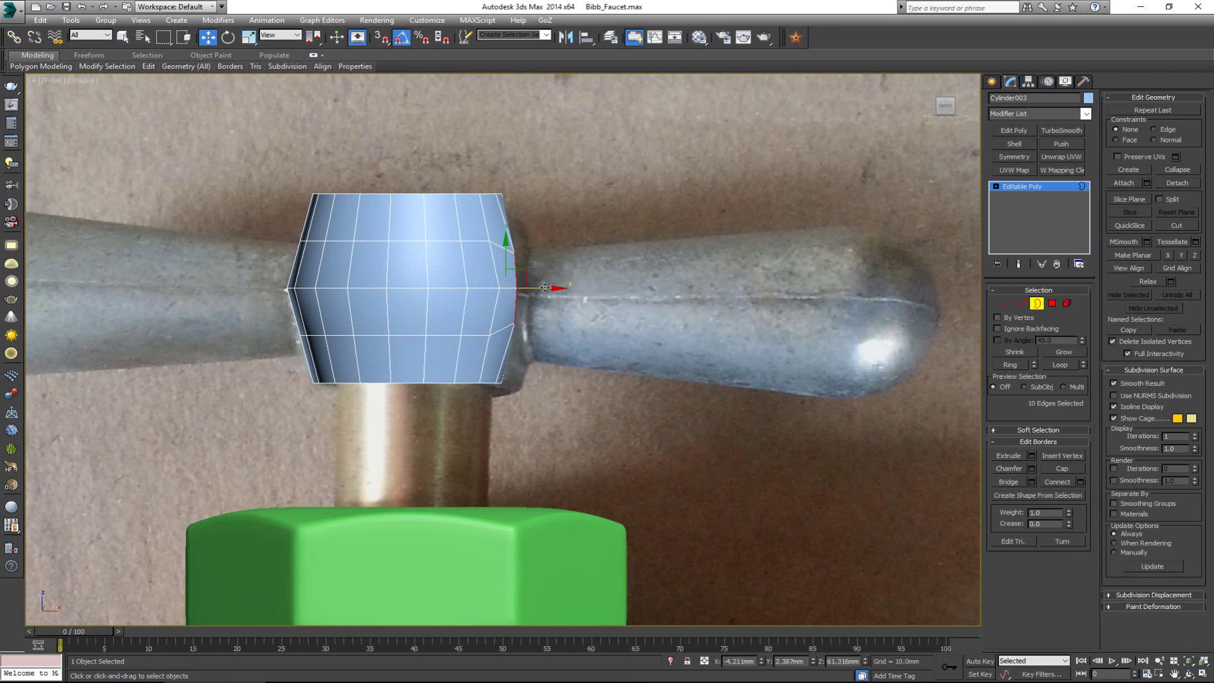
left_click_drag(544, 288, 620, 288, "shift")
key("r")
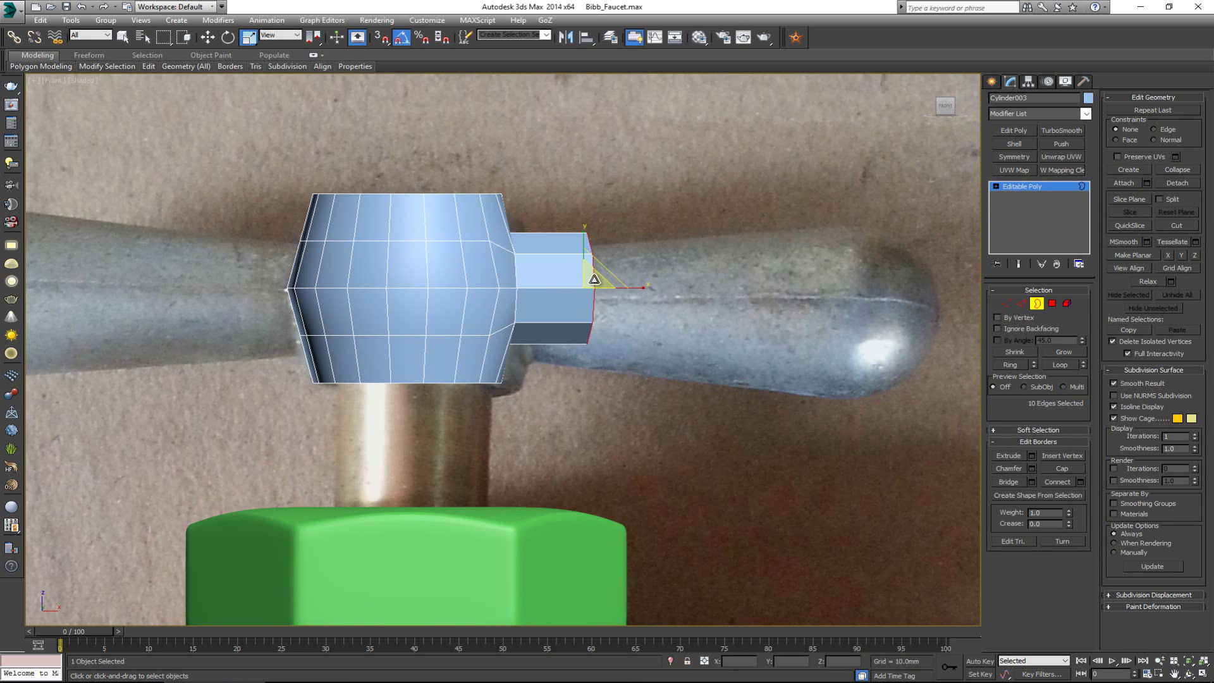
left_click_drag(594, 279, 596, 268)
Extend the arm's border twice more, widening it toward the outer end and narrowing the short last section to follow the reference photo
left_click_drag(598, 269, 848, 257, "shift")
key("r")
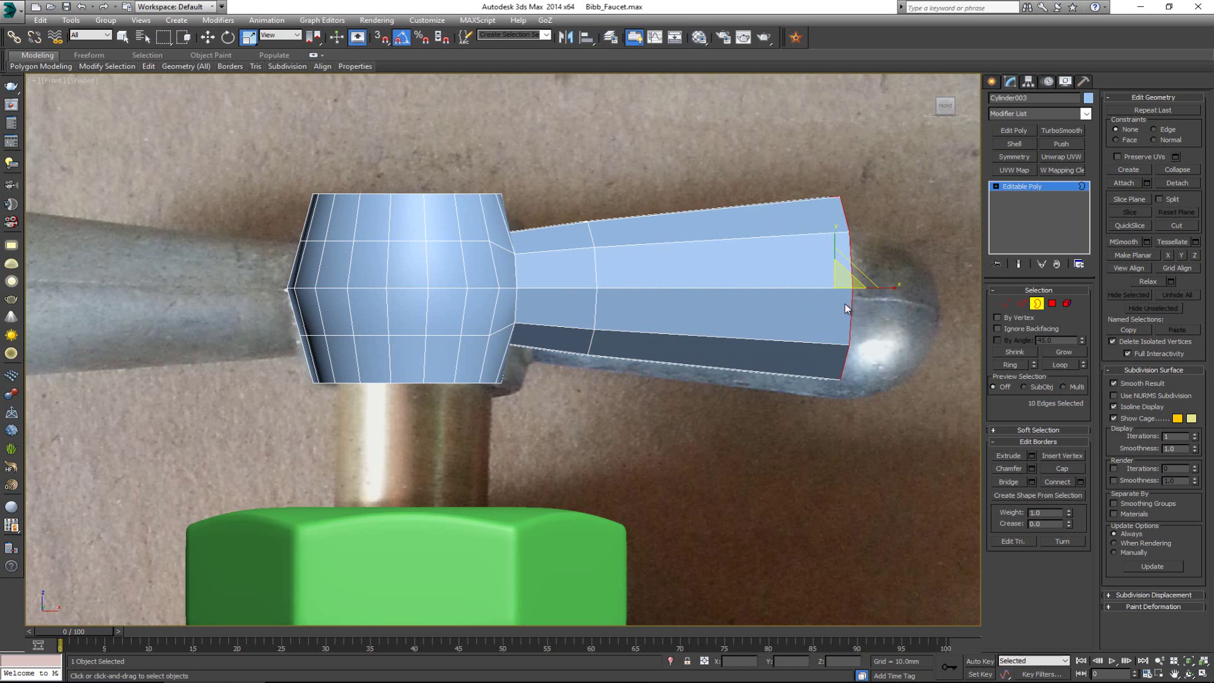
scroll(790, 298, "down", 3)
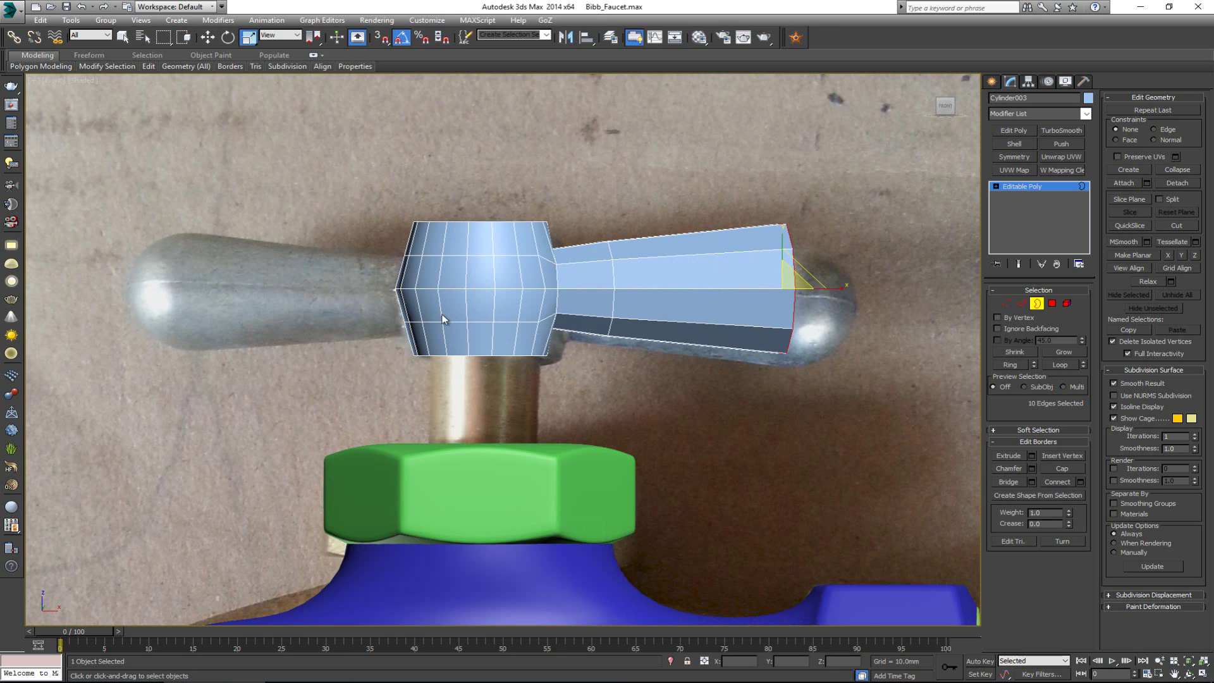
middle_click_drag(443, 320, 307, 347)
scroll(679, 321, "up", 2)
key("w")
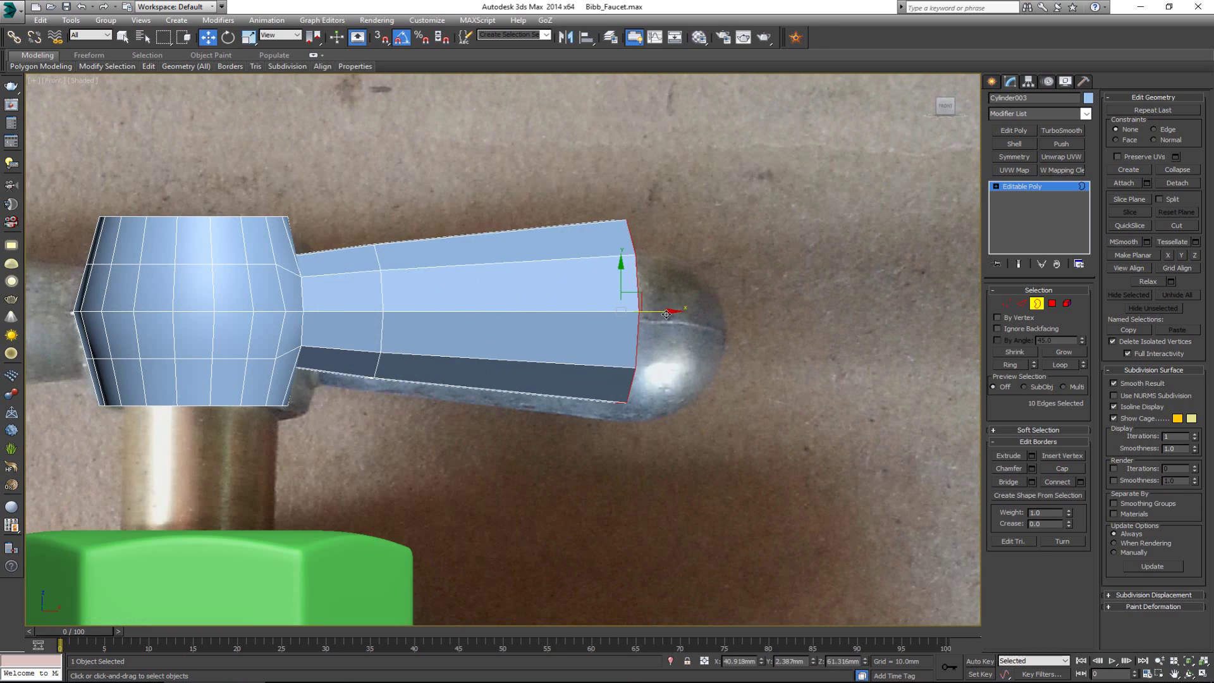
left_click_drag(666, 314, 716, 324, "shift")
key("r")
Cap the open tip of the arm and connect the cap's two opposite side vertices with a horizontal edge
key("alt+w")
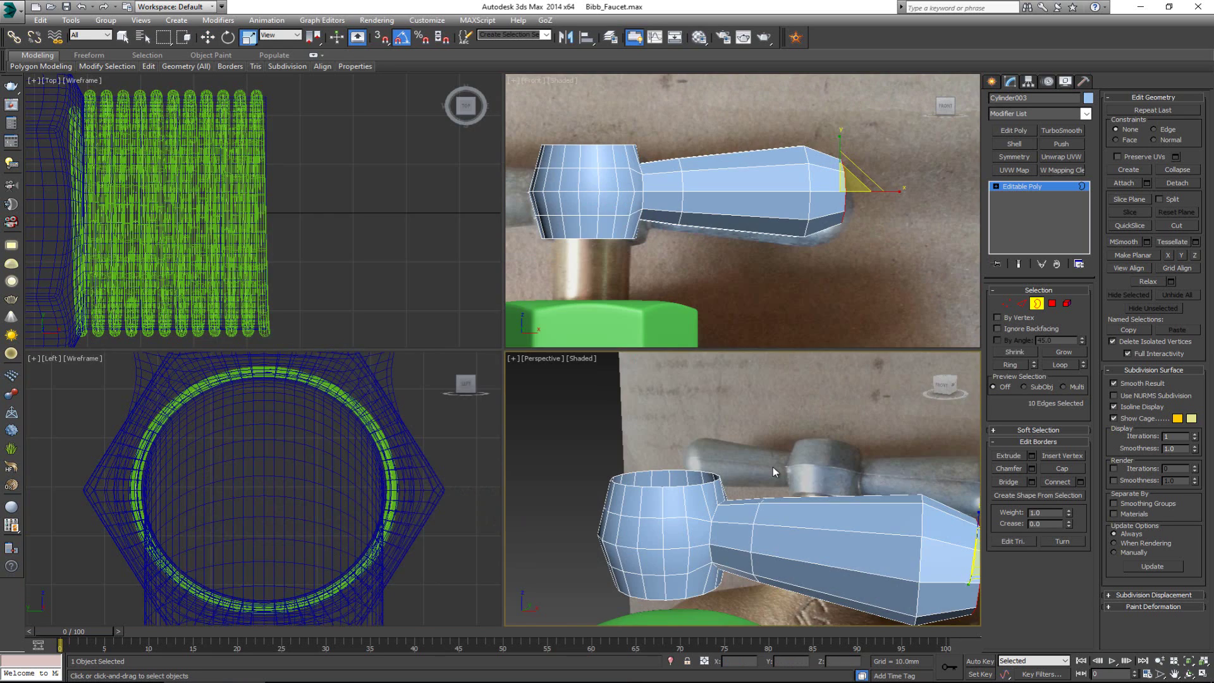
key("alt+w")
key("z")
middle_click_drag(623, 383, 522, 333)
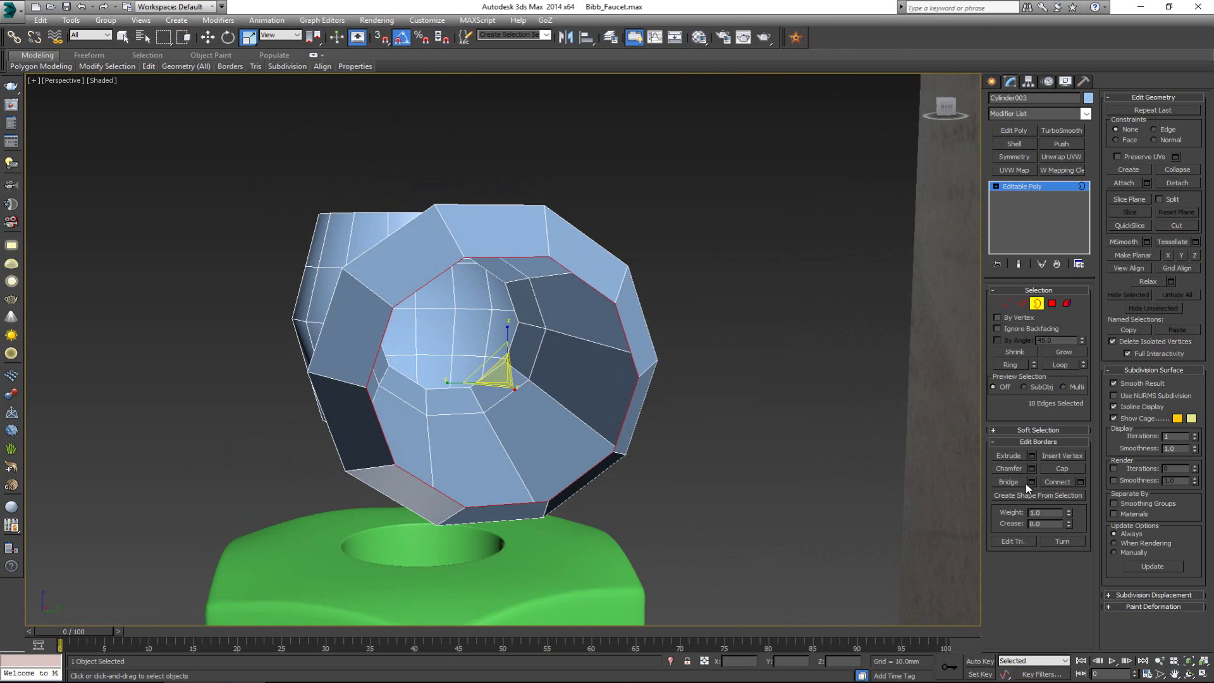
left_click(1067, 471)
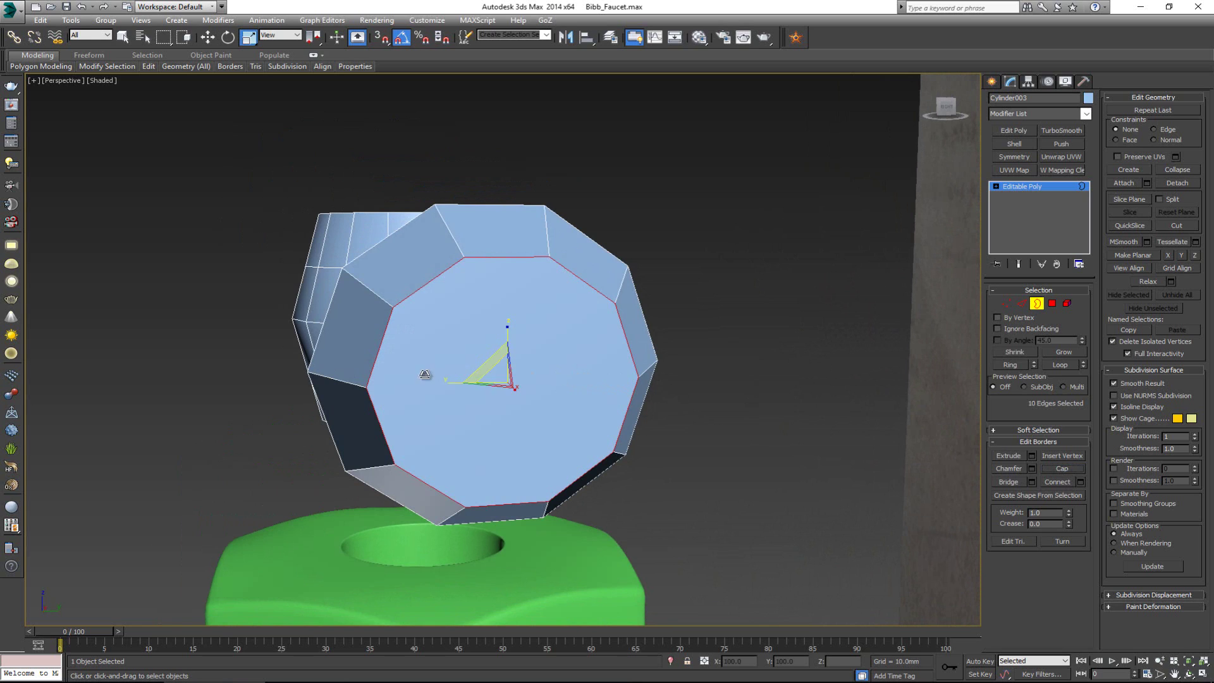
key("1")
left_click(367, 389)
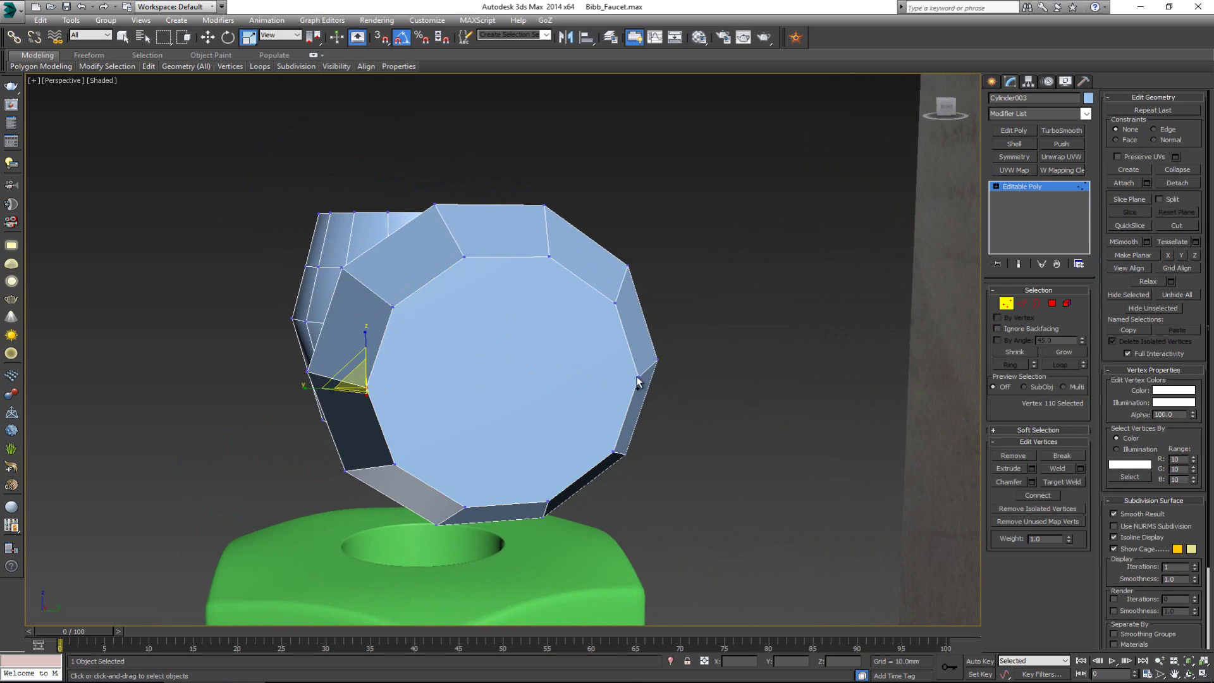
left_click(637, 377, "ctrl")
key("ctrl+shift+e")
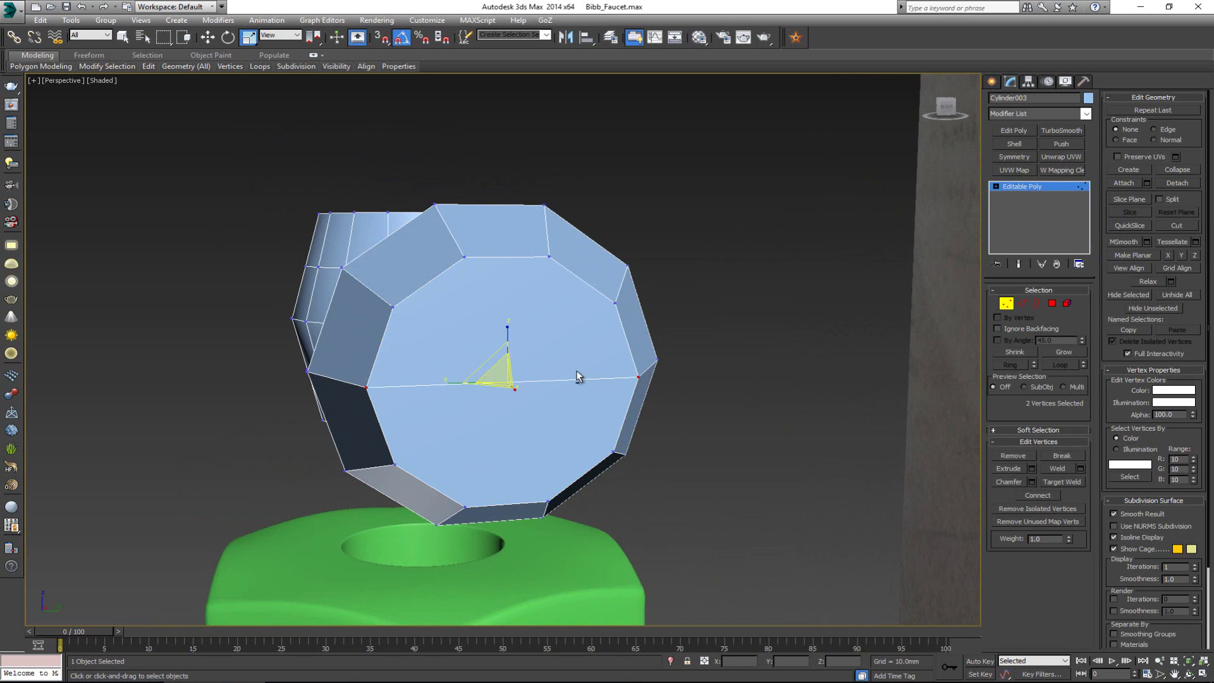
Cut two vertical edges across the arm's tip cap between its matching upper and lower corner vertices
middle_click_drag(575, 375, 573, 370, "alt")
key("alt+c")
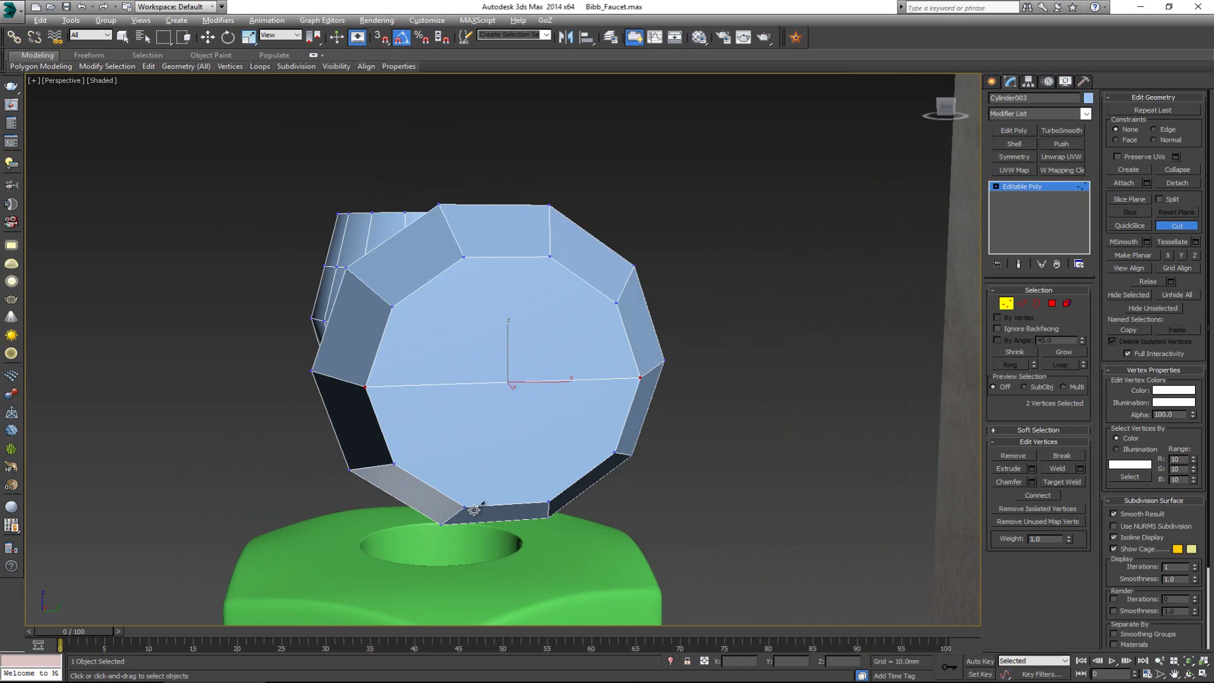
left_click(466, 506)
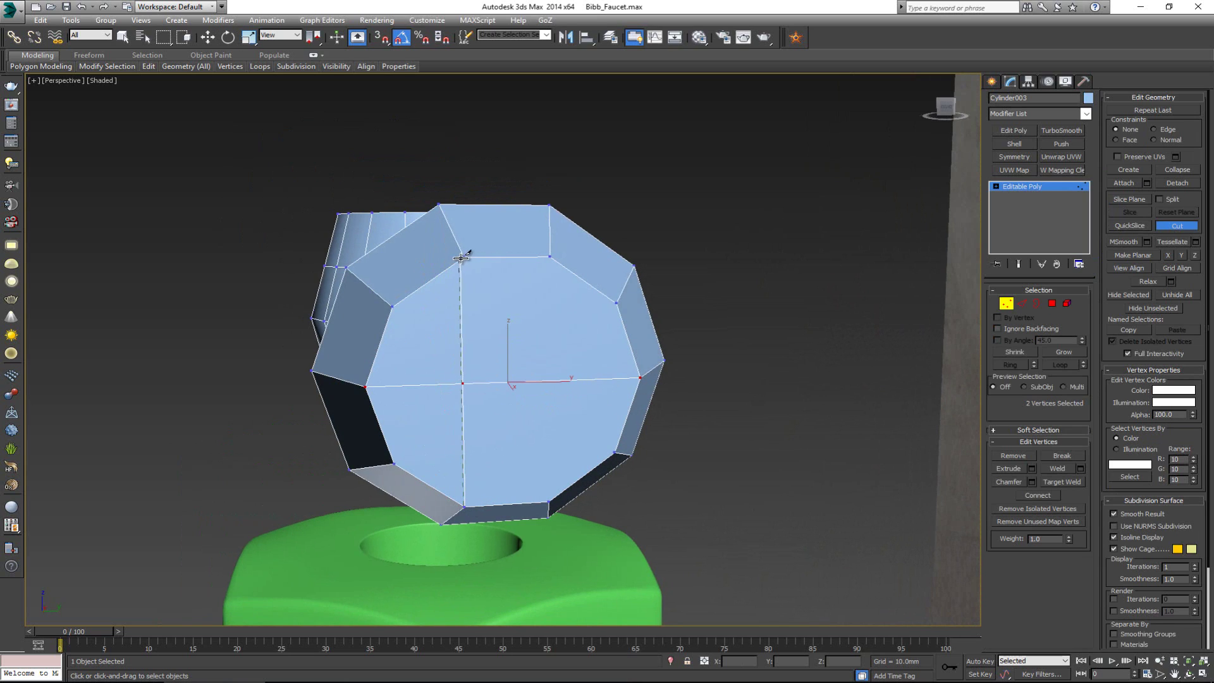
left_click(464, 257)
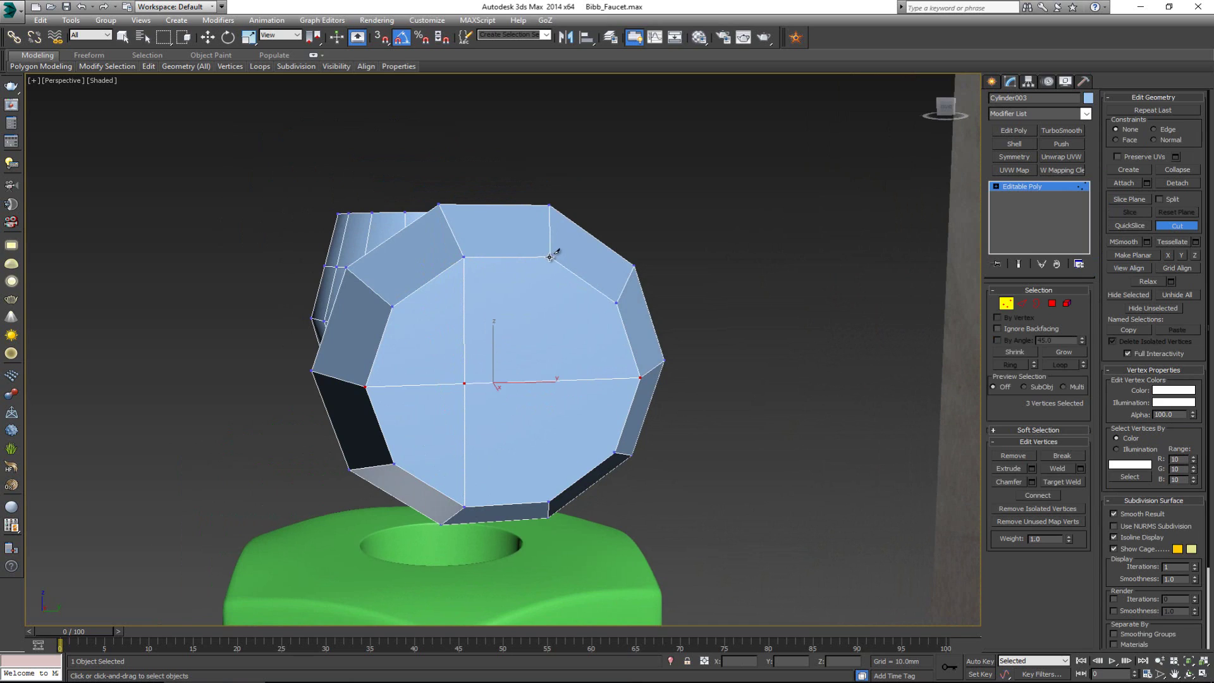
left_click(549, 257)
left_click(548, 501)
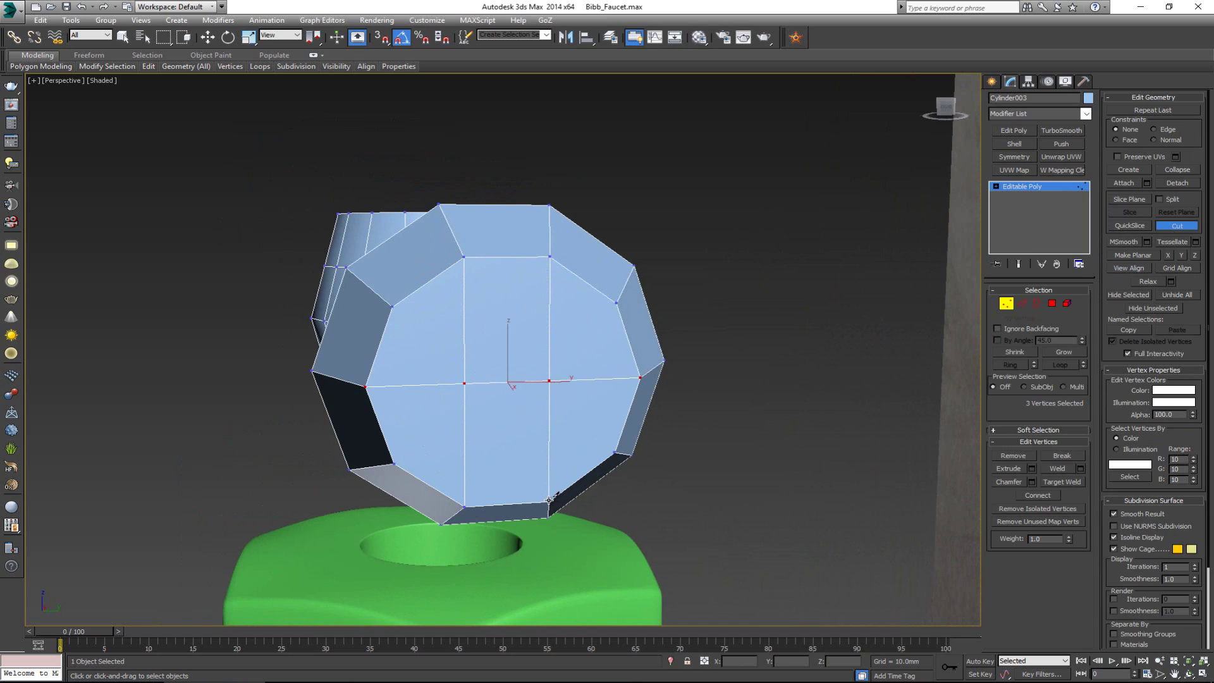
key("r")
Apply a TurboSmooth modifier to the handle and compare the smoothed arm with the reference photo from several angles
left_click(1006, 303)
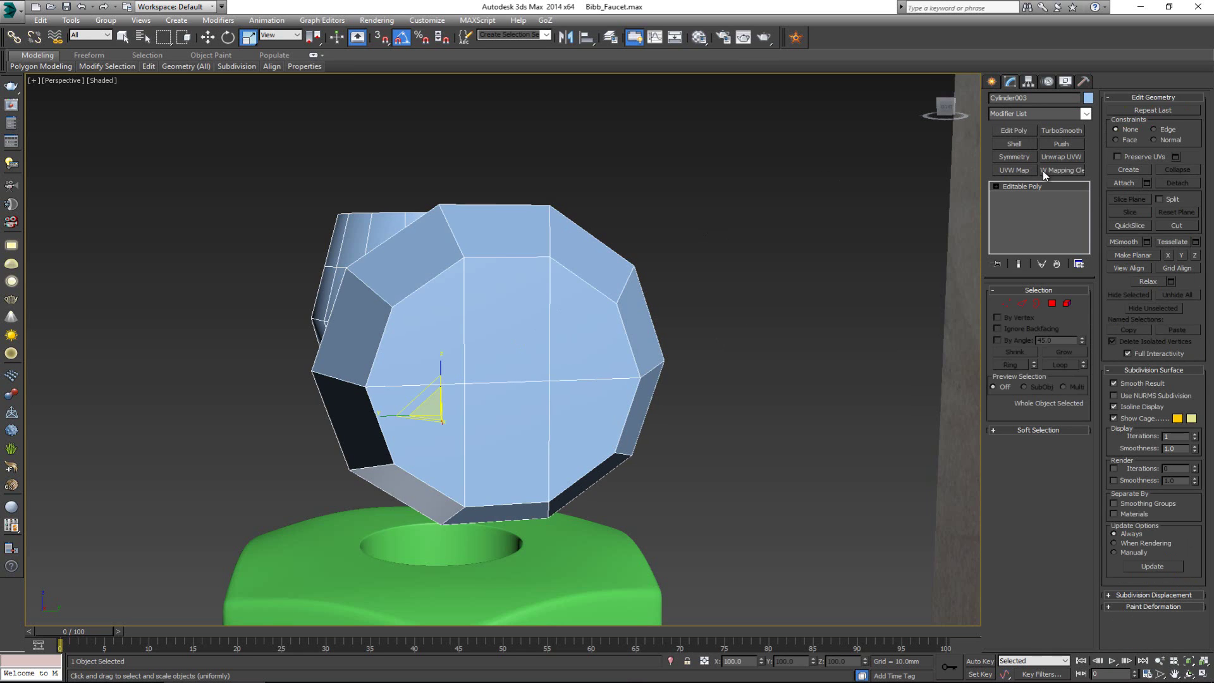
left_click(1056, 131)
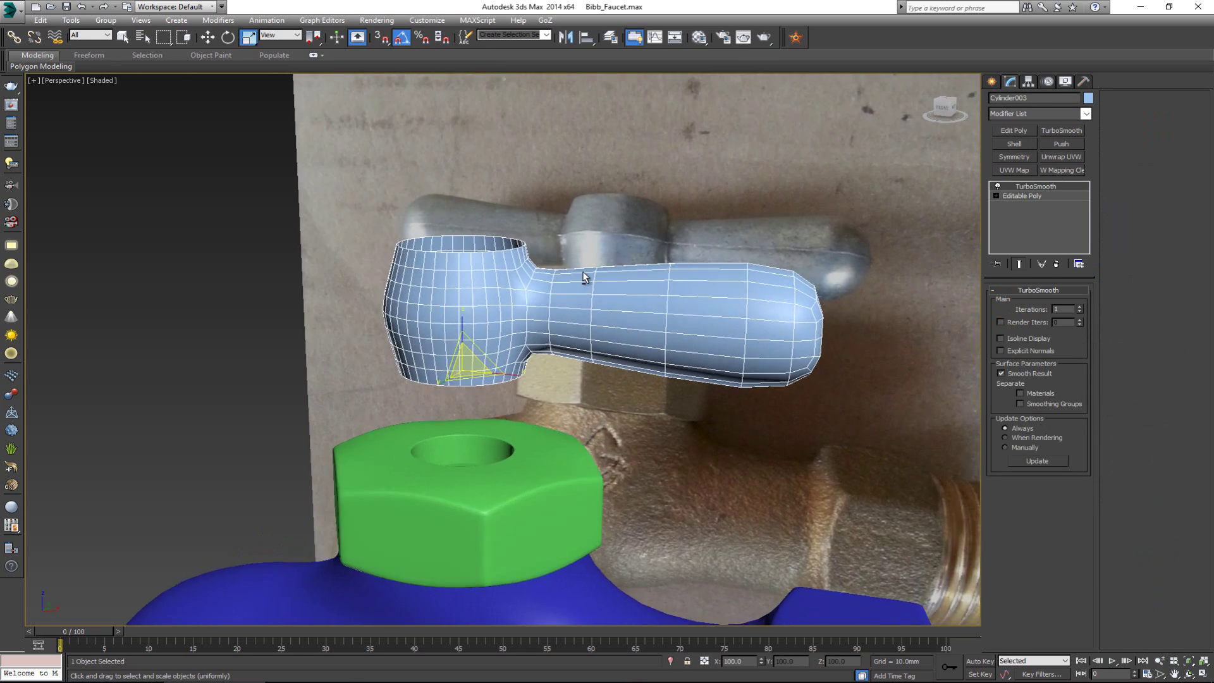
middle_click_drag(584, 277, 593, 281, "alt")
key("alt+w")
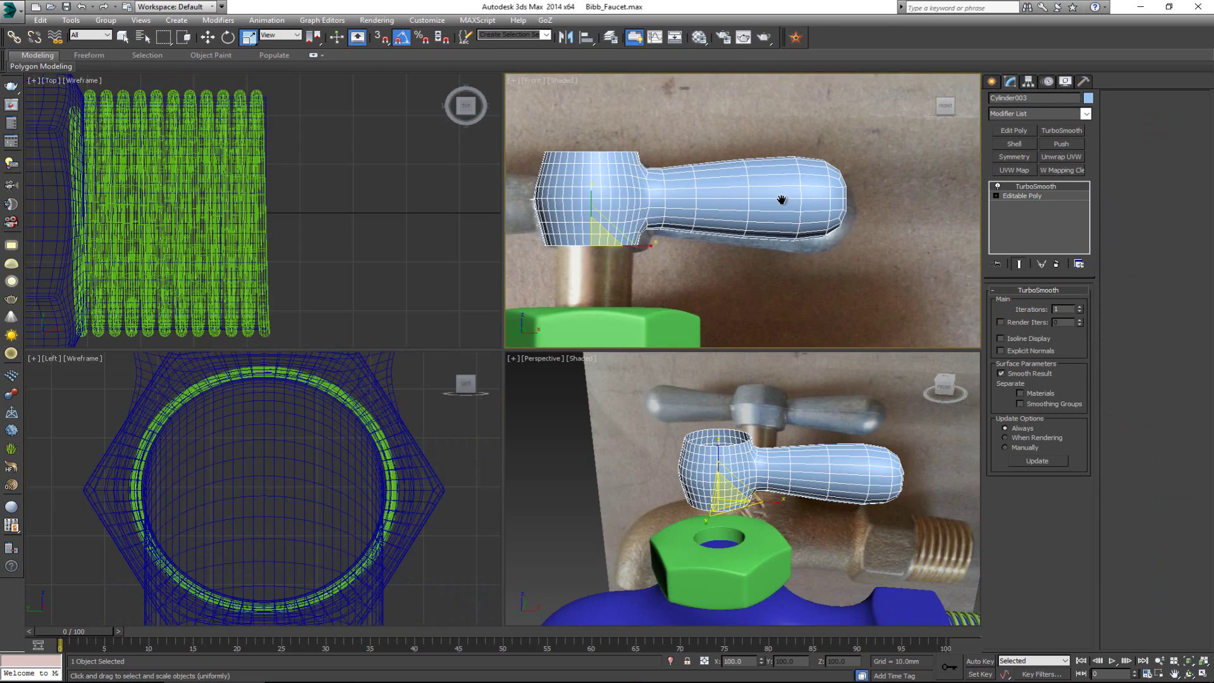
key("alt+w")
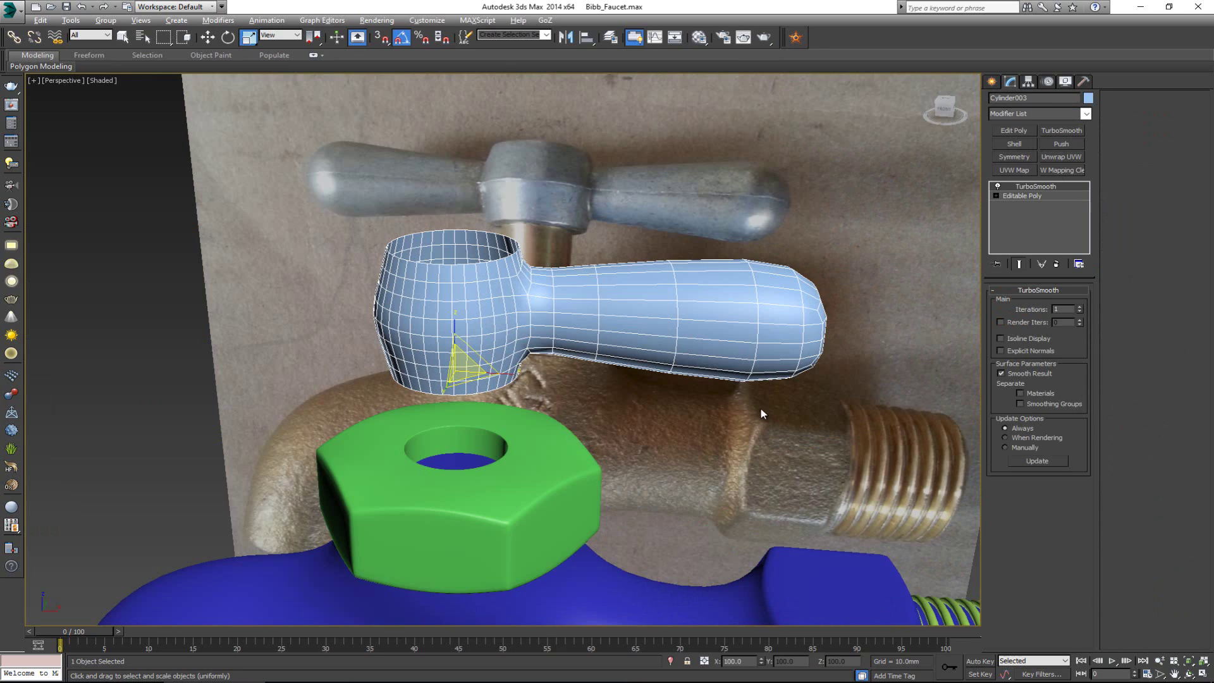
middle_click_drag(620, 324, 582, 333, "alt")
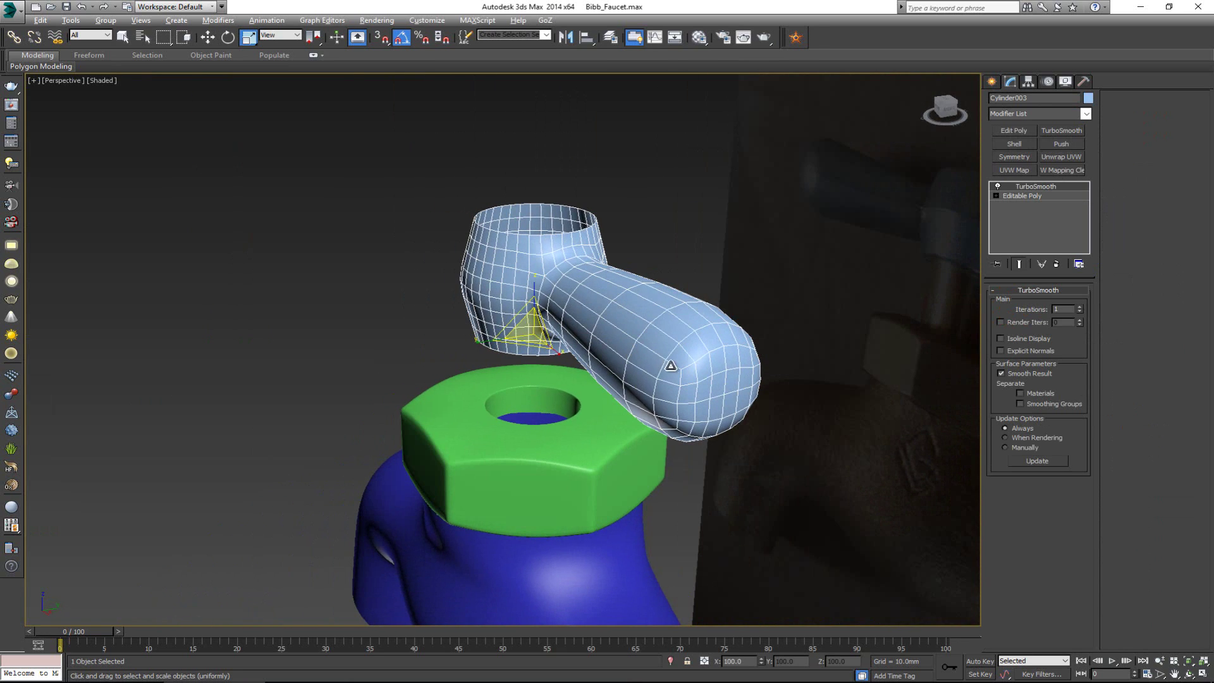
middle_click_drag(670, 366, 715, 365, "alt")
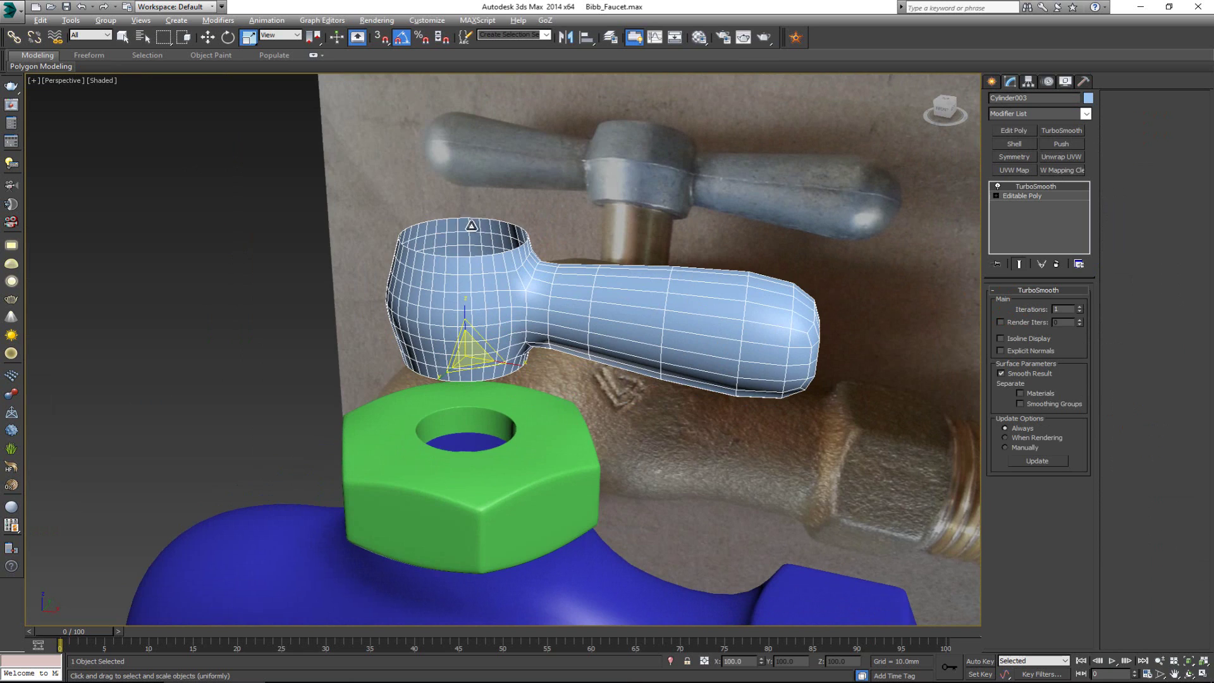
middle_click_drag(471, 225, 497, 241, "alt")
middle_click_drag(455, 321, 464, 342)
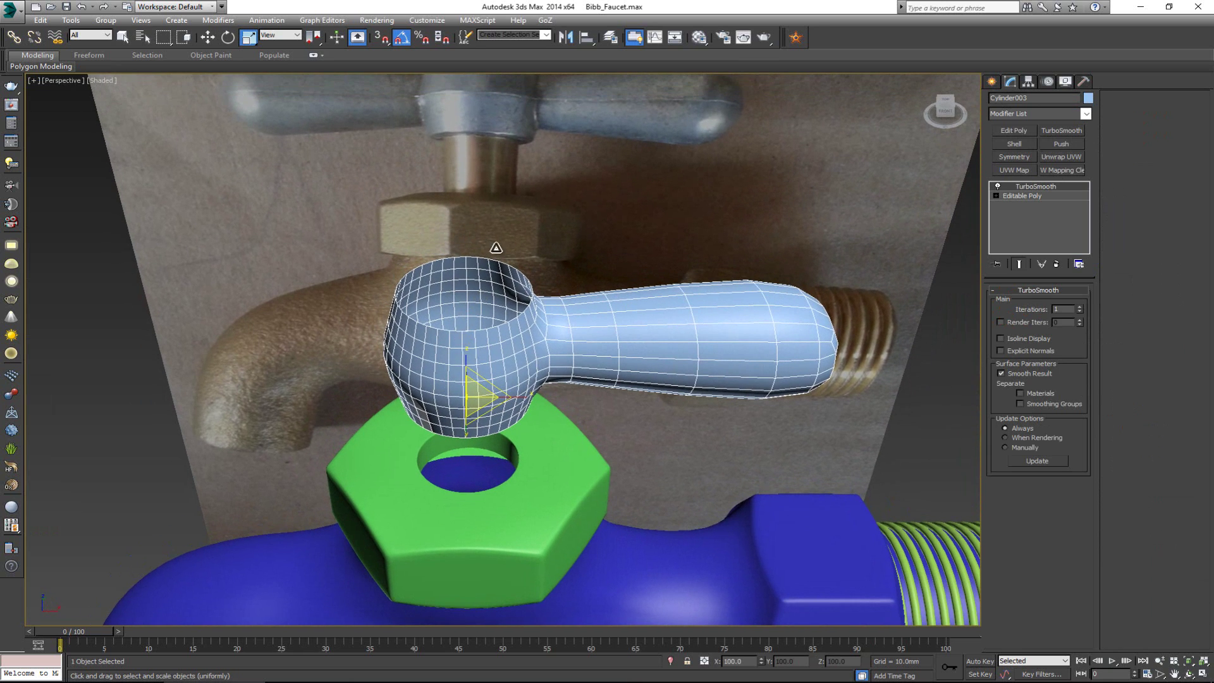
Turn off the TurboSmooth effect and add a Symmetry modifier on the X axis beneath it to mirror the arm across the hub
left_click(1027, 196)
left_click(998, 187)
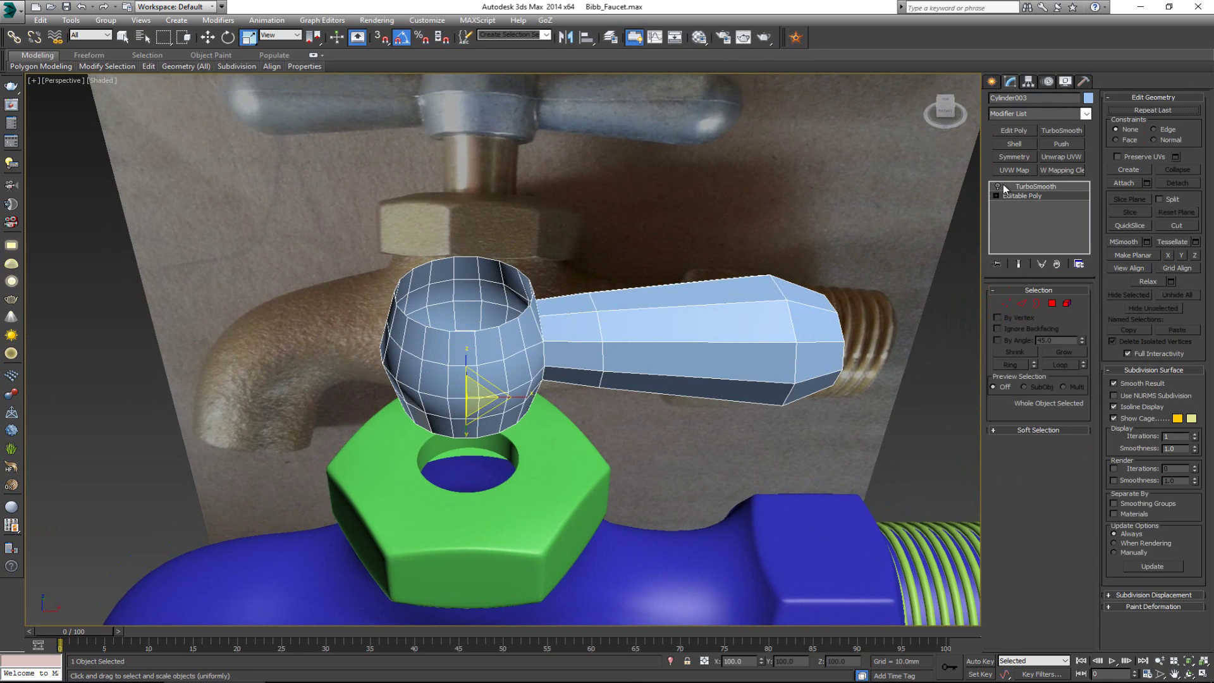
left_click(1028, 158)
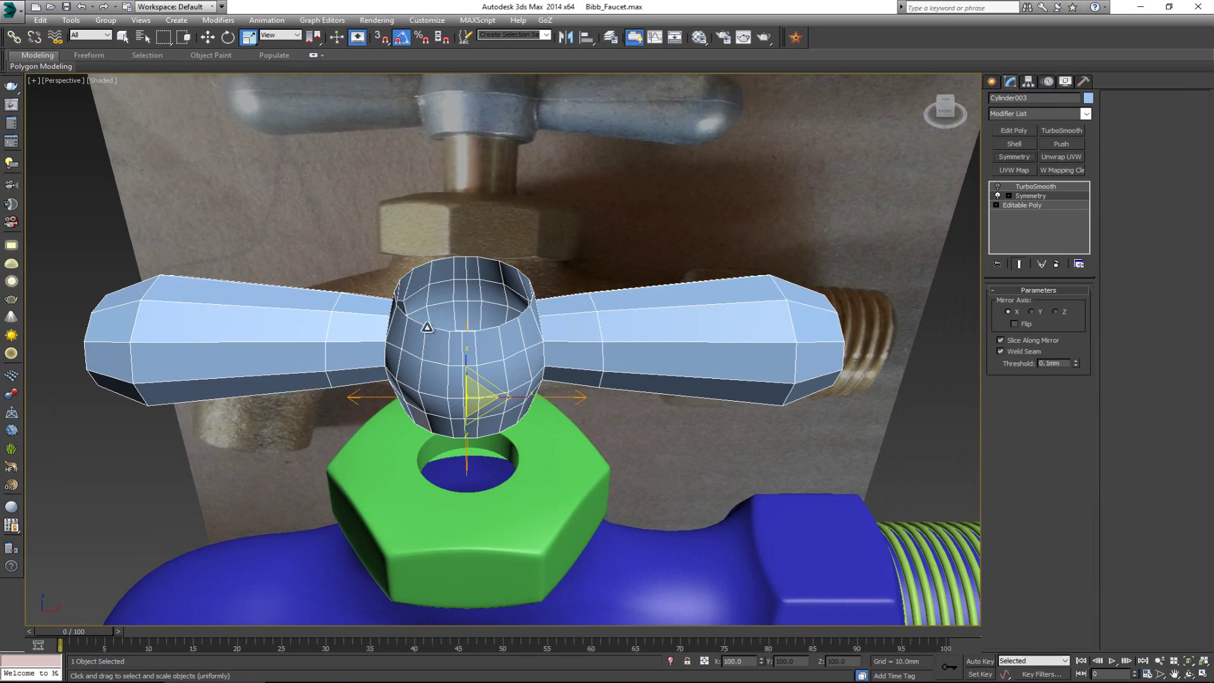
middle_click_drag(427, 328, 598, 288, "alt")
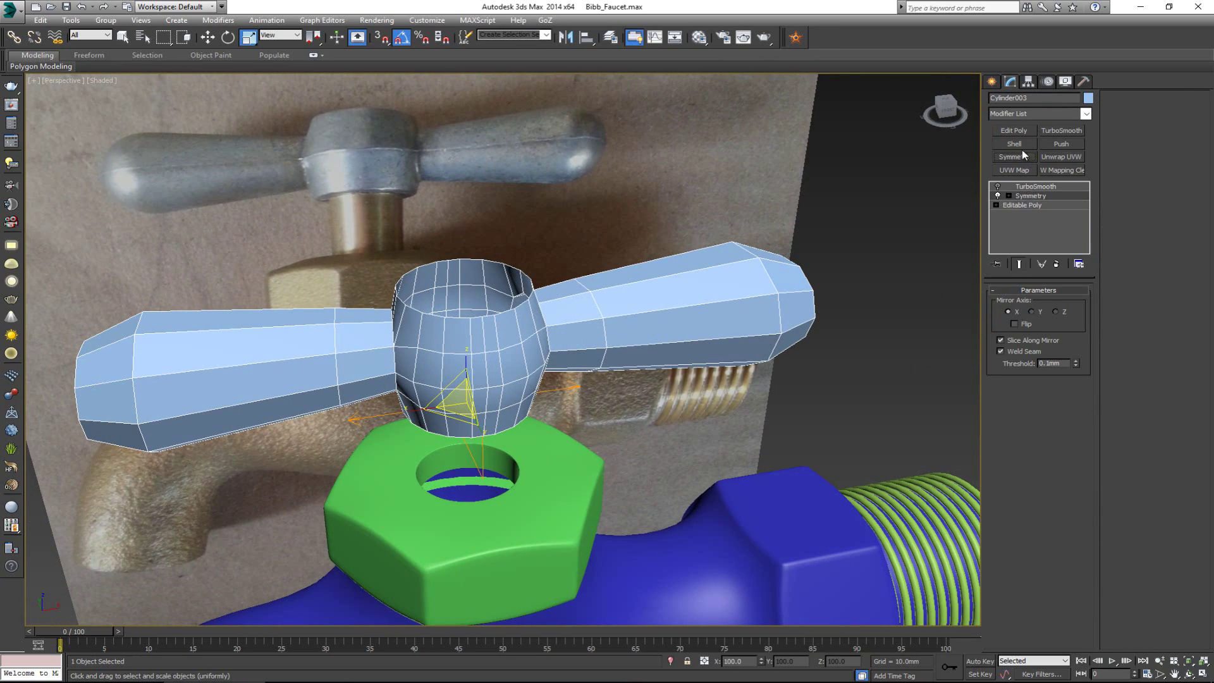
Add an Edit Poly modifier directly above Symmetry and select the border of the hub's top opening
left_click(1014, 130)
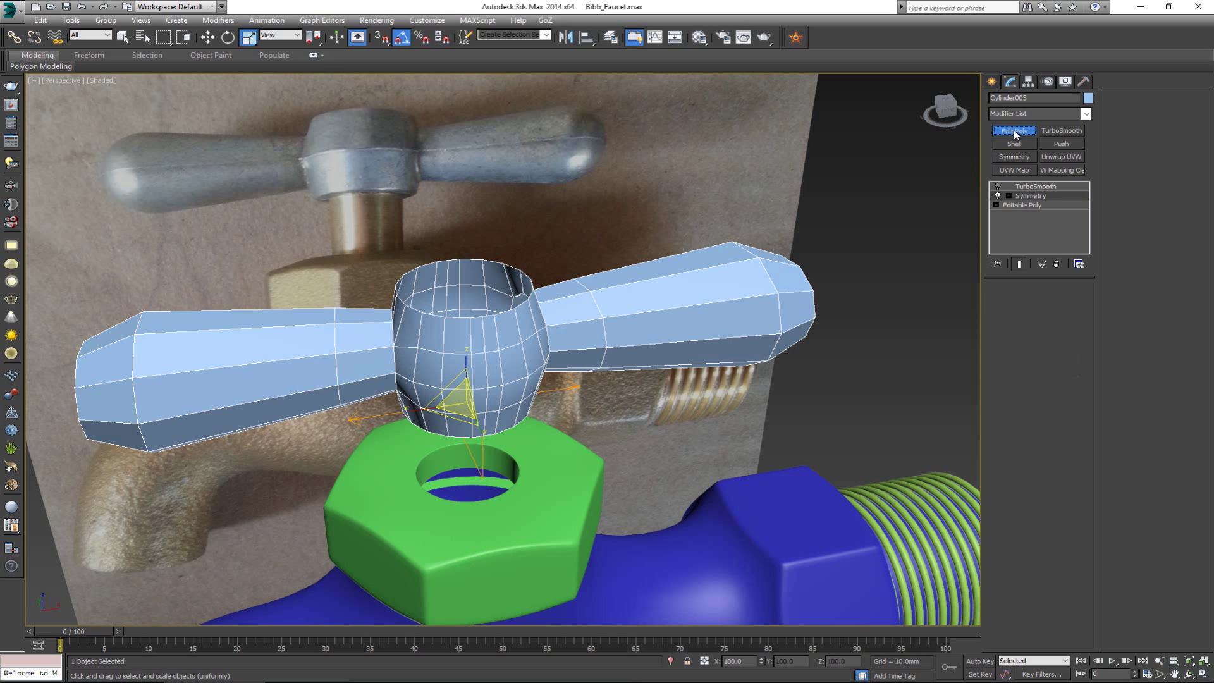
key("3")
left_click(484, 315)
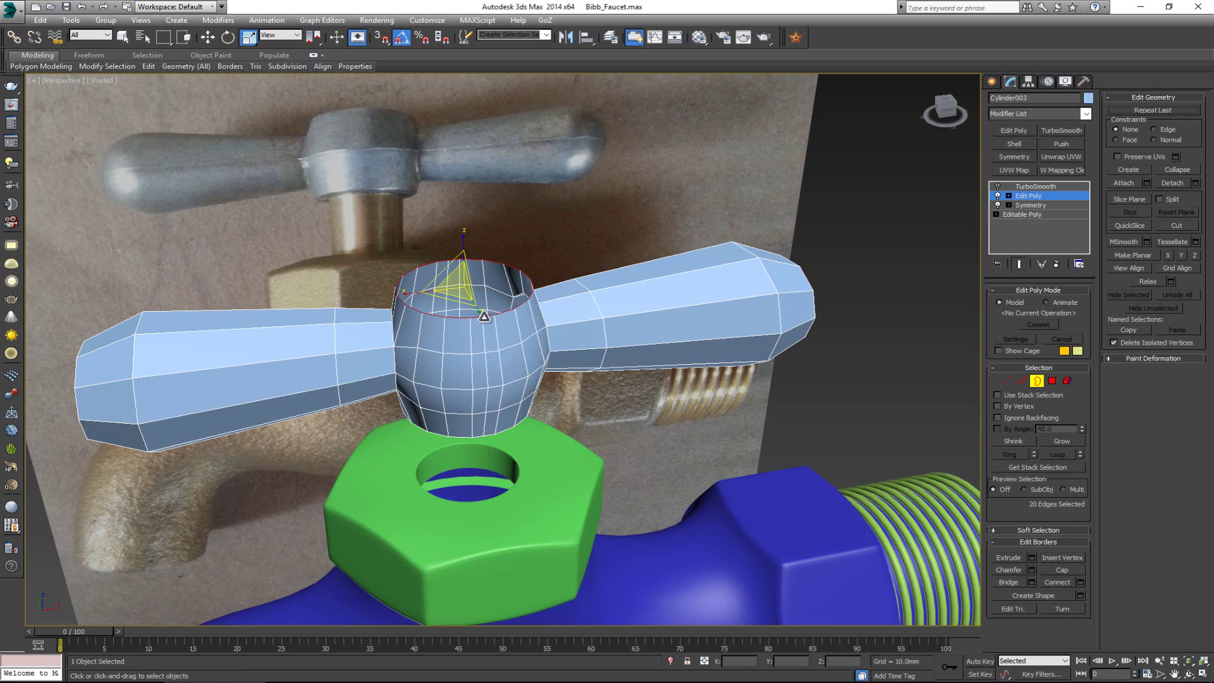
key("2")
double_click(485, 359)
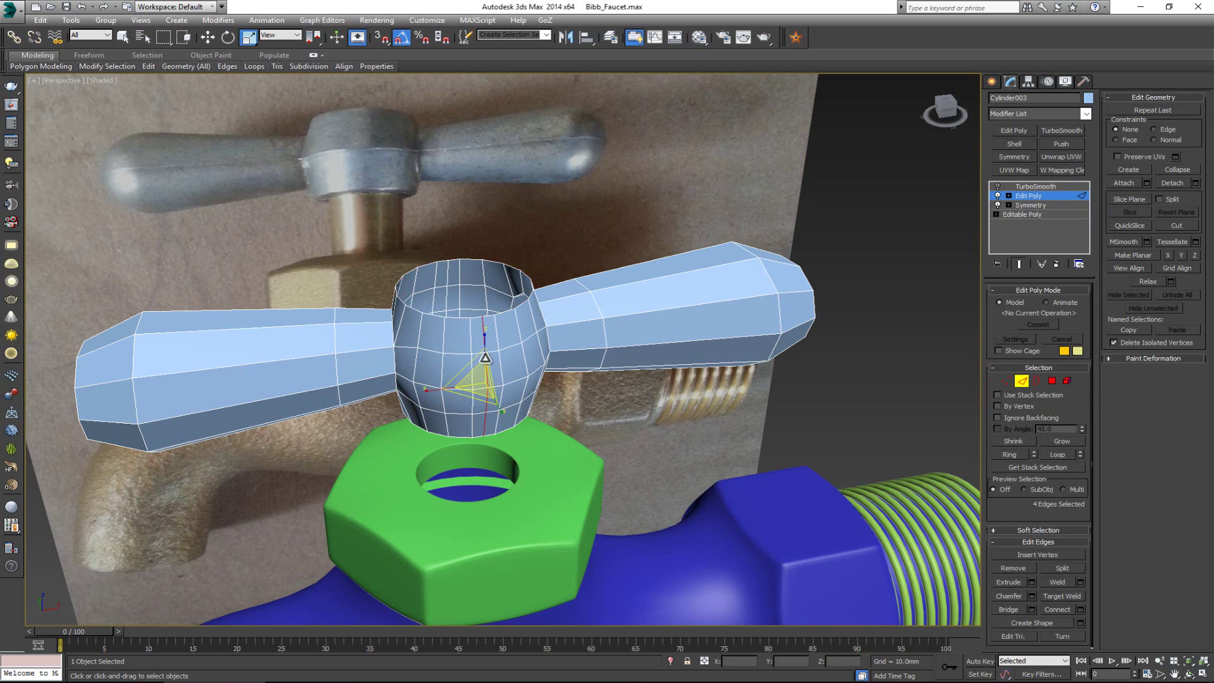
middle_click_drag(484, 358, 333, 359, "alt")
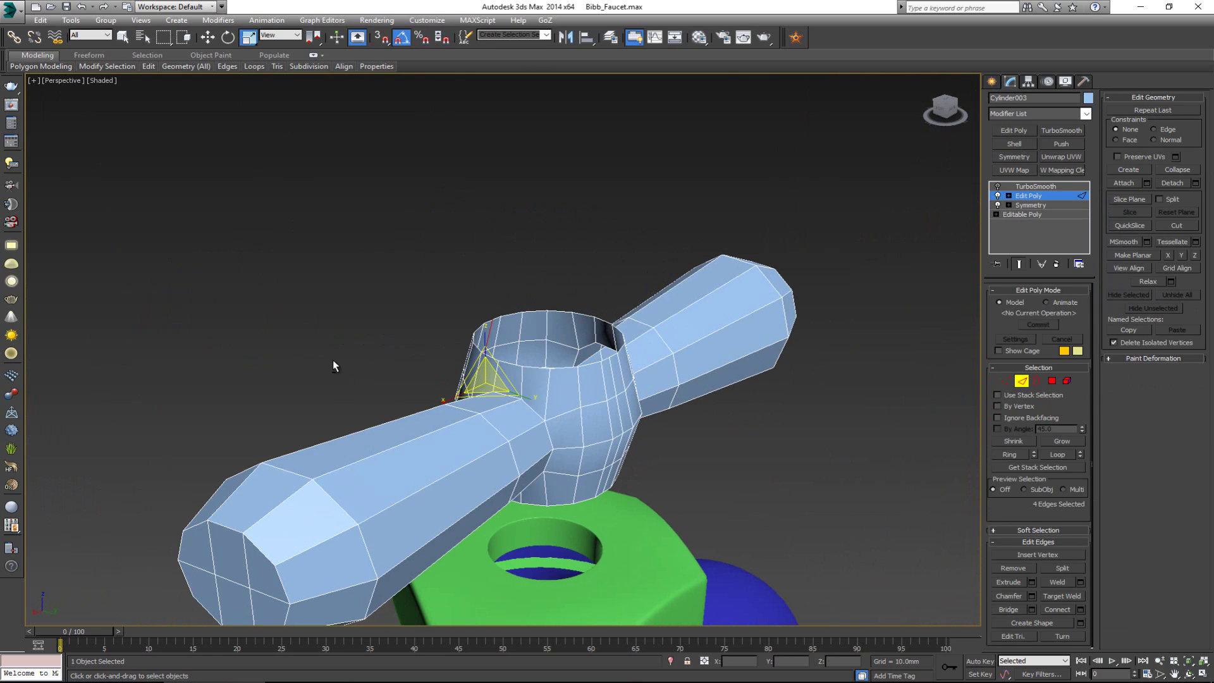
left_click(614, 380)
left_click(614, 382)
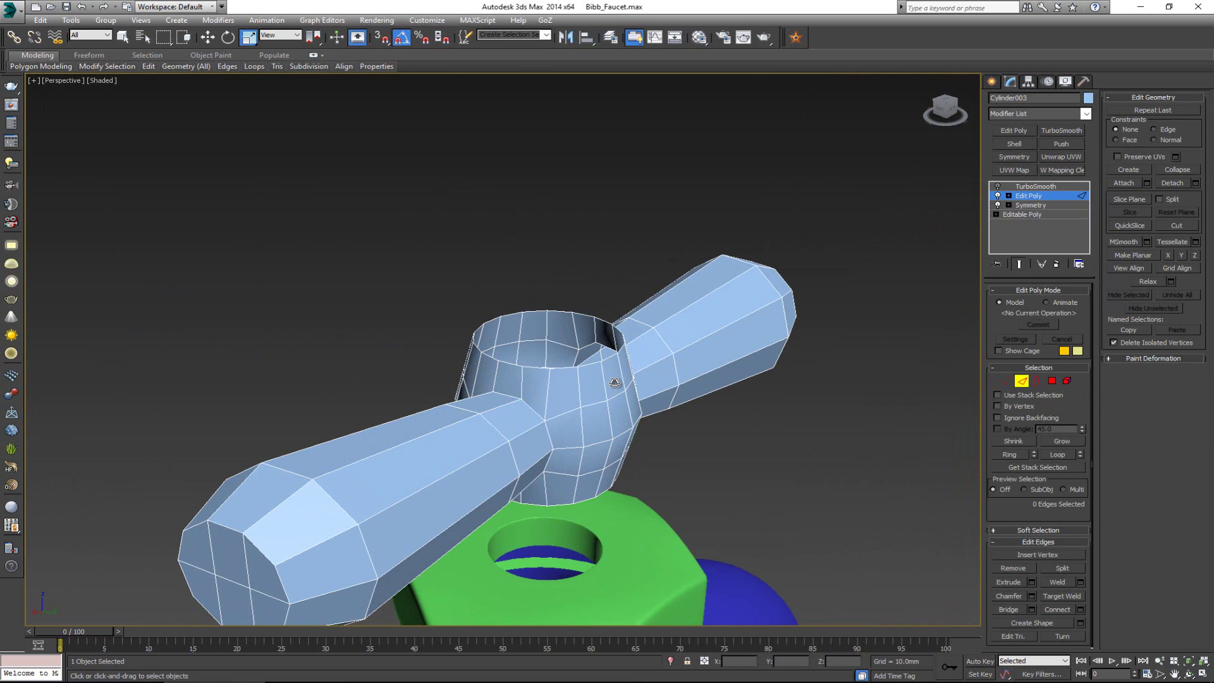
Add the hub's bottom border to the selection and extrude both borders inward by scaling to form flat rims around the central hole
key("3")
middle_click_drag(616, 426, 631, 396, "alt")
left_click(548, 450, "ctrl")
middle_click_drag(548, 450, 560, 480, "alt")
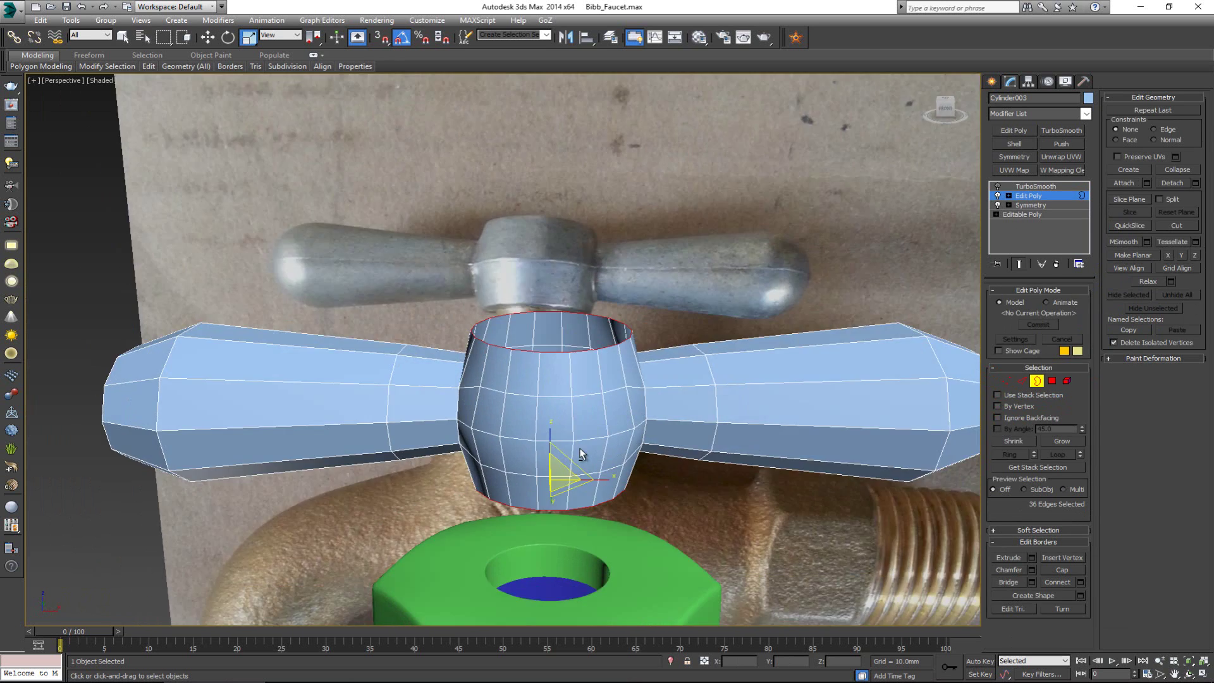
left_click_drag(541, 469, 550, 499, "shift")
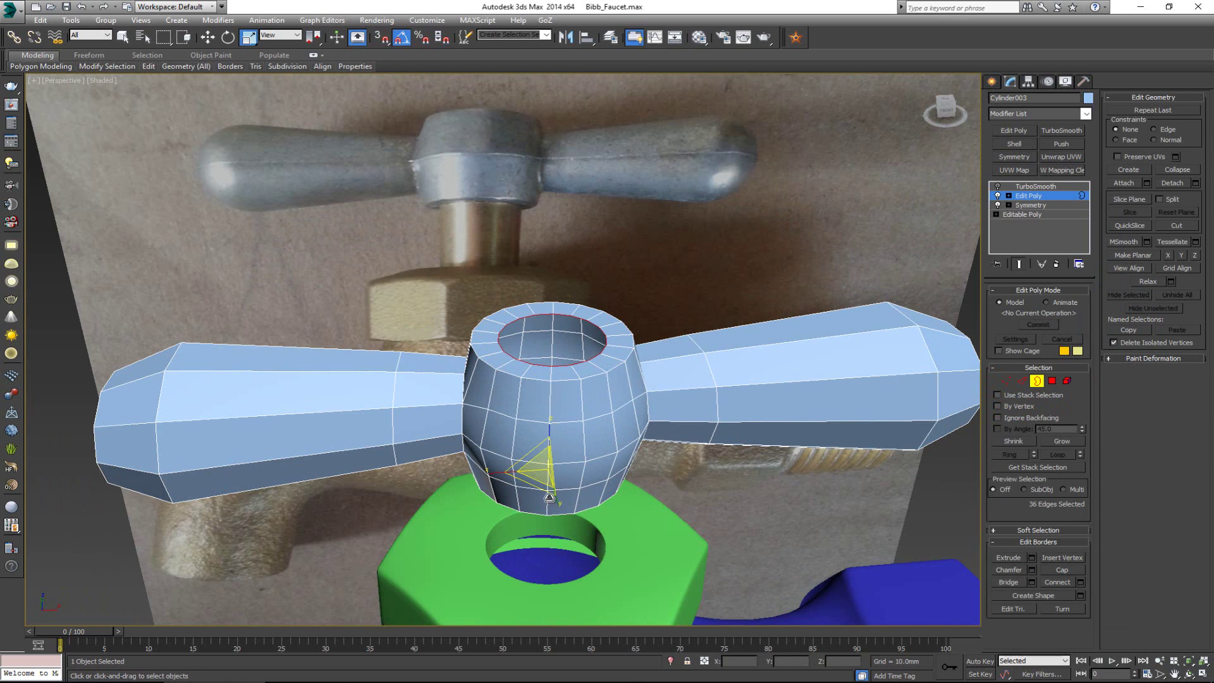
Try to bridge the hub's top and bottom inner borders and inspect the hole from above
left_click(1031, 582)
middle_click_drag(550, 279, 559, 348, "alt")
left_click(510, 423)
middle_click_drag(511, 422, 500, 387)
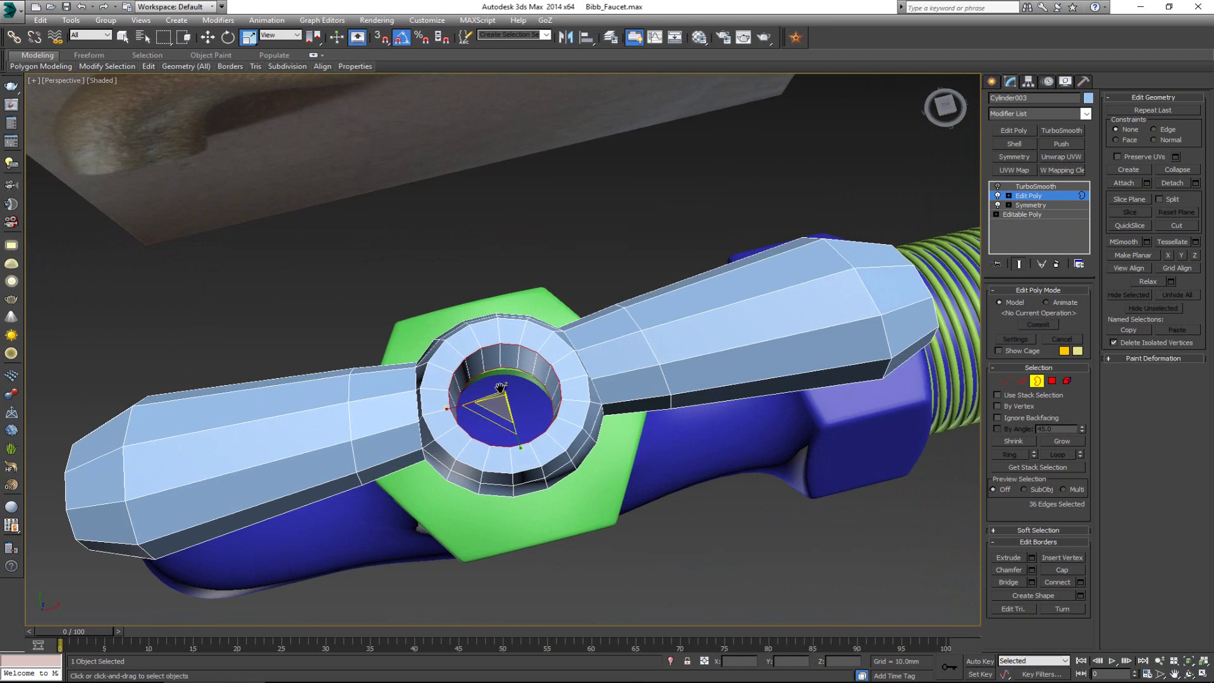
scroll(499, 387, "up", 2)
key("alt+w")
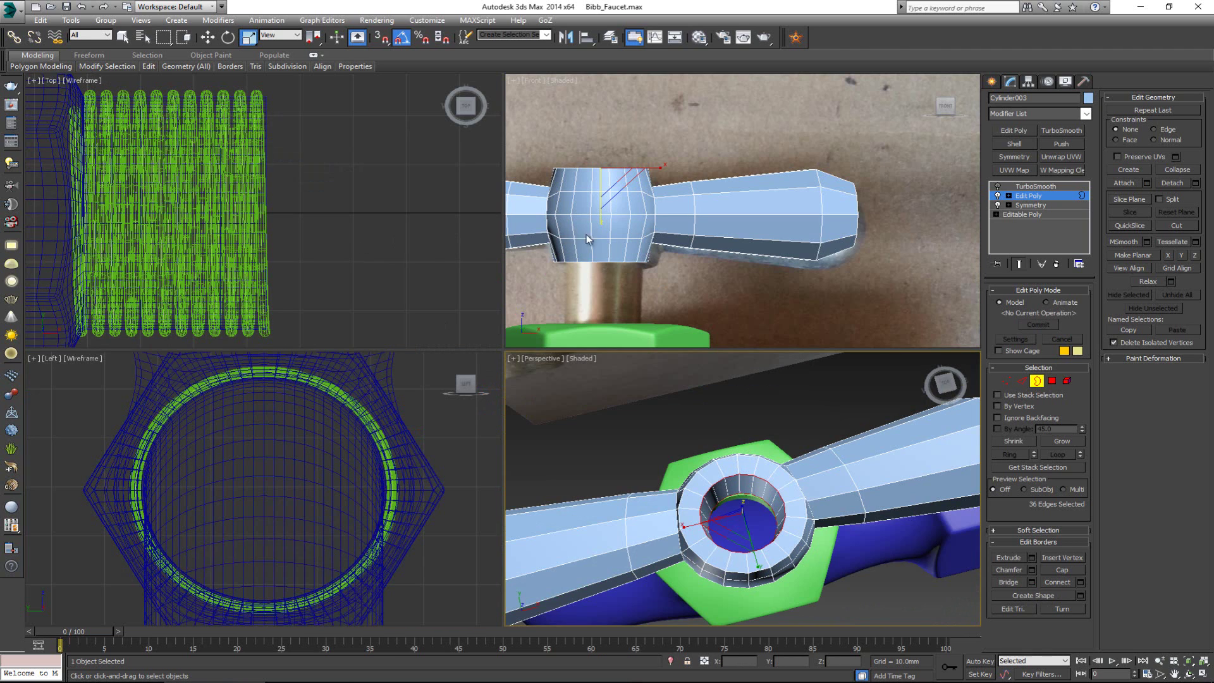
Leave border selection and preview the handle with its TurboSmooth effect turned on, then switch the effect off again
left_click(1037, 381)
scroll(866, 552, "down", 3)
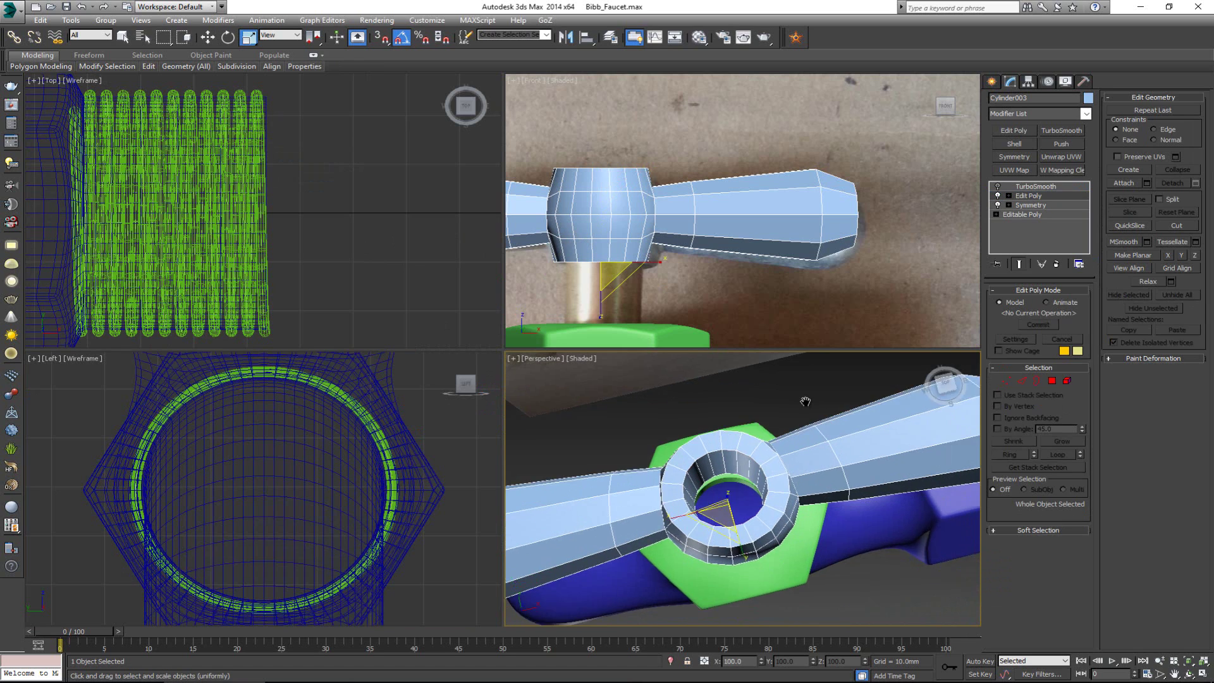
left_click(866, 551)
key("alt+w")
left_click(574, 310)
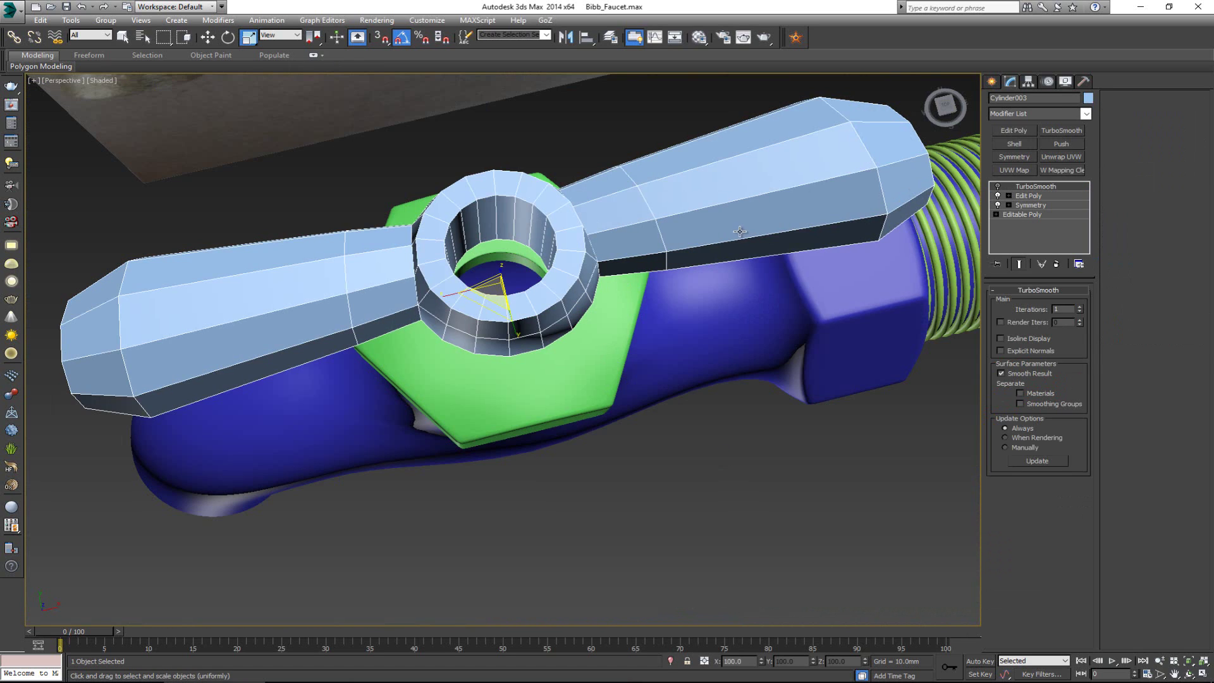
left_click(997, 187)
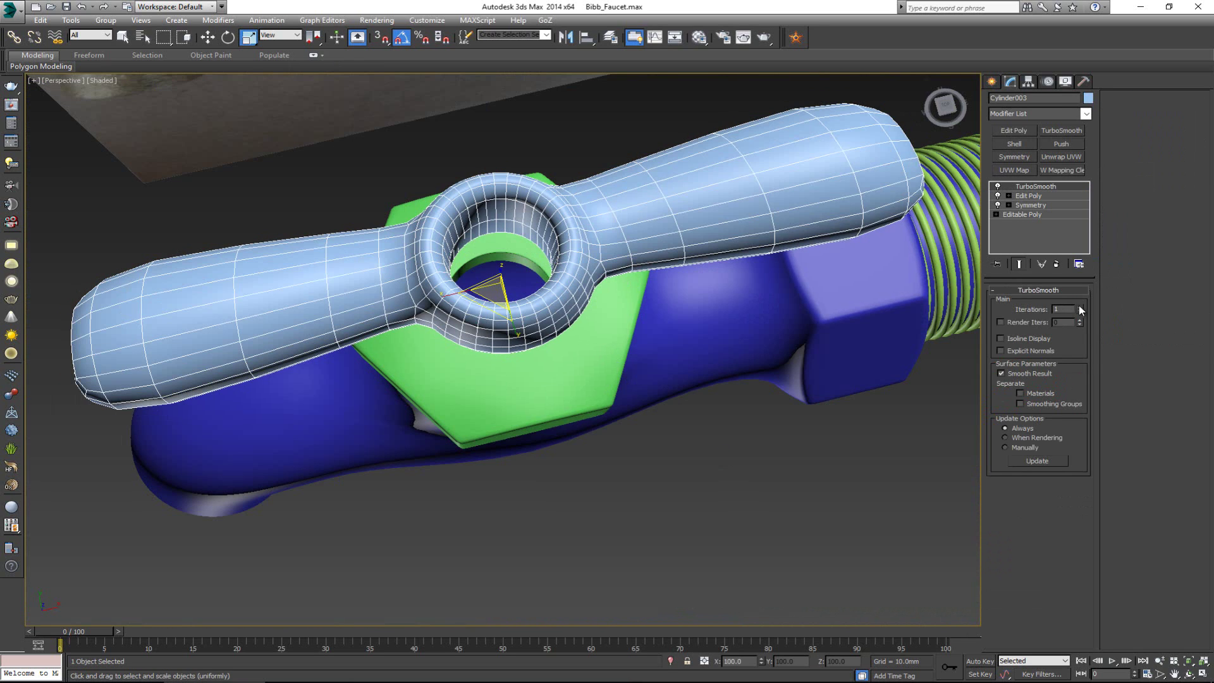
left_click(997, 187)
Select the hub's inner and outer rim edge loops in the Edit Poly modifier and chamfer them by 0.1 mm with one segment
left_click(1030, 196)
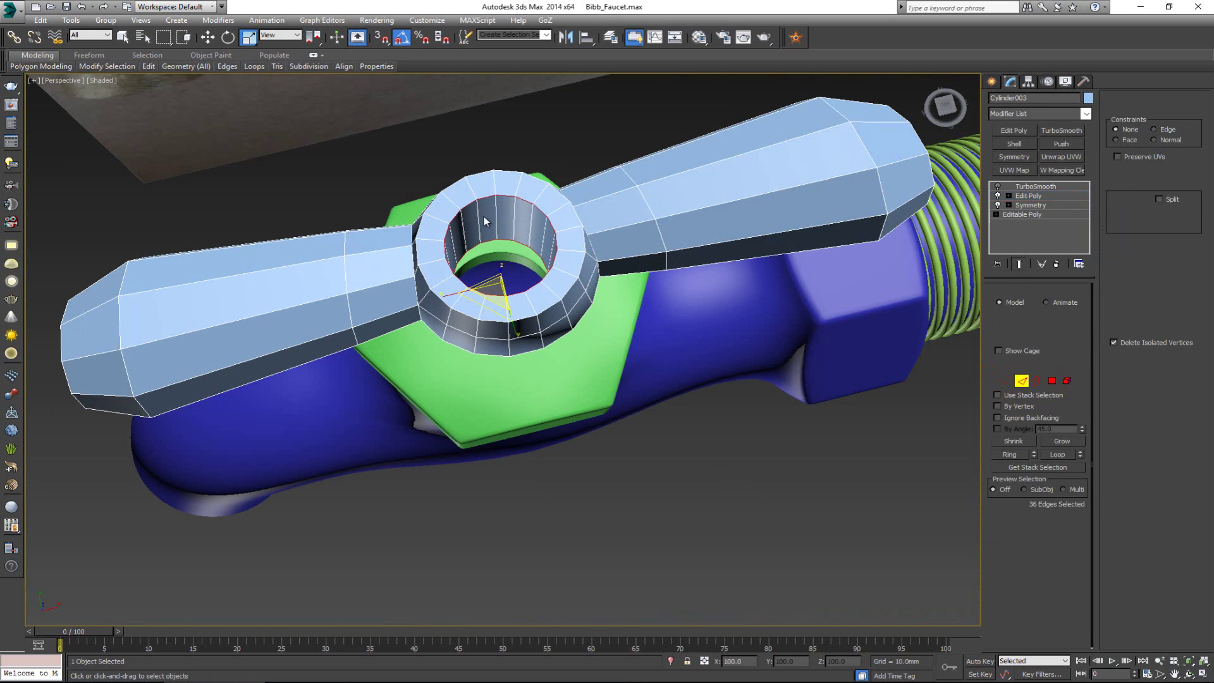
scroll(474, 216, "up", 4)
mouse_move(488, 255)
middle_mouse_down("alt")
mouse_move(483, 223)
mouse_move(493, 265)
mouse_move(552, 333)
mouse_move(549, 292)
mouse_move(492, 210)
mouse_move(493, 258)
middle_mouse_up("alt")
double_click(493, 301, "ctrl")
double_click(528, 329, "ctrl")
left_click(1031, 596)
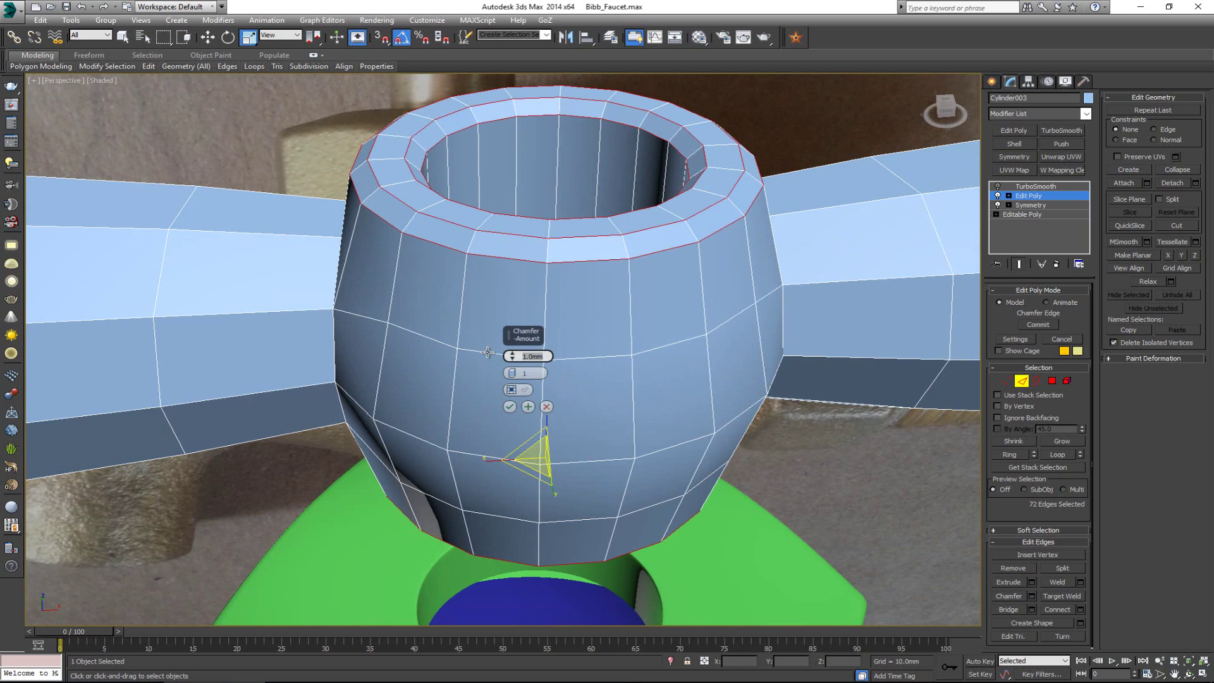
type("0.1")
key("Return")
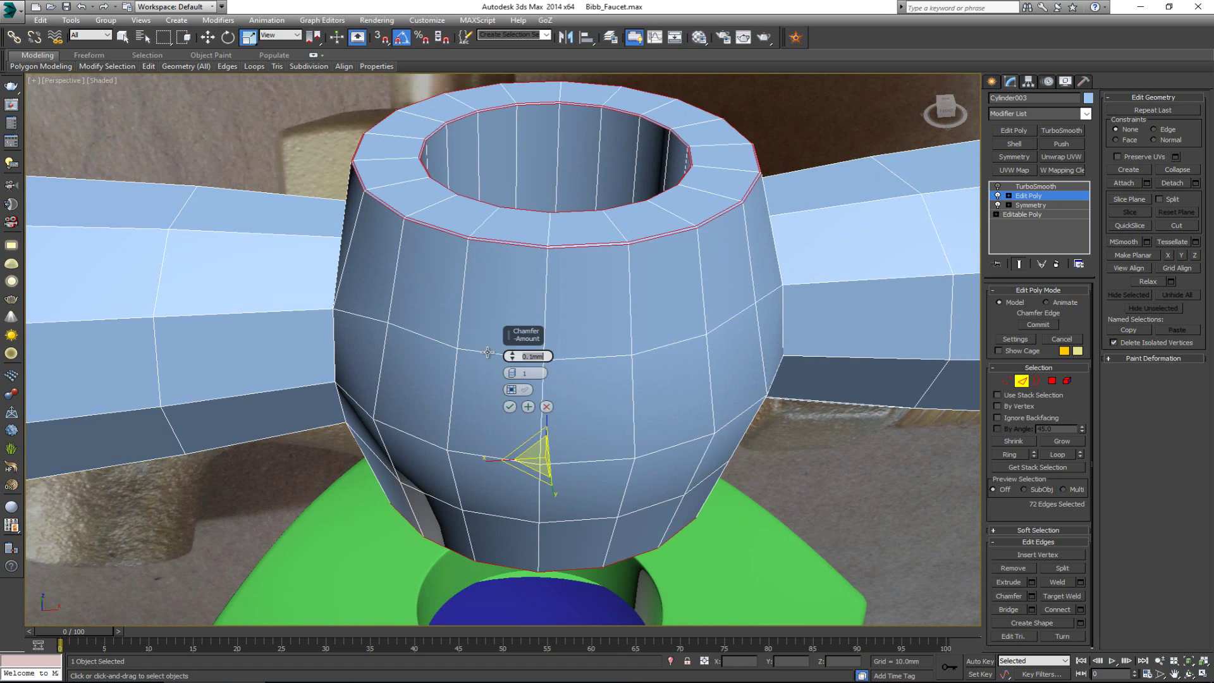
left_click(515, 373)
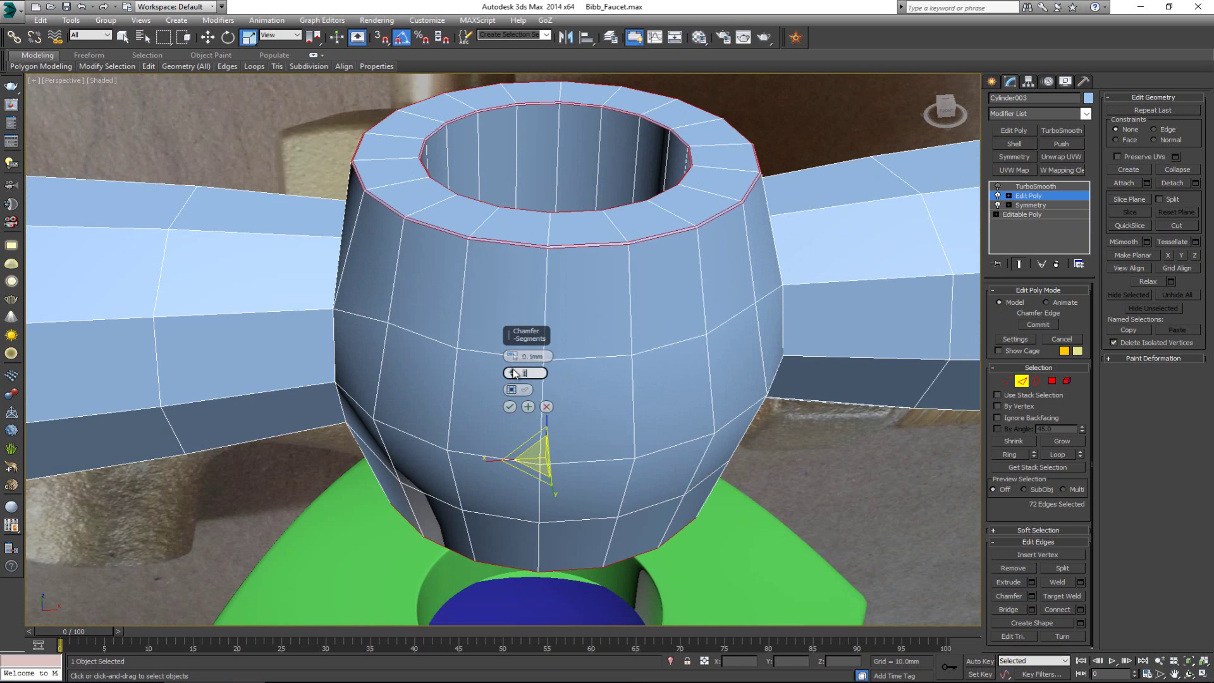
left_click(509, 406)
left_click(1021, 381)
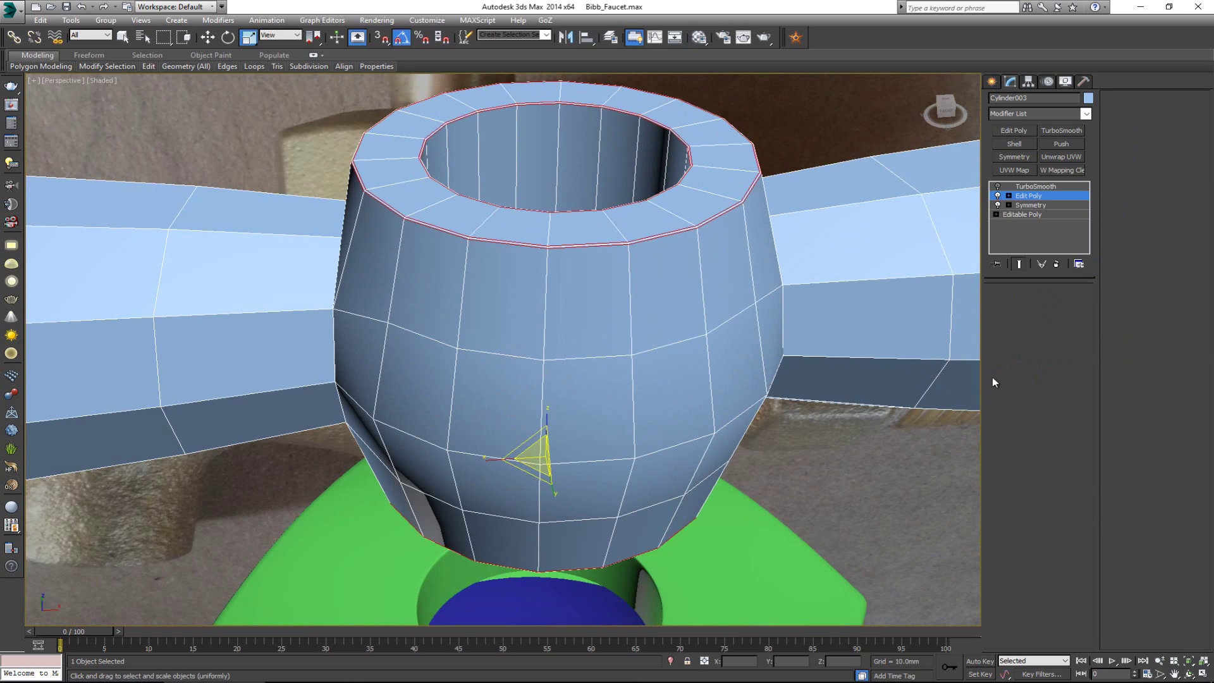
Turn the handle's TurboSmooth effect back on, set it to 2 iterations and check the smoothed shape
scroll(629, 284, "down", 3)
left_click(1040, 187)
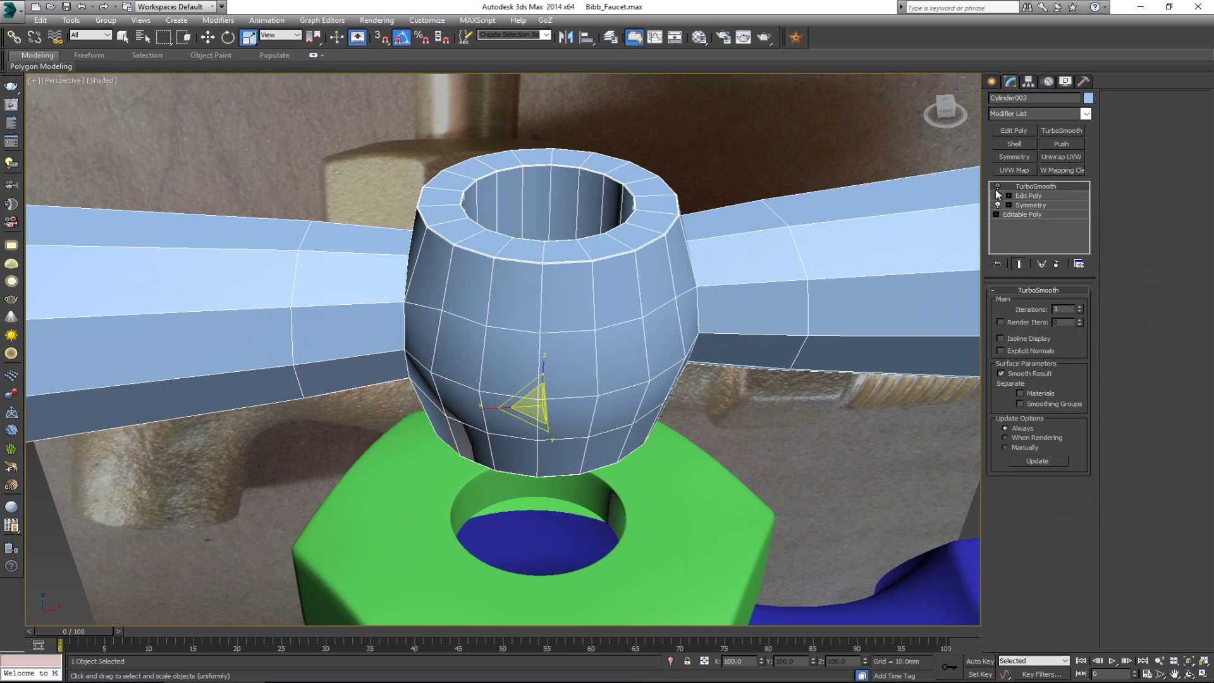
left_click(997, 186)
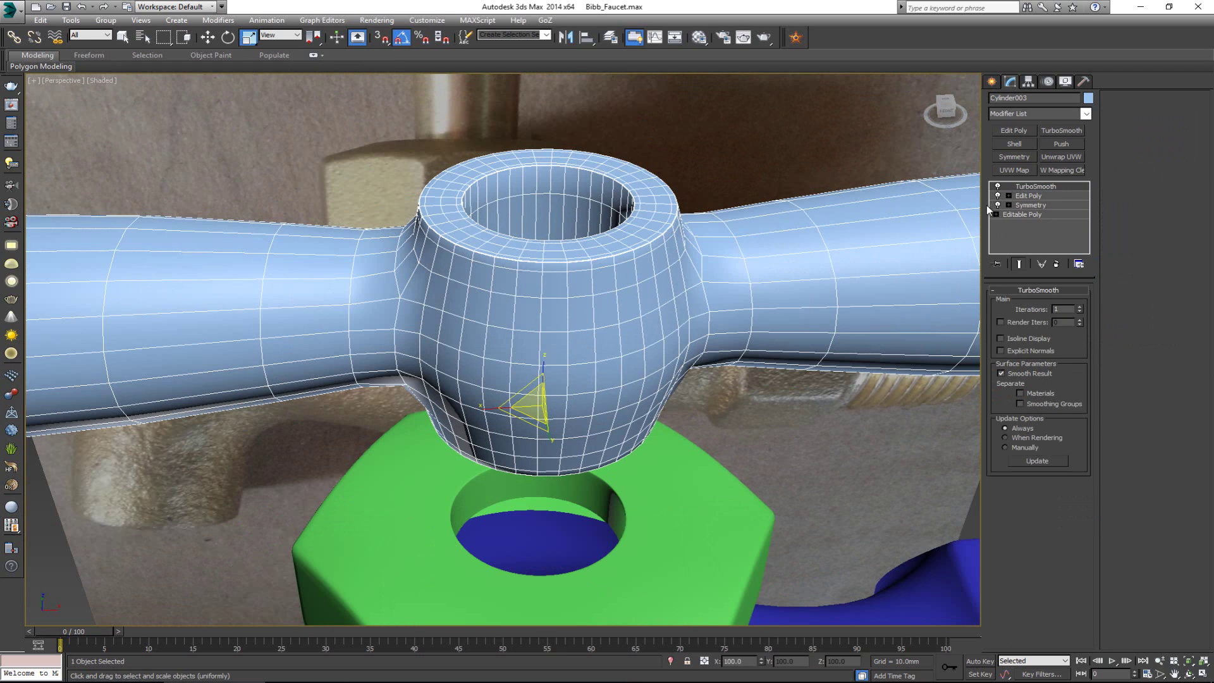
scroll(638, 324, "down", 5)
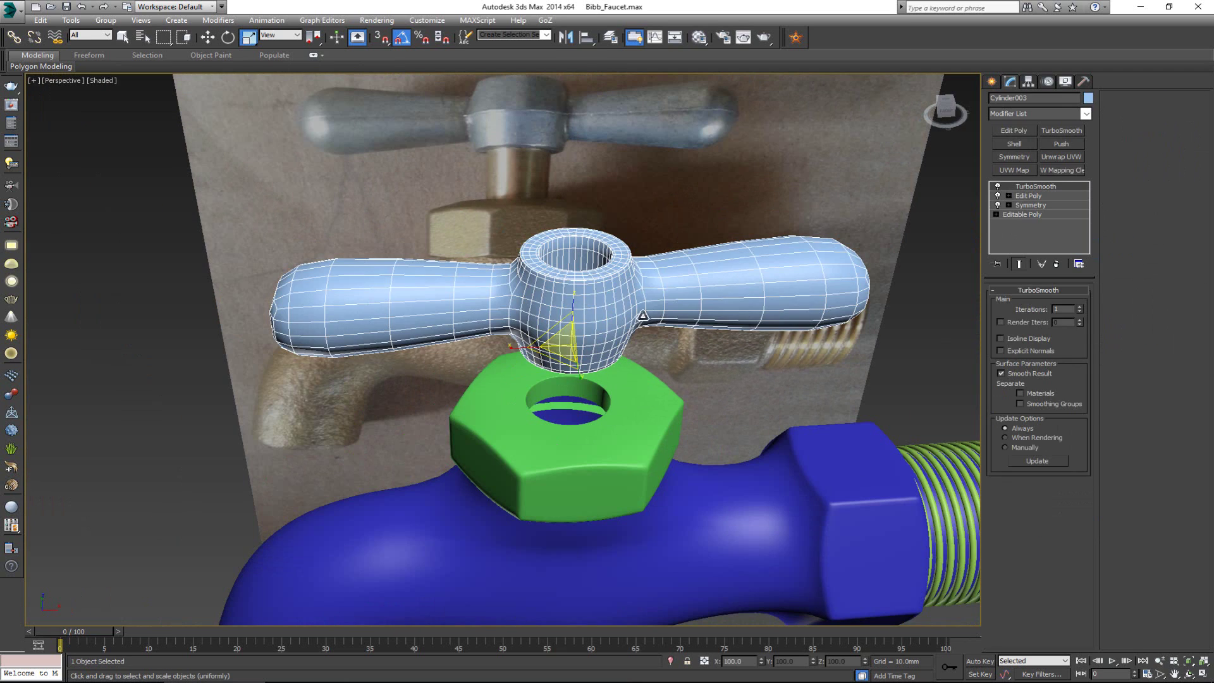
left_click(1079, 306)
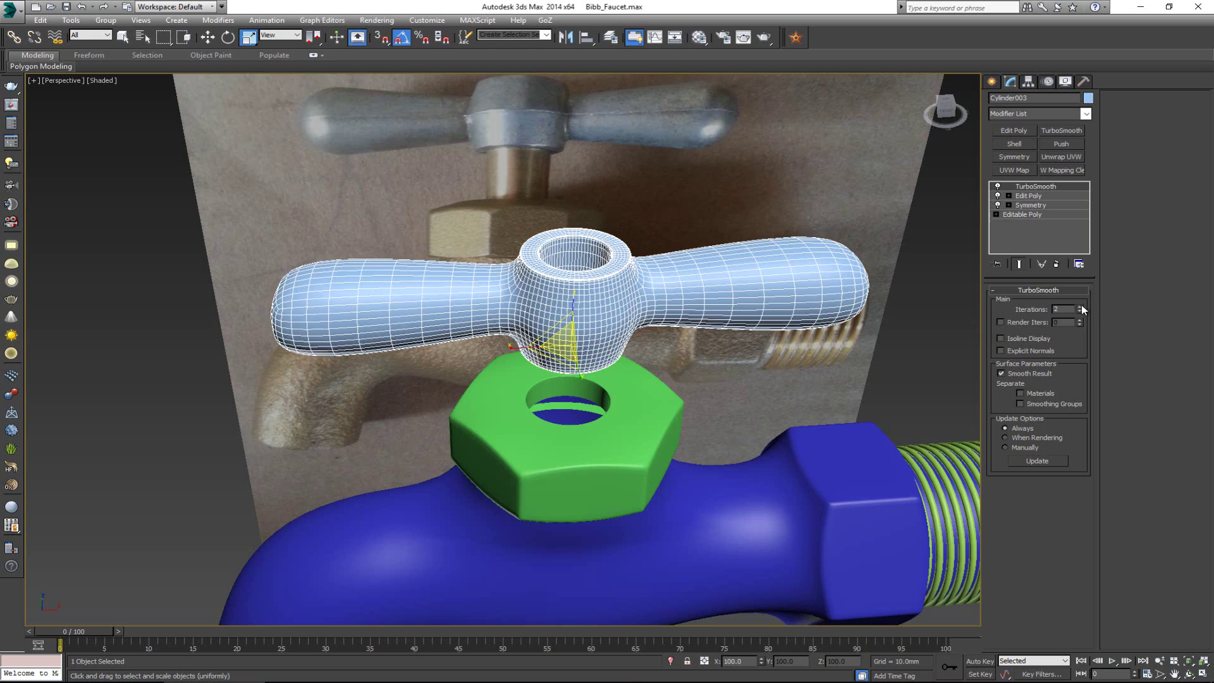
left_click(783, 371)
middle_click_drag(783, 371, 555, 160, "alt")
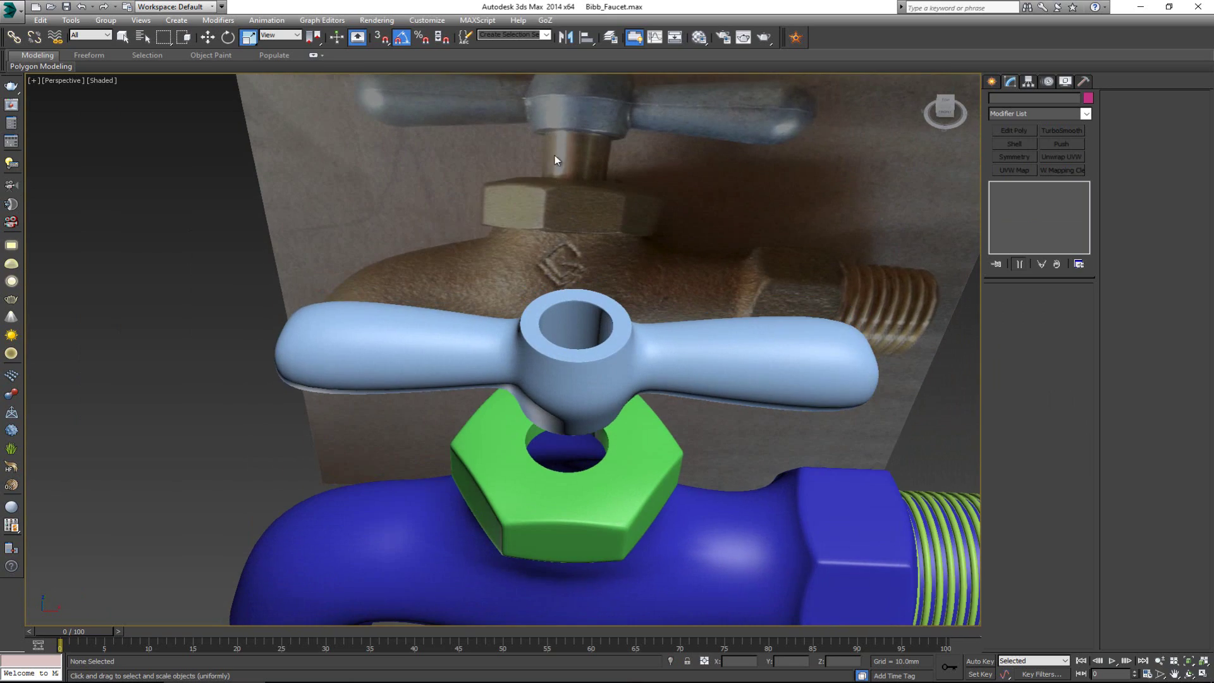
Create a cylinder for the stem centred on the hub hole, about 11.5 mm in radius and 23 mm high
key("alt+w")
scroll(434, 202, "down", 5)
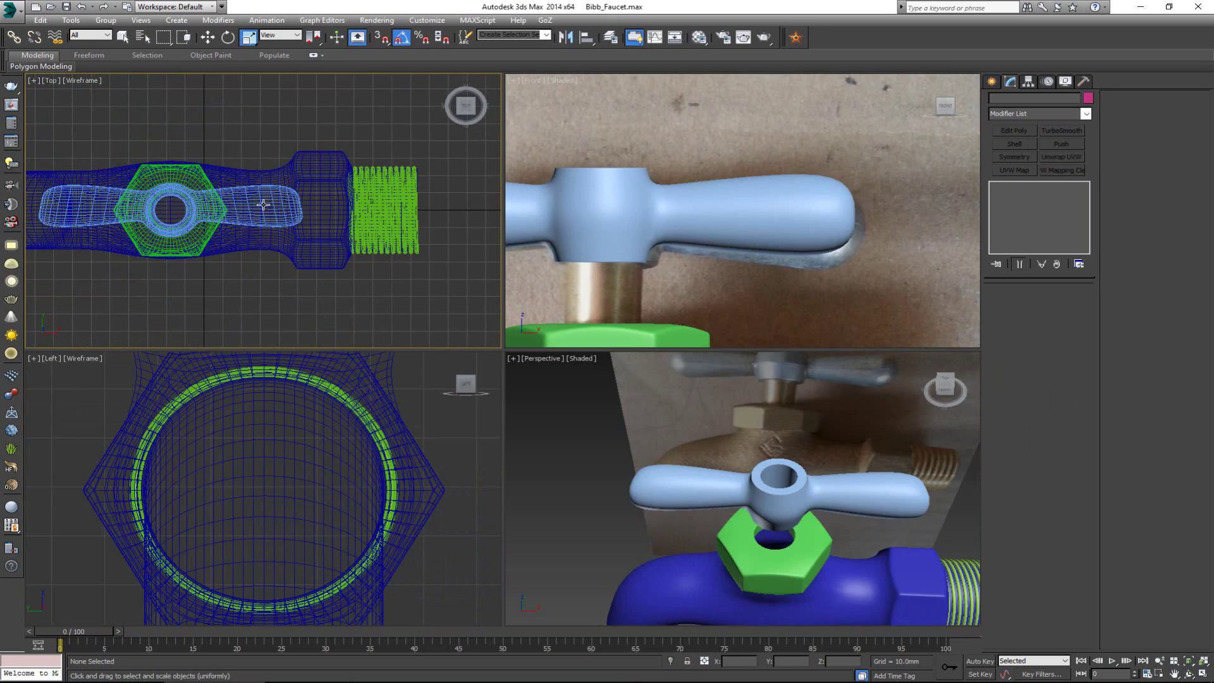
key("alt+w")
scroll(282, 354, "up", 3)
scroll(262, 344, "up", 4)
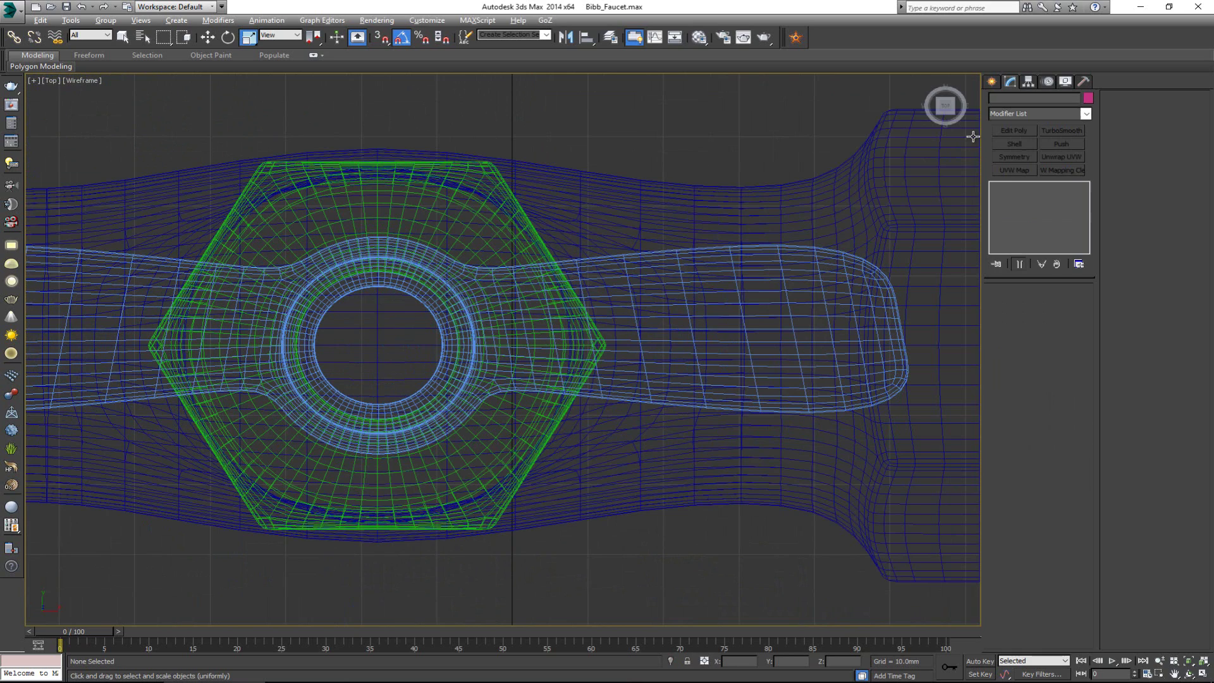
left_click(997, 84)
left_click(1018, 180)
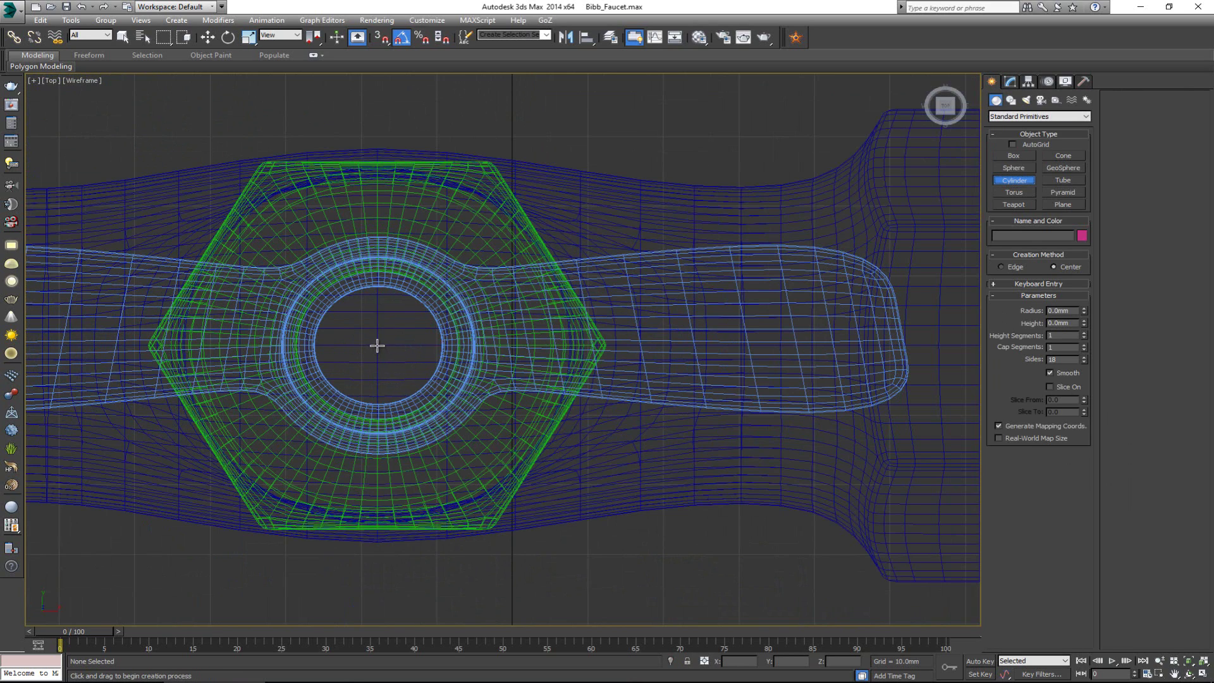
left_click_drag(377, 345, 428, 277)
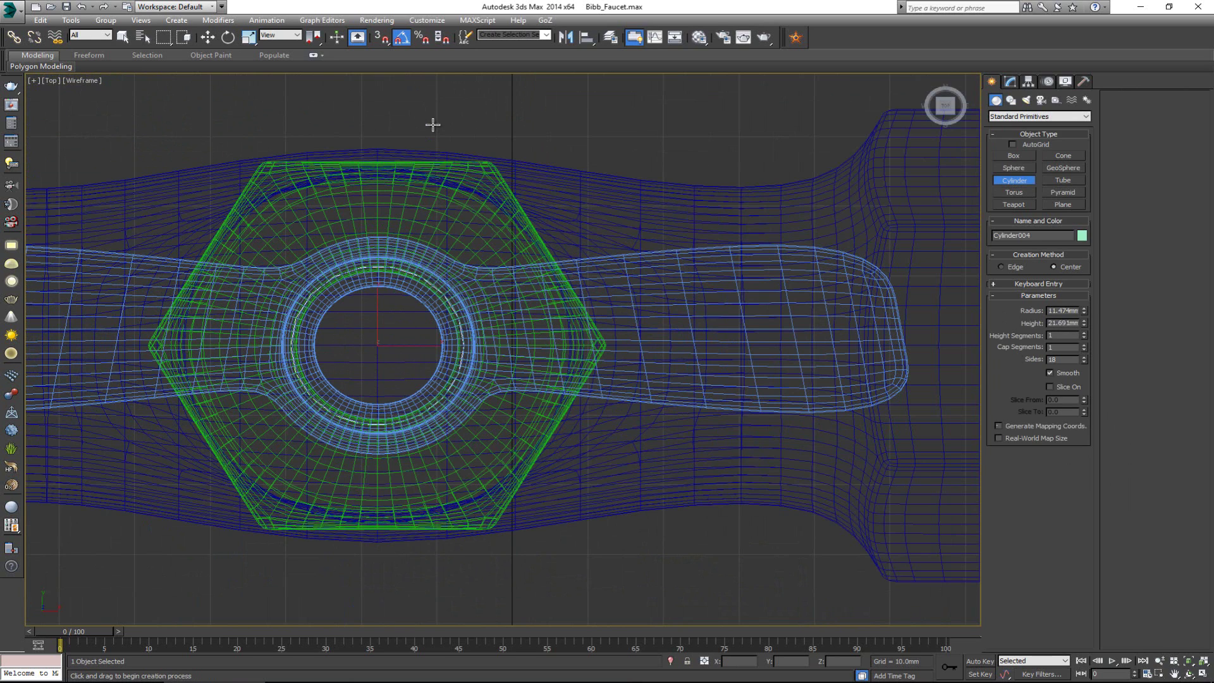
Raise the stem cylinder into the gap between the hex nut and the handle hub and scale it to about 90%
key("alt+w")
key("alt+w")
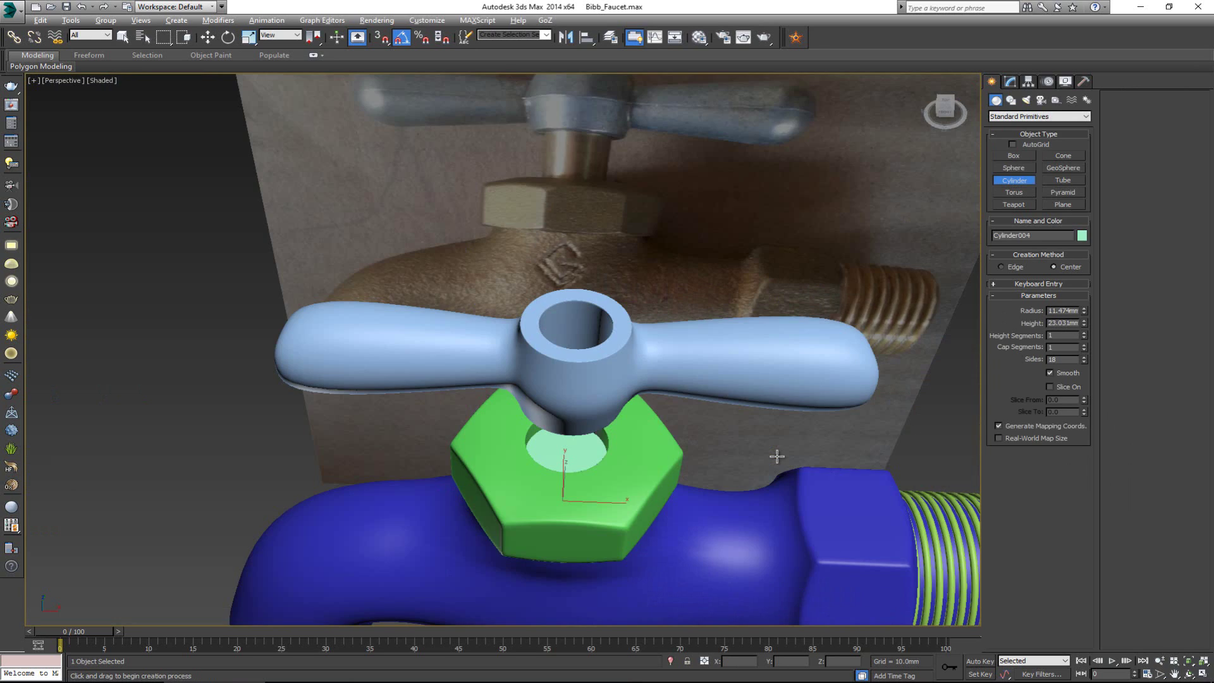
scroll(568, 365, "up", 2)
middle_click_drag(569, 366, 569, 344, "alt")
key("w")
left_click_drag(565, 468, 567, 377)
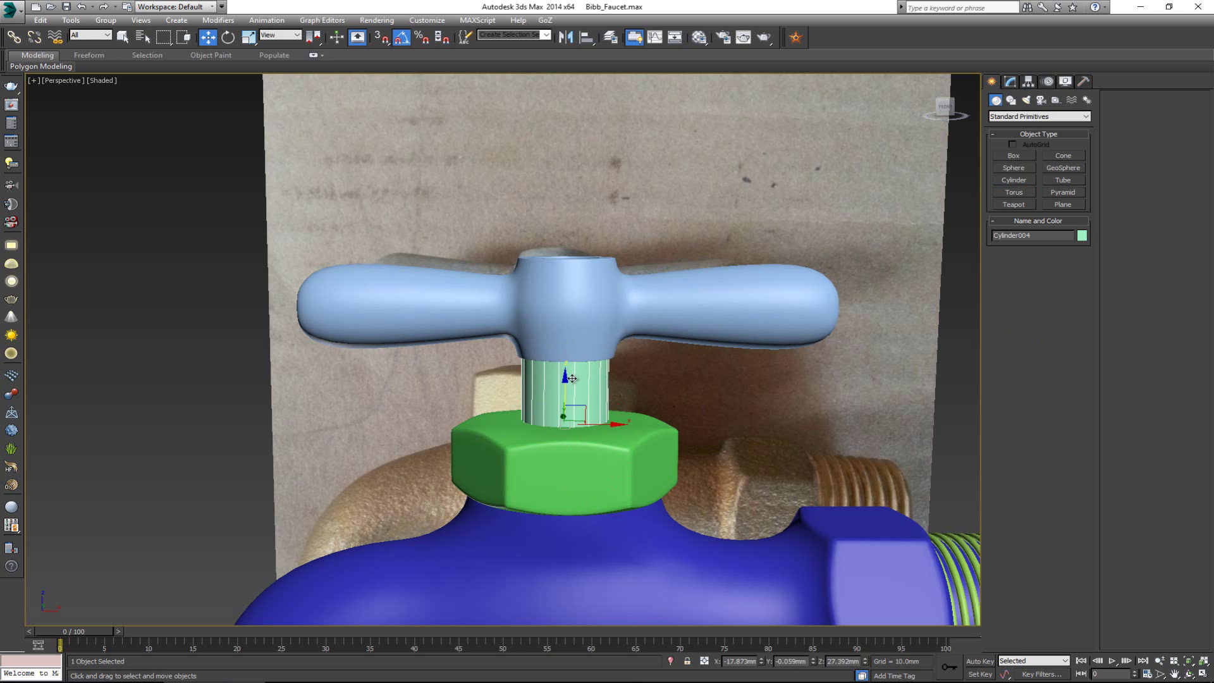
middle_click_drag(567, 377, 577, 429, "alt")
key("r")
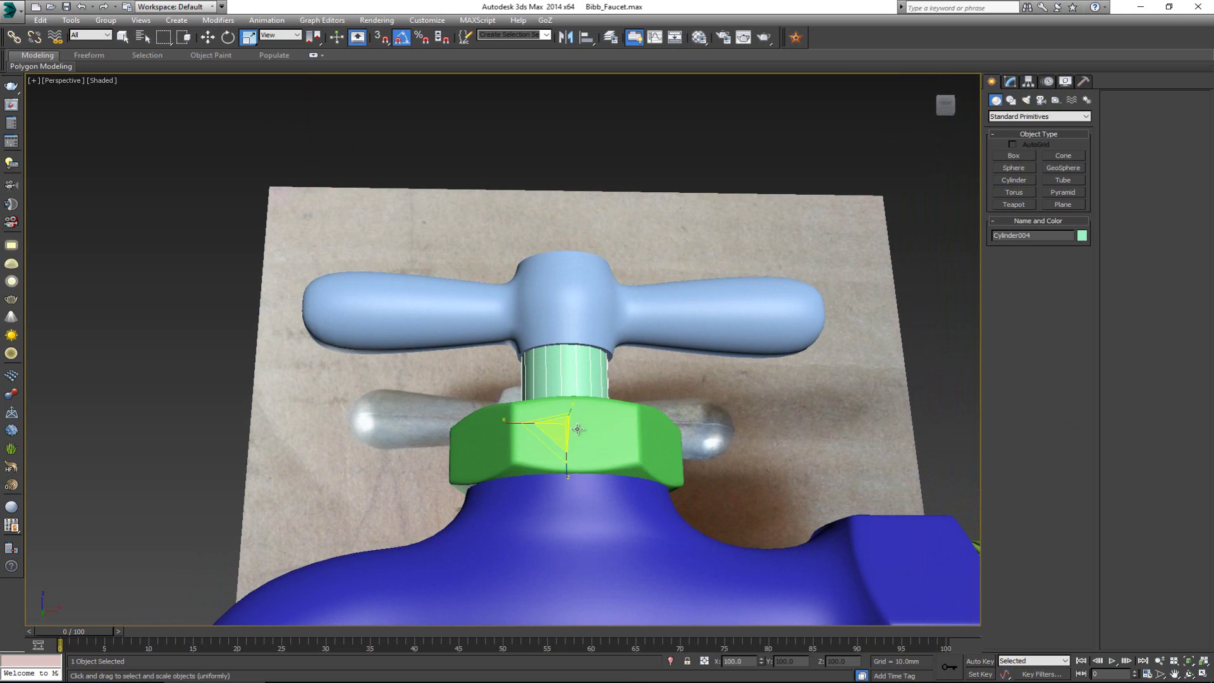
left_click_drag(556, 430, 557, 437)
mouse_move(570, 368)
middle_mouse_down("alt")
mouse_move(648, 441)
mouse_move(578, 389)
middle_mouse_up("alt")
Add an Edit Poly modifier to the stem cylinder and move its top vertices up into the handle hub
left_click(1010, 81)
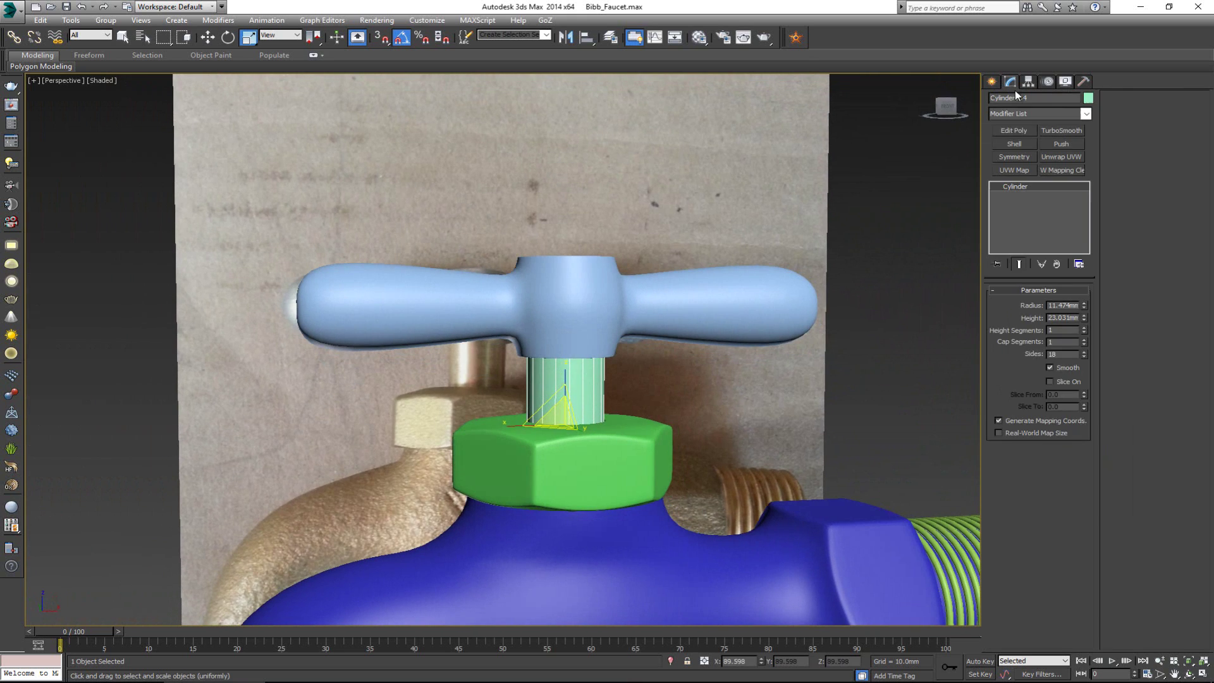
left_click(1015, 133)
key("F3")
key("1")
left_click_drag(731, 347, 480, 378)
key("w")
left_click_drag(565, 317, 572, 234)
middle_click_drag(576, 247, 632, 329, "alt")
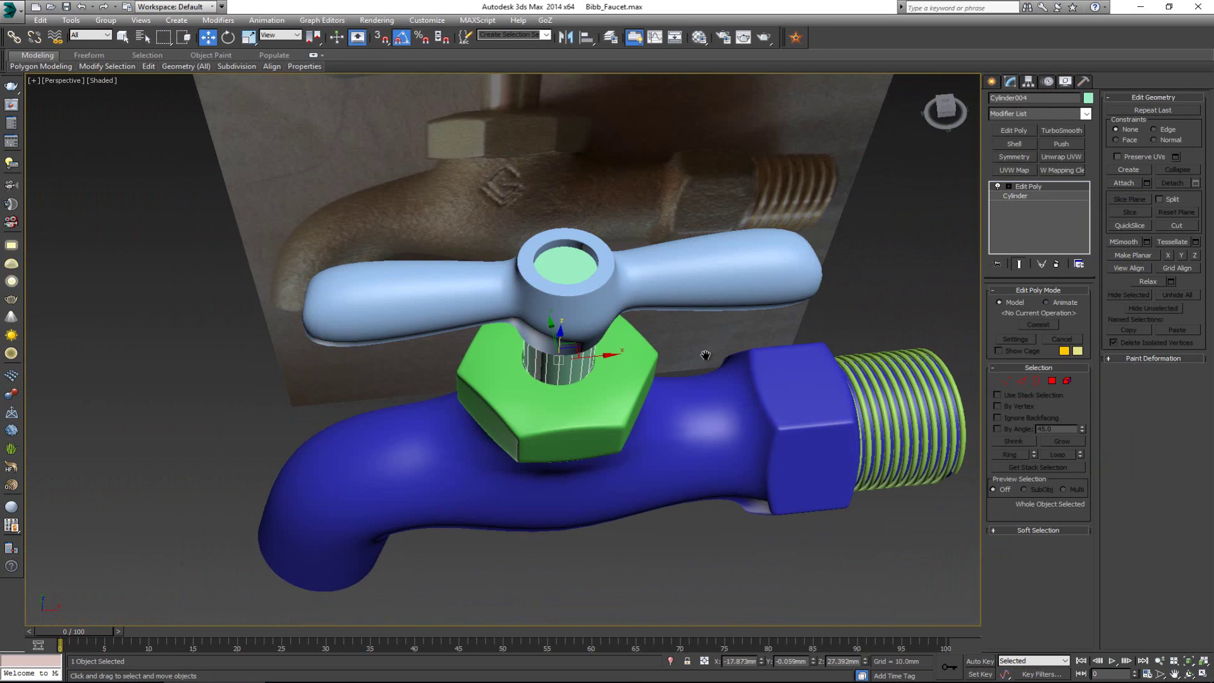
mouse_move(606, 341)
middle_mouse_down("alt")
mouse_move(624, 356)
mouse_move(658, 306)
mouse_move(595, 298)
mouse_move(624, 354)
mouse_move(760, 297)
mouse_move(649, 297)
mouse_move(570, 317)
mouse_move(594, 334)
mouse_move(379, 316)
middle_mouse_up("alt")
left_click(624, 356)
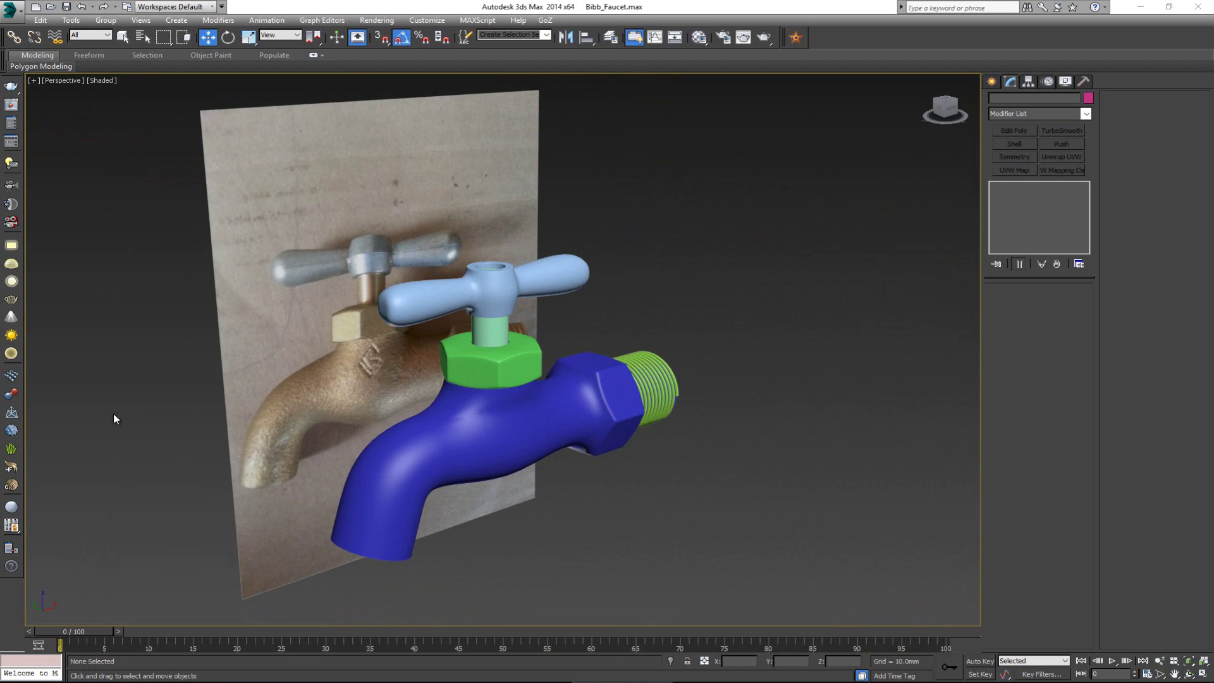
Select all five faucet parts, leaving out the reference plane, and assign them the grey object colour
middle_click_drag(297, 426, 513, 361, "alt")
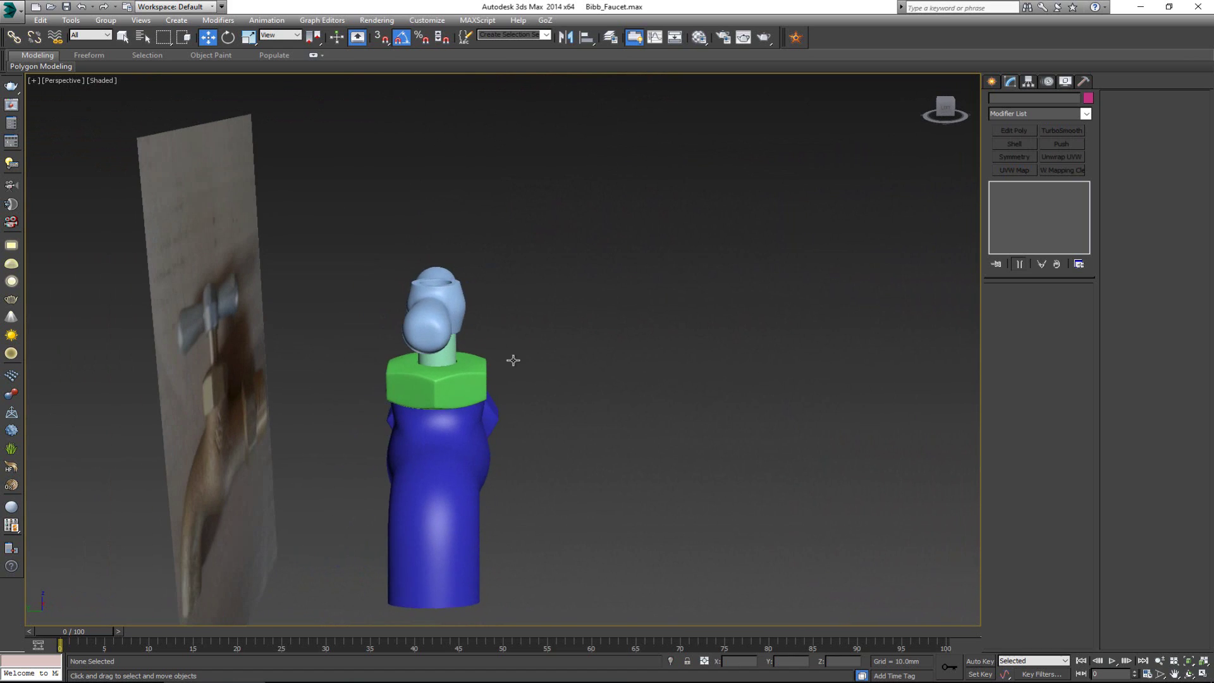
left_click_drag(393, 621, 380, 567)
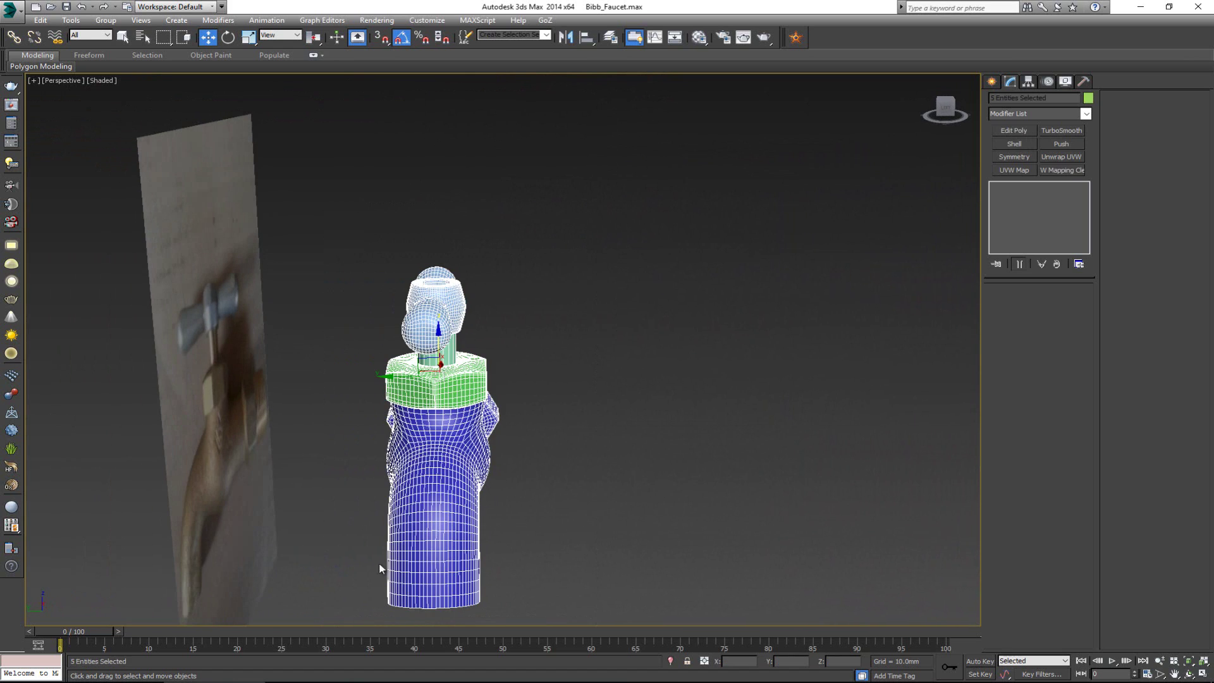
left_click(1088, 99)
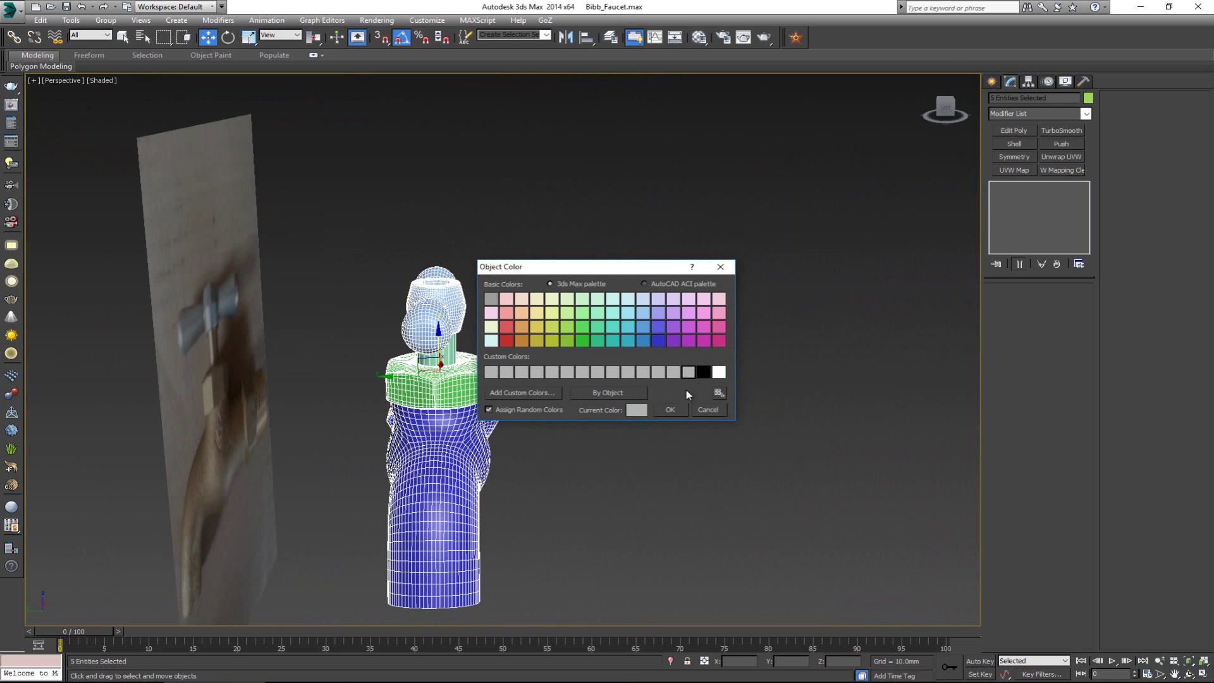
left_click(682, 414)
middle_click_drag(682, 415, 712, 297, "alt")
left_click(712, 297)
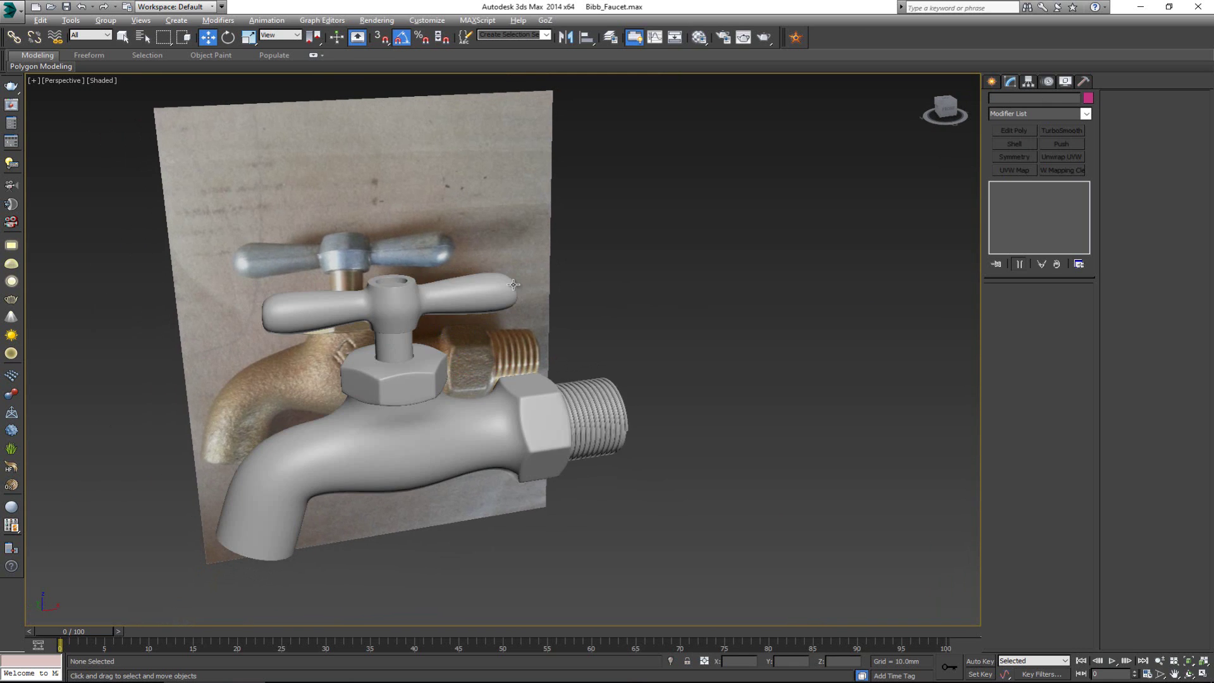
Add a Shell modifier with a 3 mm inner amount to the faucet body to give the open spout wall thickness
scroll(533, 259, "up", 3)
mouse_move(532, 259)
middle_mouse_down("alt")
mouse_move(505, 265)
mouse_move(569, 272)
mouse_move(525, 278)
mouse_move(544, 285)
mouse_move(544, 241)
mouse_move(525, 253)
middle_mouse_up("alt")
scroll(699, 150, "up", 4)
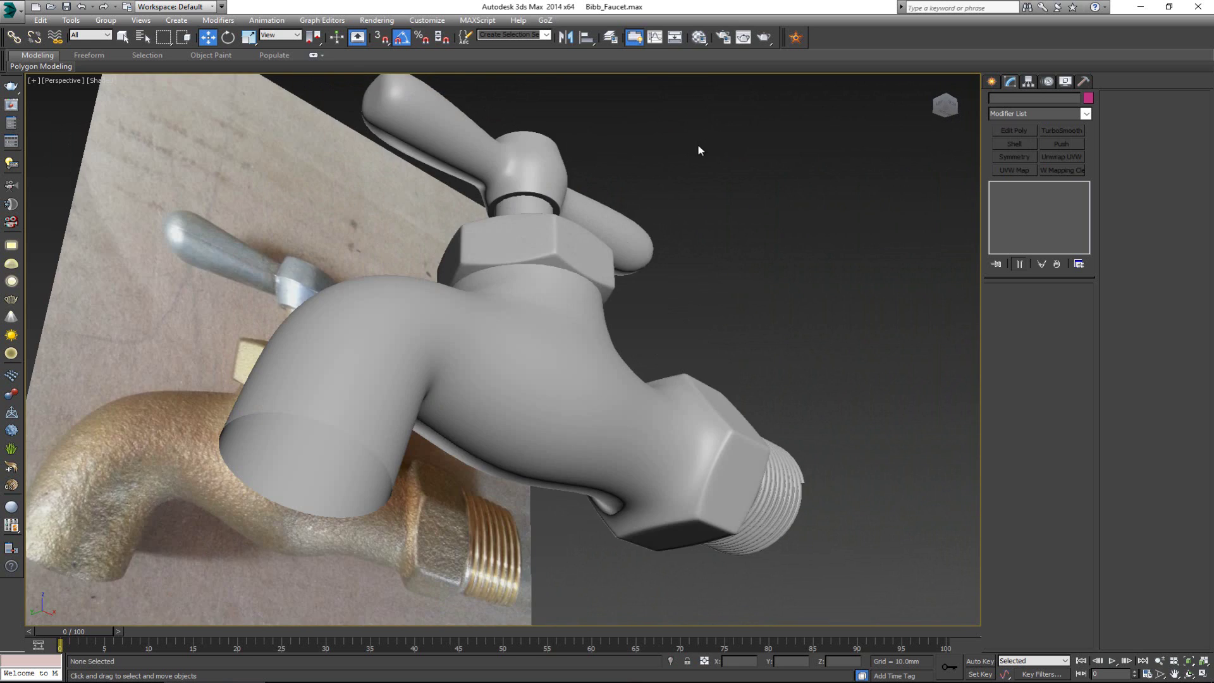
middle_click_drag(565, 296, 495, 289, "alt")
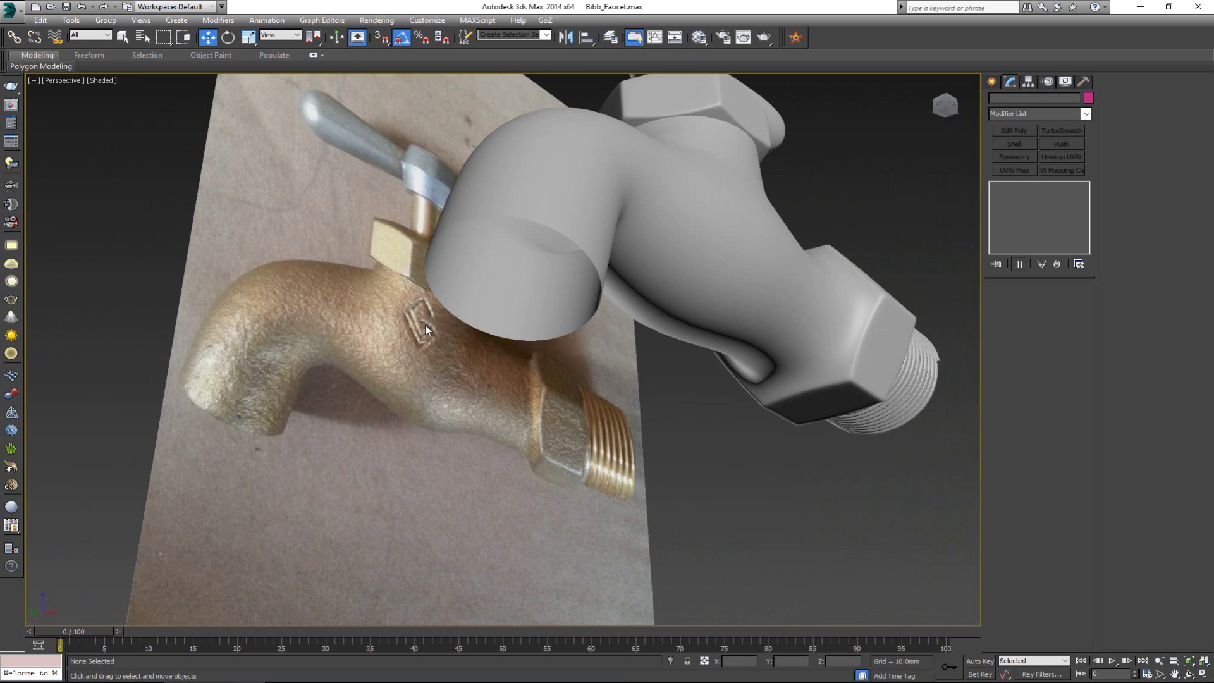
left_click(496, 289)
middle_click_drag(495, 289, 520, 261, "alt")
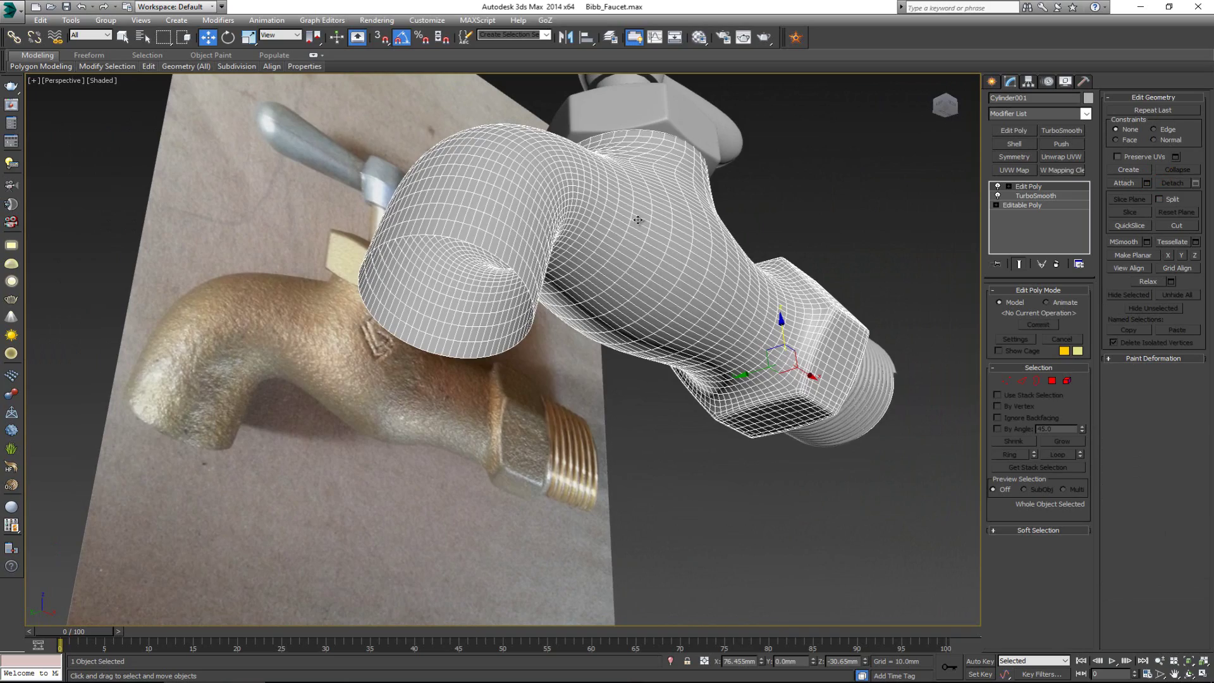
middle_click_drag(638, 220, 433, 350, "alt")
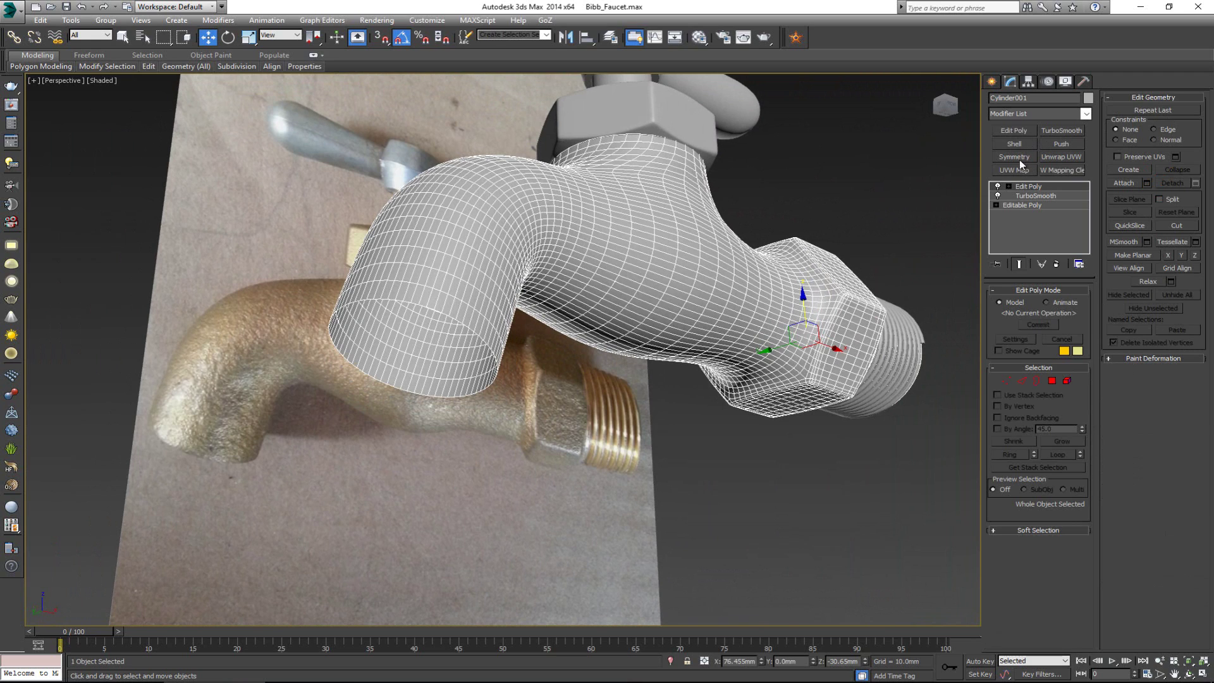
left_click(1014, 144)
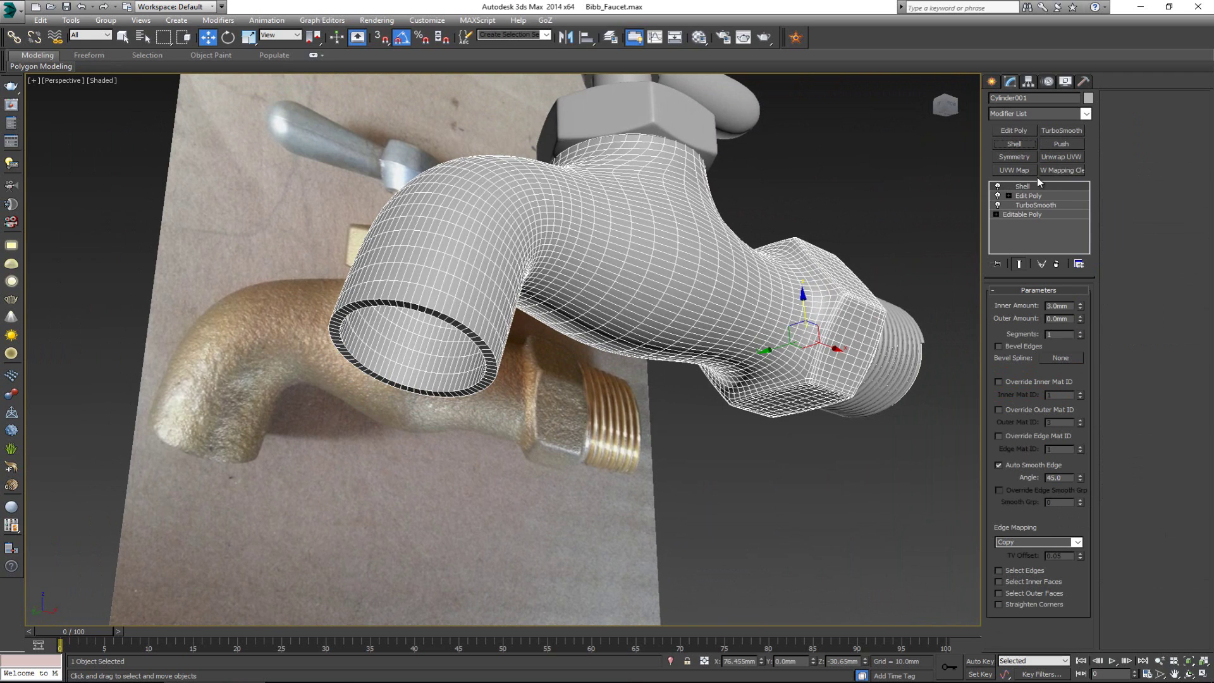
left_click(786, 484)
Examine the complete faucet model from several angles and compare it with the reference photo
middle_click_drag(562, 355, 570, 304, "alt")
middle_click_drag(632, 266, 540, 186, "alt")
left_click(547, 234)
left_click(562, 275)
left_click(867, 234)
left_click(708, 297)
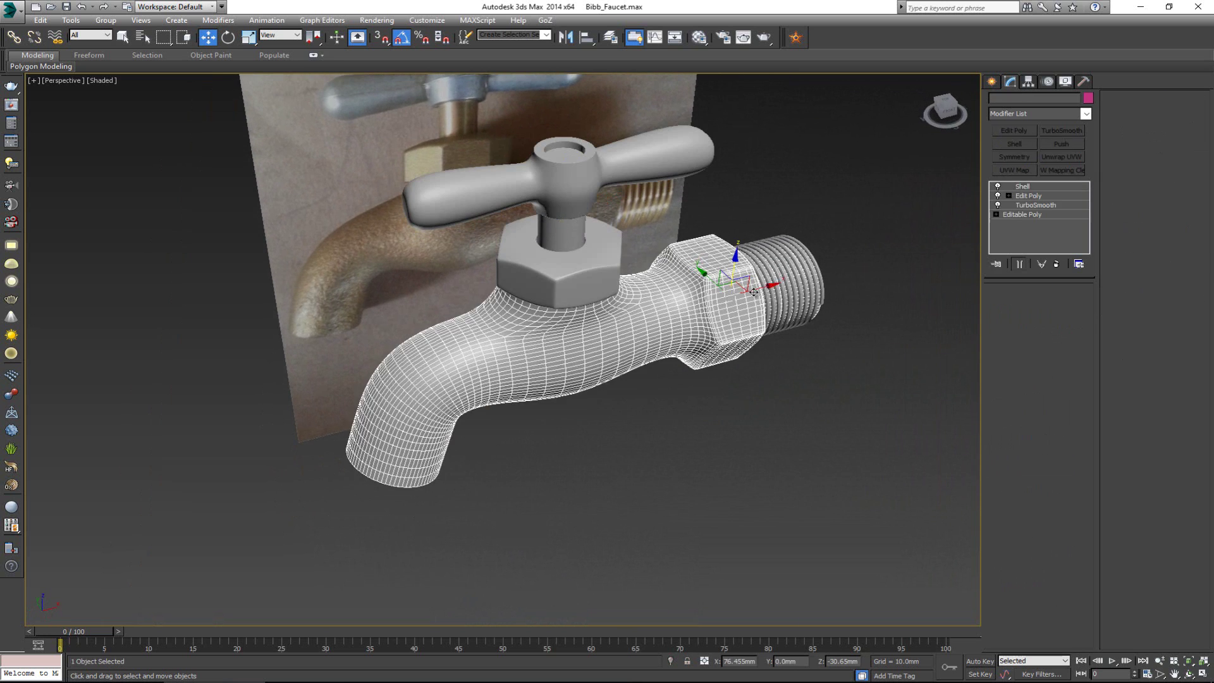
left_click(873, 233)
scroll(766, 234, "down", 3)
middle_click_drag(766, 233, 666, 221, "alt")
middle_click_drag(735, 188, 766, 189, "alt")
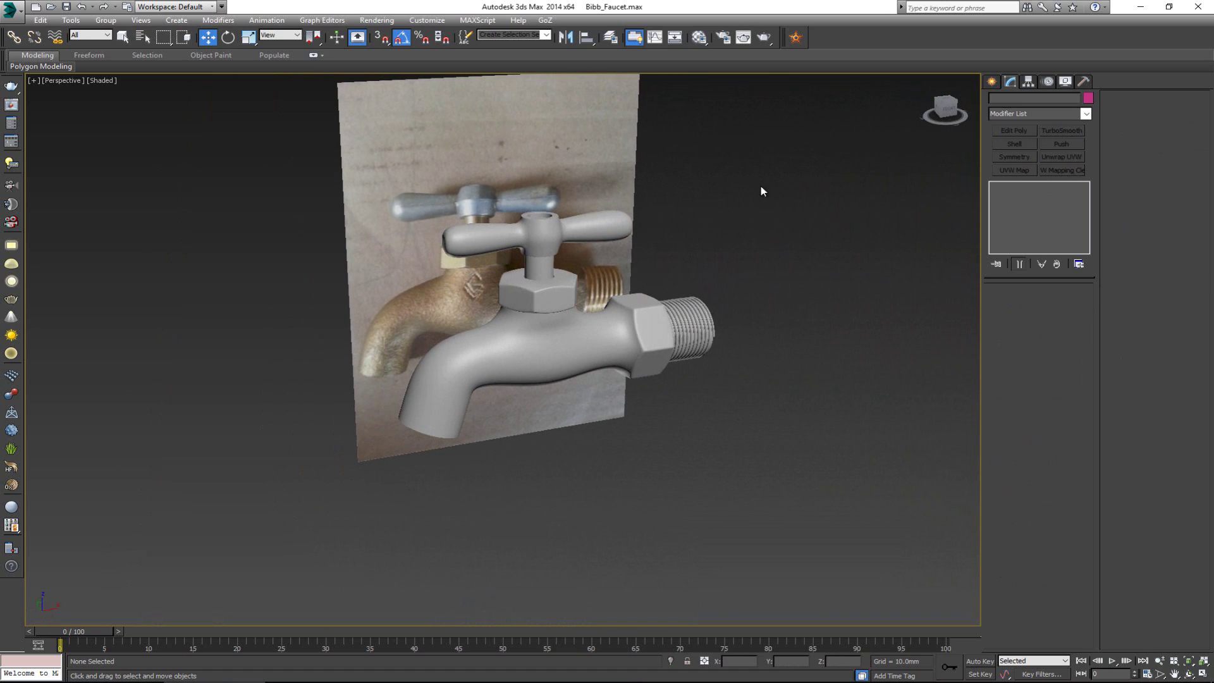